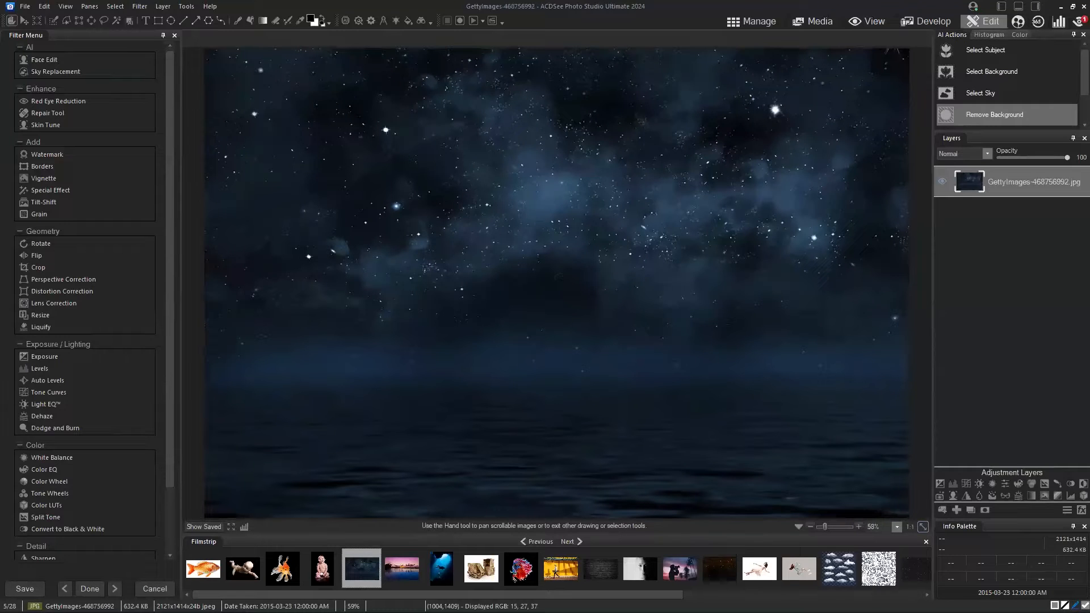
# Add the red and blue betta fish image as a layer over the starry background, scale it down and place it upper centre.
pyautogui.moveTo(335, 594)
pyautogui.mouseDown()
pyautogui.moveTo(540, 593)
pyautogui.moveTo(332, 594)
pyautogui.mouseUp()
pyautogui.moveTo(517, 575); pyautogui.dragTo(989, 242)
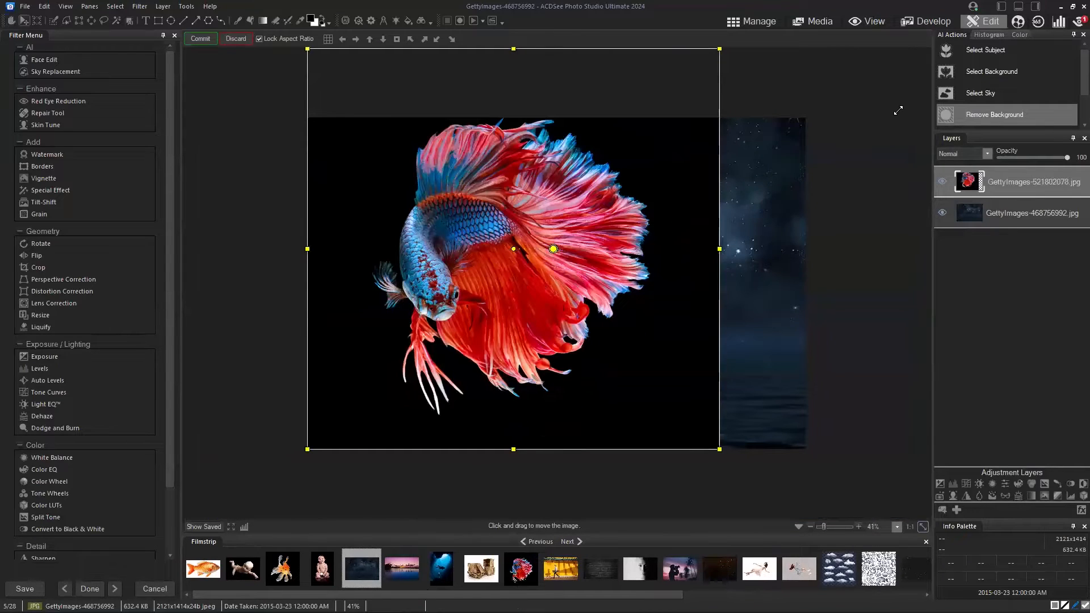
pyautogui.moveTo(719, 49); pyautogui.dragTo(552, 206)
pyautogui.moveTo(528, 255); pyautogui.dragTo(666, 175)
pyautogui.moveTo(693, 251); pyautogui.dragTo(686, 230)
pyautogui.click(195, 37)
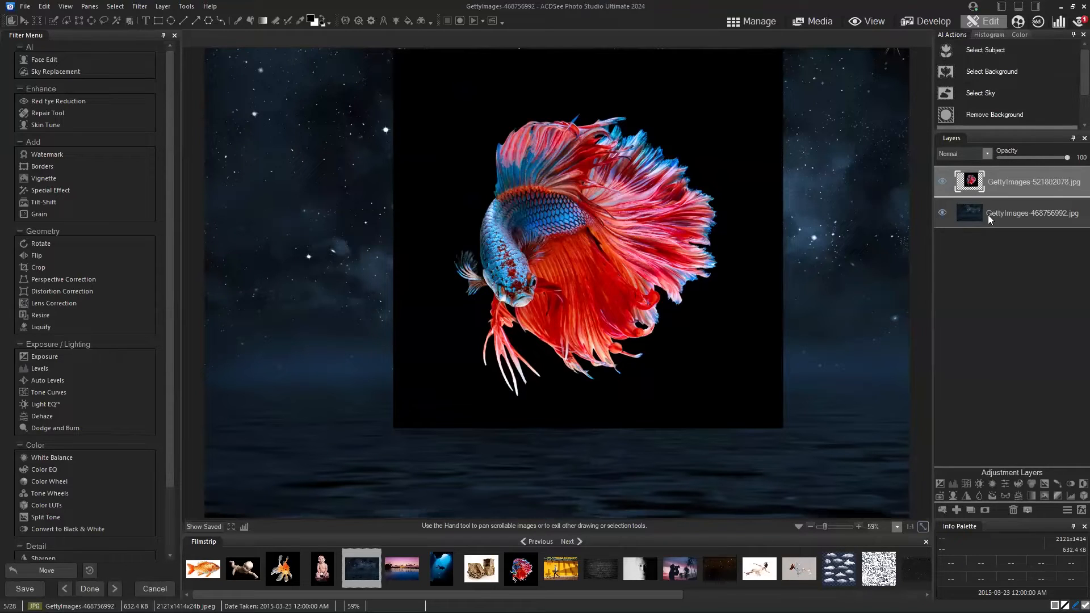
# Try the Darken and Lighten blend modes on the fish layer.
pyautogui.click(986, 152)
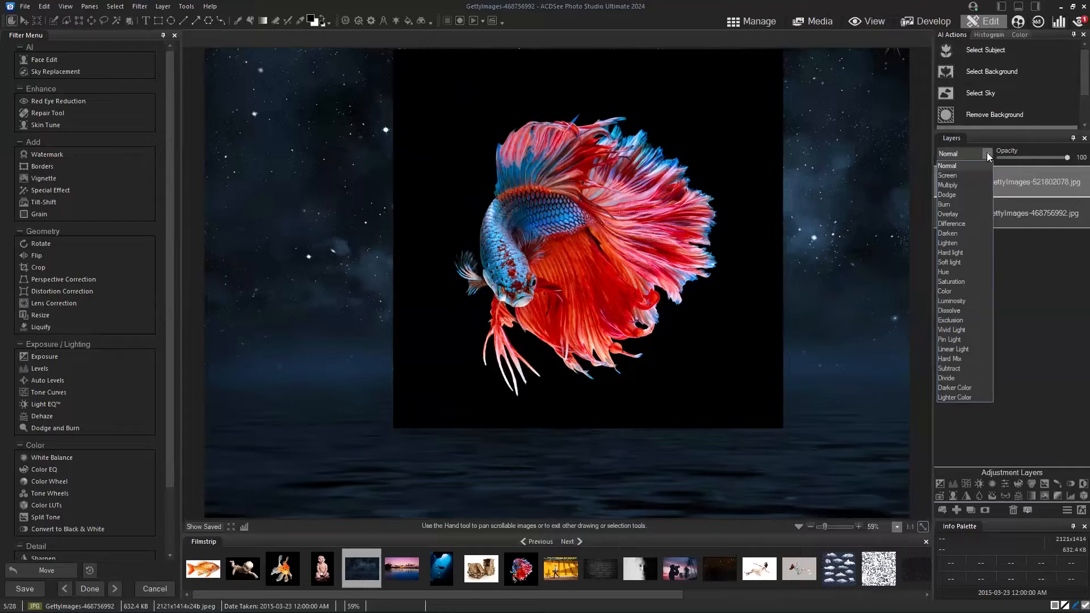
pyautogui.click(961, 236)
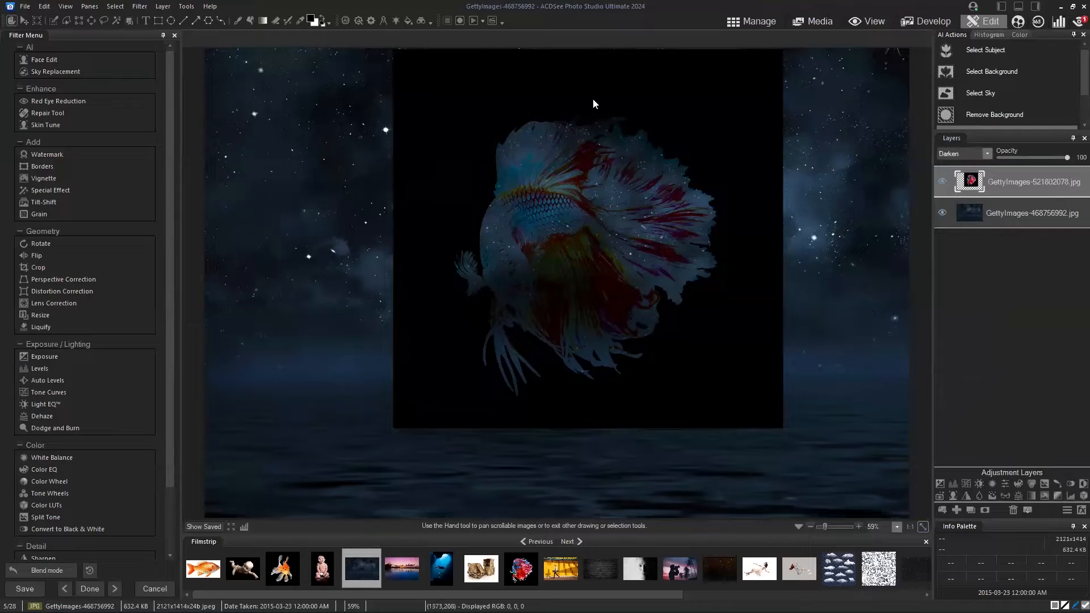
pyautogui.click(987, 154)
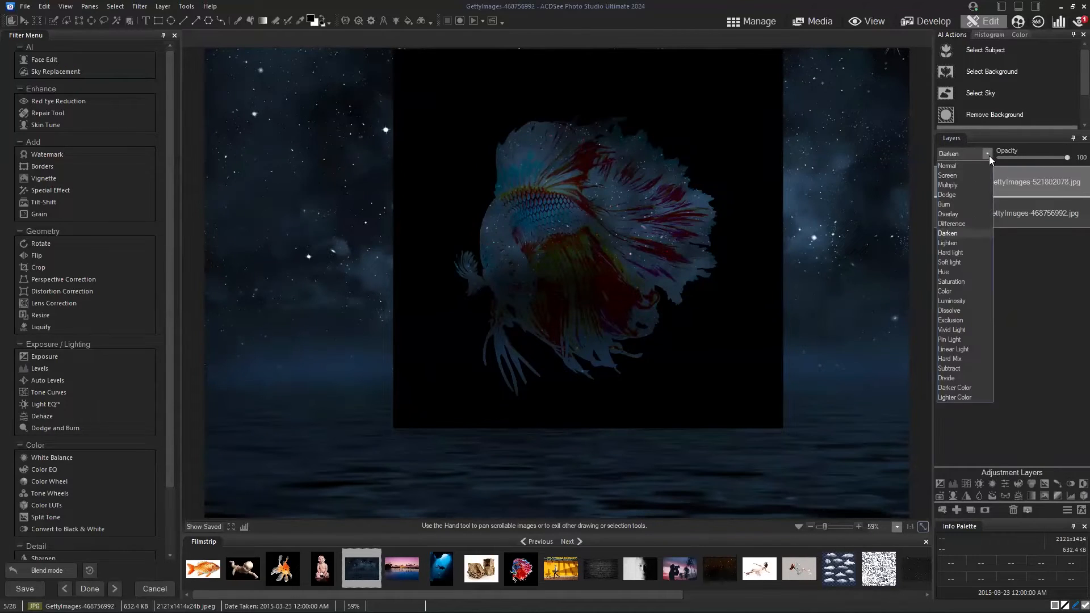
pyautogui.click(962, 243)
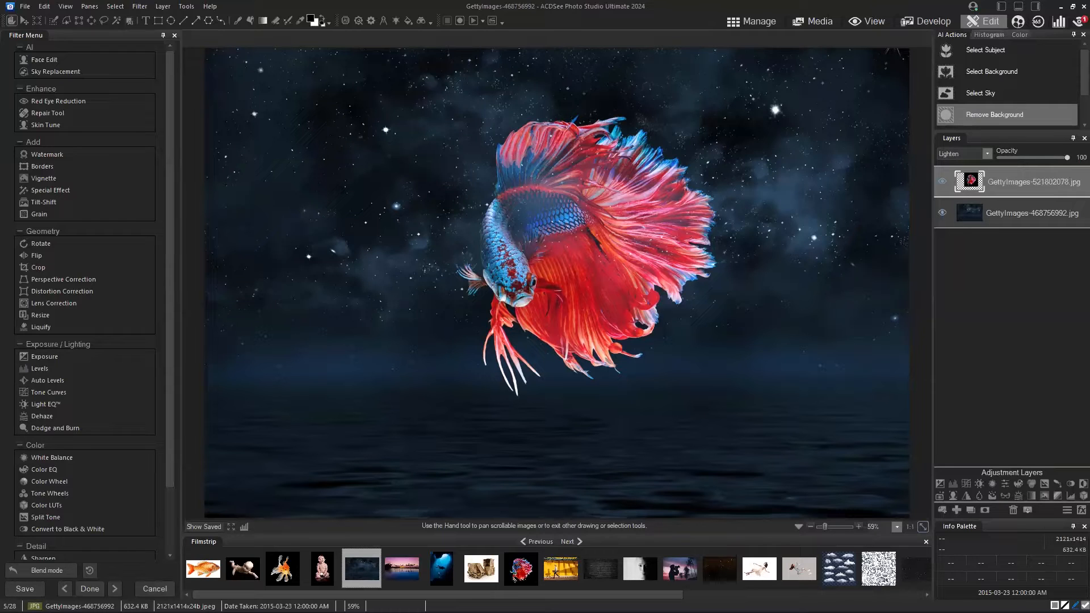
# Compare the Screen and Lighten blend modes on the fish layer by alternating between them, ending on Screen.
pyautogui.click(990, 155)
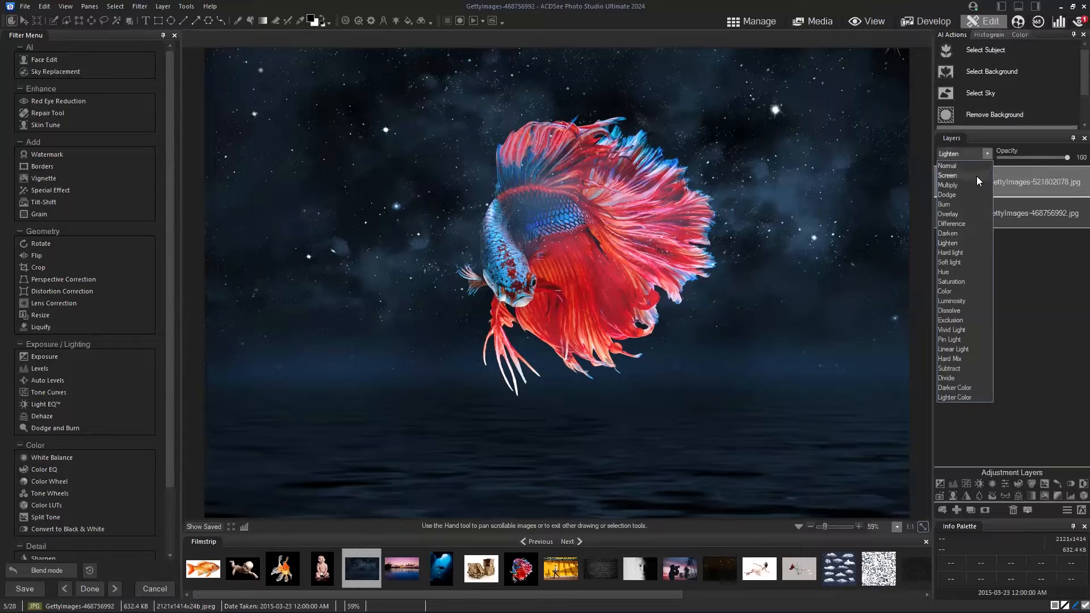
pyautogui.click(976, 175)
pyautogui.click(987, 154)
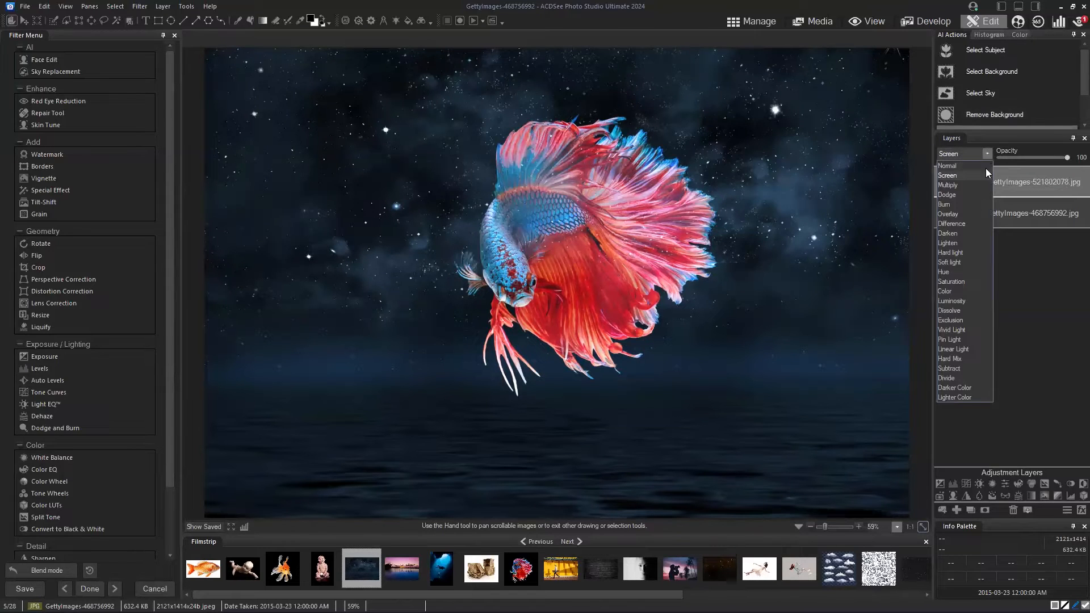
pyautogui.click(964, 244)
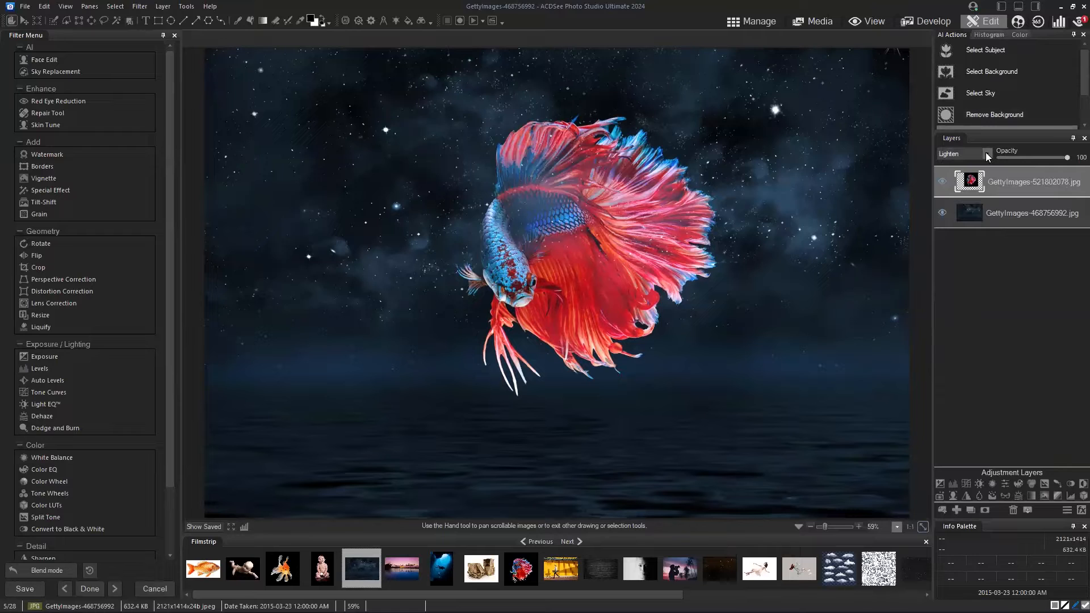
pyautogui.click(985, 152)
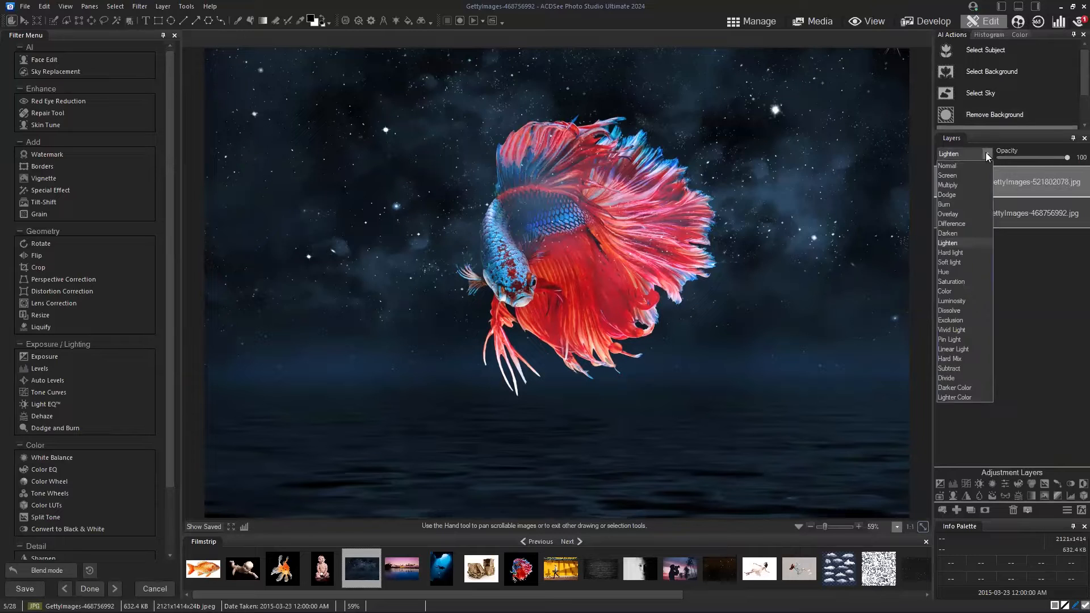
pyautogui.click(973, 175)
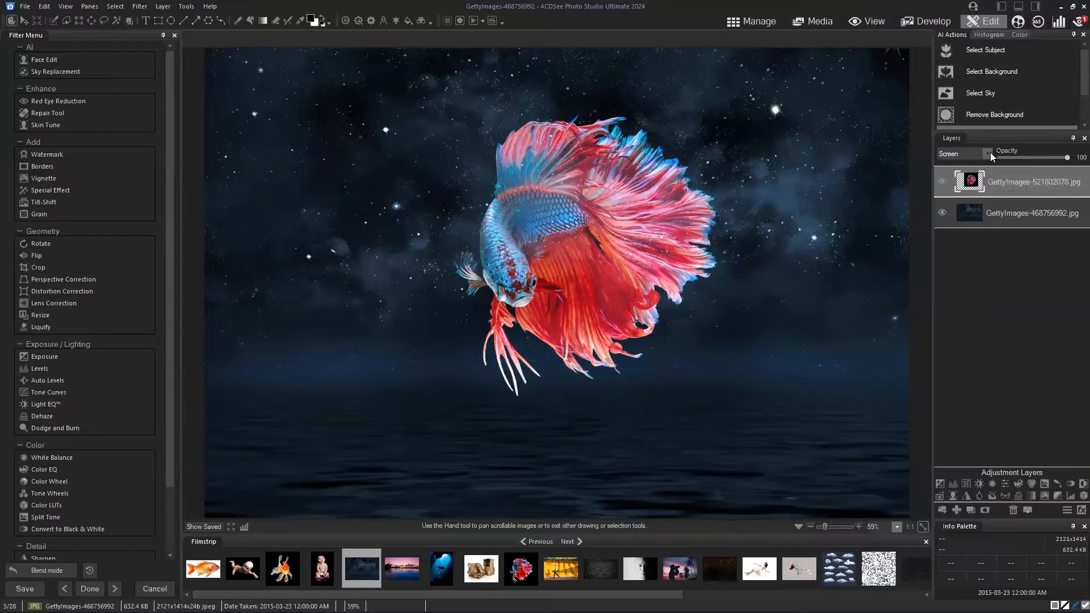
pyautogui.click(988, 153)
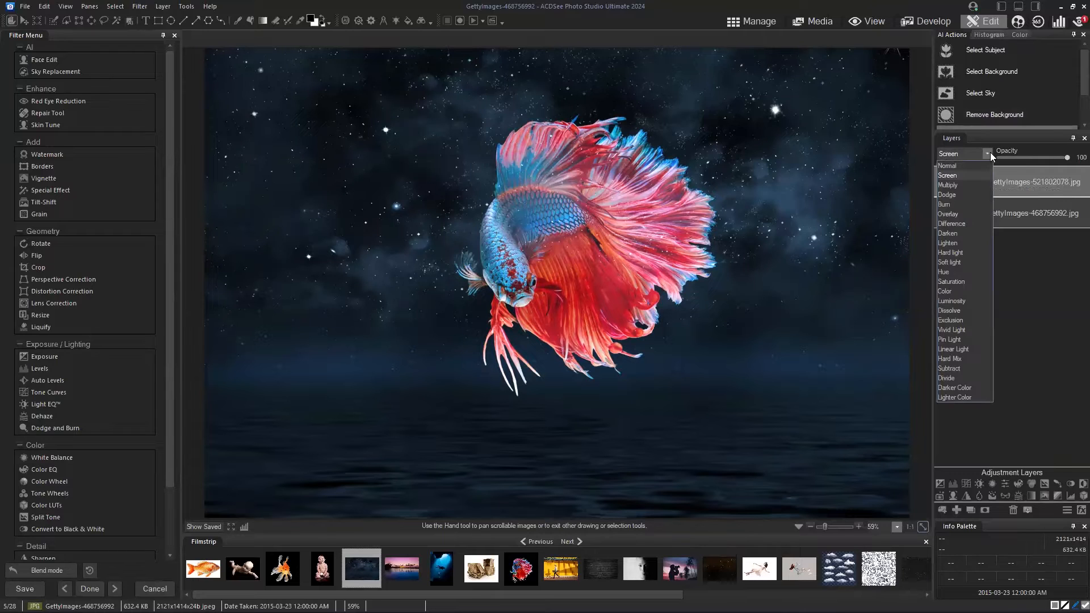
pyautogui.click(960, 243)
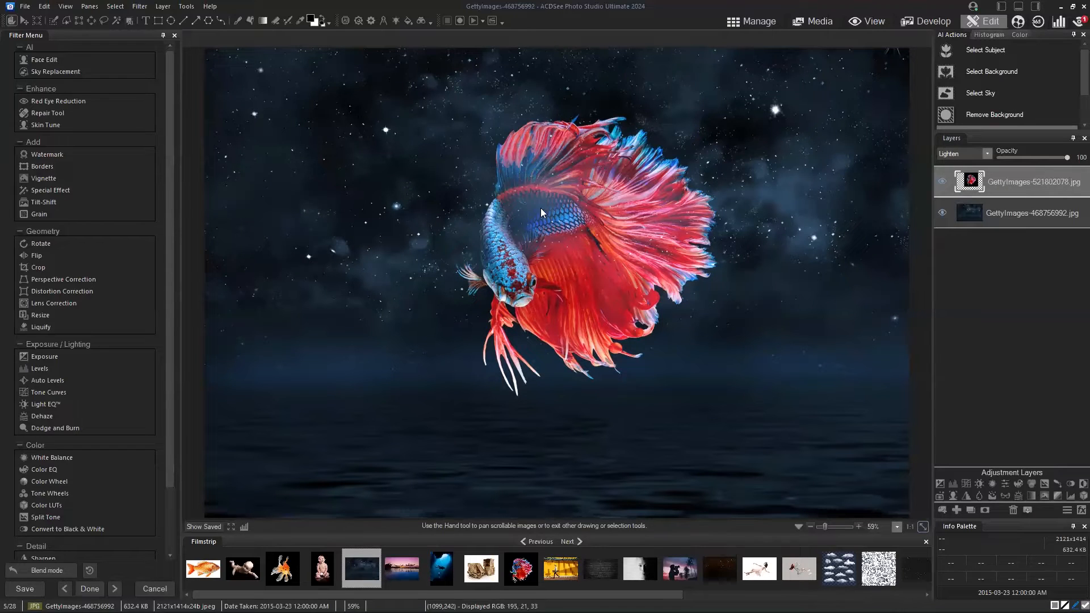
pyautogui.click(986, 155)
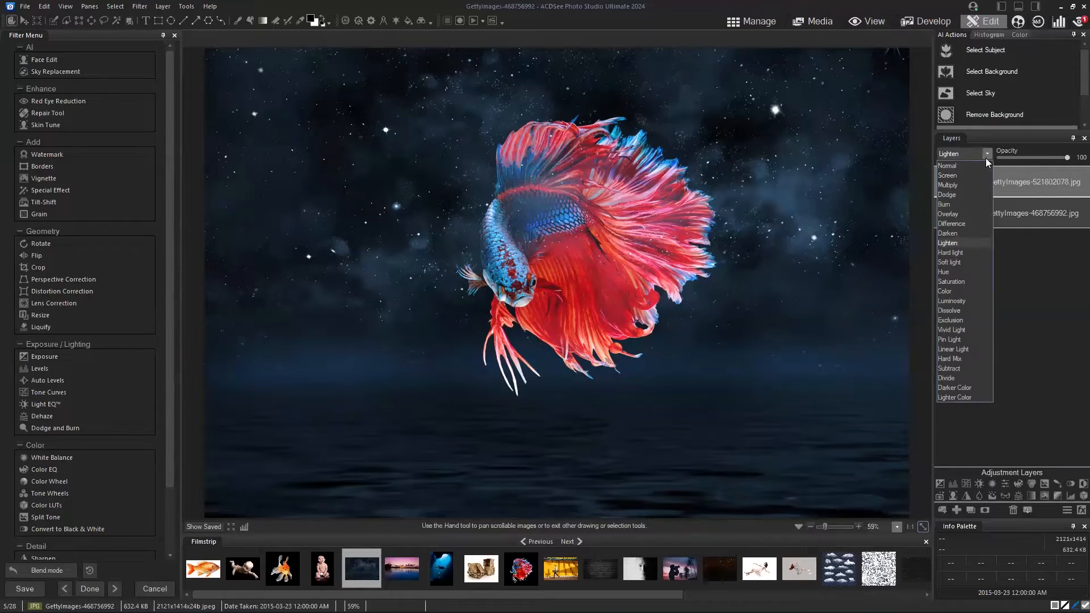
pyautogui.click(976, 176)
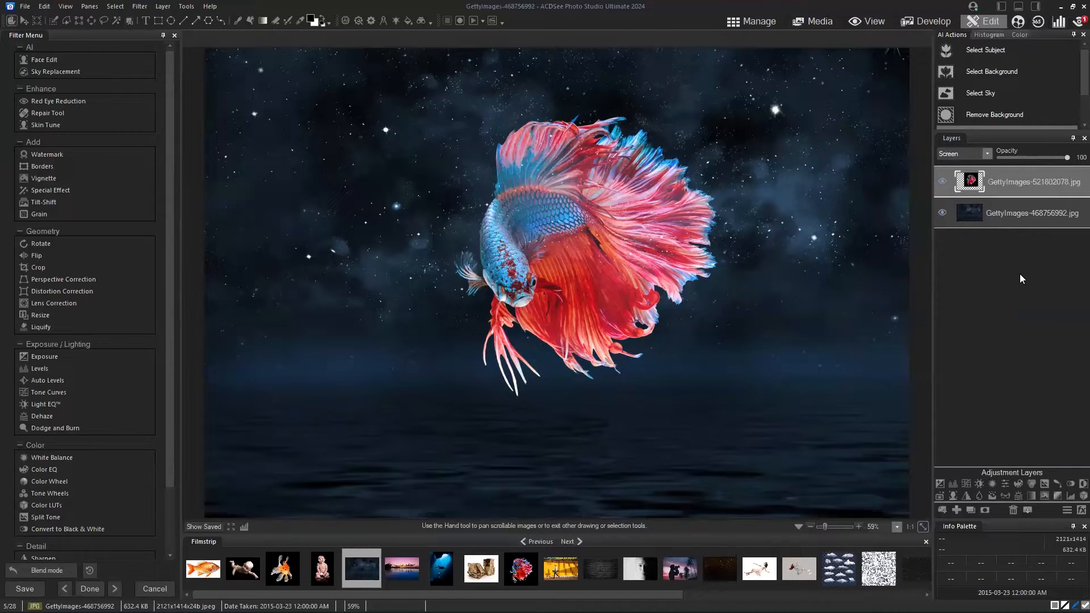
# Try the Lighten, Saturation and Luminosity blend modes on the fish layer and reset it to Normal.
pyautogui.click(980, 149)
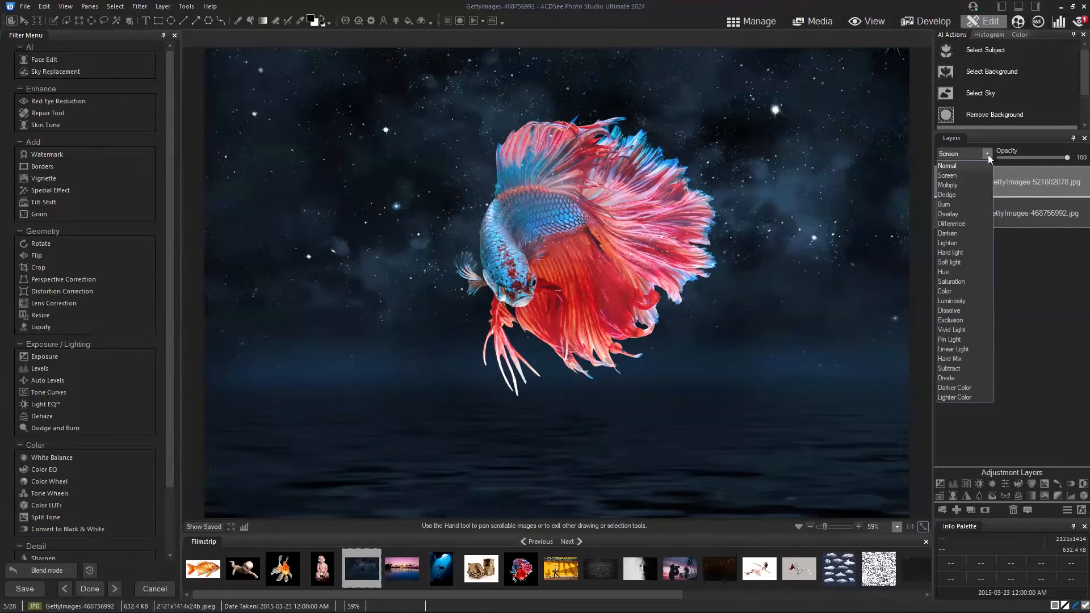
pyautogui.click(948, 243)
pyautogui.click(985, 152)
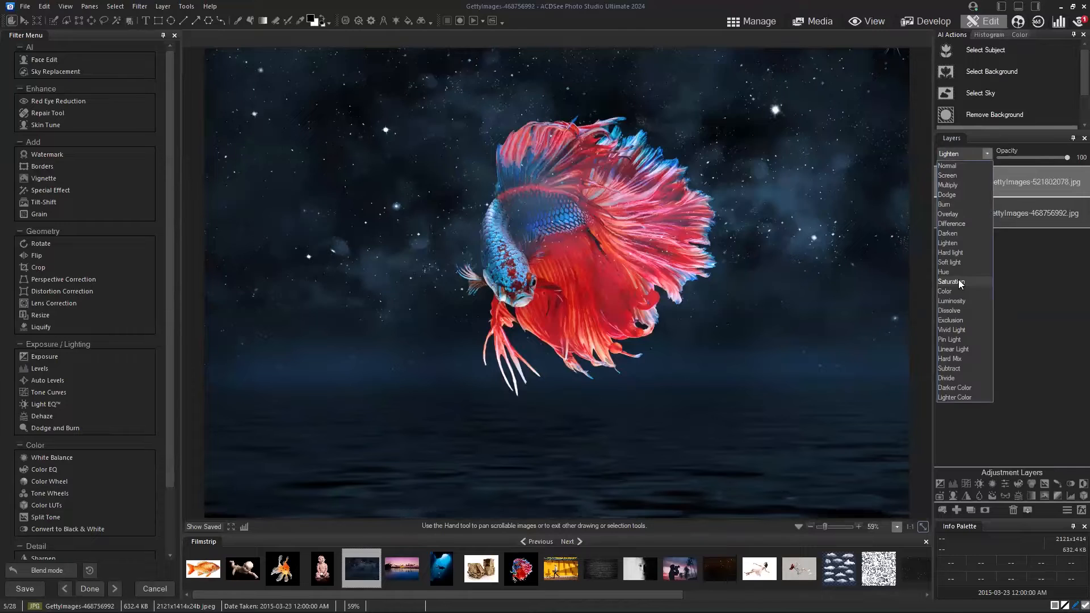
pyautogui.click(958, 280)
pyautogui.click(981, 153)
pyautogui.click(949, 303)
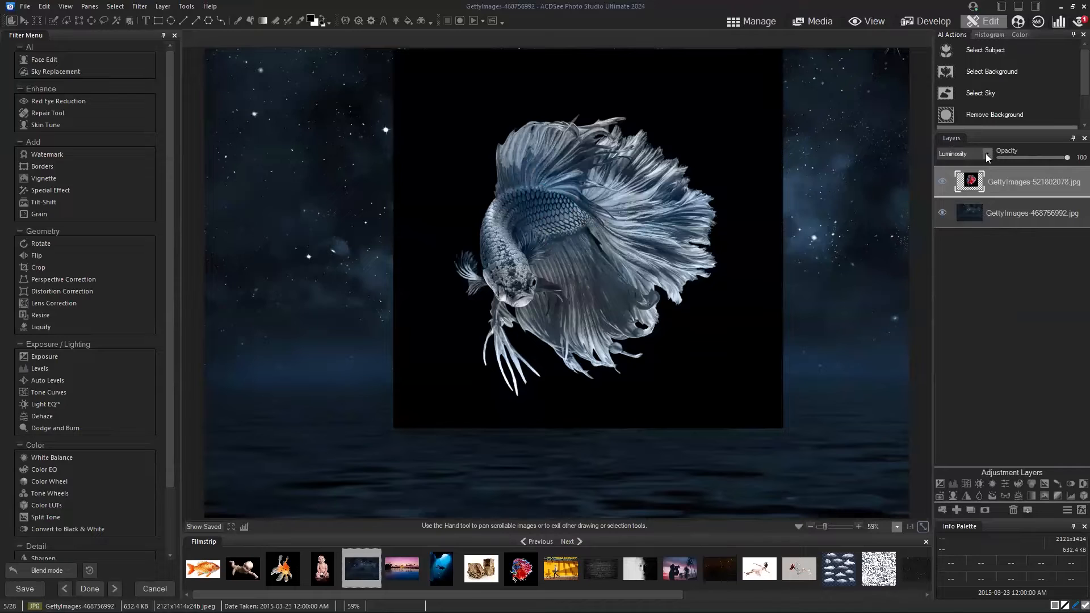
pyautogui.click(985, 153)
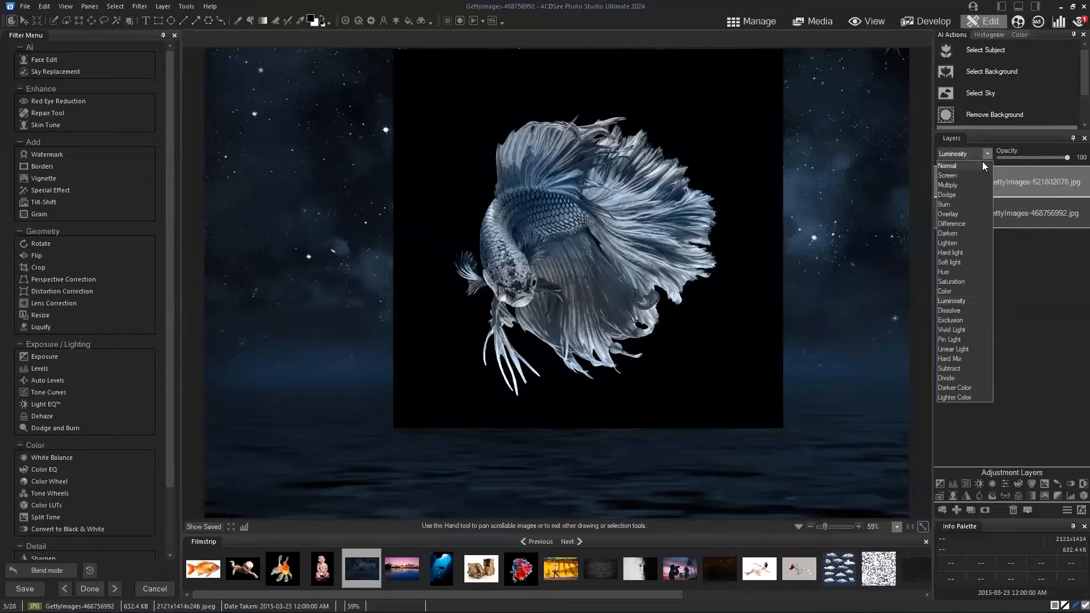
pyautogui.click(976, 166)
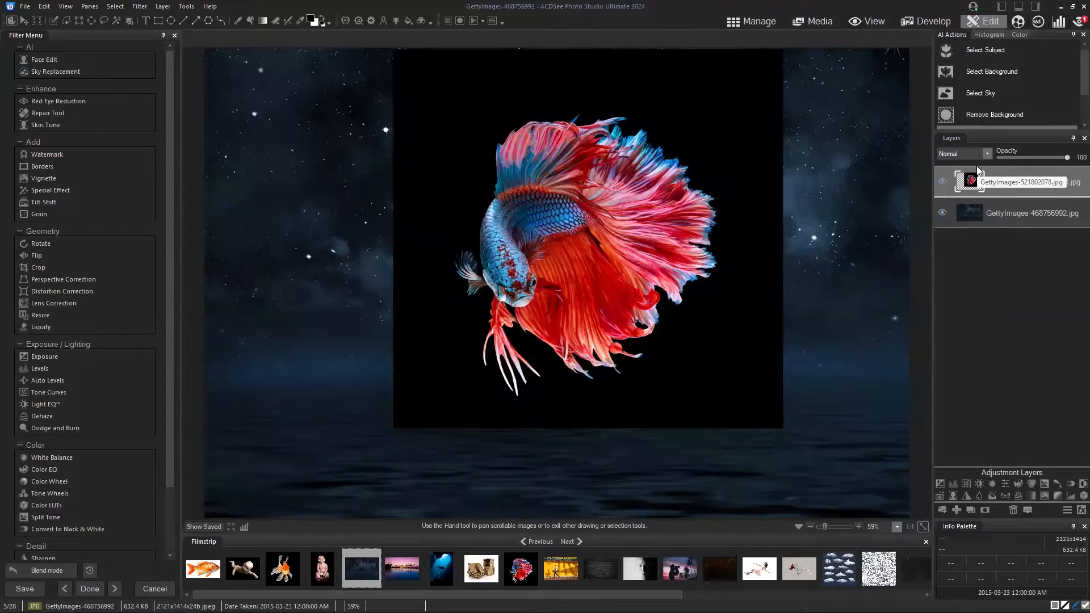
# Preview the fish layer's blend modes in list order from Screen through Multiply, Dodge, Burn and Overlay to Difference, revisiting Dodge and Burn.
pyautogui.press('Down')
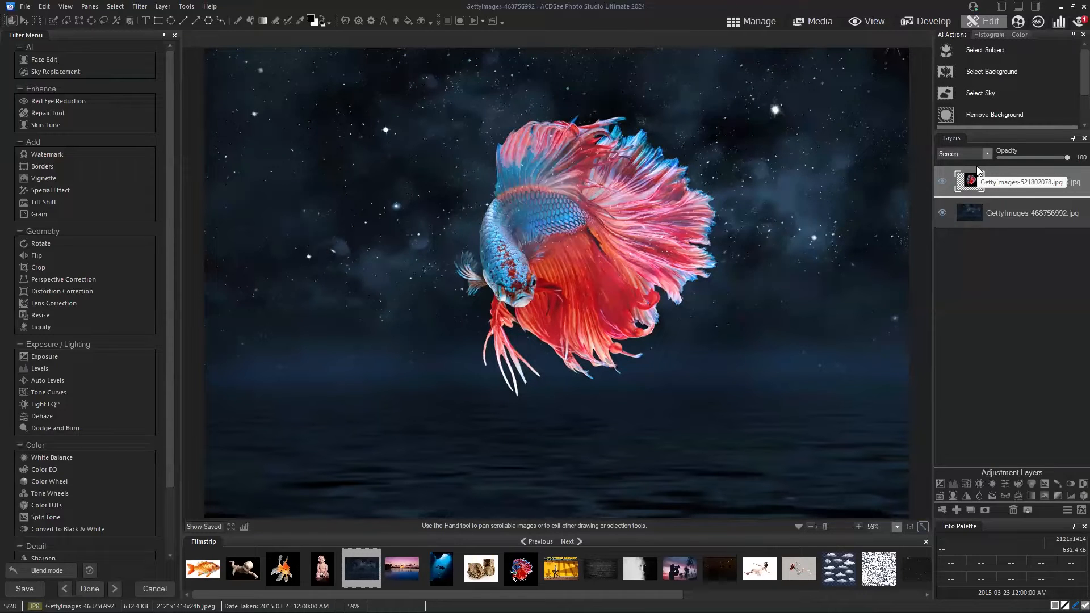
pyautogui.press('Down')
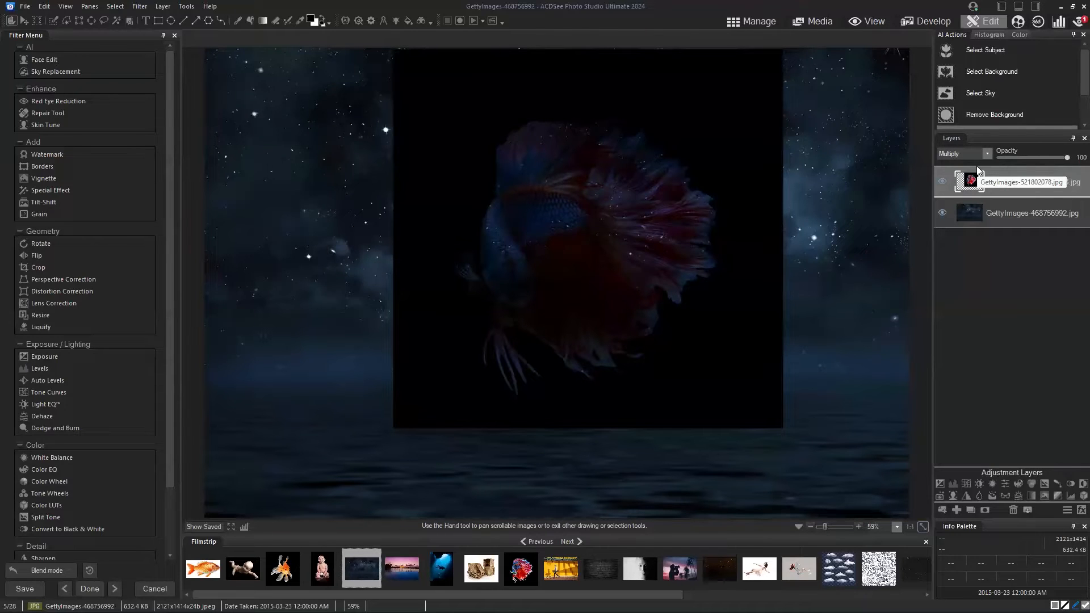
pyautogui.press('Down')
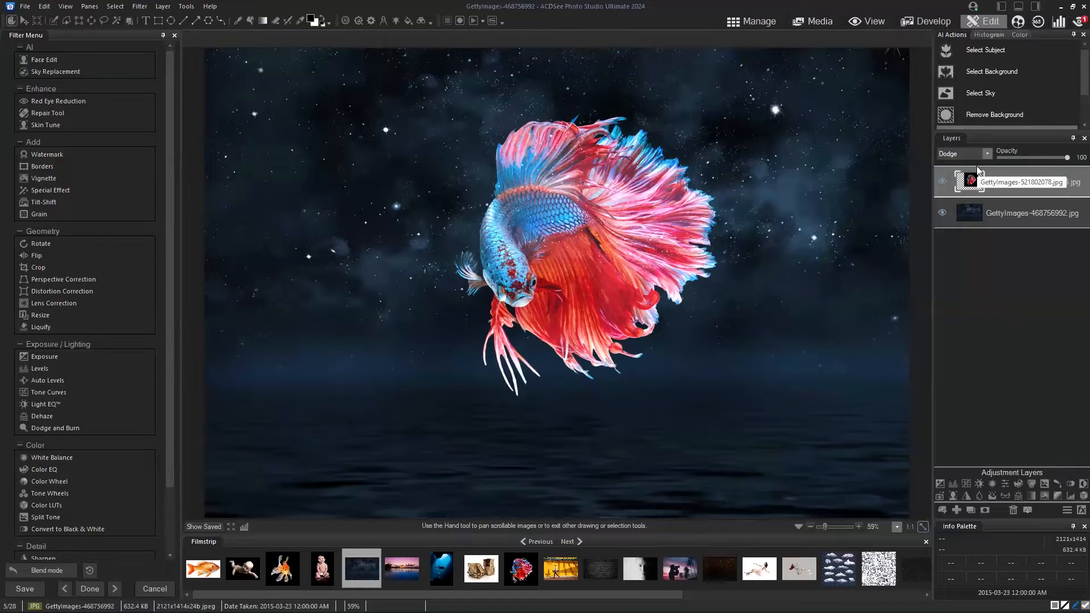
pyautogui.press('Down')
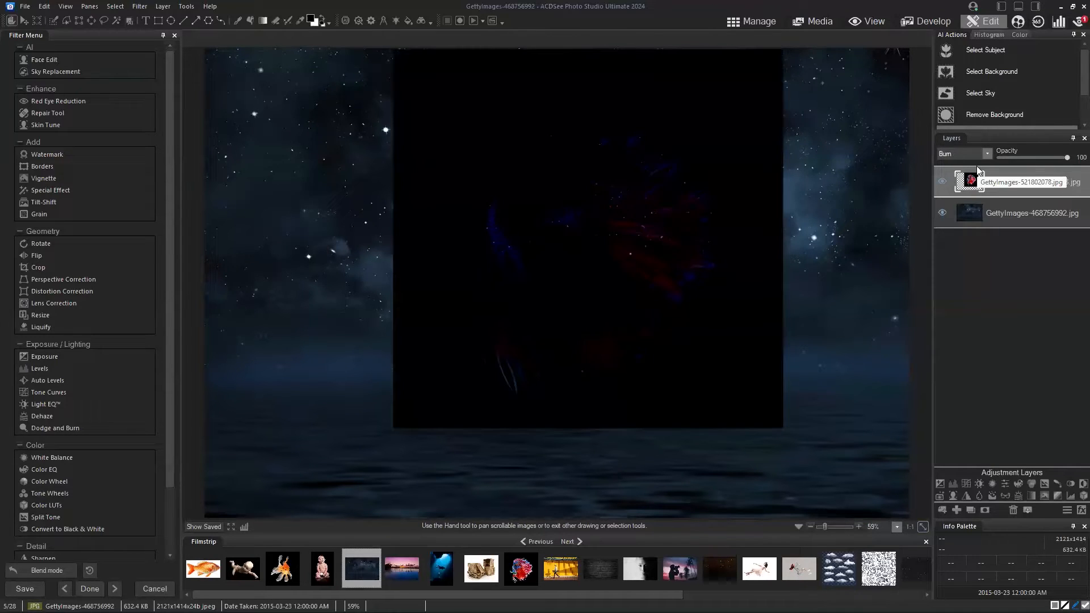
pyautogui.press('Up')
pyautogui.press('Down')
pyautogui.press('Up')
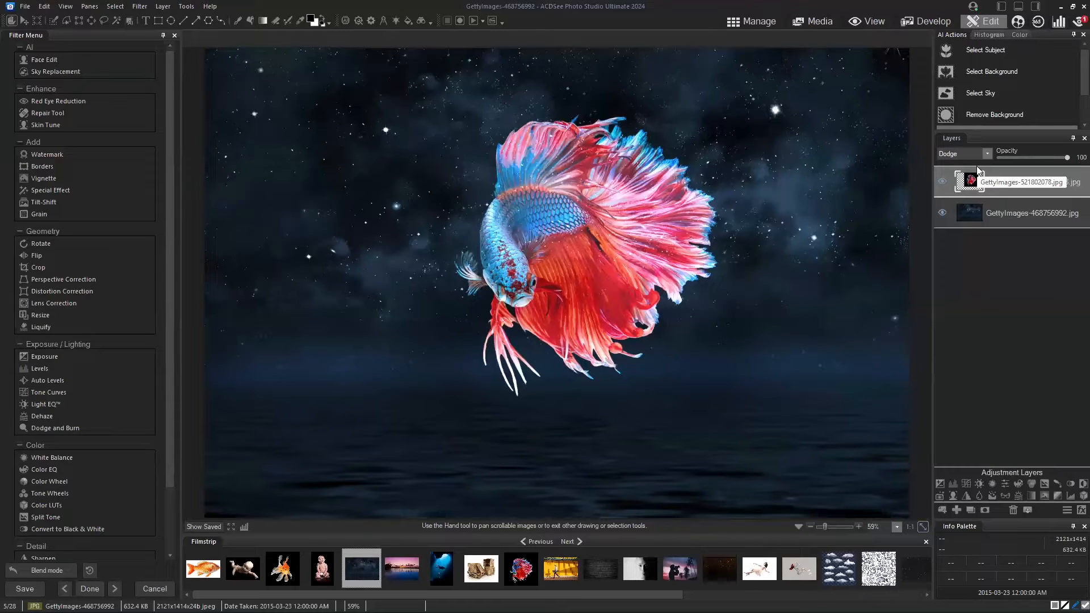
pyautogui.press('Down')
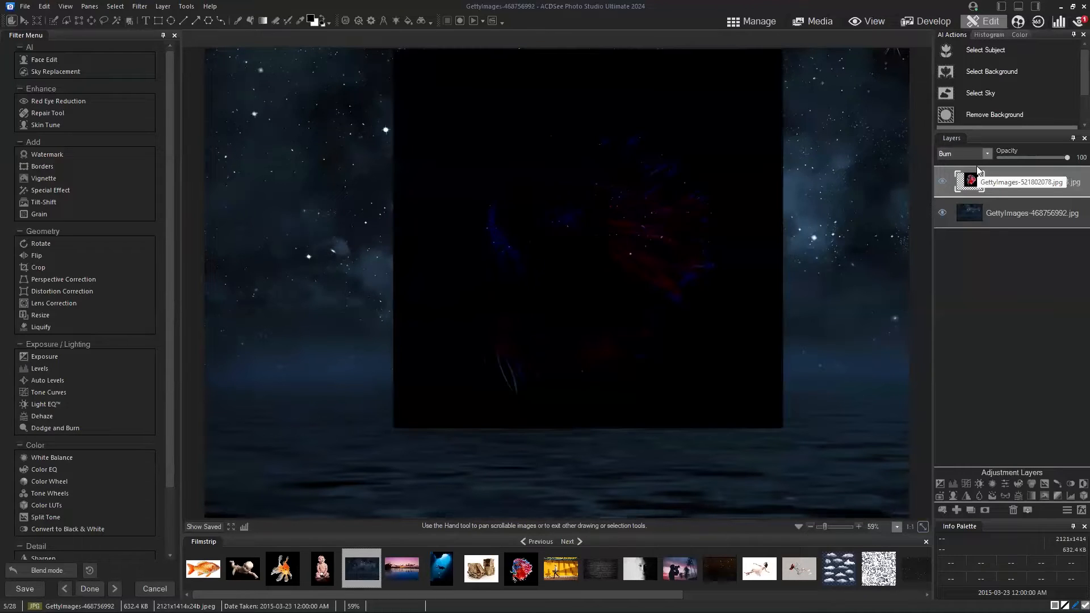
pyautogui.press('Down')
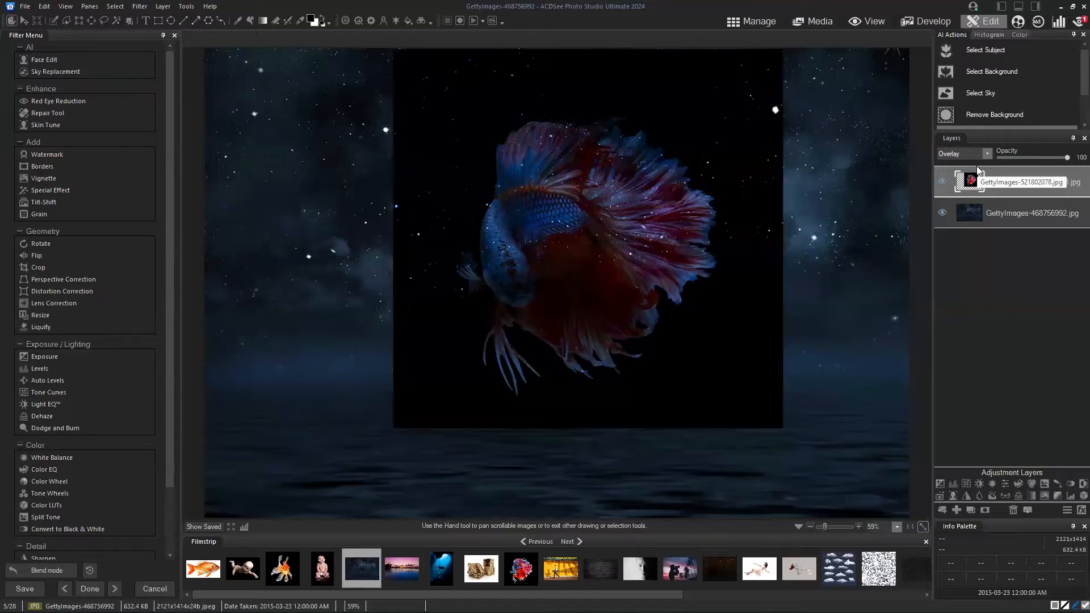
pyautogui.press('Down')
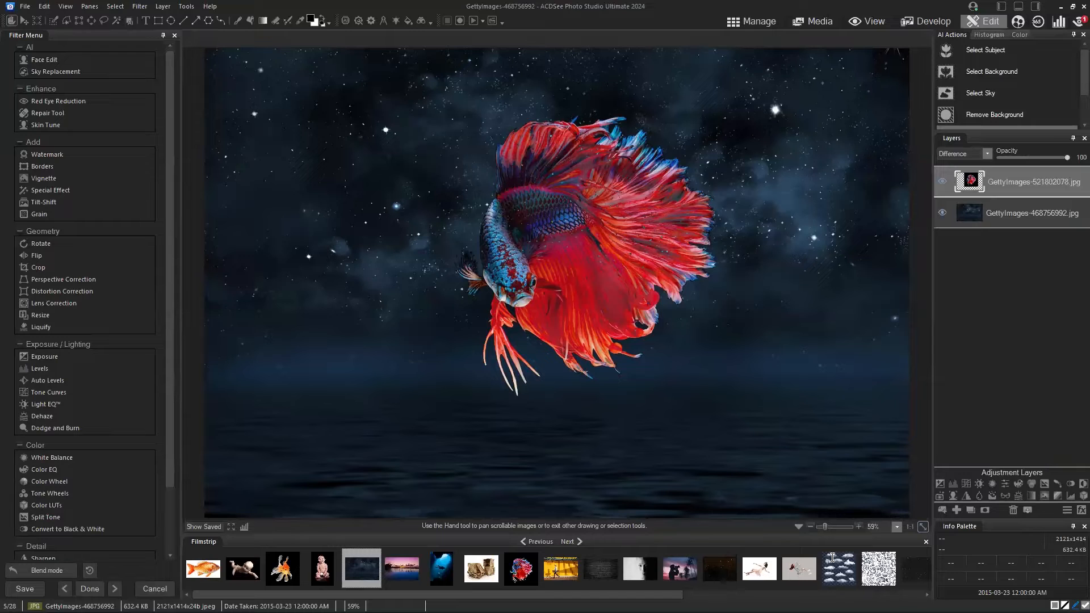
# Set the fish layer's blend mode to Screen and move the fish slightly up and to the left.
pyautogui.click(983, 156)
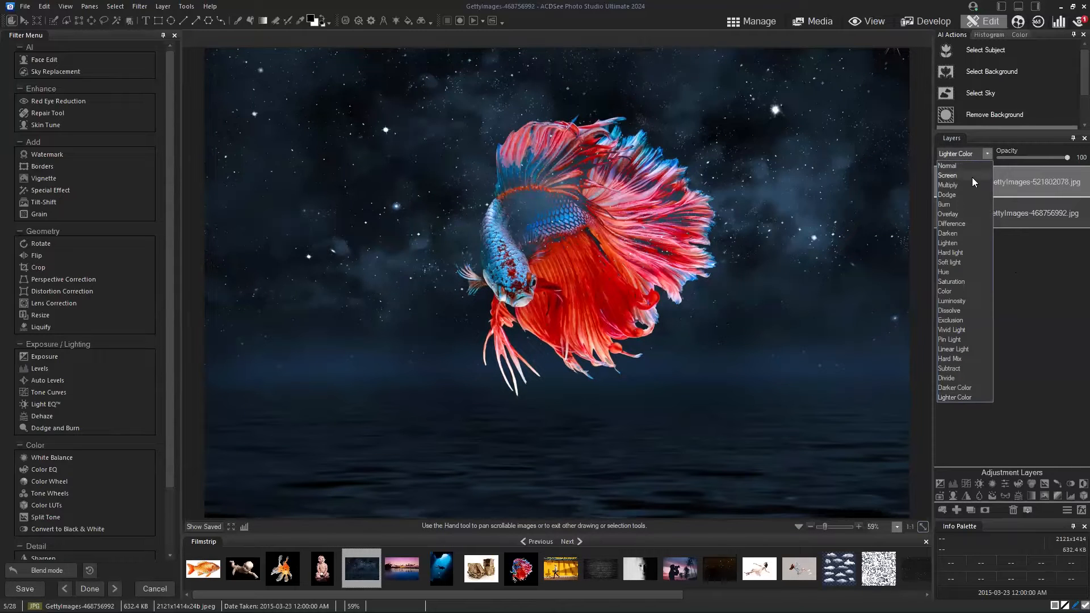
pyautogui.click(972, 177)
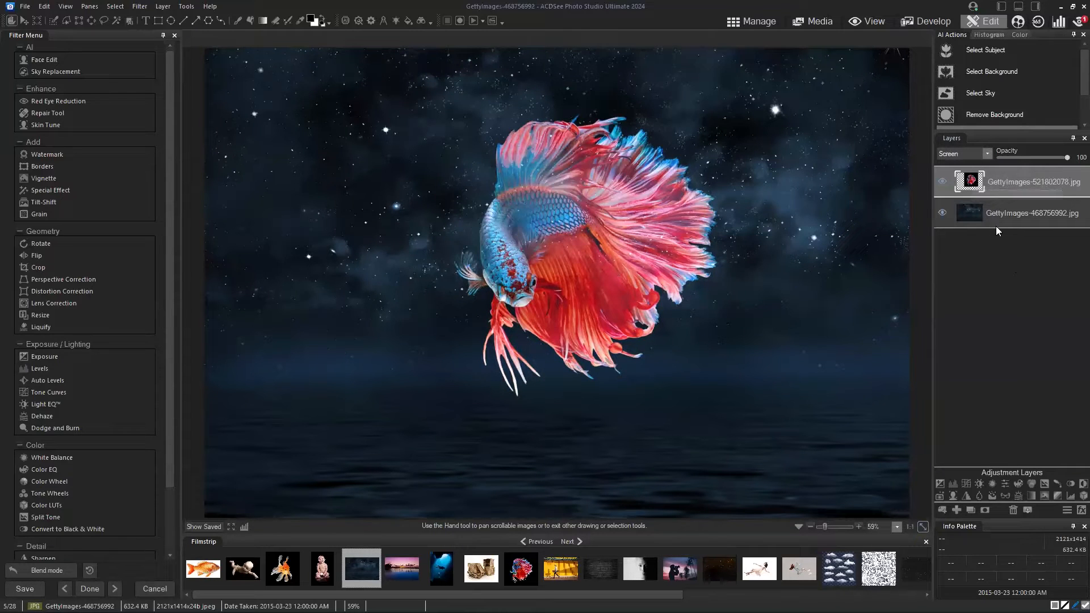
pyautogui.click(25, 20)
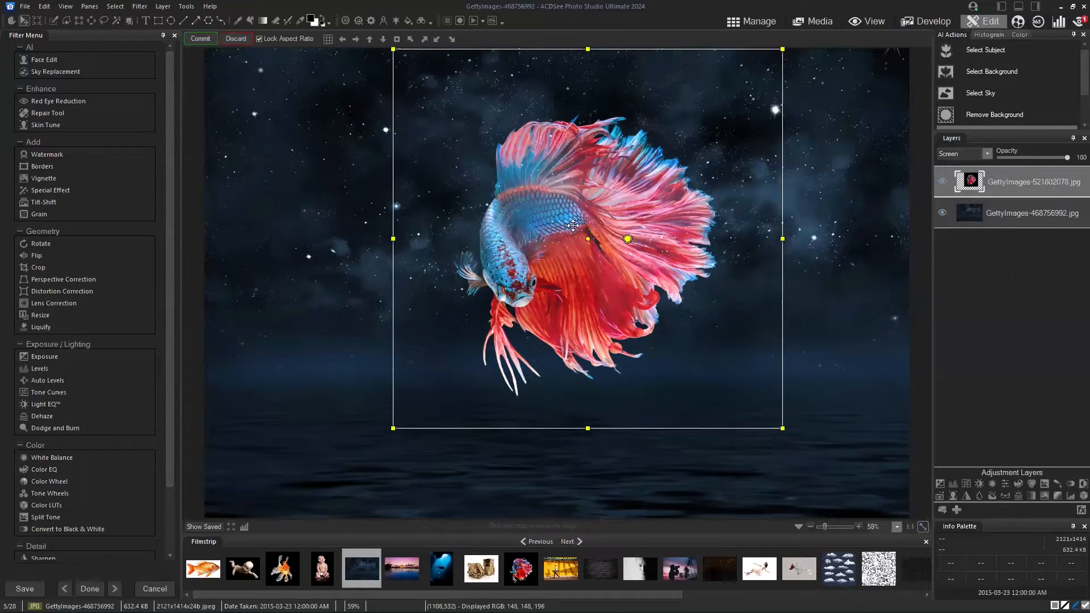
pyautogui.moveTo(681, 314); pyautogui.dragTo(715, 273)
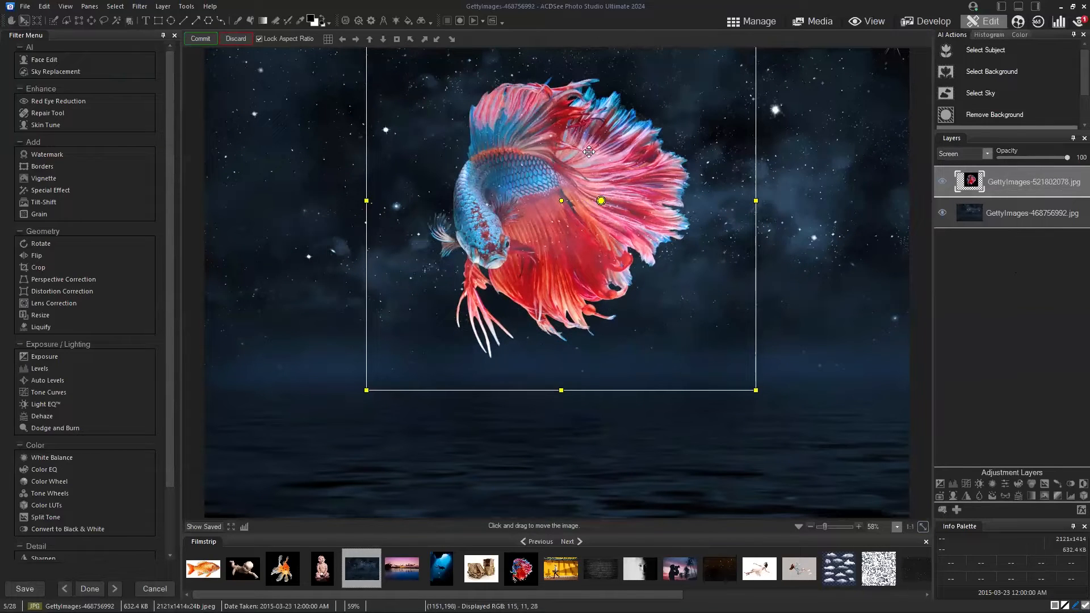
pyautogui.moveTo(589, 151); pyautogui.dragTo(526, 151)
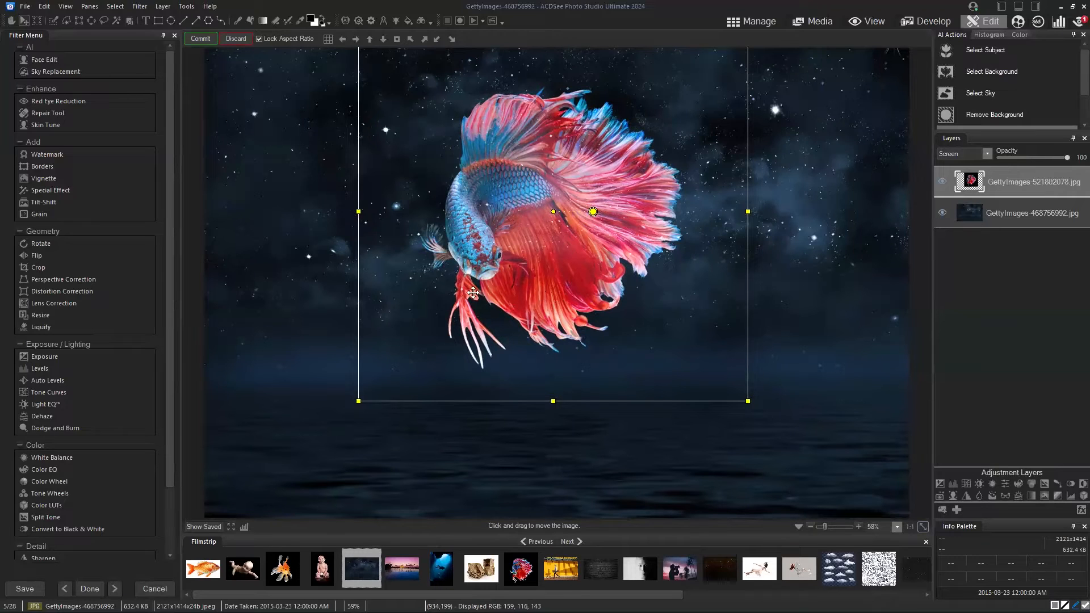
pyautogui.press('Return')
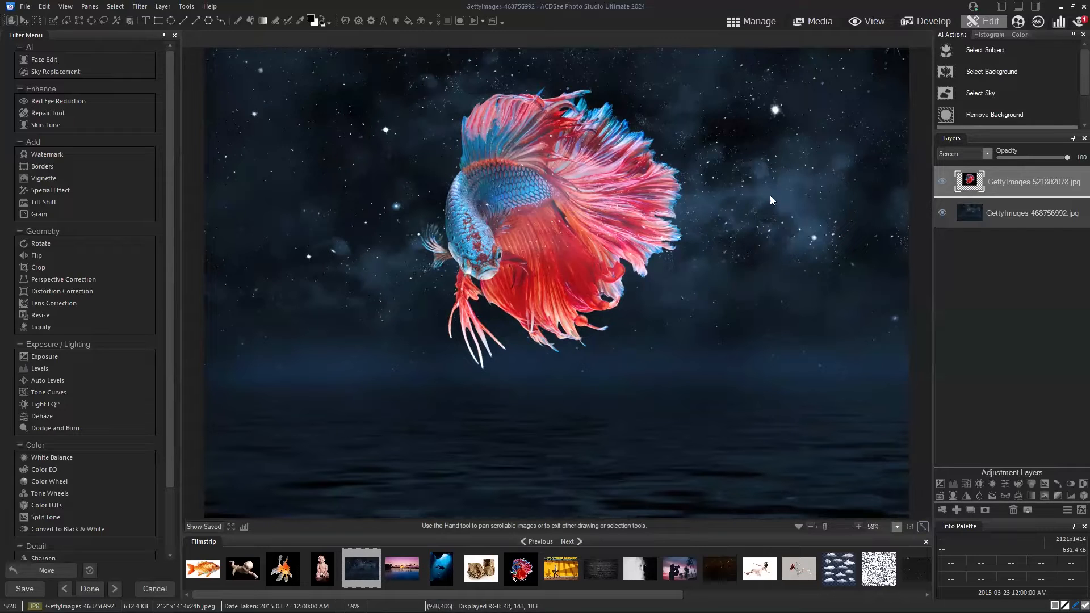
# Add a blank layer above the seascape and sample a dark sky colour from the image as the brush's foreground colour.
pyautogui.click(970, 214)
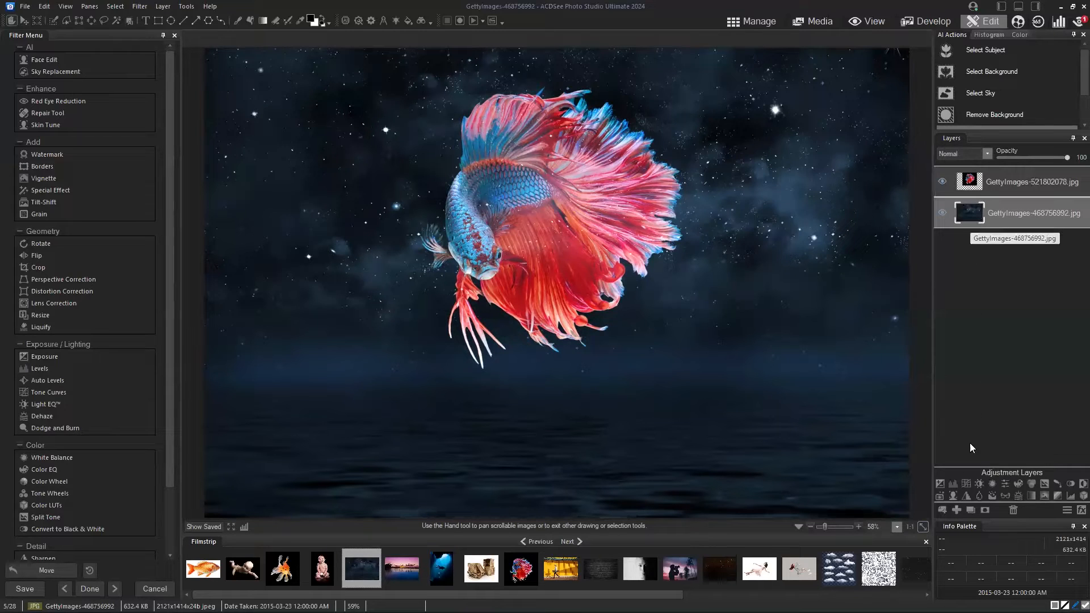
pyautogui.click(956, 511)
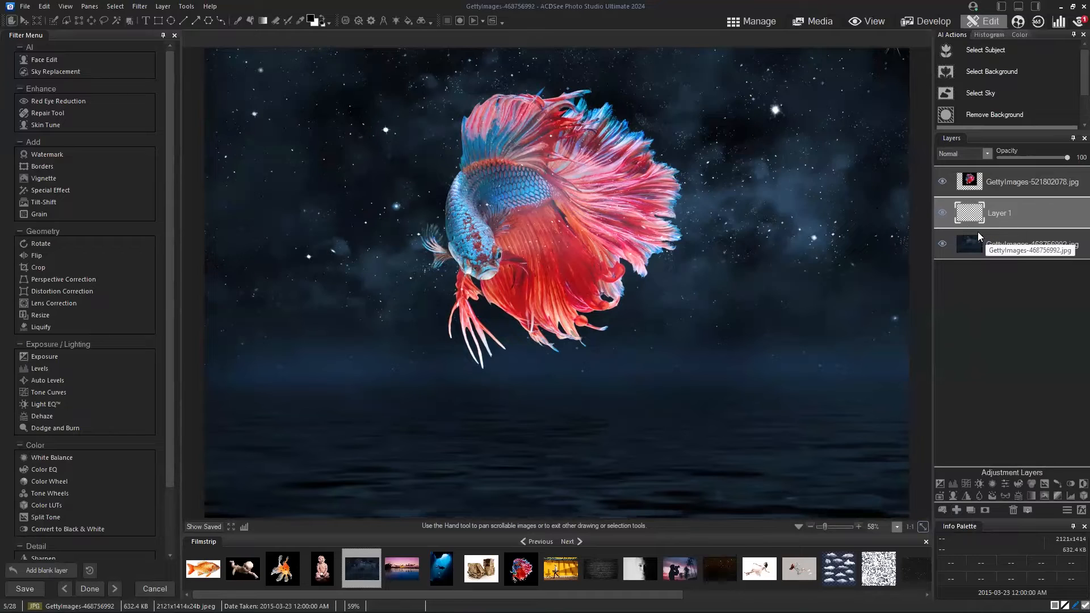
pyautogui.click(236, 22)
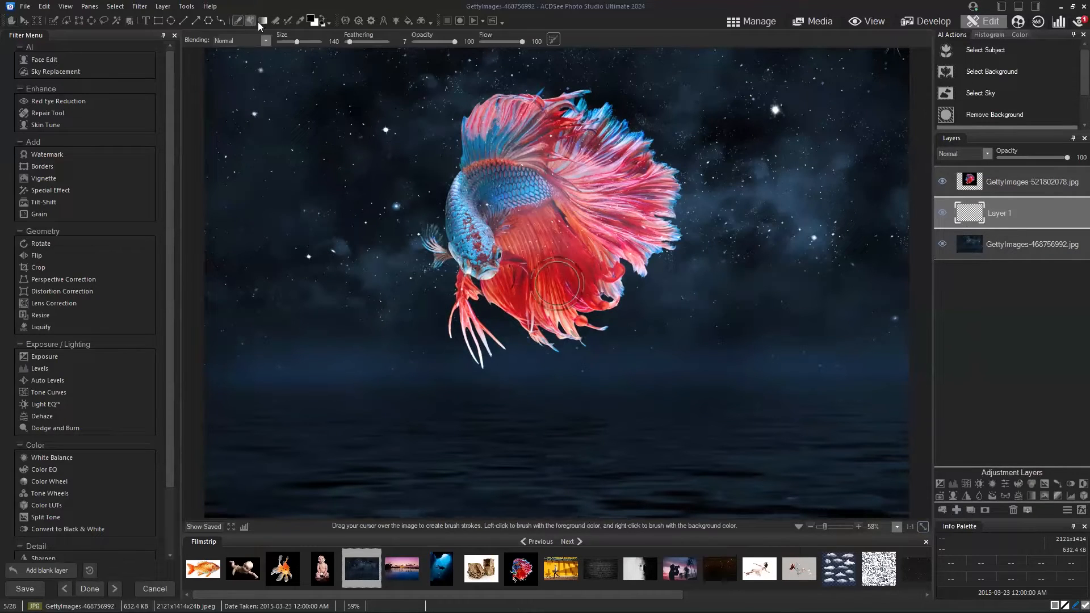
pyautogui.click(311, 21)
pyautogui.moveTo(572, 188); pyautogui.dragTo(443, 179)
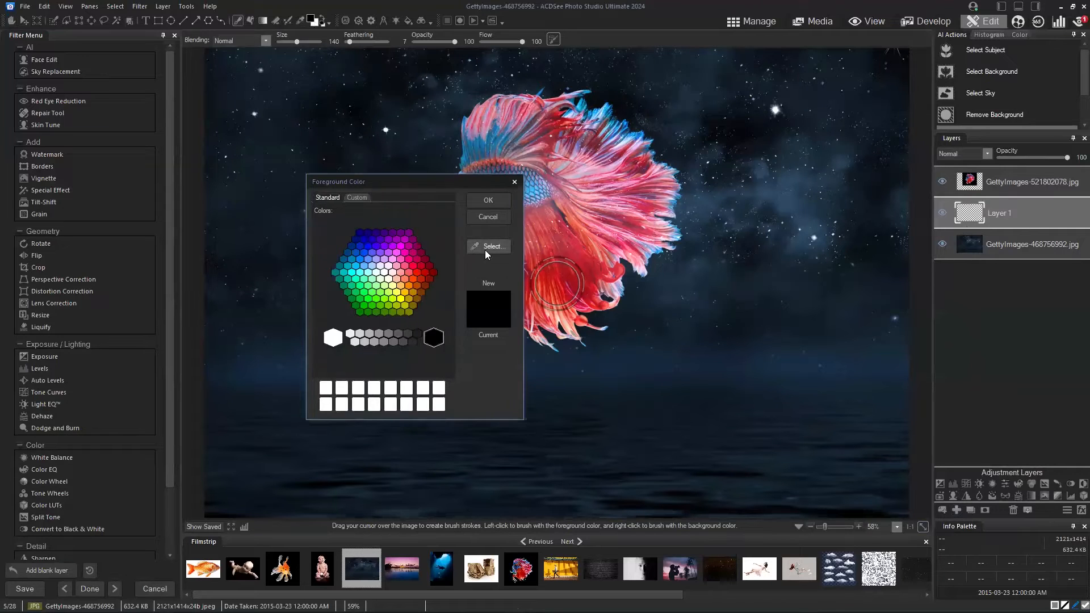
pyautogui.click(485, 250)
pyautogui.click(740, 315)
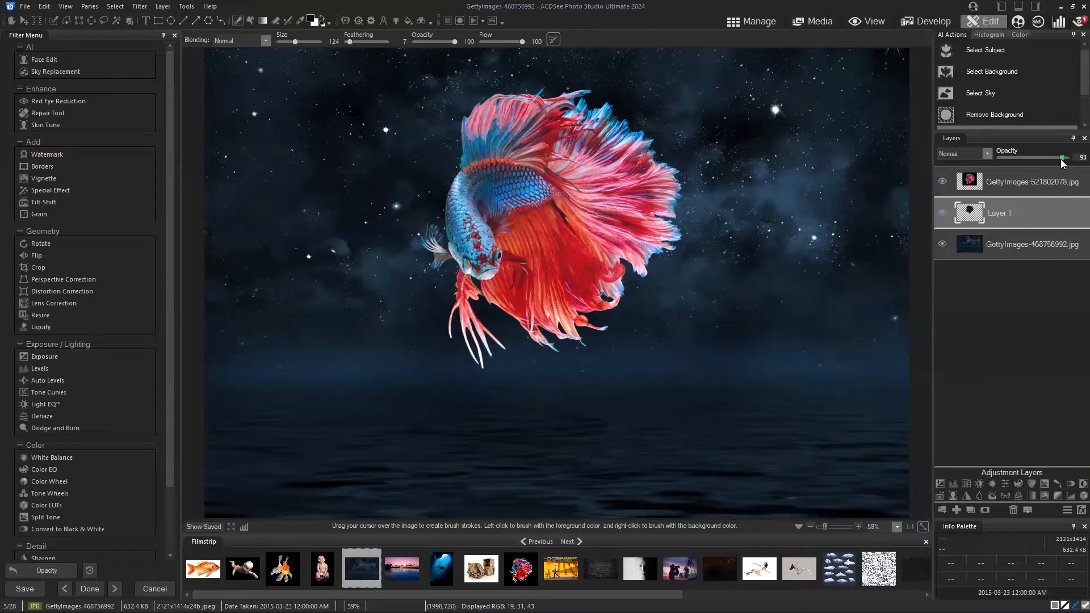
# Inspect the paint on Layer 1 by fading the fish layer to 0 opacity and toggling Layer 1, restoring the fish to 100.
pyautogui.moveTo(1063, 163); pyautogui.dragTo(992, 170)
pyautogui.click(1034, 187)
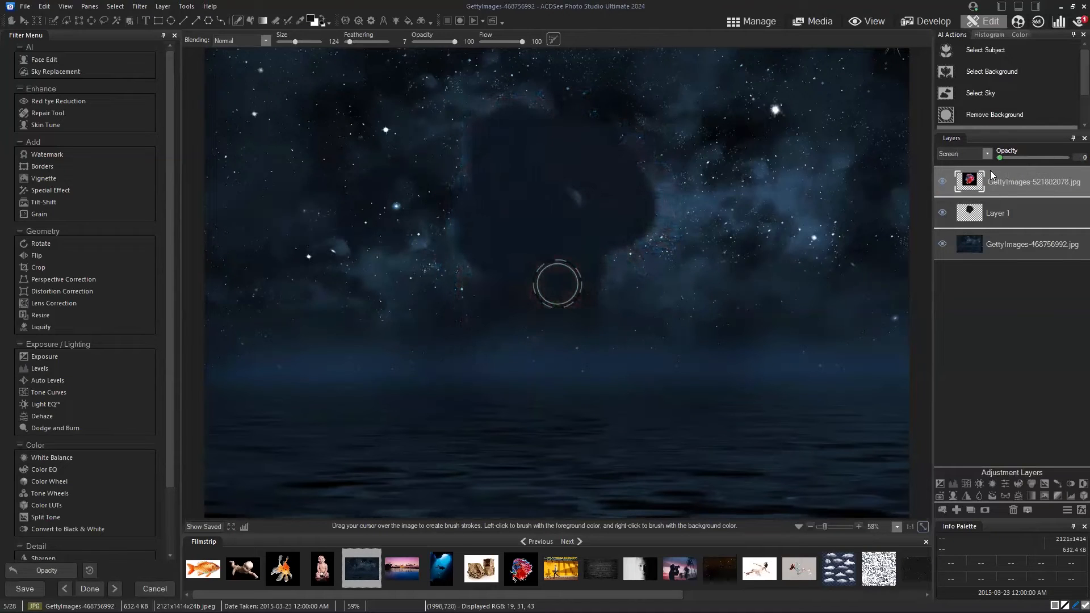
pyautogui.click(942, 213)
pyautogui.click(942, 213)
pyautogui.moveTo(1000, 158); pyautogui.dragTo(1072, 162)
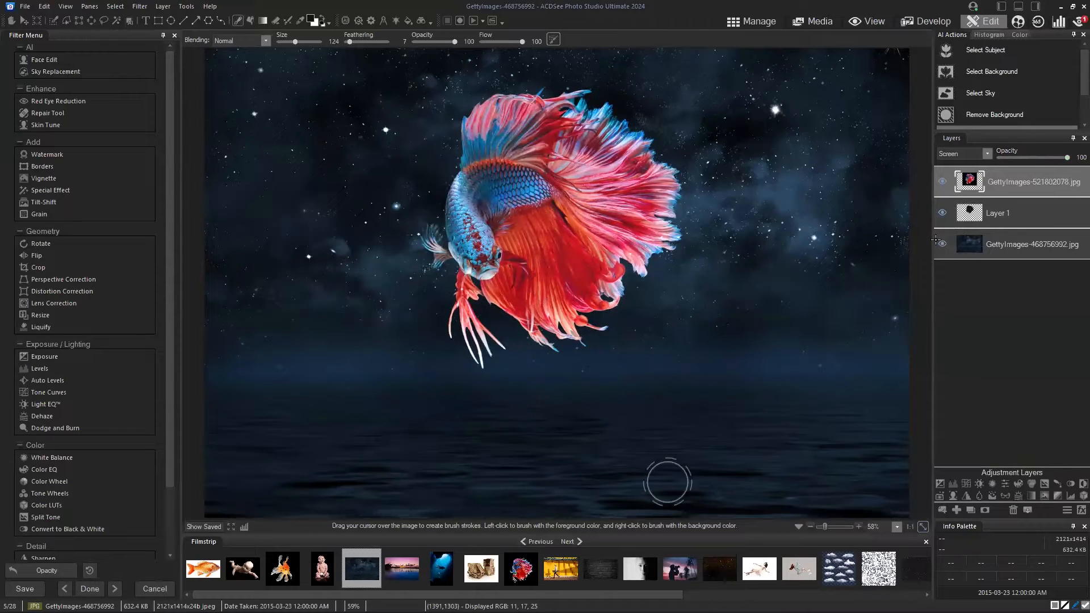
# Add GettyImages-1307373869.jpg as a new layer above the fish at its default placement and commit it.
pyautogui.scroll(-9, 556, 569)
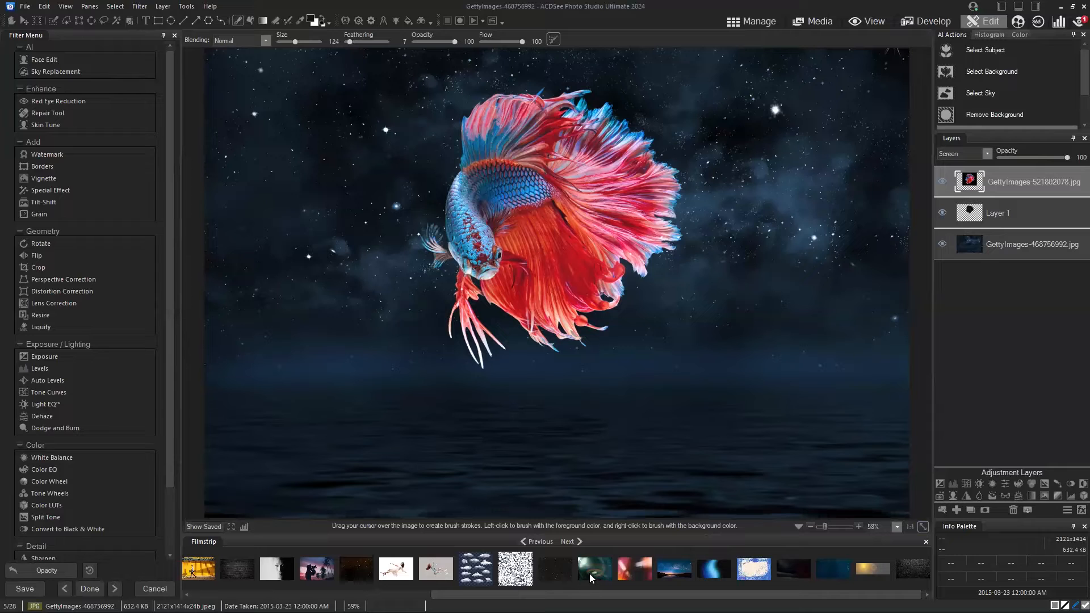
pyautogui.moveTo(589, 573); pyautogui.dragTo(996, 228)
pyautogui.moveTo(1017, 182); pyautogui.dragTo(1017, 181)
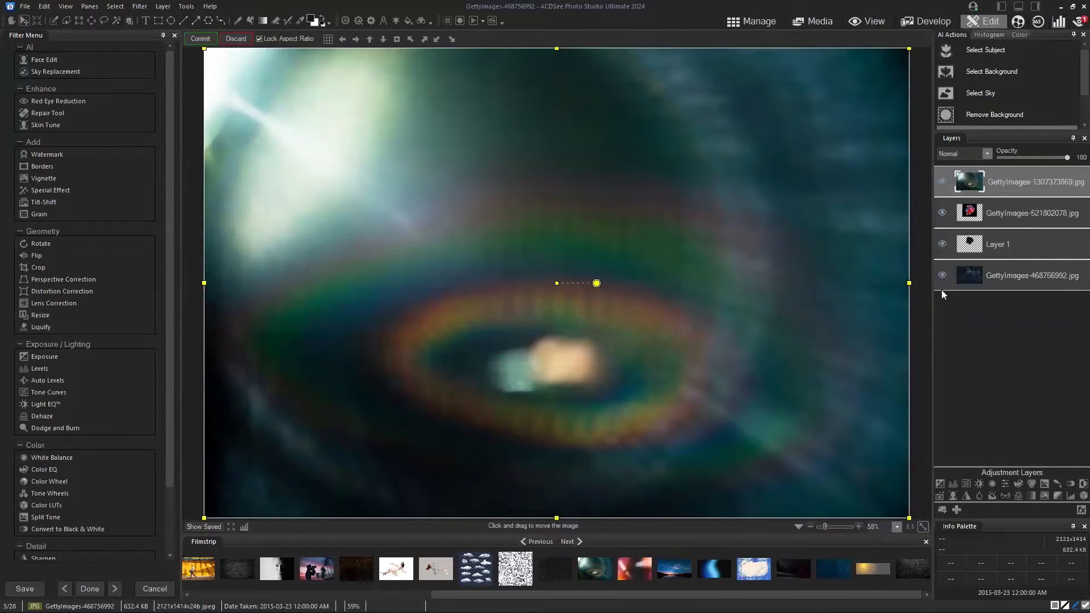
pyautogui.click(204, 40)
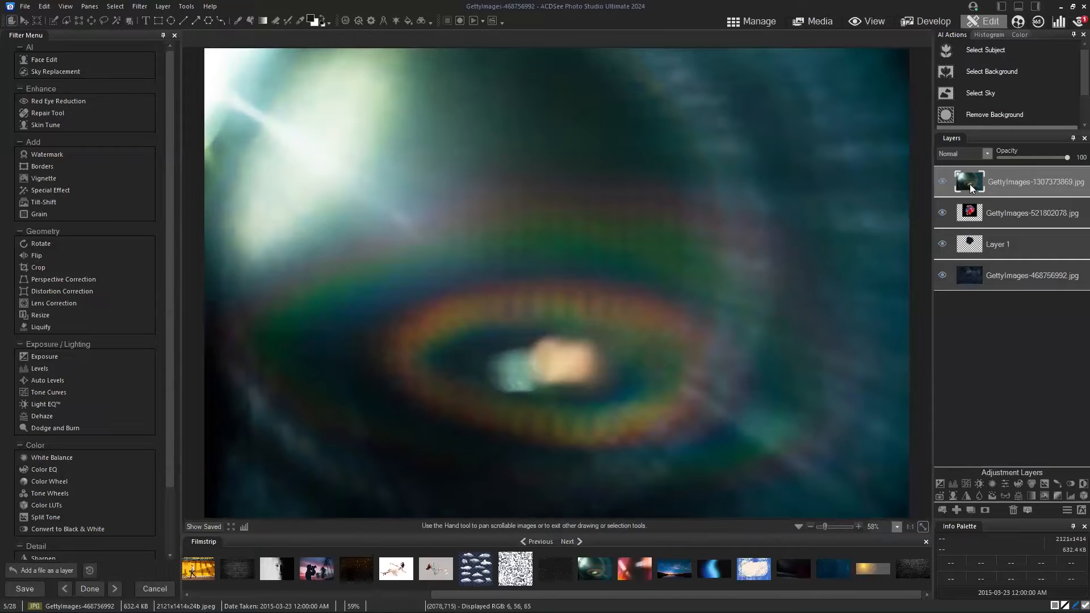
# Check each layer's blend mode from the fish down and back up, and test the light-flare layer's opacity, returning it to 100.
pyautogui.click(970, 218)
pyautogui.click(970, 240)
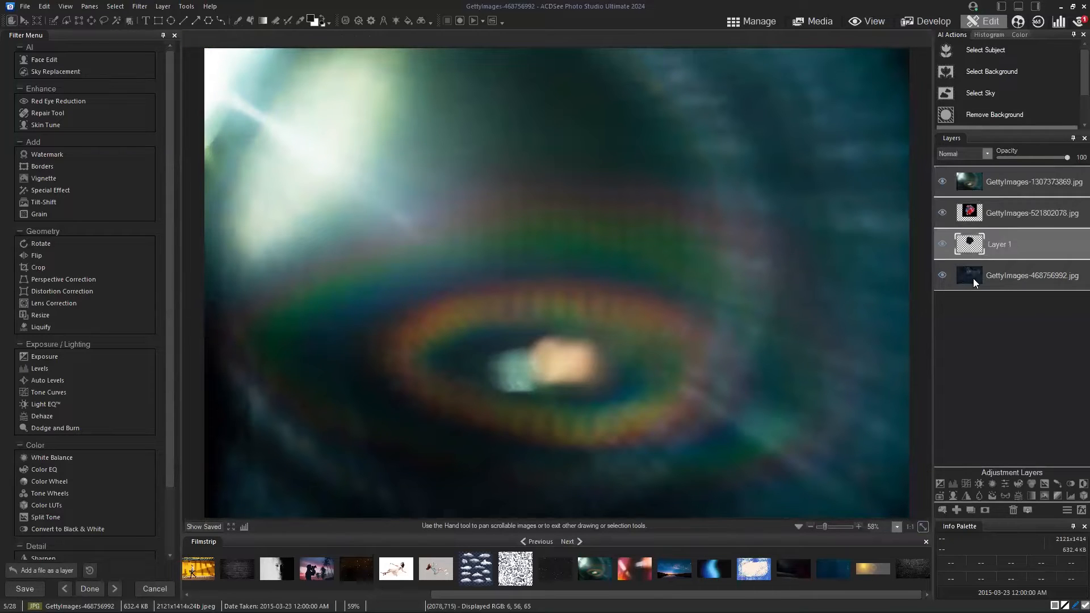
pyautogui.click(972, 277)
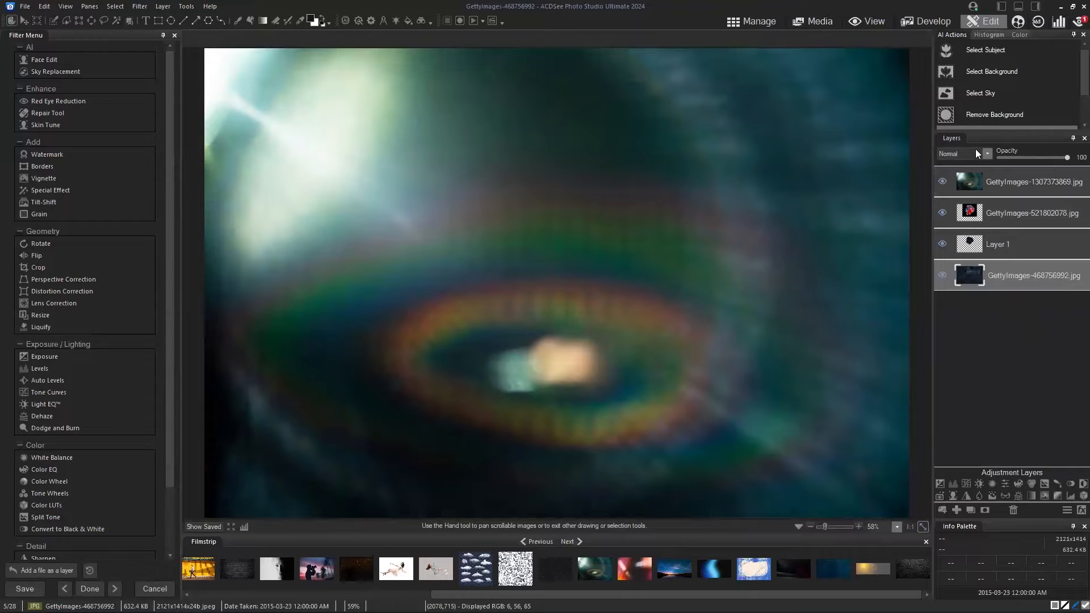
pyautogui.click(972, 244)
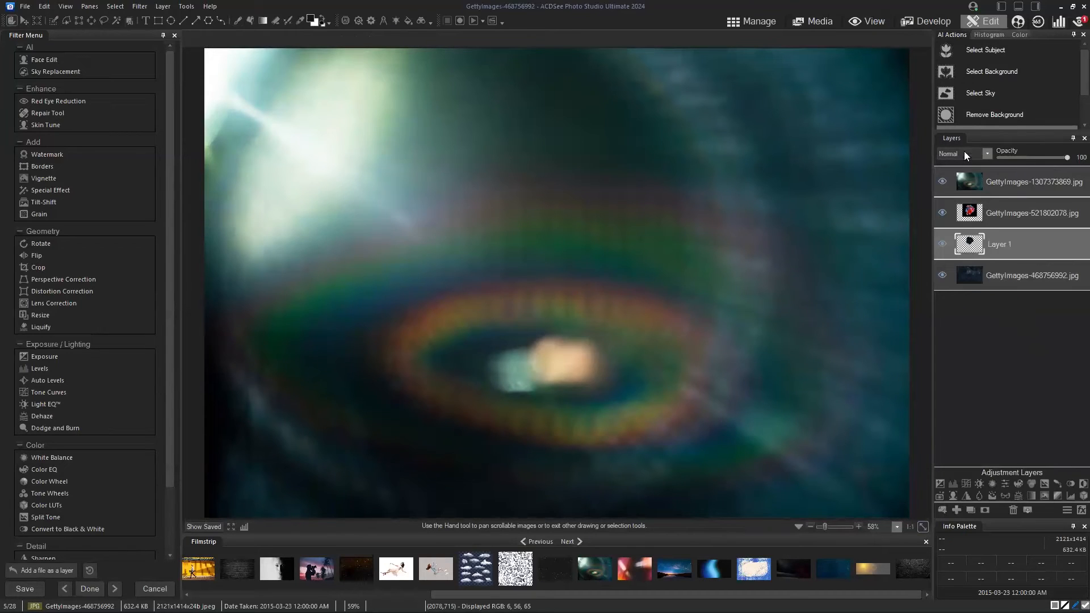
pyautogui.click(972, 212)
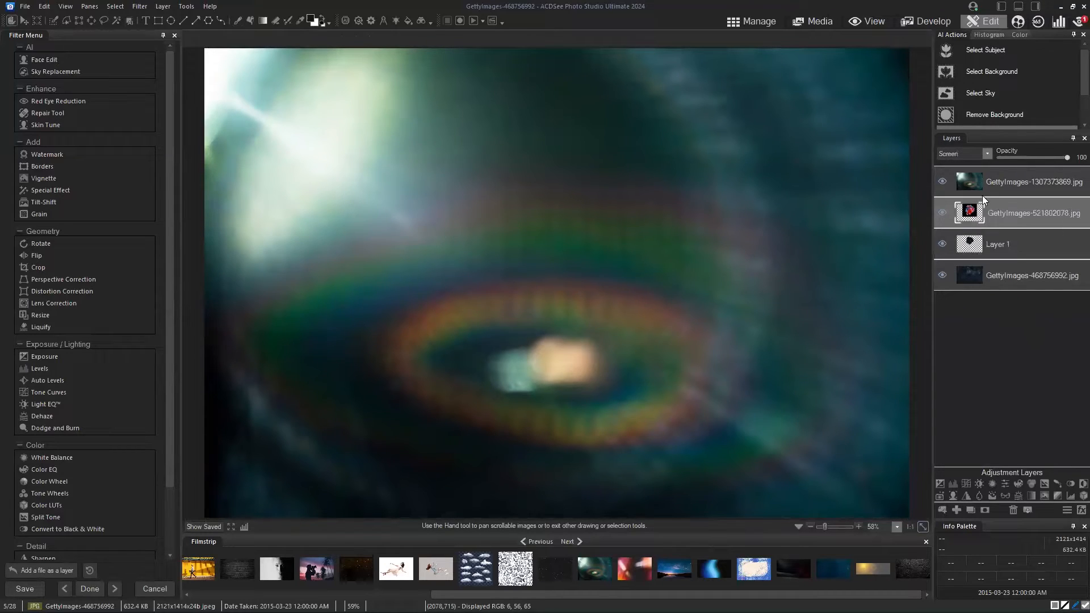
pyautogui.click(968, 185)
pyautogui.moveTo(1067, 158)
pyautogui.mouseDown()
pyautogui.moveTo(1012, 159)
pyautogui.moveTo(1074, 164)
pyautogui.mouseUp()
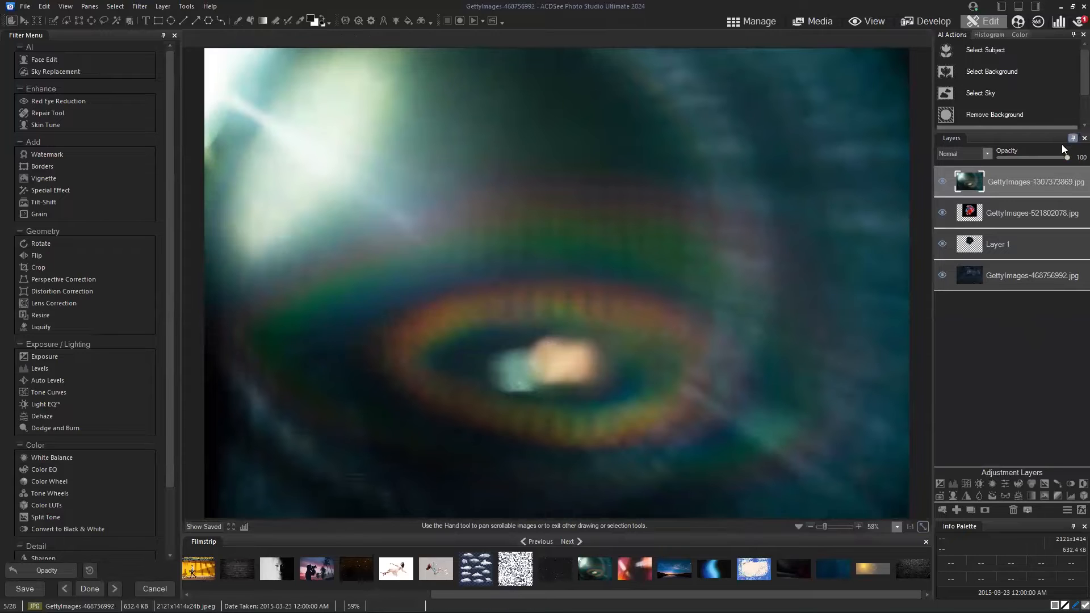
pyautogui.moveTo(1066, 159)
pyautogui.mouseDown()
pyautogui.moveTo(1048, 158)
pyautogui.moveTo(1070, 159)
pyautogui.mouseUp()
# Set the light-flare layer's blend mode to Screen and its opacity to 39.
pyautogui.click(976, 156)
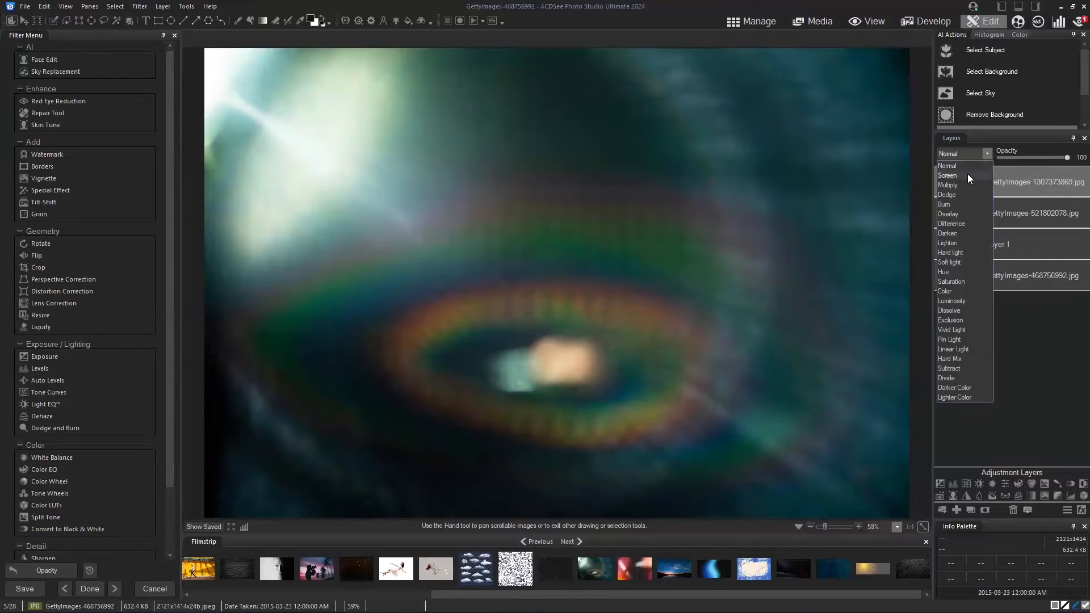
pyautogui.click(965, 176)
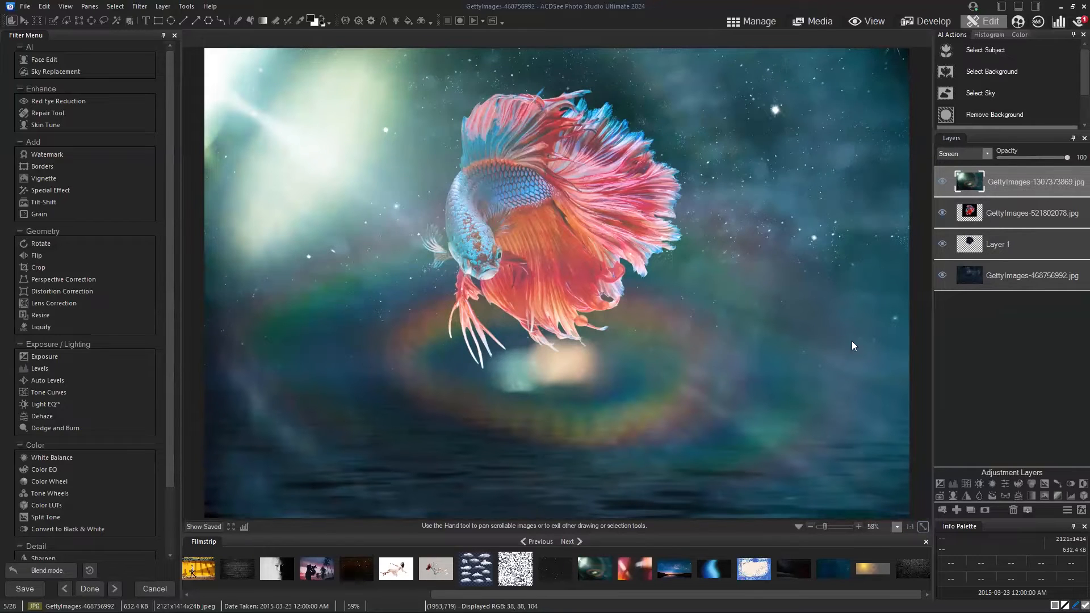
pyautogui.moveTo(1063, 159); pyautogui.dragTo(1025, 159)
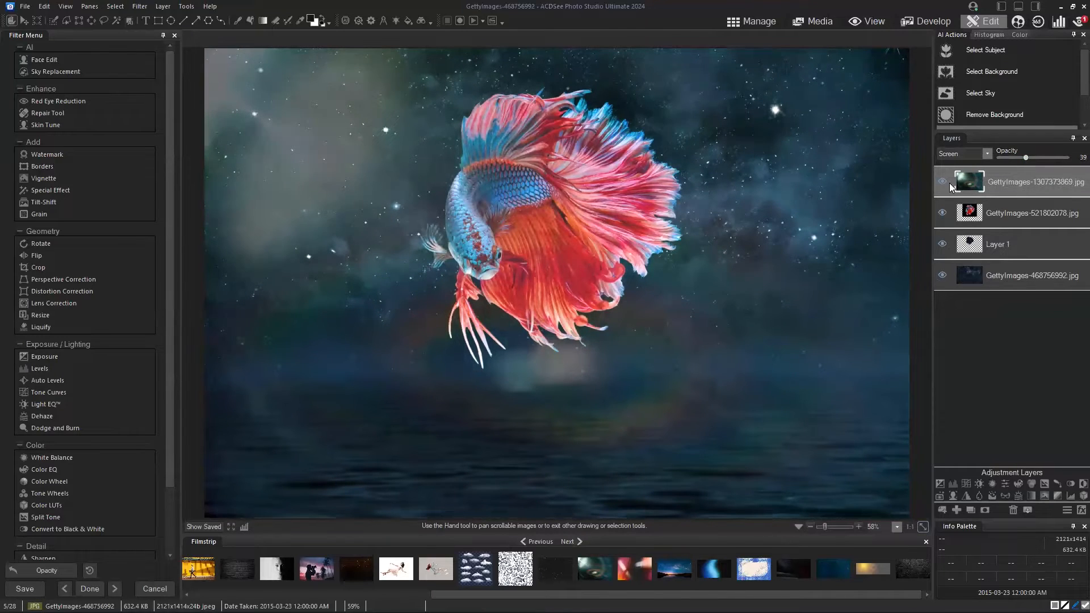
# Toggle the light-flare layer's visibility off and on to compare the composite with and without it.
pyautogui.click(942, 182)
pyautogui.click(943, 181)
pyautogui.click(943, 181)
pyautogui.click(943, 182)
pyautogui.click(965, 153)
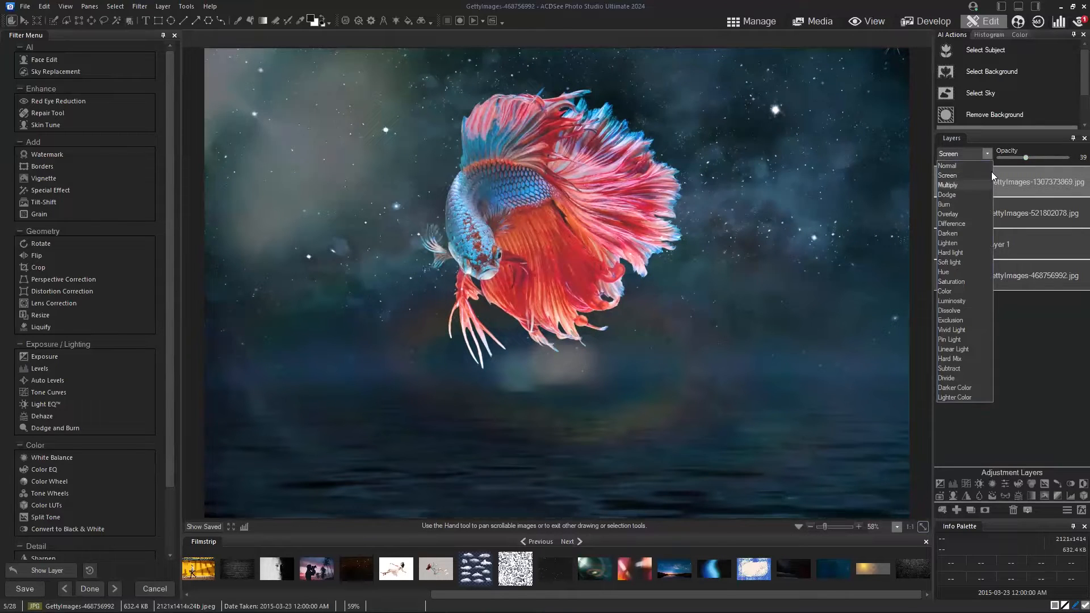
# Try Multiply on the light-flare layer at 100 opacity and settle on Screen at 29 opacity.
pyautogui.moveTo(1025, 156); pyautogui.dragTo(1068, 158)
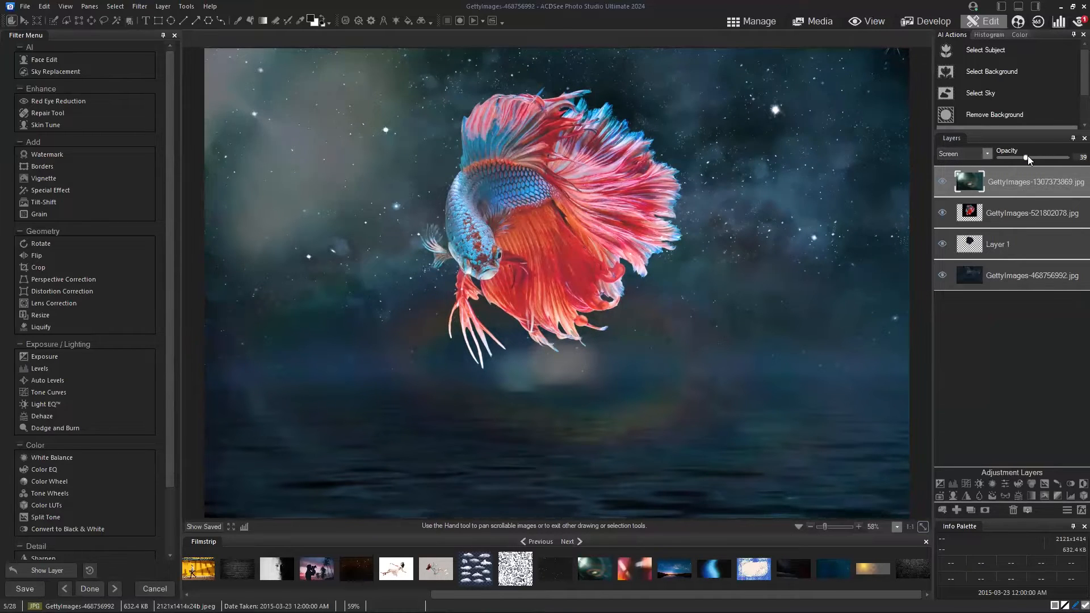
pyautogui.click(967, 155)
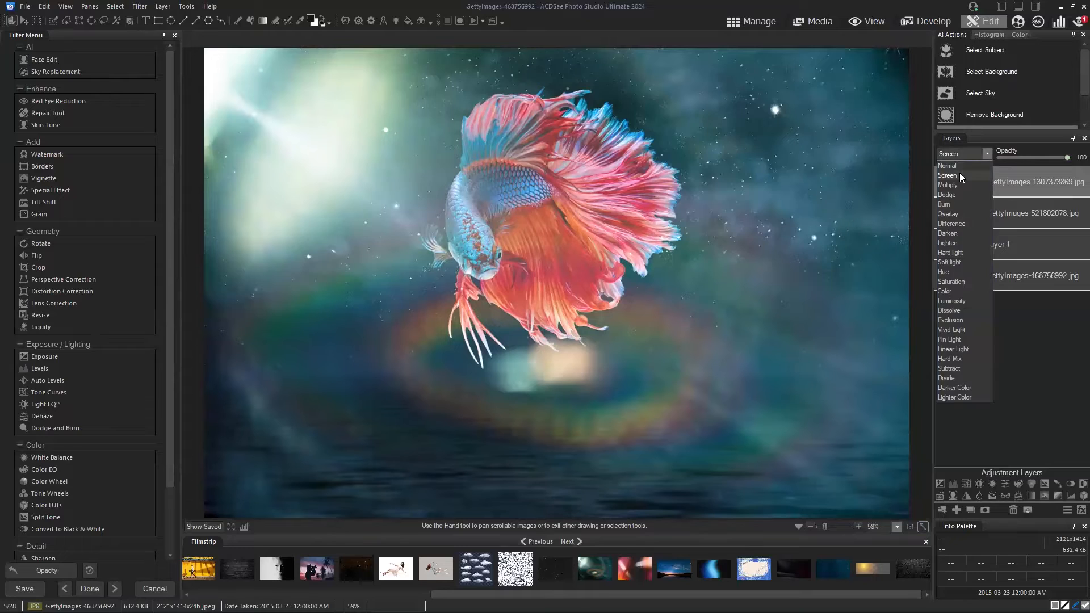
pyautogui.click(959, 174)
pyautogui.press('Down')
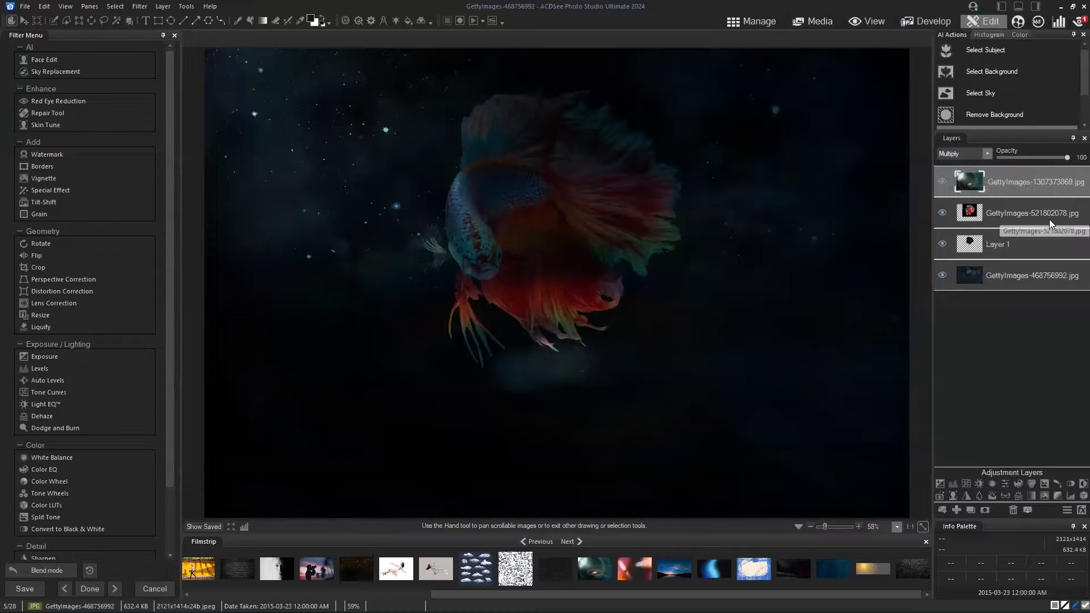
pyautogui.moveTo(1067, 157); pyautogui.dragTo(1021, 156)
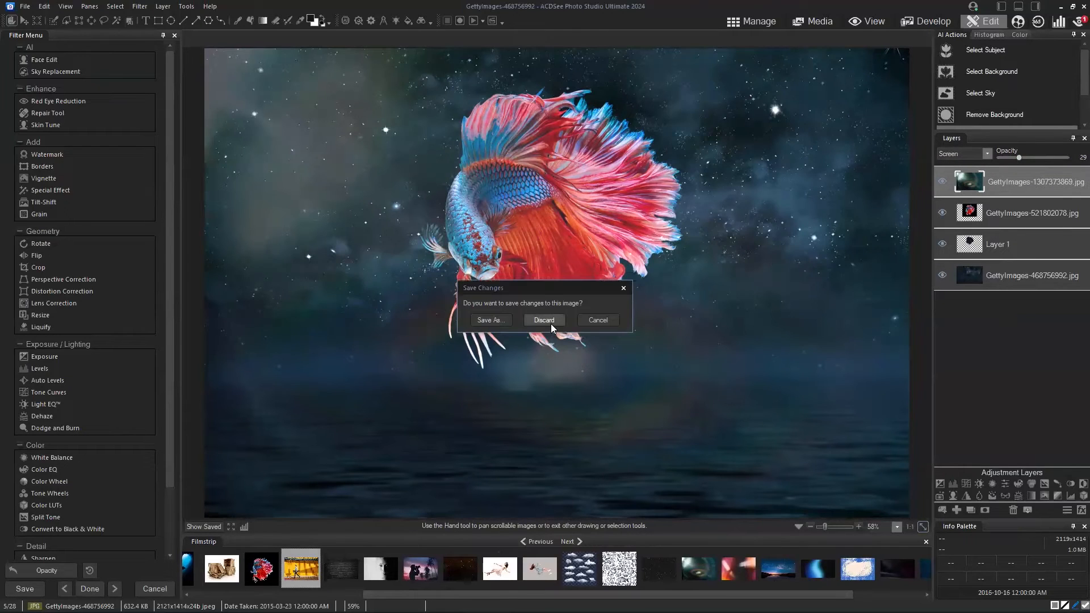
# Switch to the skateboarder photo, discarding the fish composite's changes, and add the dark blue texture GettyImages-2057852555.jpg as a layer.
pyautogui.click(550, 323)
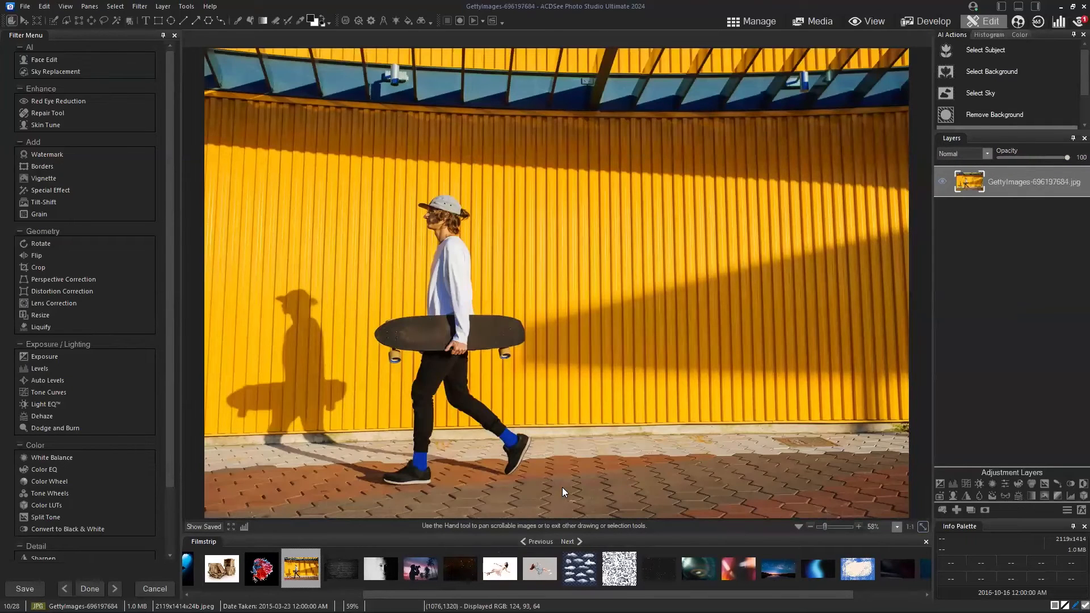
pyautogui.scroll(-3, 556, 568)
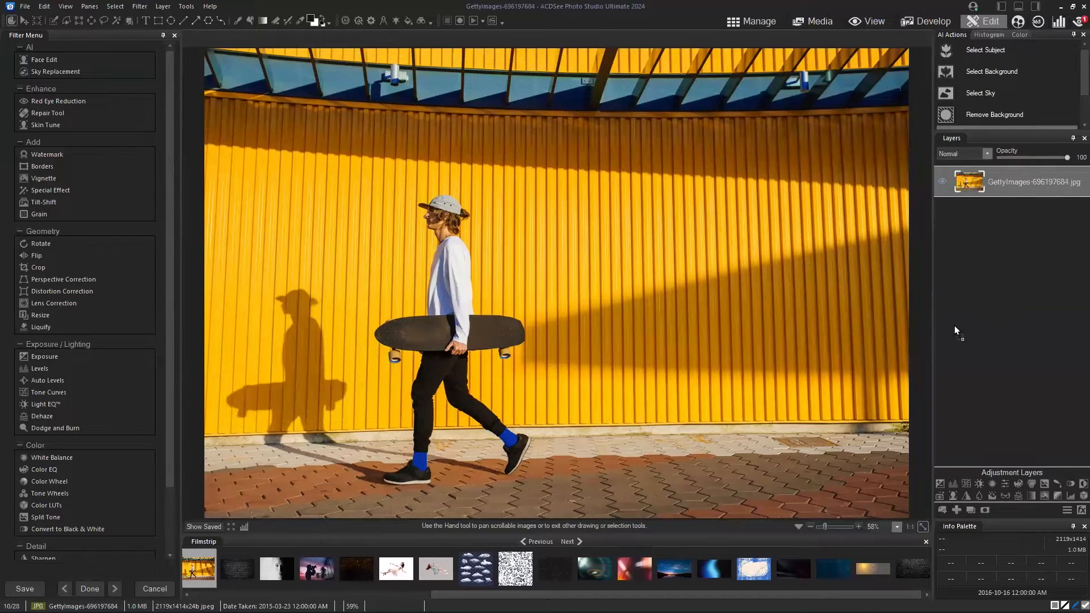
pyautogui.moveTo(992, 185); pyautogui.dragTo(992, 185)
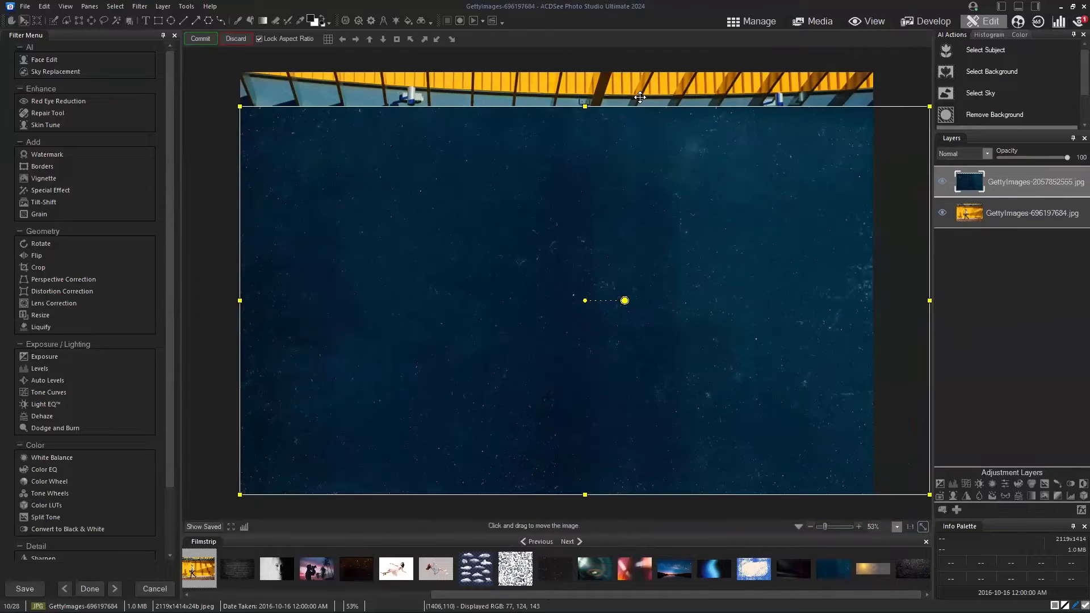
# Enlarge and reposition the blue texture layer until it covers the whole skateboarder photo, and commit the placement.
pyautogui.moveTo(584, 104); pyautogui.dragTo(592, 62)
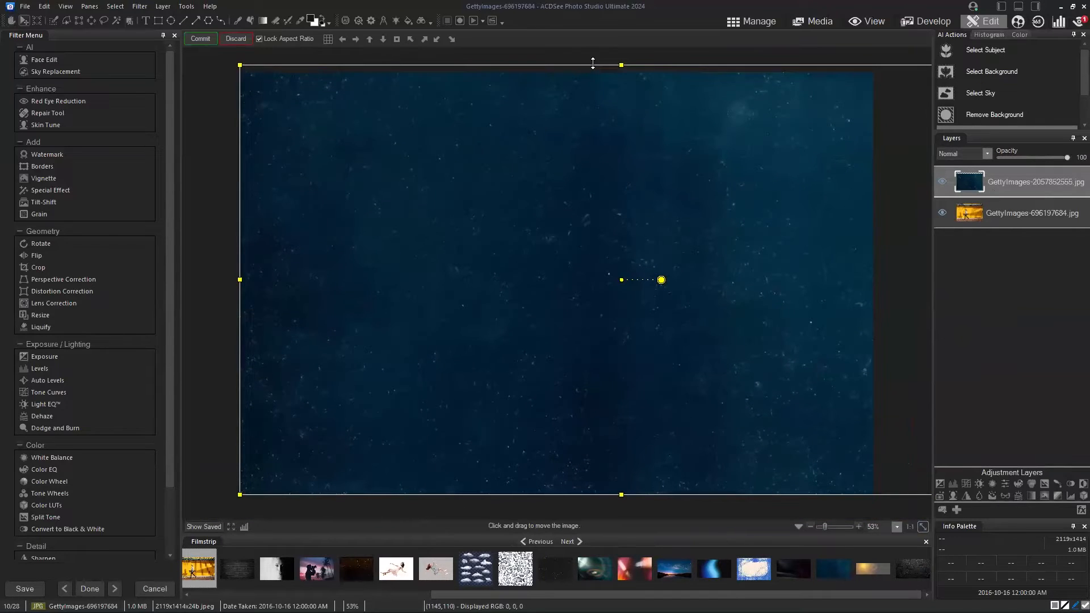
pyautogui.moveTo(607, 138); pyautogui.dragTo(558, 139)
pyautogui.moveTo(573, 66); pyautogui.dragTo(576, 55)
pyautogui.moveTo(580, 112); pyautogui.dragTo(576, 119)
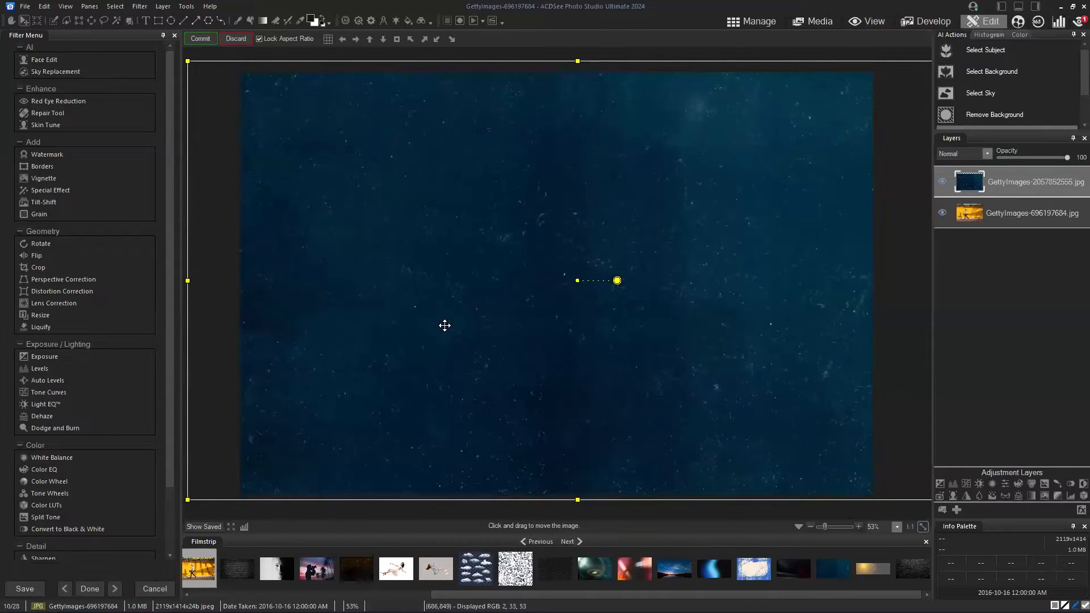
pyautogui.click(200, 39)
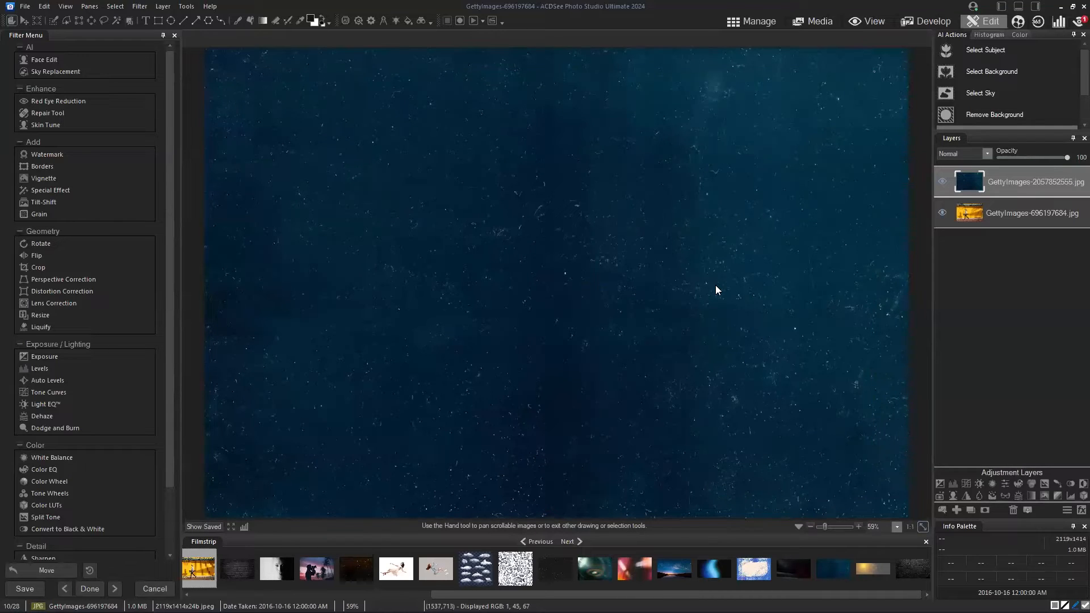
# Set the blue texture layer's blend mode to Lighten and compare by toggling each layer's visibility off and on.
pyautogui.click(986, 153)
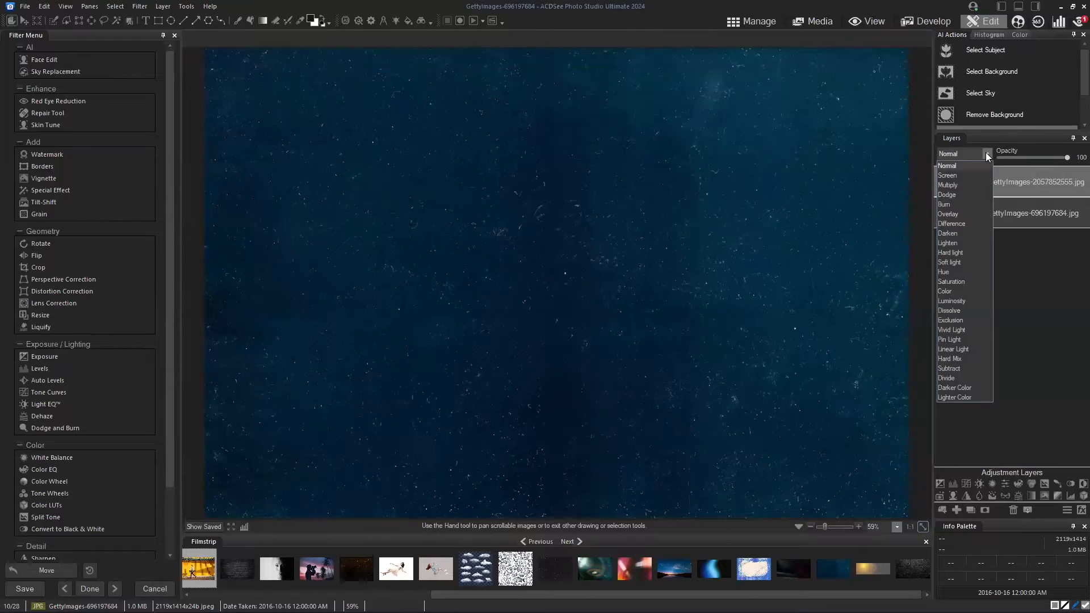
pyautogui.click(961, 244)
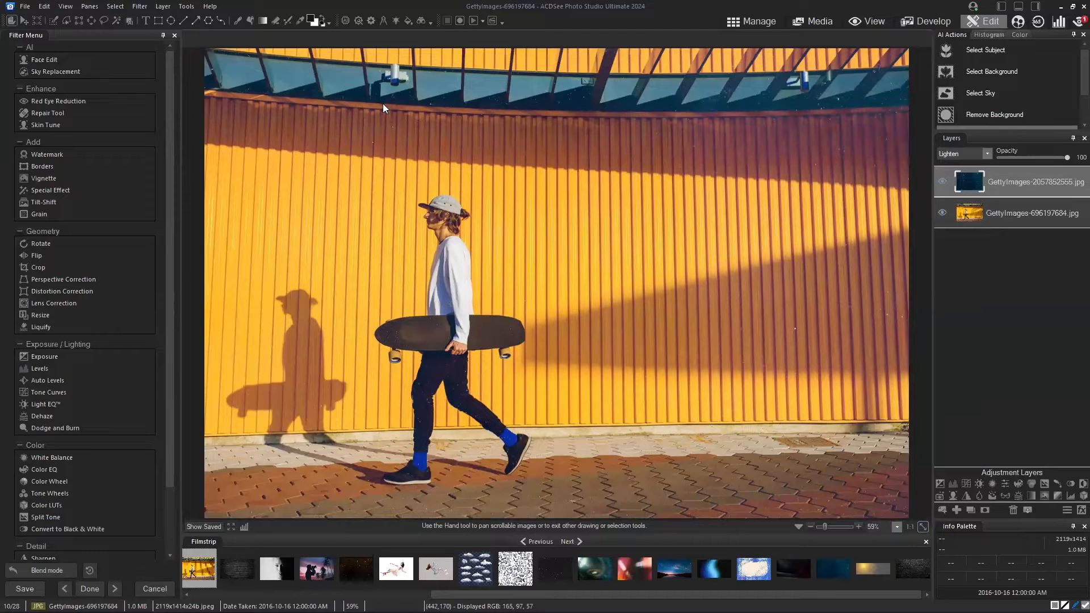
pyautogui.click(942, 181)
pyautogui.click(941, 180)
pyautogui.click(941, 212)
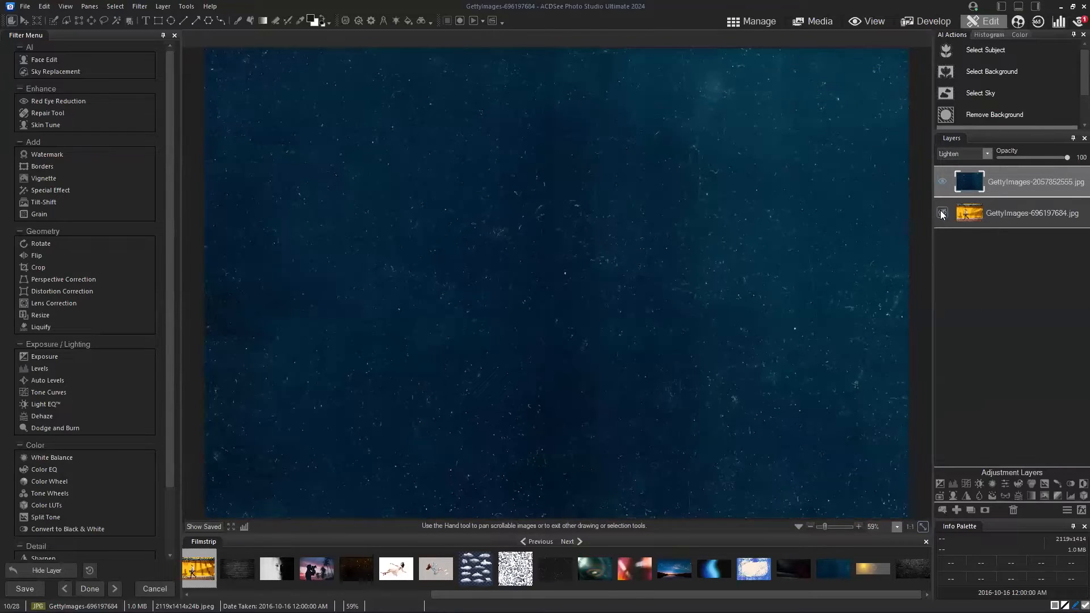
pyautogui.click(942, 213)
# Show the skateboarder photo layer again, try Screen on the blue texture layer, and set its blend mode back to Lighten.
pyautogui.click(967, 210)
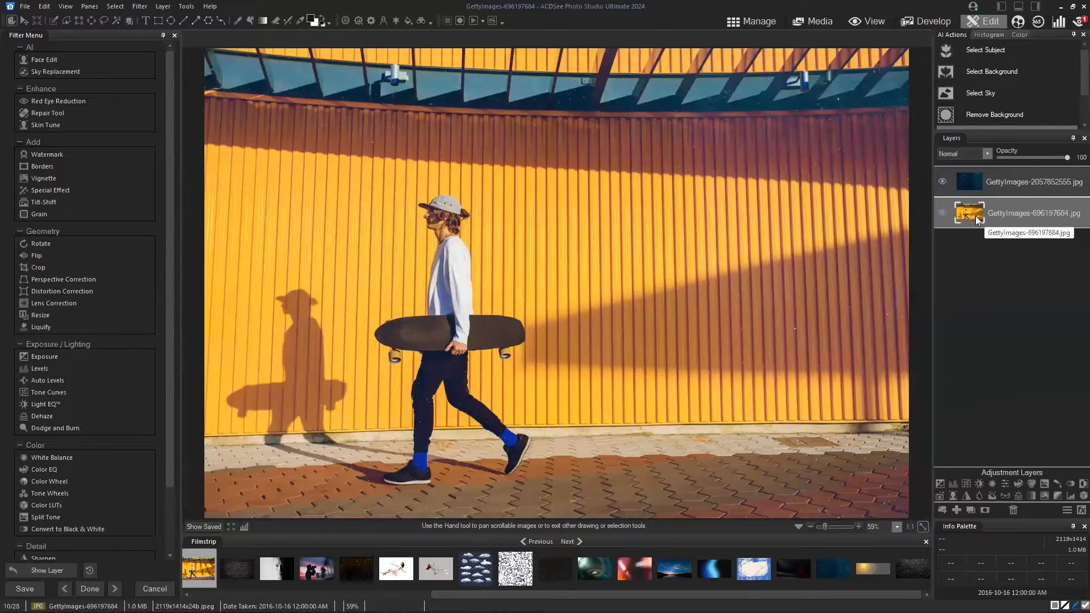
pyautogui.click(970, 181)
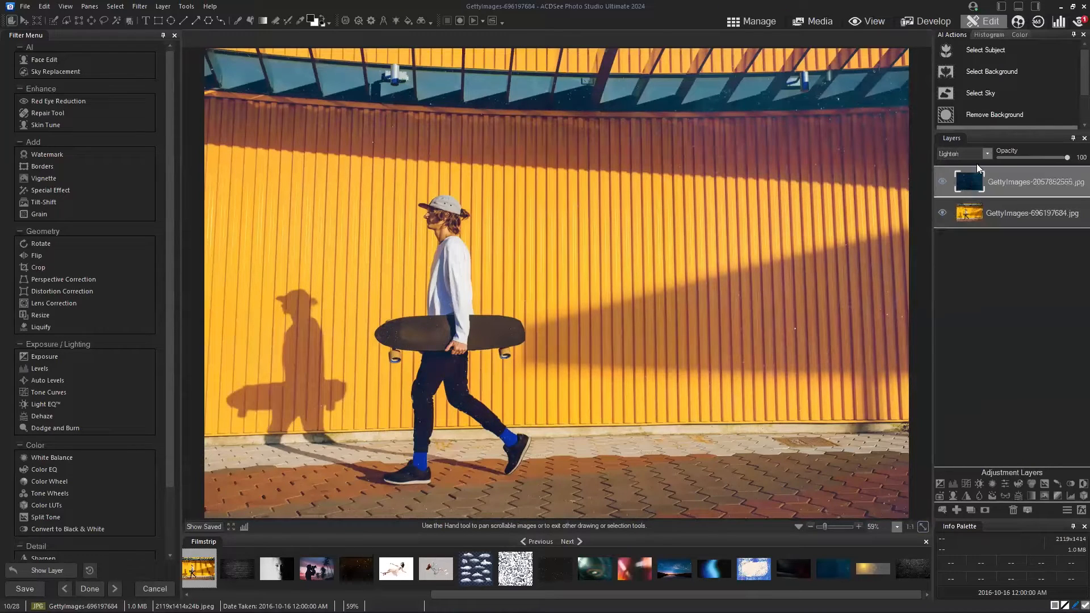
pyautogui.click(984, 154)
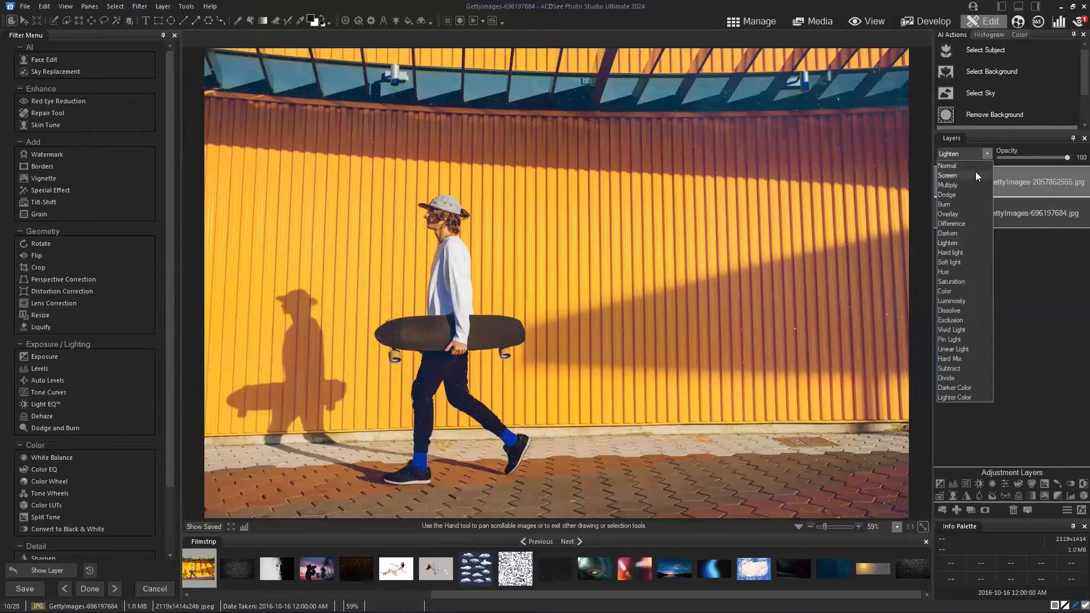
pyautogui.click(975, 172)
pyautogui.click(989, 155)
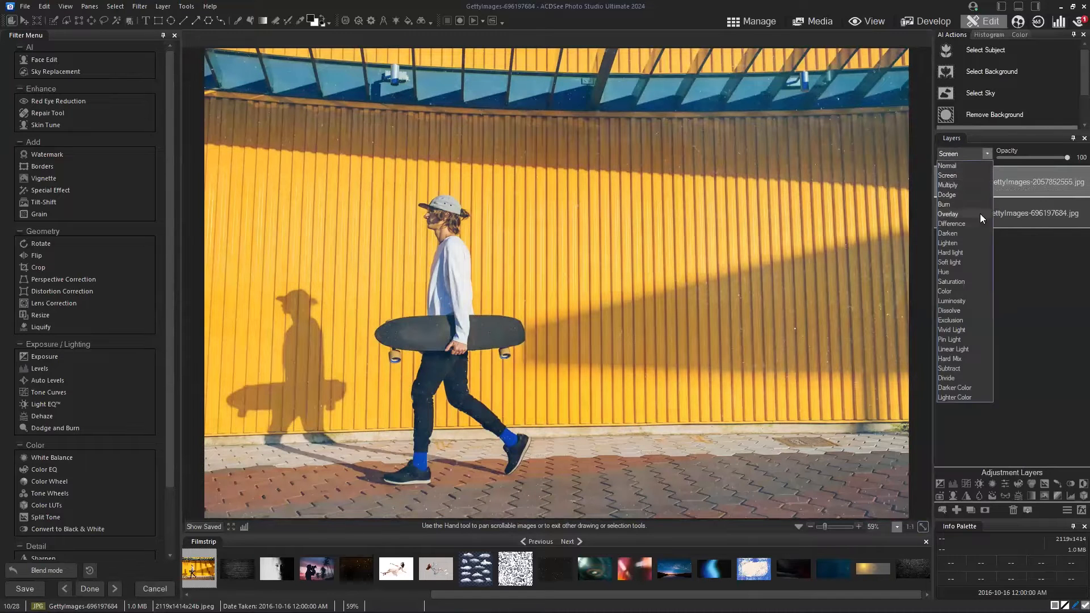
pyautogui.click(972, 243)
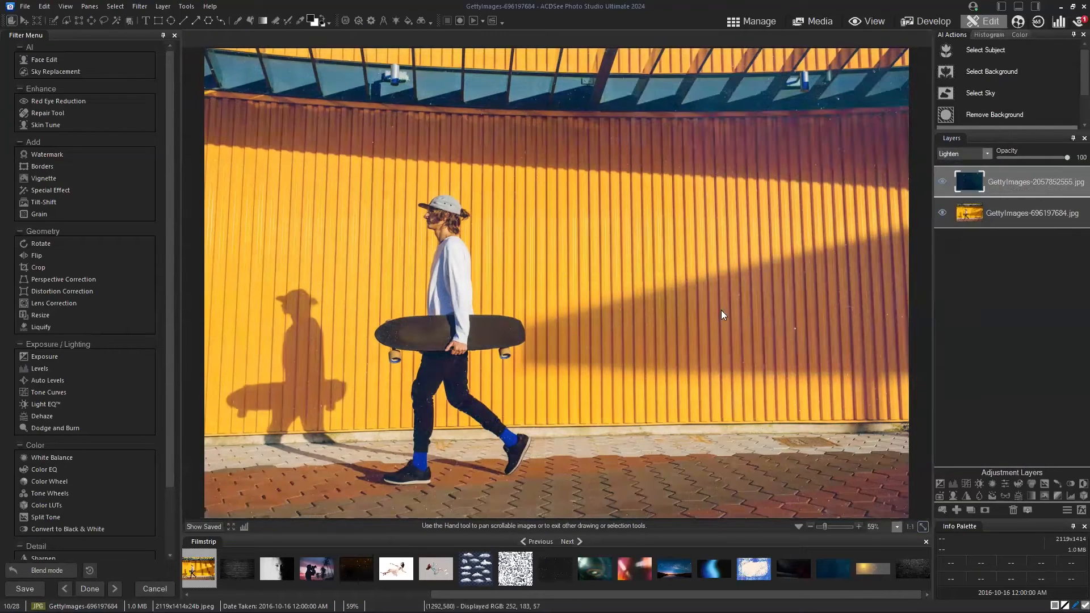
# Compare the composite with each layer hidden and shown, and examine the texture's specks on the skateboarder at 200% zoom.
pyautogui.click(942, 182)
pyautogui.click(943, 181)
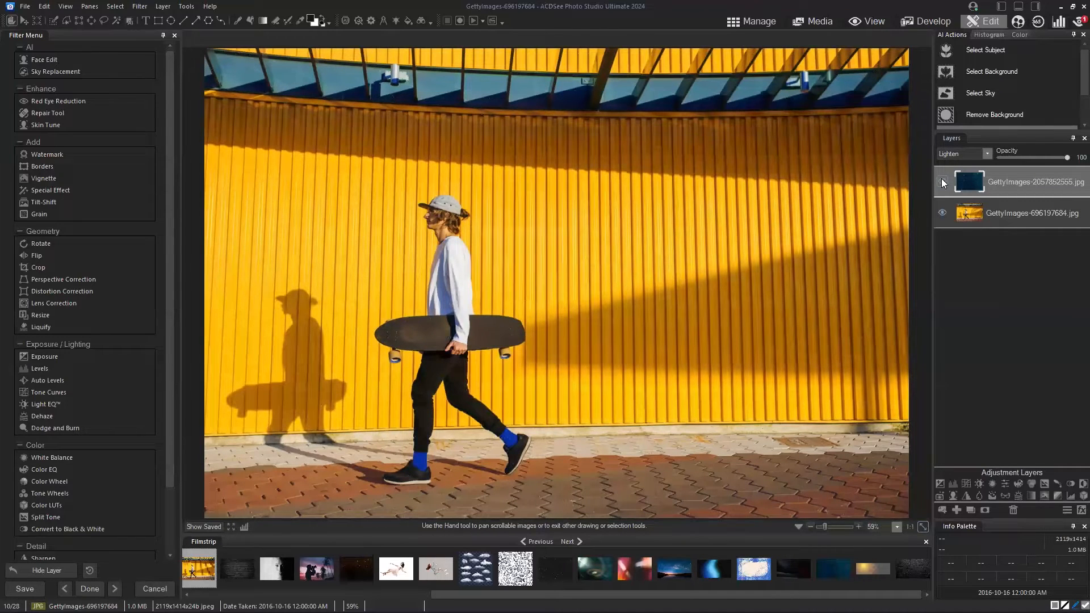
pyautogui.click(941, 181)
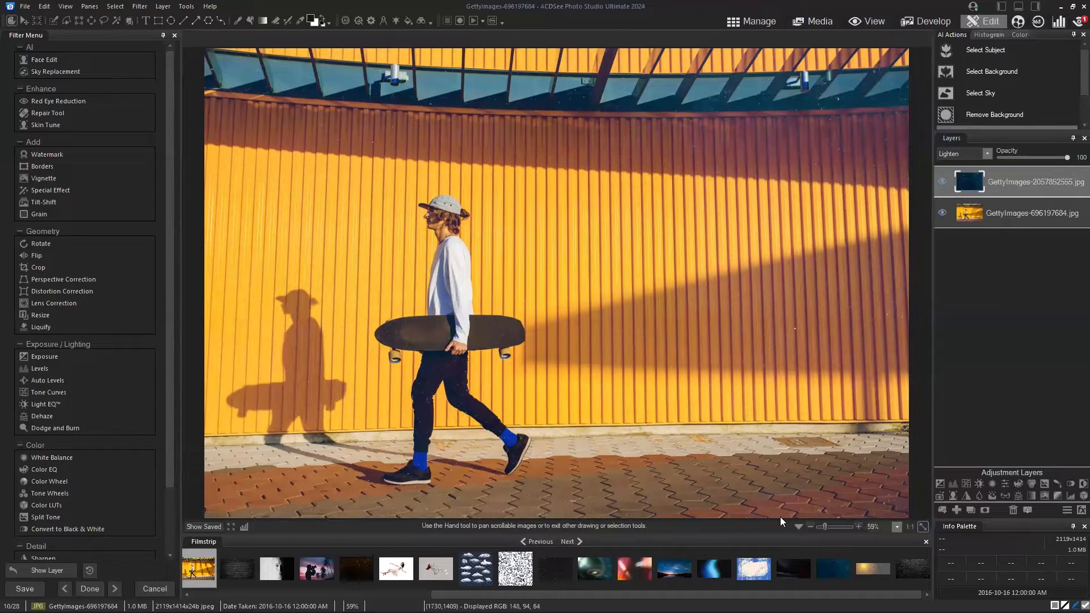
pyautogui.moveTo(826, 527); pyautogui.dragTo(830, 526)
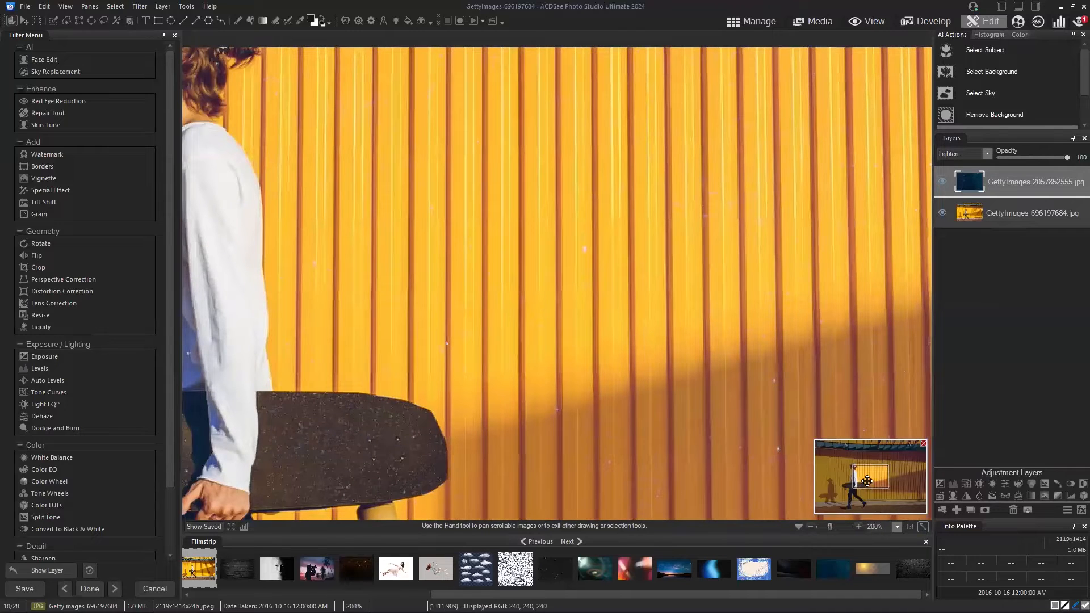
pyautogui.moveTo(866, 481); pyautogui.dragTo(845, 489)
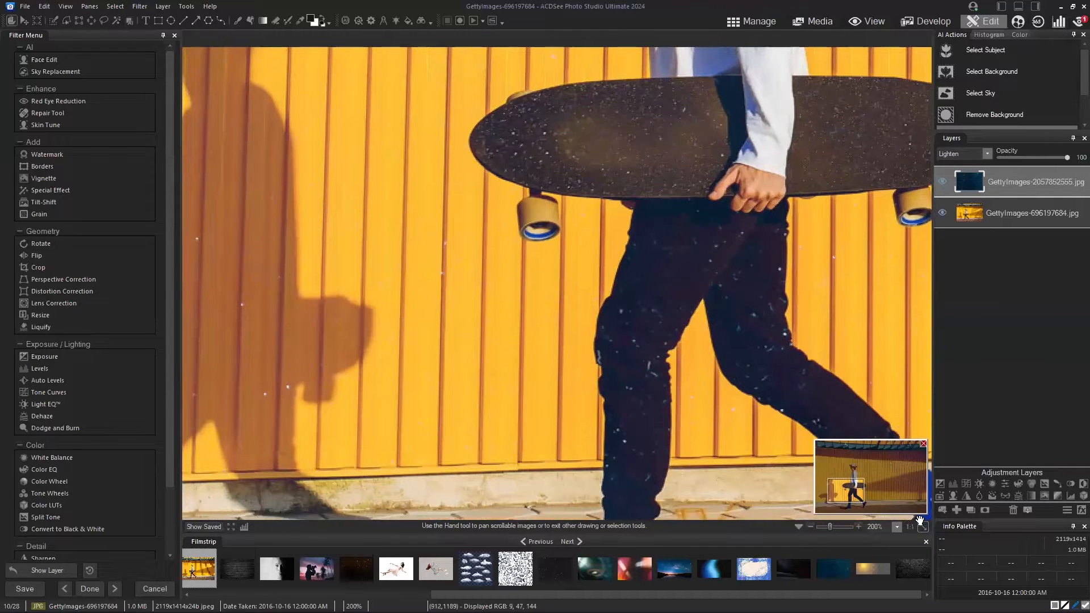
pyautogui.click(922, 528)
pyautogui.click(922, 528)
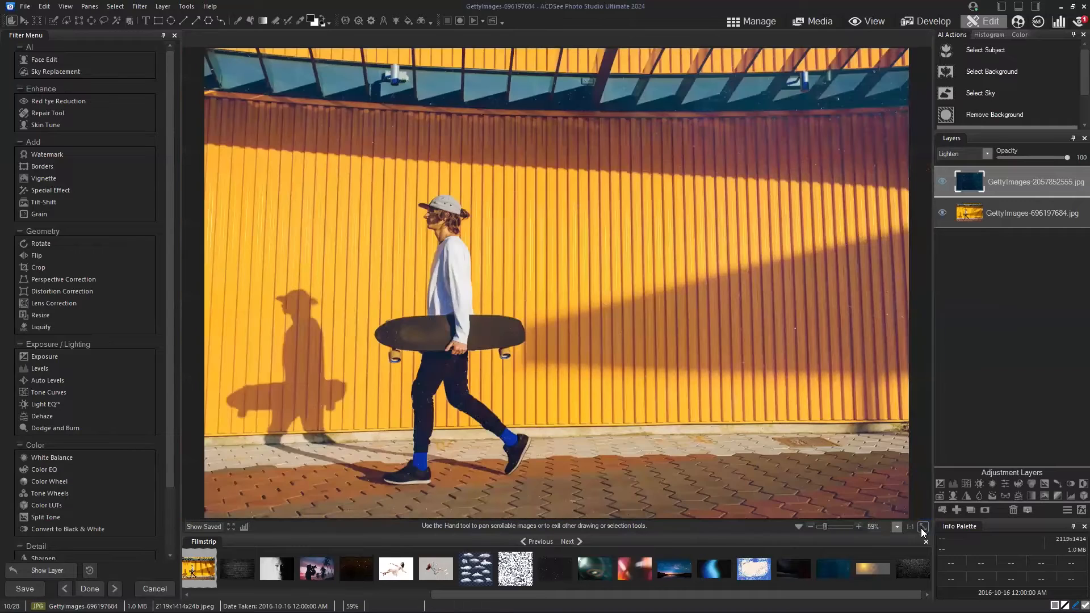
pyautogui.click(943, 212)
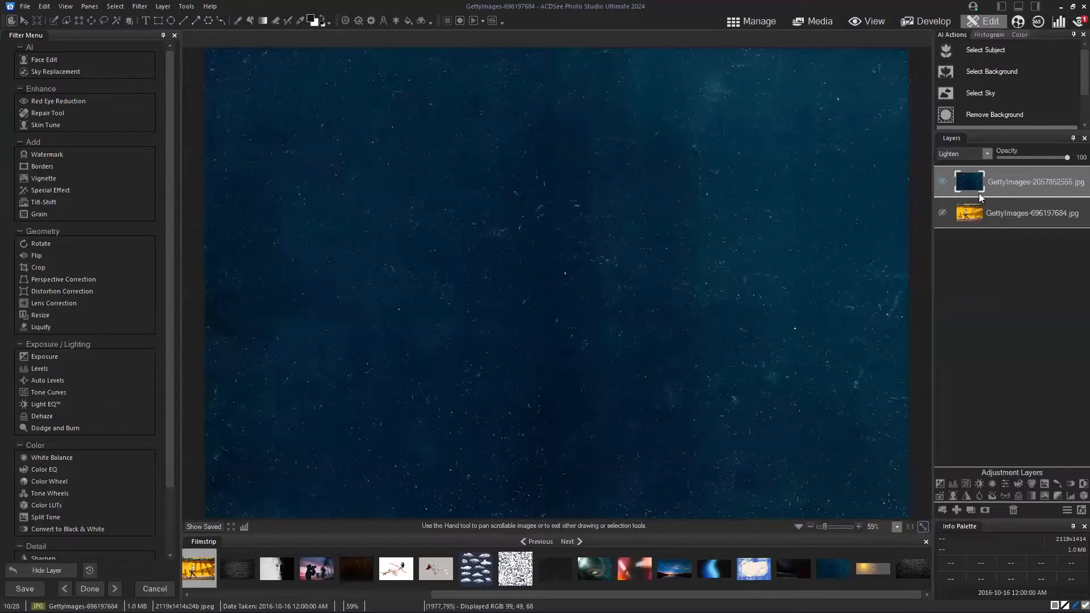
pyautogui.click(942, 212)
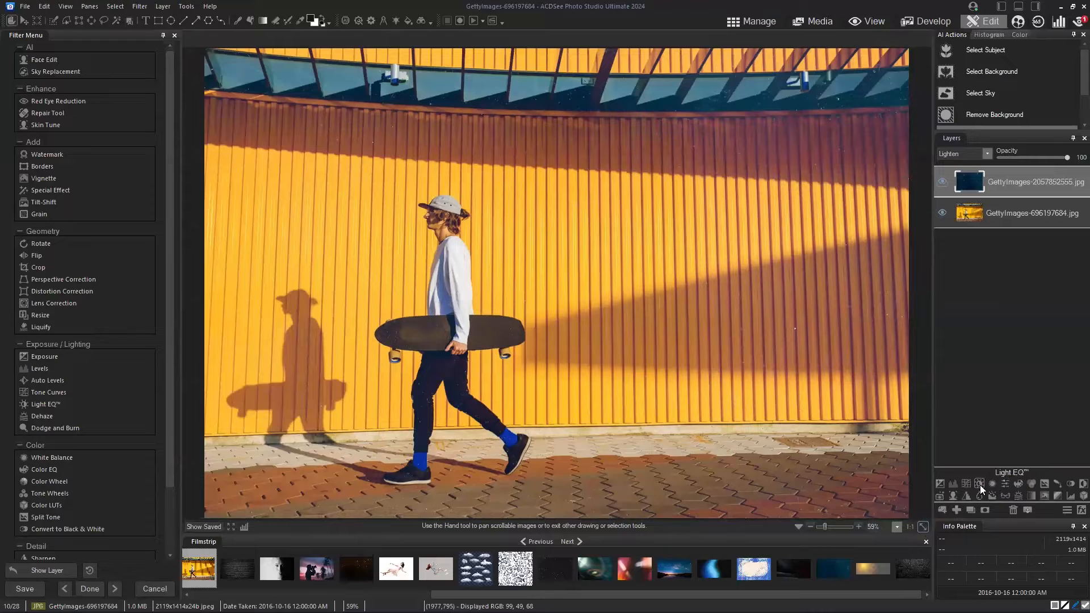
# Add a Color EQ adjustment layer above the blue texture layer and try clipping and unclipping it.
pyautogui.click(1016, 485)
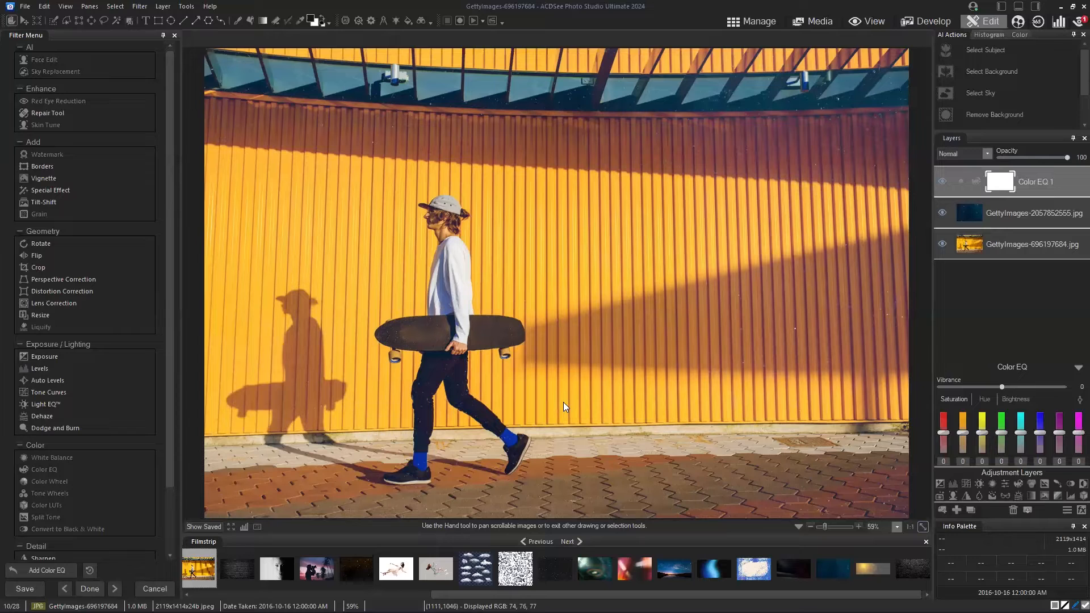
pyautogui.click(961, 181)
pyautogui.click(960, 182)
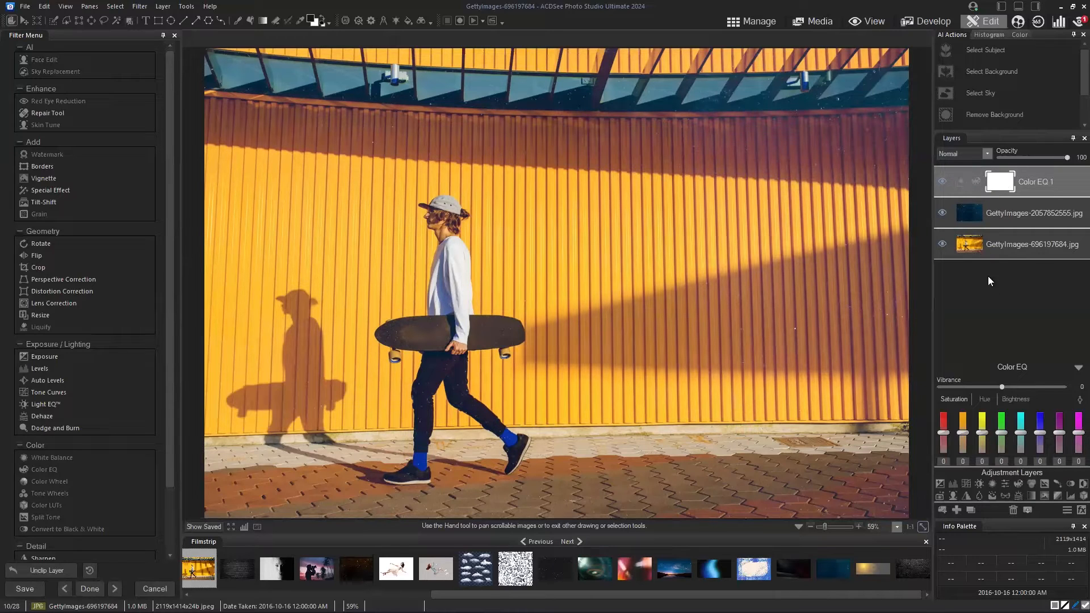
pyautogui.click(996, 245)
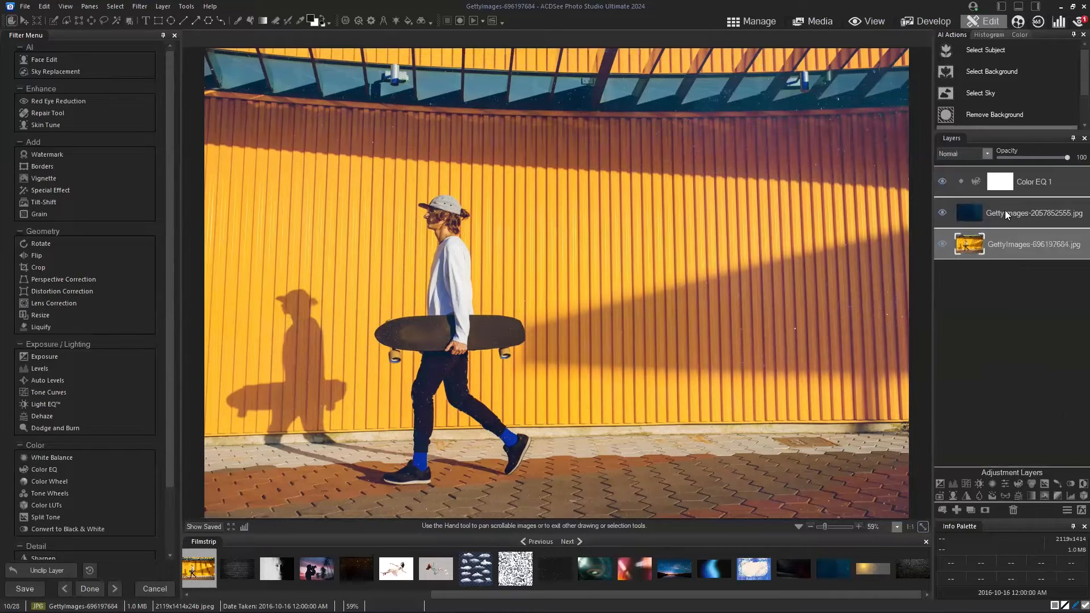
pyautogui.click(960, 182)
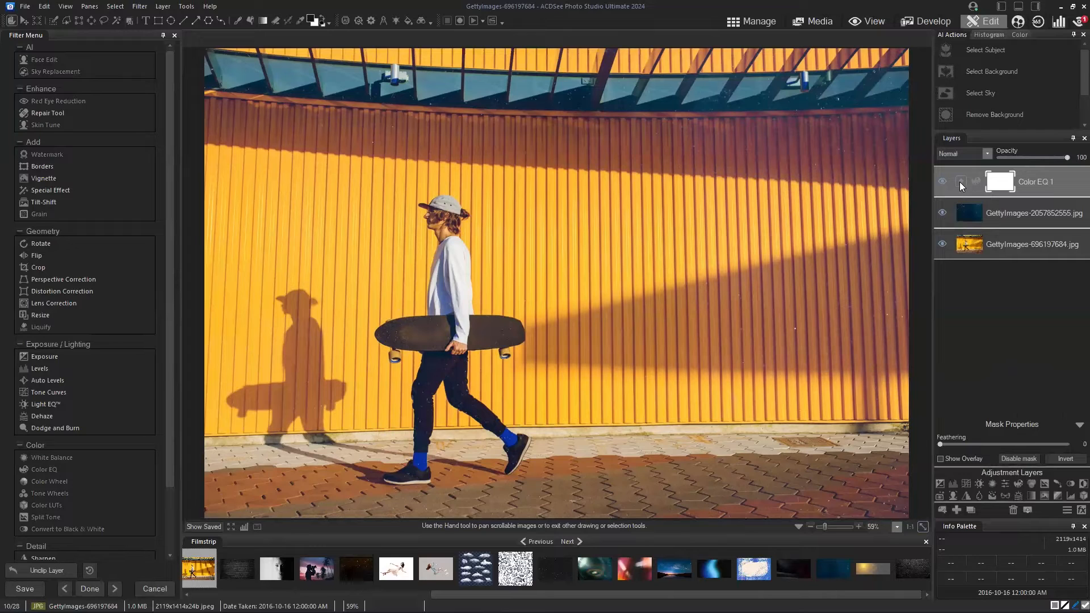
pyautogui.click(961, 182)
pyautogui.click(963, 195)
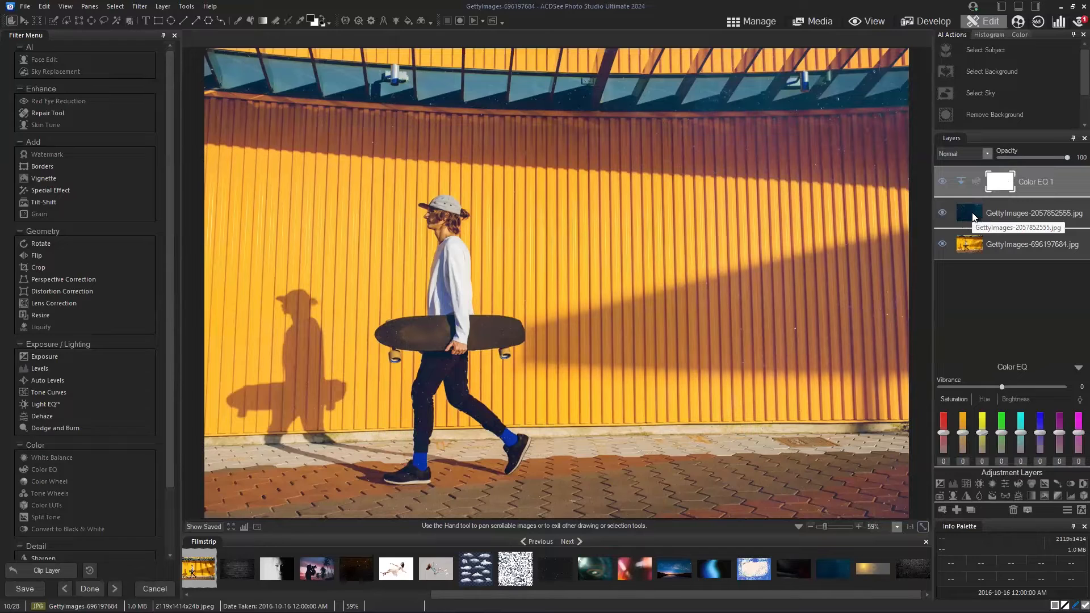
pyautogui.click(974, 216)
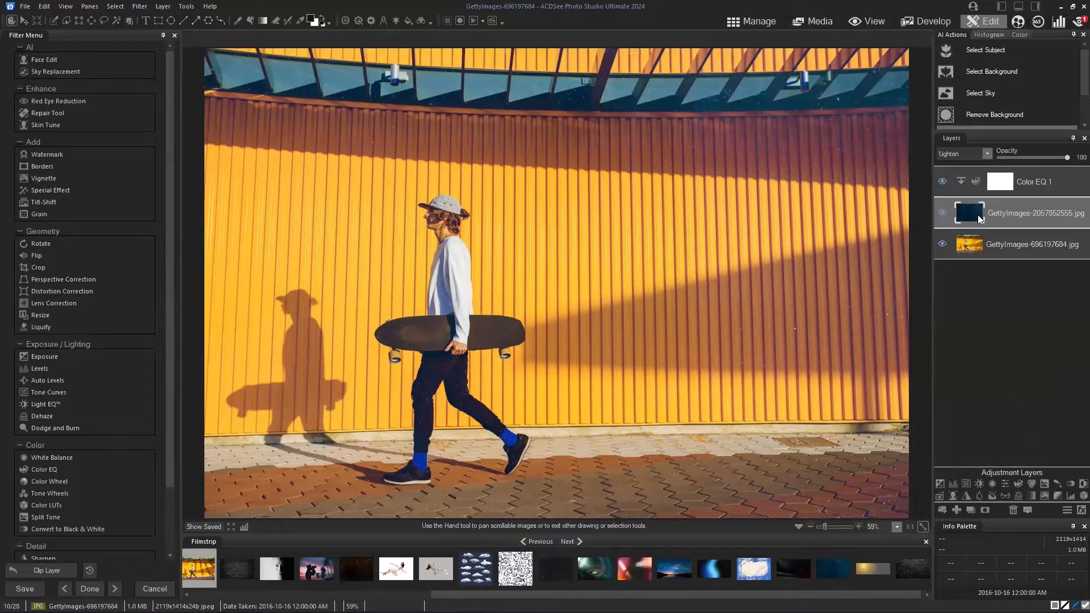
pyautogui.click(960, 181)
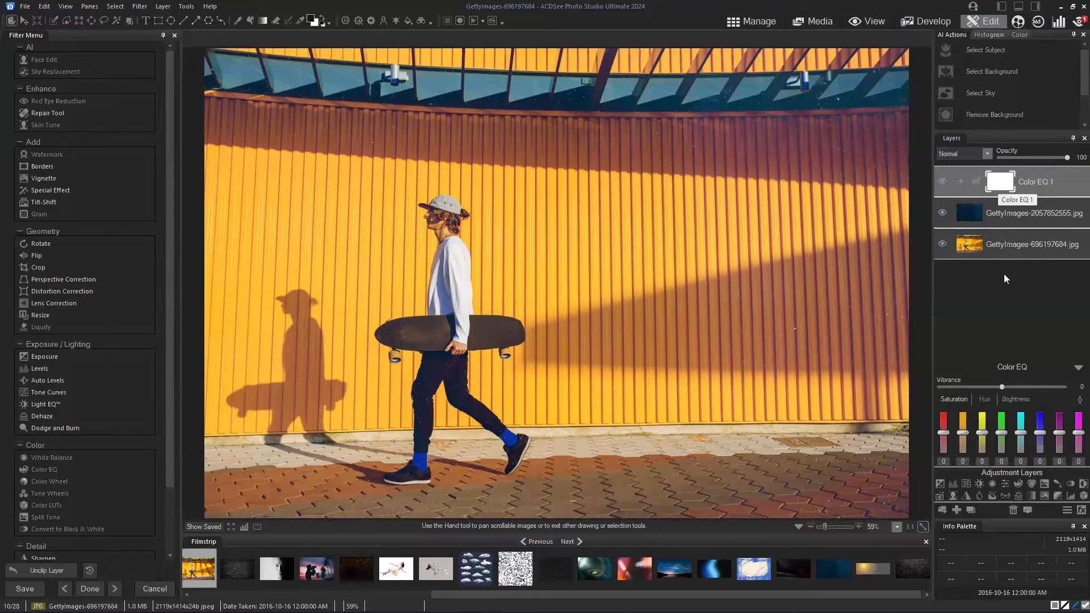
# Set the Color EQ vibrance to -100 and clip the adjustment to the blue texture layer.
pyautogui.moveTo(1003, 387); pyautogui.dragTo(915, 390)
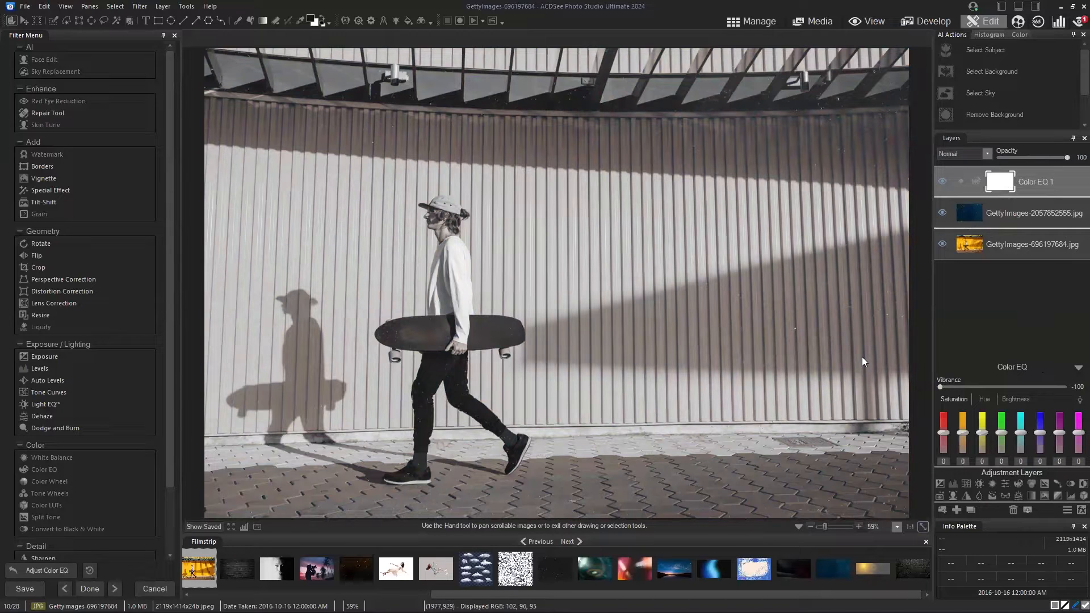
pyautogui.click(960, 180)
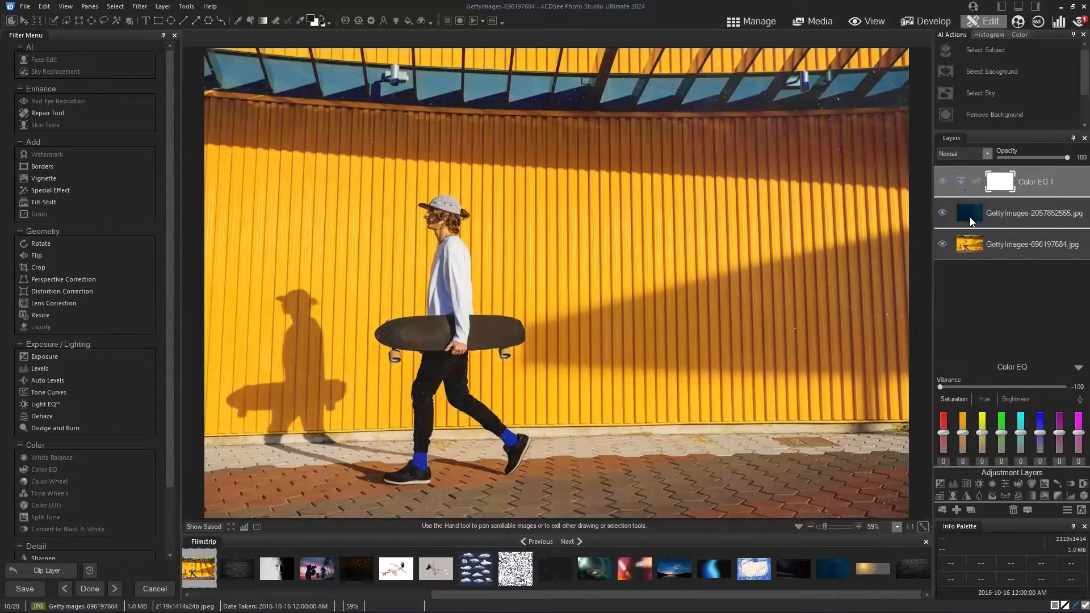
pyautogui.click(989, 225)
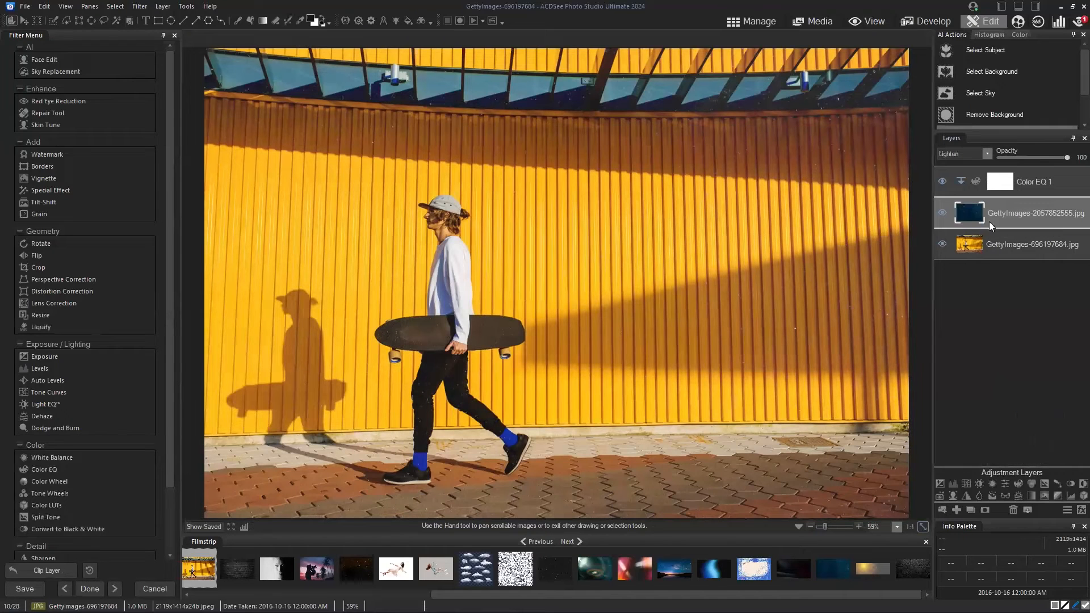
pyautogui.click(1068, 182)
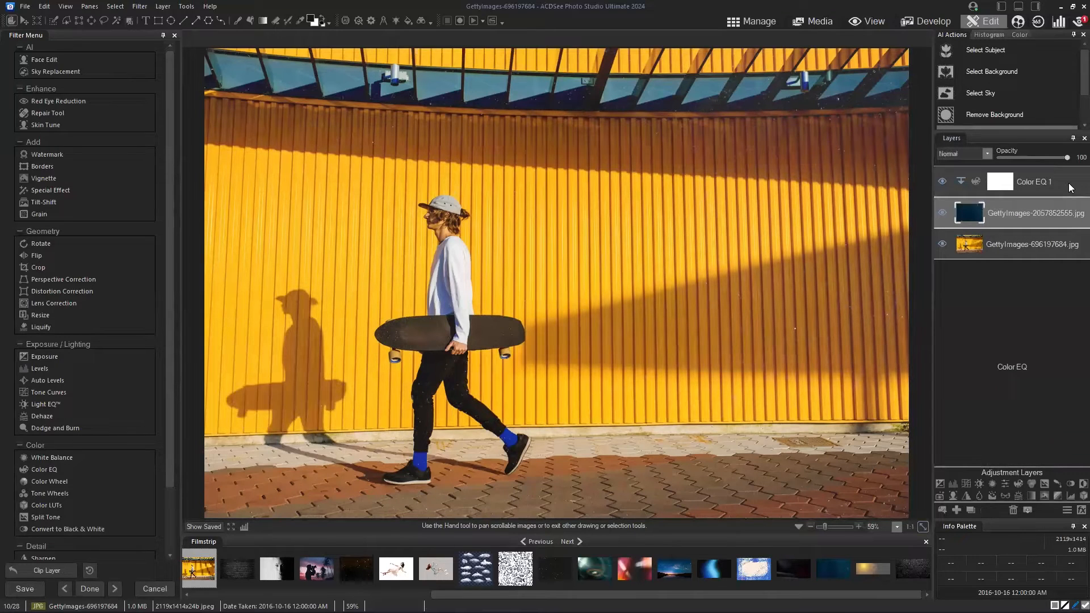
# Toggle the visibility of the photo and Color EQ layers to check the adjustment's effect on the texture alone.
pyautogui.click(942, 244)
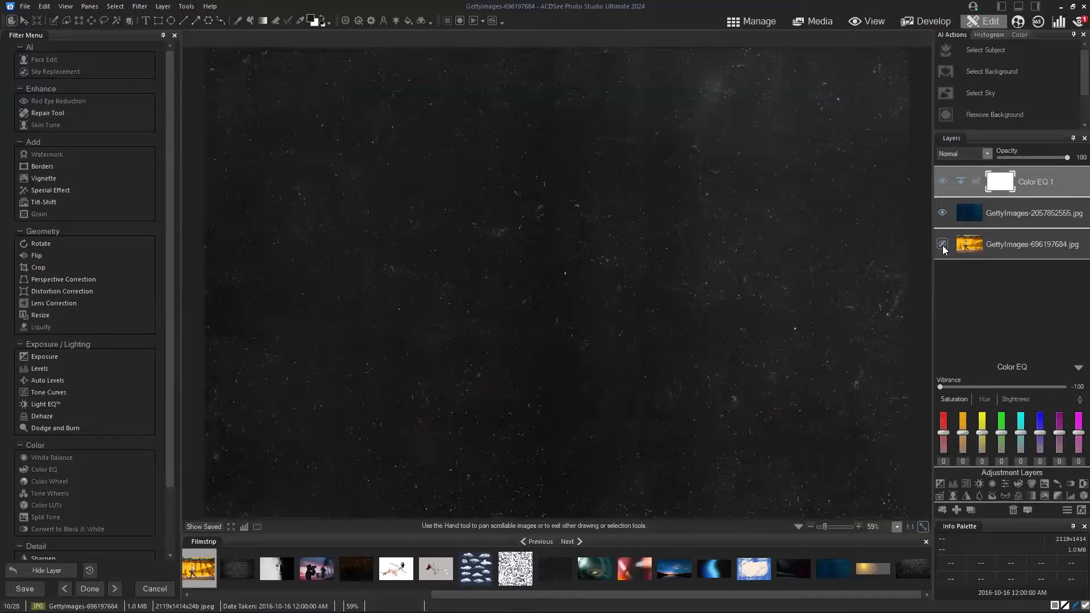
pyautogui.click(942, 183)
pyautogui.click(942, 244)
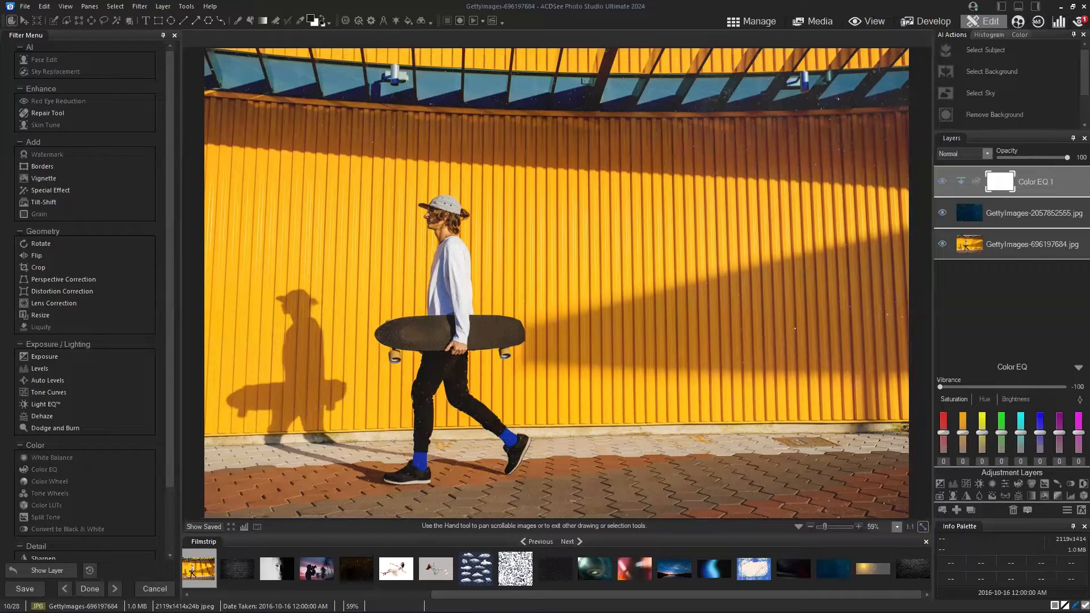
# Add the orange goldfish image from the filmstrip as a new layer on top of the stack, keeping the current composite open.
pyautogui.moveTo(577, 594); pyautogui.dragTo(199, 574)
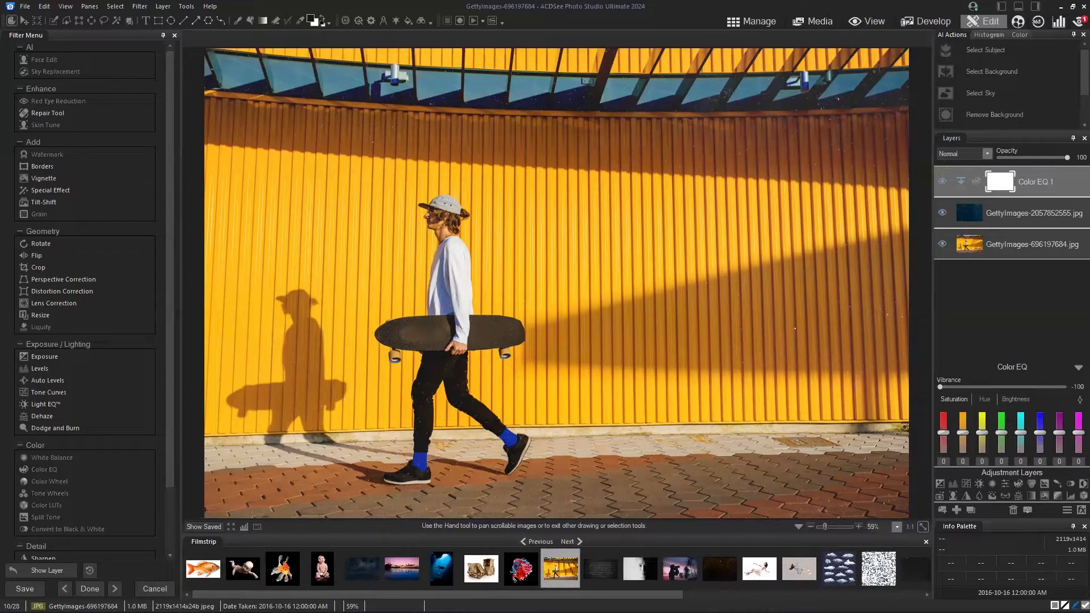
pyautogui.click(202, 572)
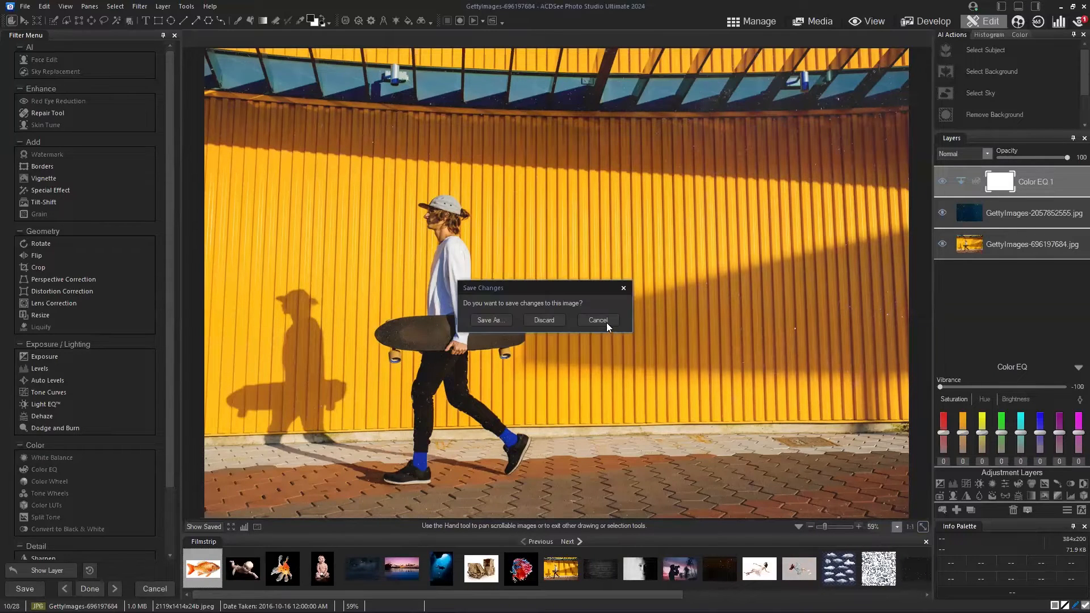
pyautogui.click(604, 318)
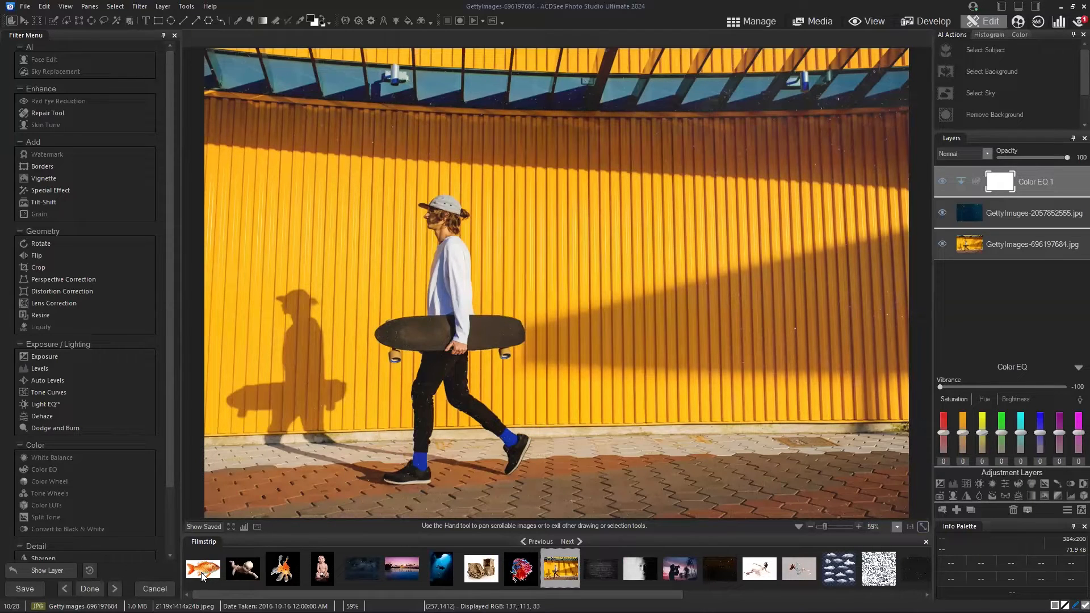
pyautogui.moveTo(414, 593)
pyautogui.mouseDown()
pyautogui.moveTo(652, 593)
pyautogui.moveTo(414, 594)
pyautogui.mouseUp()
pyautogui.moveTo(199, 571); pyautogui.dragTo(1031, 177)
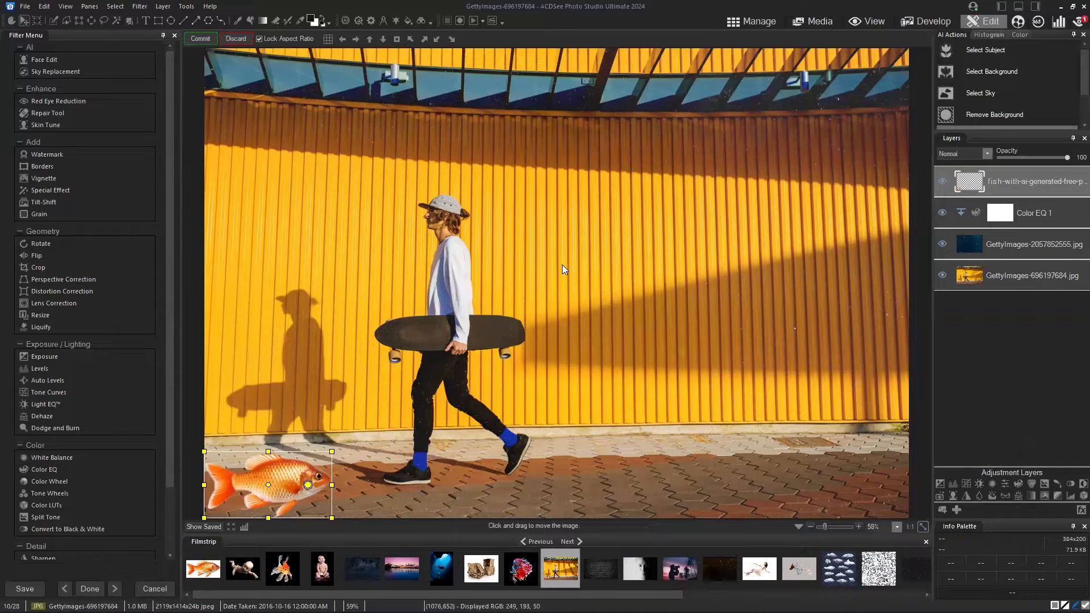
# Enlarge the goldfish, position it on the yellow wall to the right of the skateboarder, and commit the placement.
pyautogui.moveTo(292, 475); pyautogui.dragTo(689, 229)
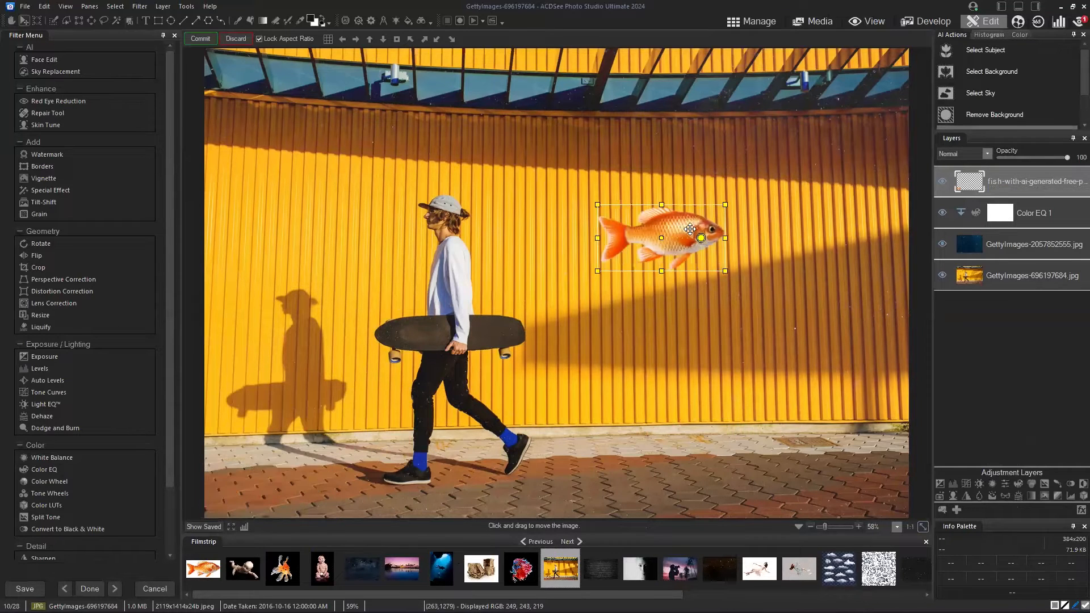
pyautogui.moveTo(725, 271); pyautogui.dragTo(816, 263)
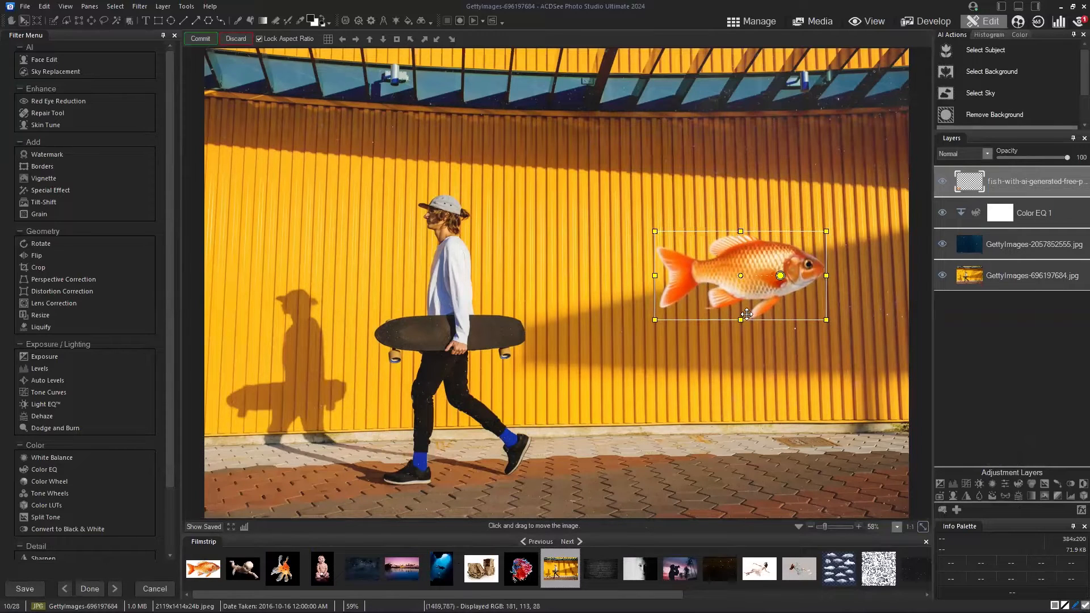
pyautogui.moveTo(746, 314); pyautogui.dragTo(753, 324)
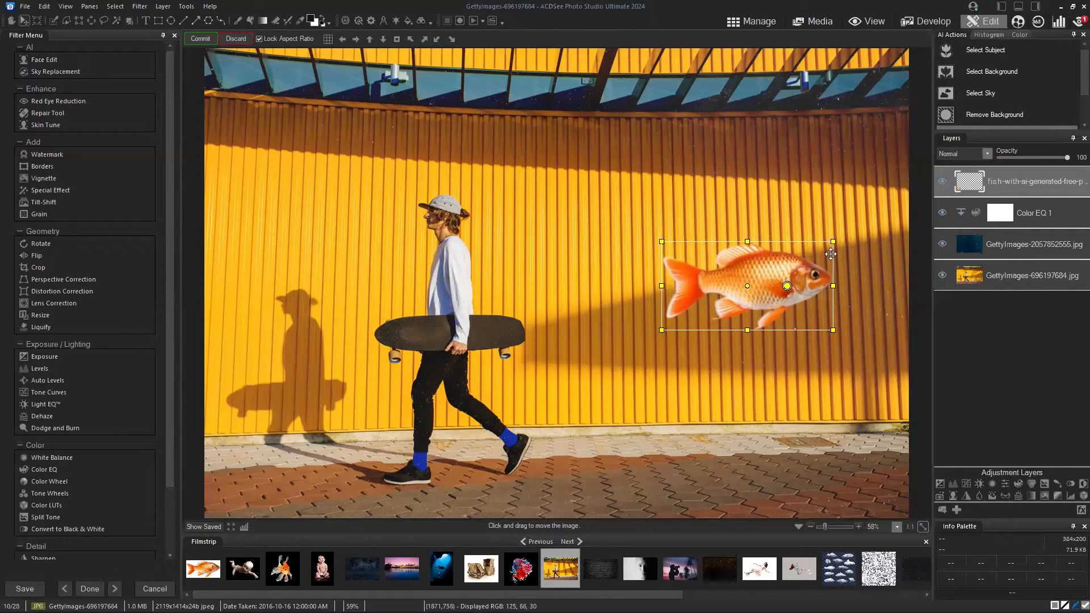
pyautogui.moveTo(831, 291); pyautogui.dragTo(795, 290)
pyautogui.click(201, 40)
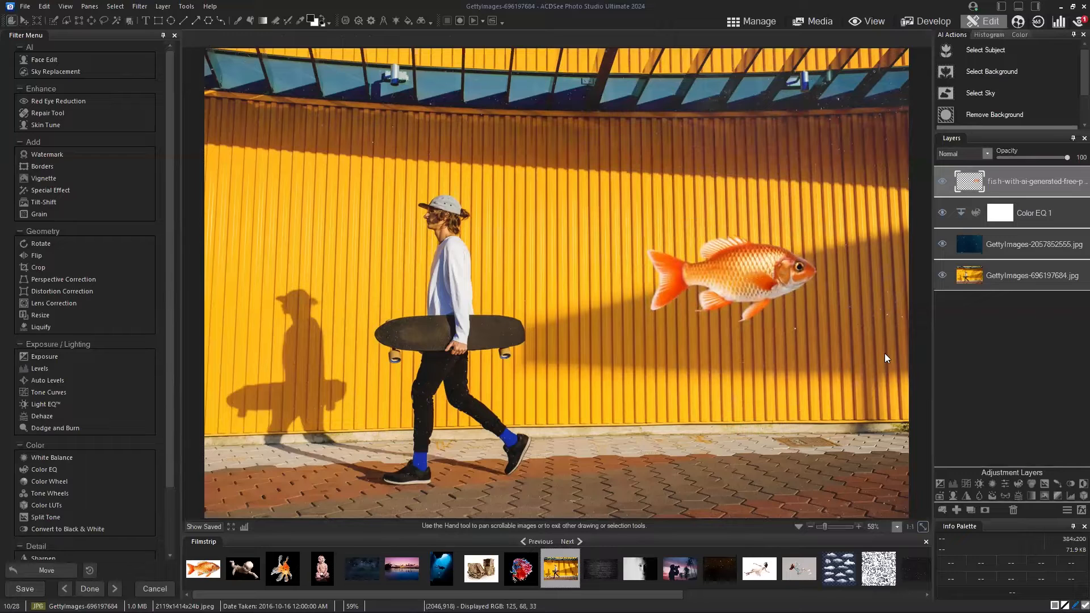
# Set the goldfish layer's blend mode to Screen.
pyautogui.click(988, 153)
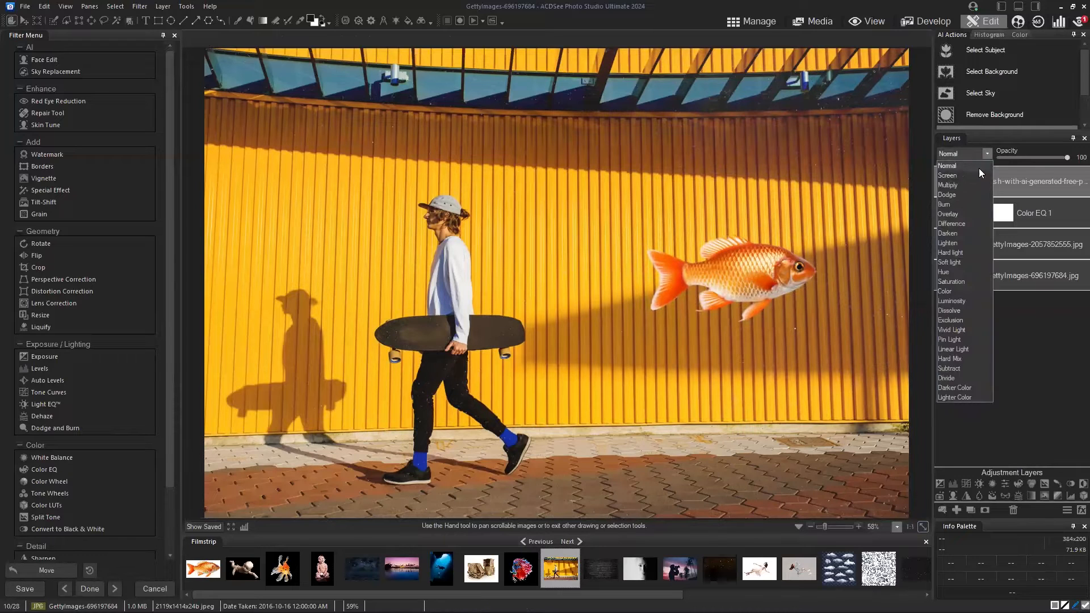
pyautogui.click(973, 176)
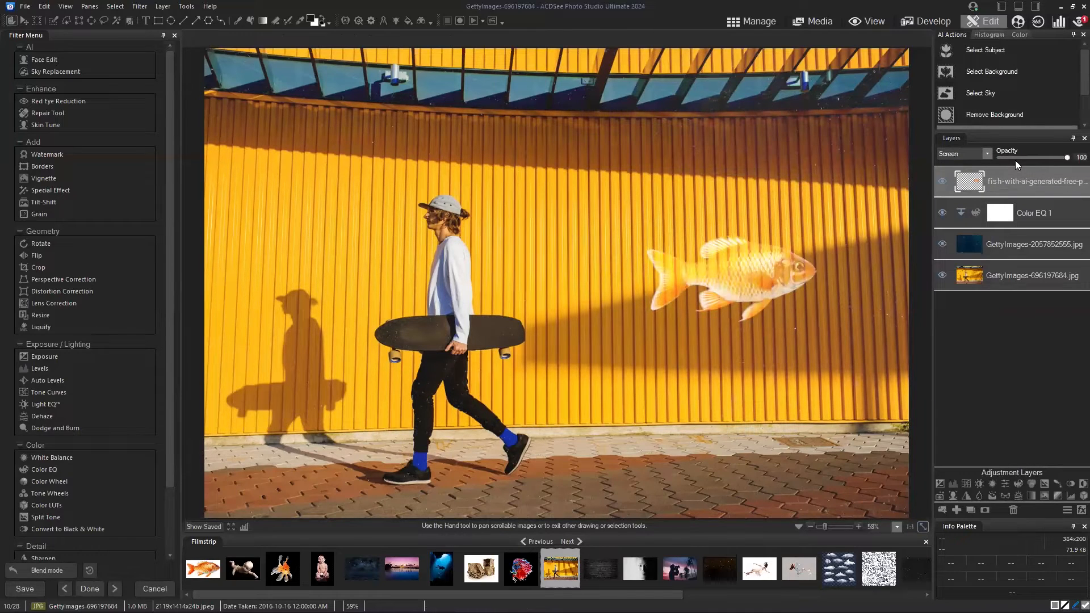
# Compare the Multiply, Dodge and Burn blend modes on the goldfish layer, ending on Multiply.
pyautogui.press('Down')
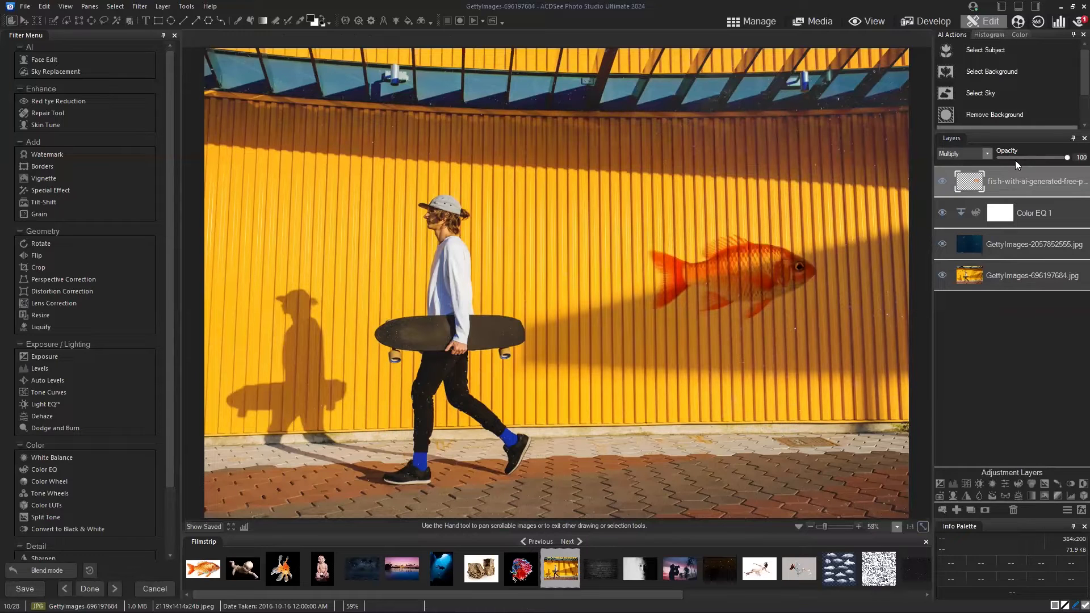
pyautogui.press('Down')
pyautogui.press('Down')
pyautogui.press('Up')
pyautogui.press('Down')
pyautogui.press('Up')
pyautogui.press('Up')
# Try the blend modes from Burn through Darken on the goldfish layer, and return it to Multiply.
pyautogui.click(987, 153)
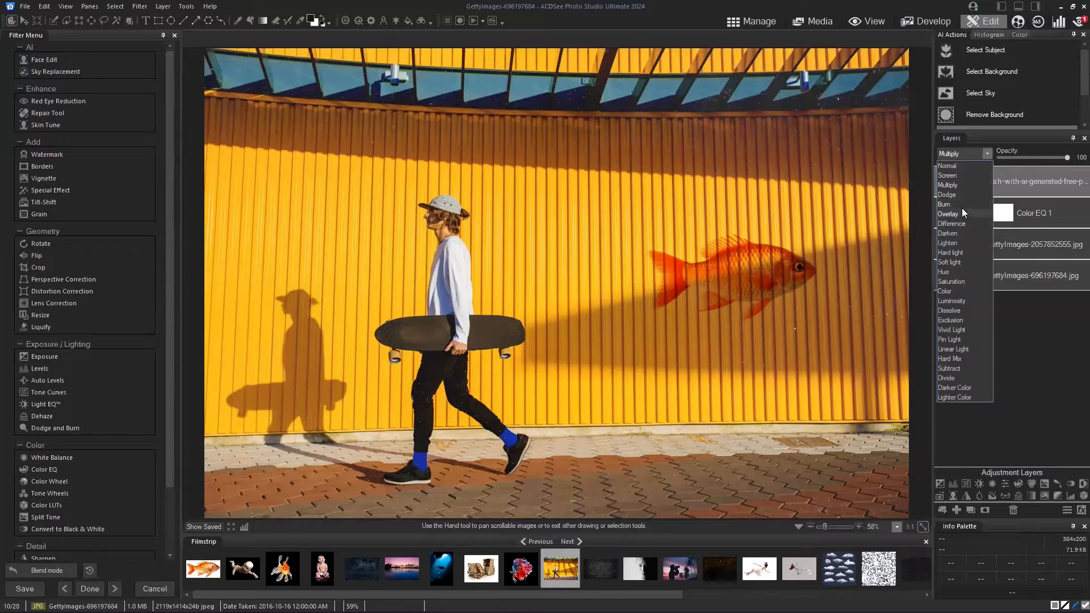
pyautogui.click(961, 205)
pyautogui.press('Down')
pyautogui.press('Down')
pyautogui.press('Down')
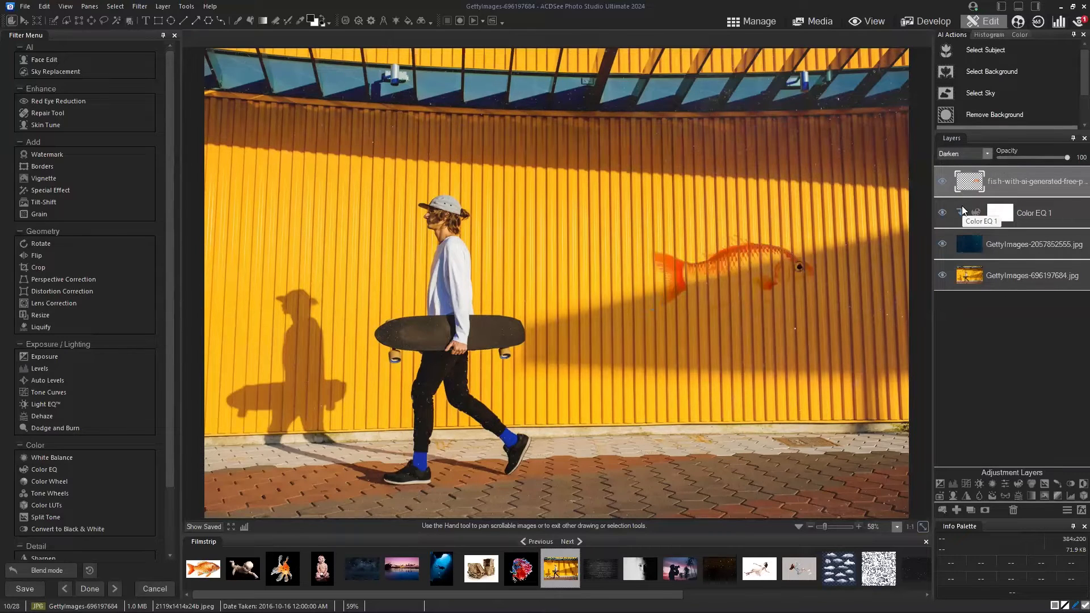
pyautogui.click(987, 154)
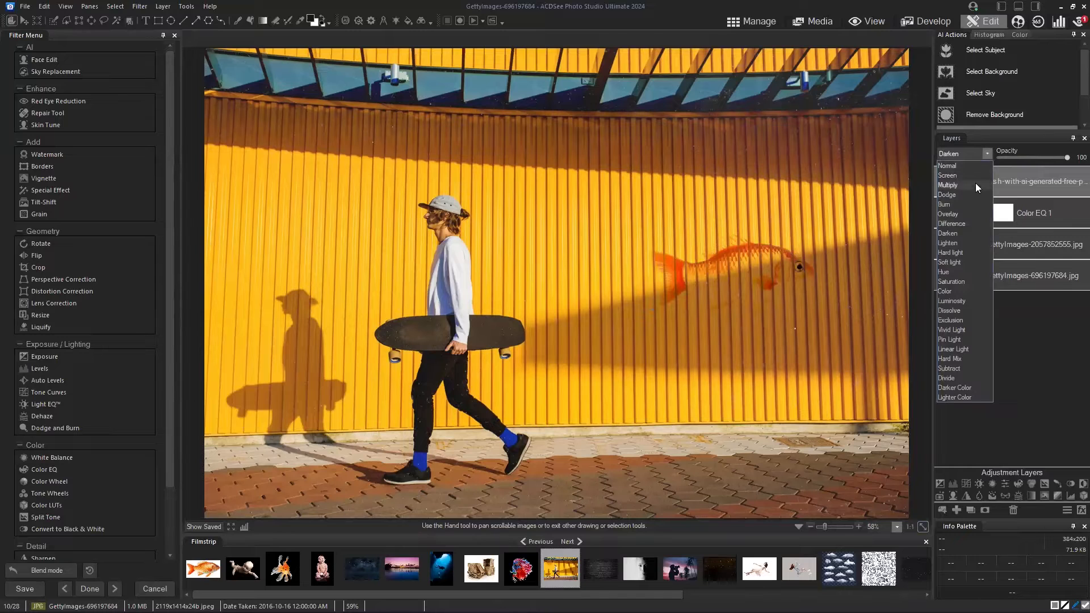
pyautogui.click(972, 188)
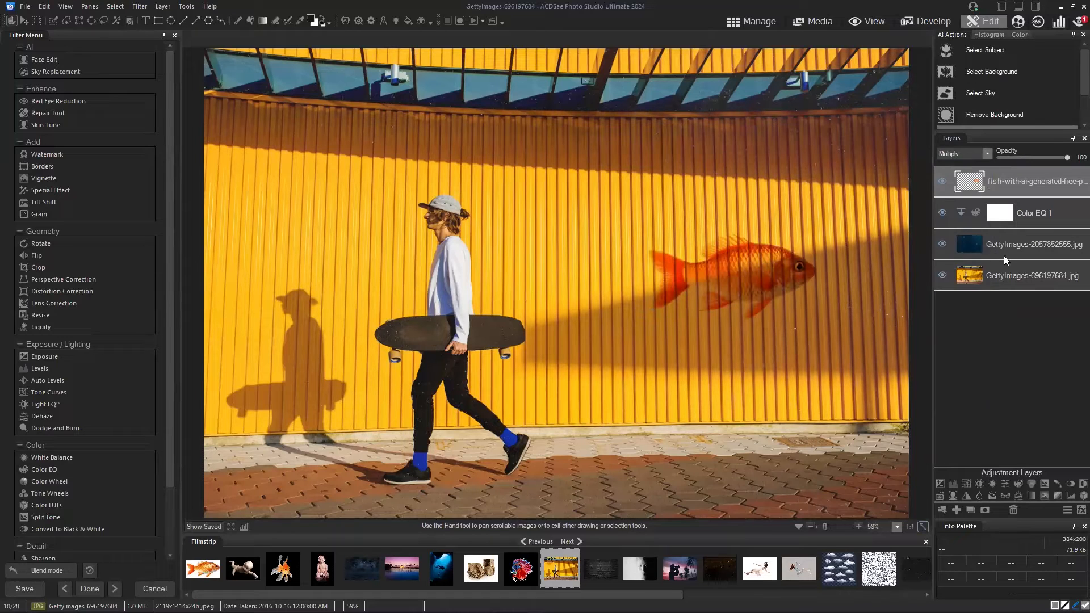
# Compare Burn, Dodge and Screen on the goldfish layer once more, finishing with Multiply.
pyautogui.click(989, 155)
pyautogui.click(973, 201)
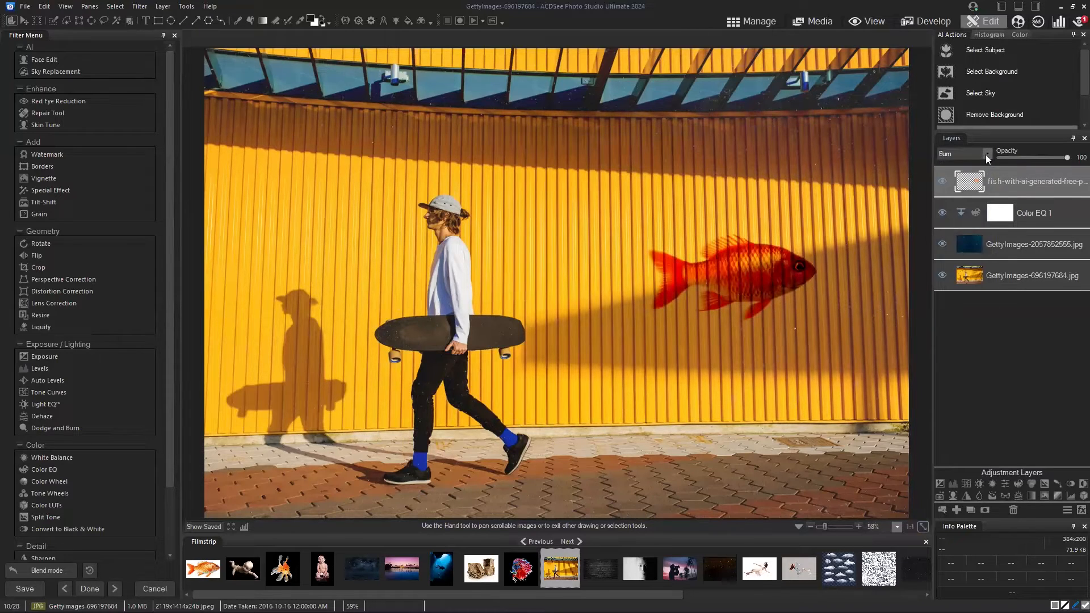
pyautogui.click(985, 154)
pyautogui.click(969, 194)
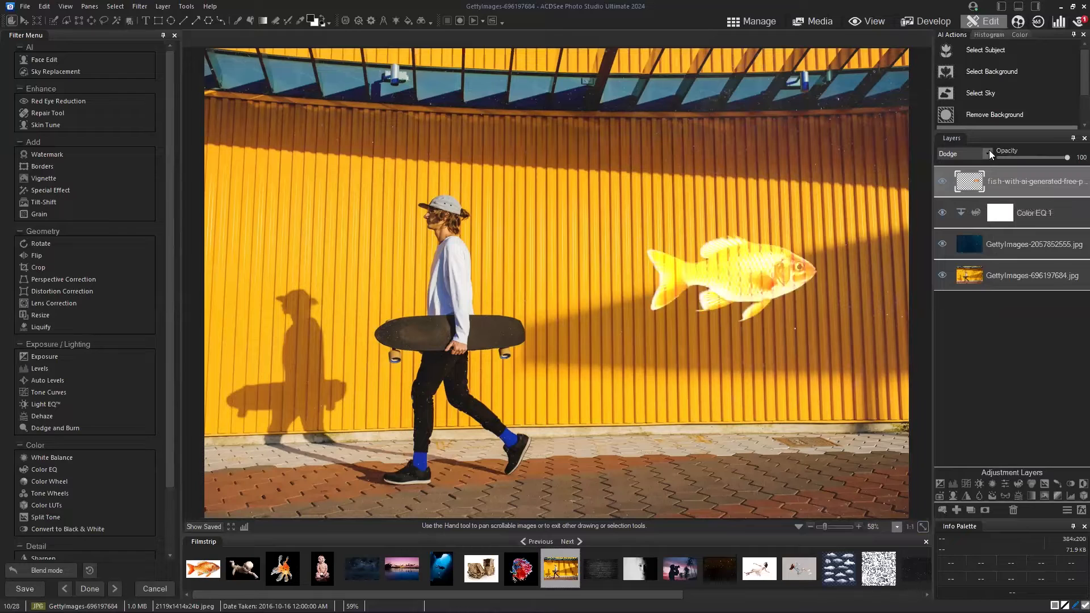
pyautogui.click(989, 152)
pyautogui.click(971, 201)
pyautogui.click(987, 153)
pyautogui.click(977, 176)
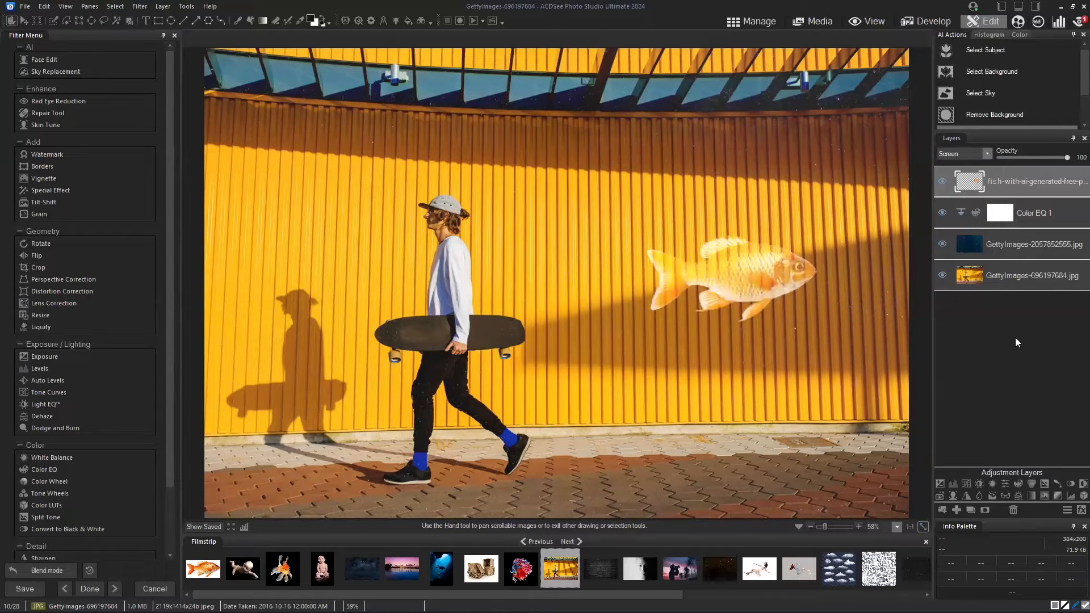
pyautogui.click(986, 157)
pyautogui.click(978, 187)
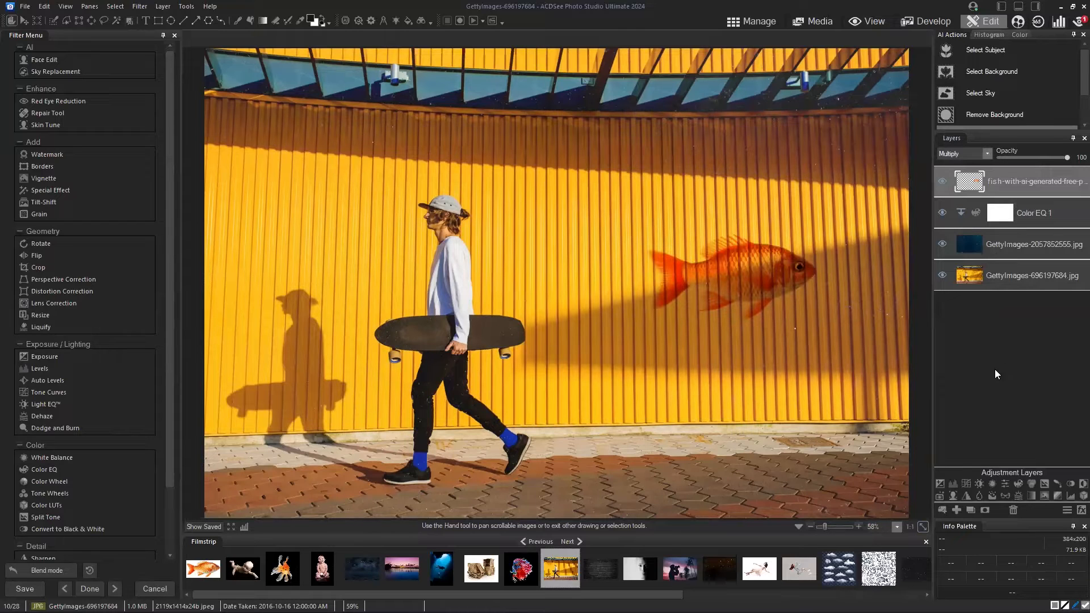
# Hide the blue texture and goldfish layers, and show the texture, Color EQ and goldfish again one by one to compare their effects.
pyautogui.click(942, 244)
pyautogui.click(941, 180)
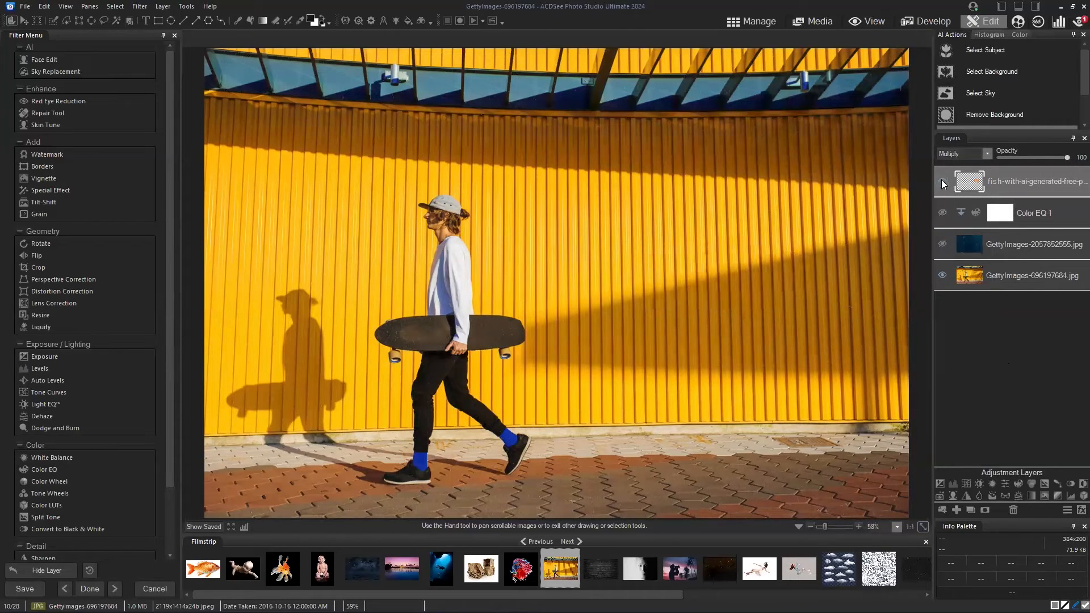
pyautogui.click(941, 244)
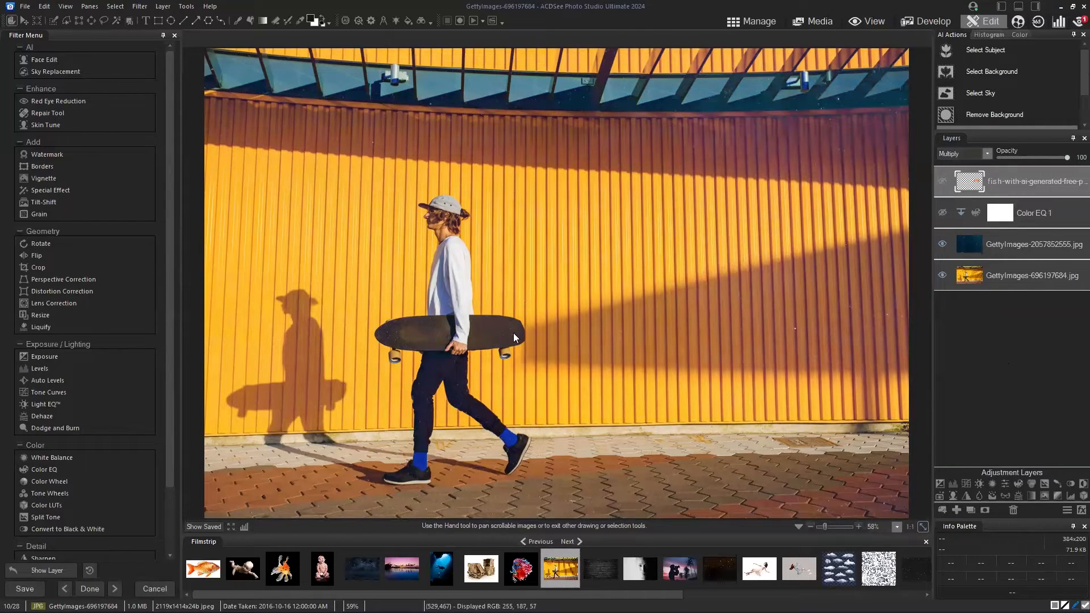
pyautogui.click(940, 212)
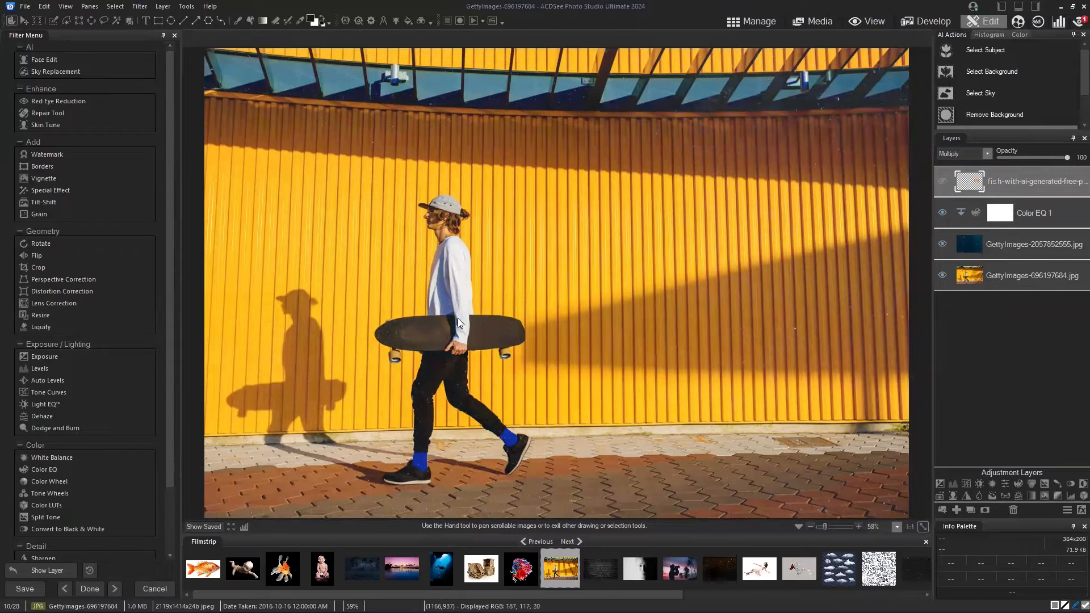
pyautogui.click(941, 181)
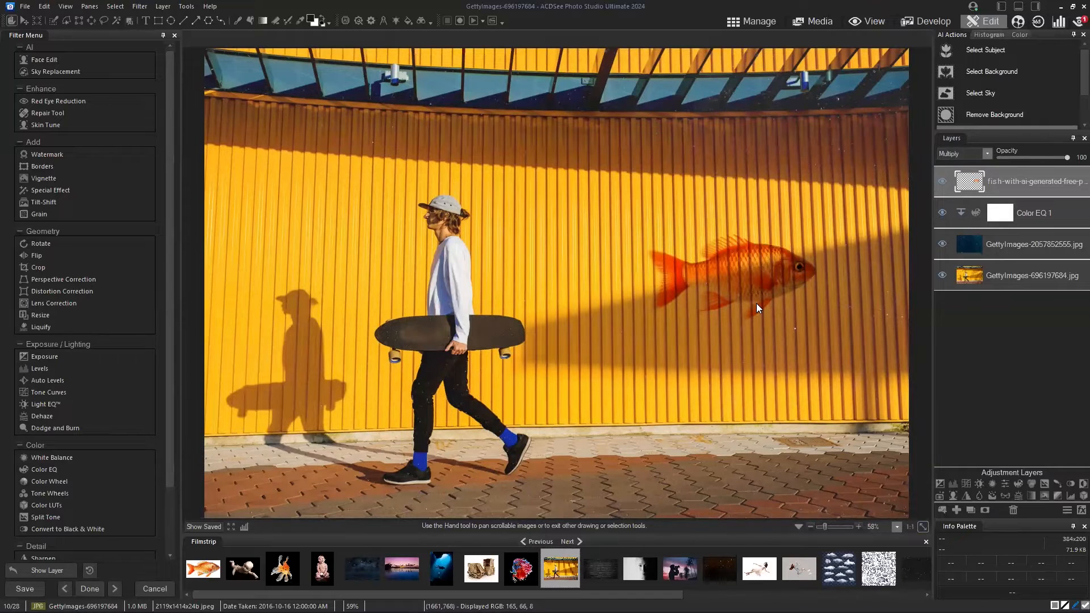
# Open the wooden crates photo from the filmstrip, discarding the changes to the skateboarder composite.
pyautogui.click(481, 568)
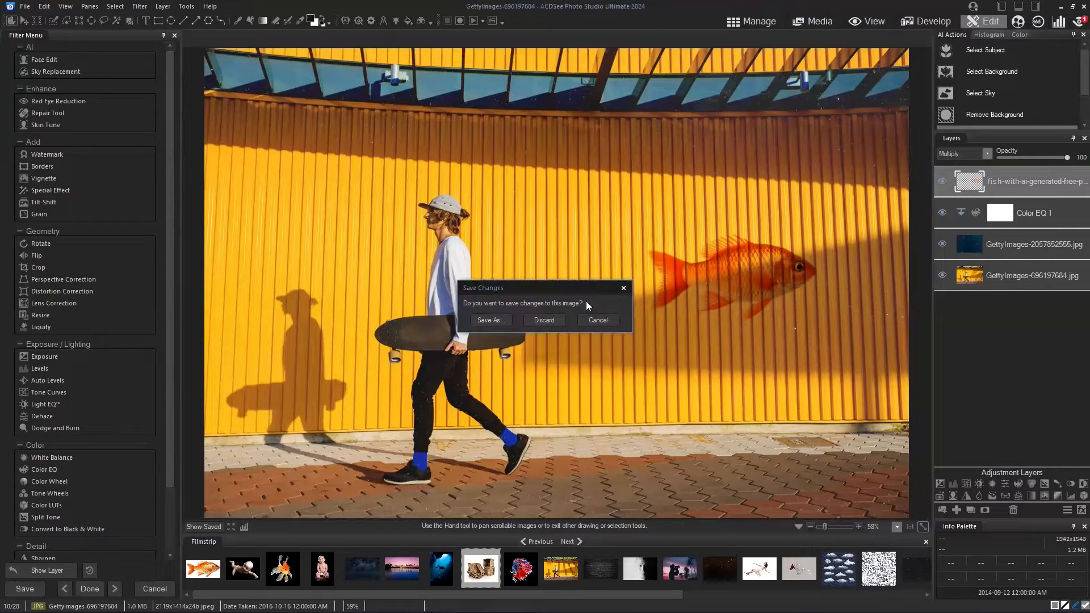
pyautogui.click(544, 320)
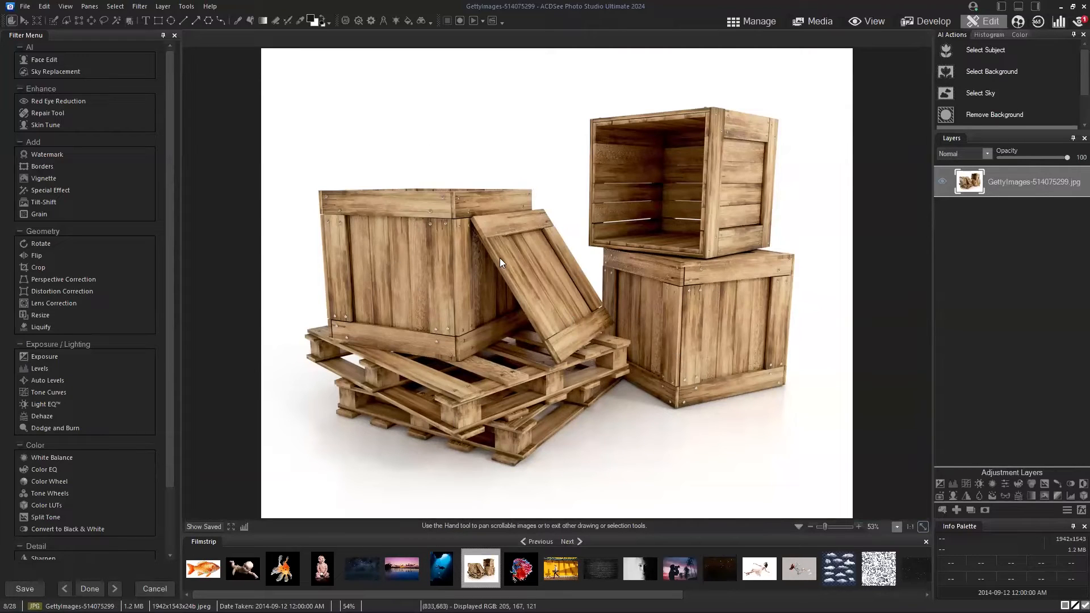
# Add a text layer reading "LOGO" in the white area above the left crate.
pyautogui.click(146, 21)
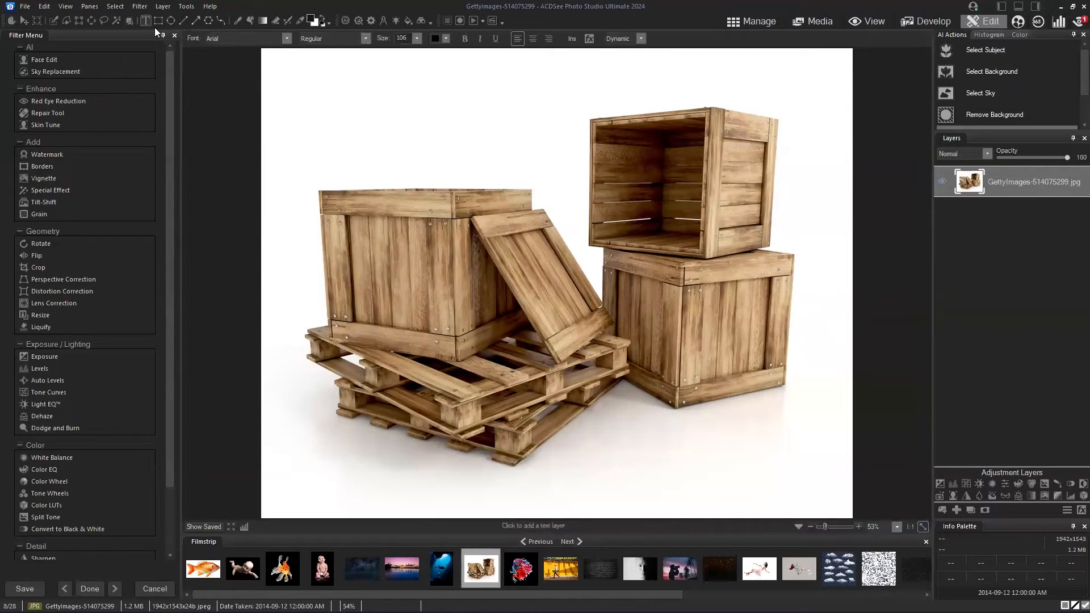
pyautogui.moveTo(341, 105); pyautogui.dragTo(431, 163)
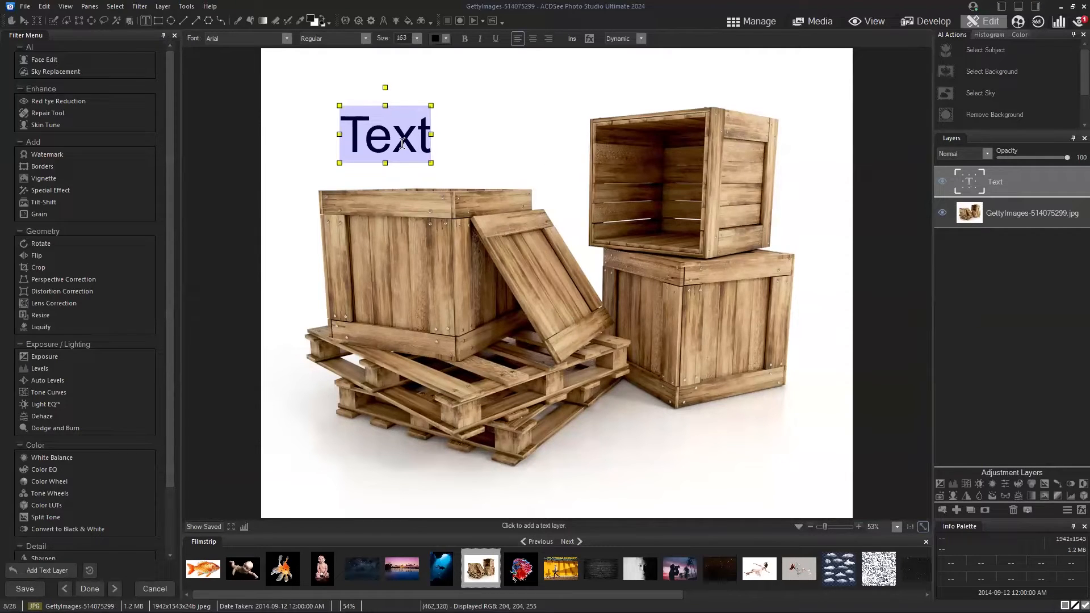
pyautogui.write('LOGO')
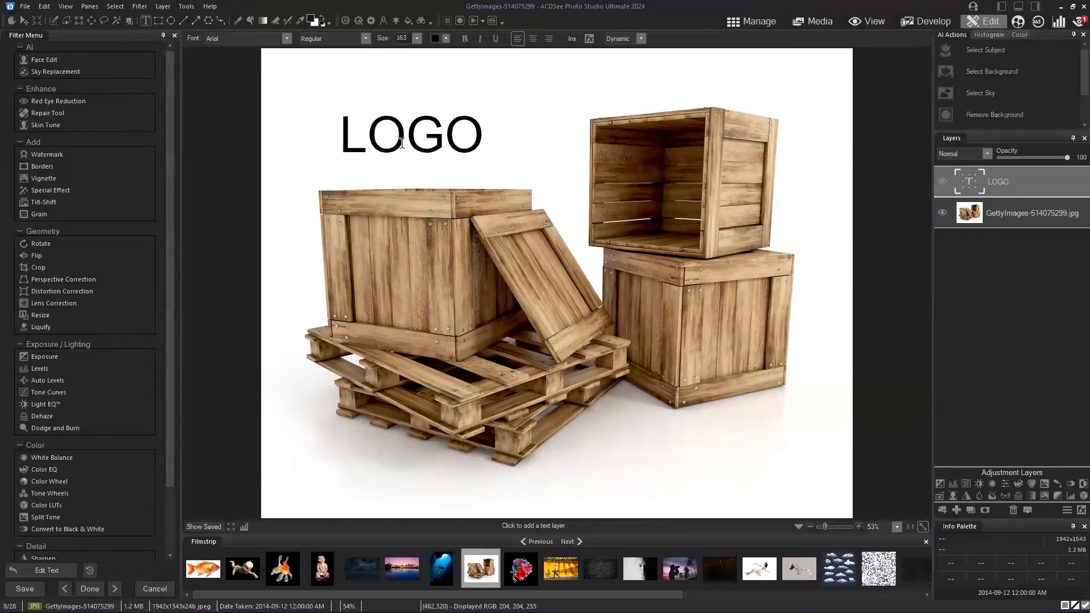
# Try the Bristol, Franklin Gothic and ROG Fonts typefaces on the LOGO text.
pyautogui.doubleClick(401, 142)
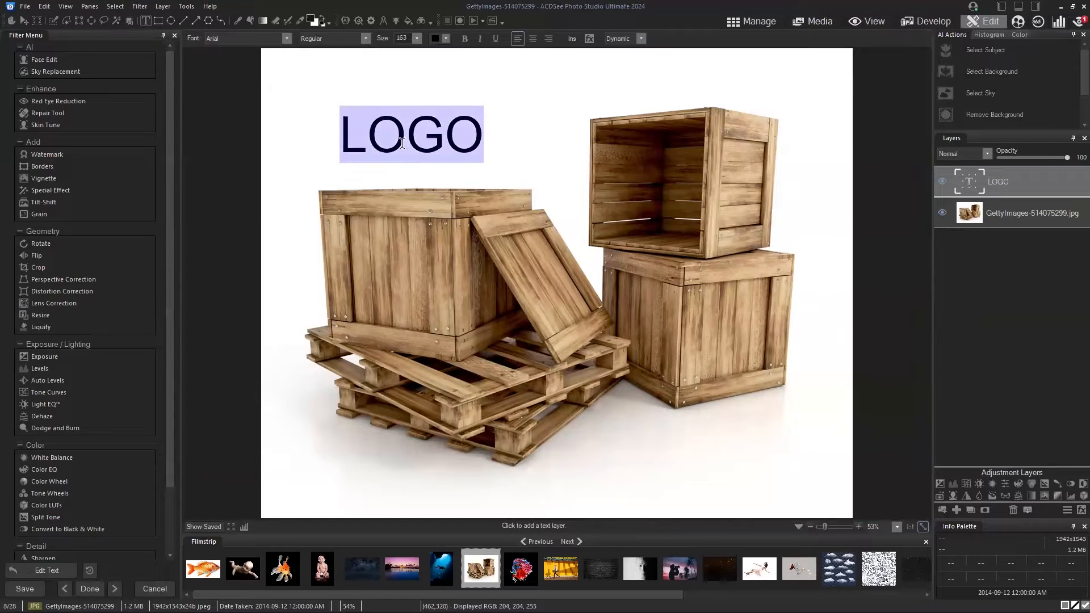
pyautogui.click(286, 38)
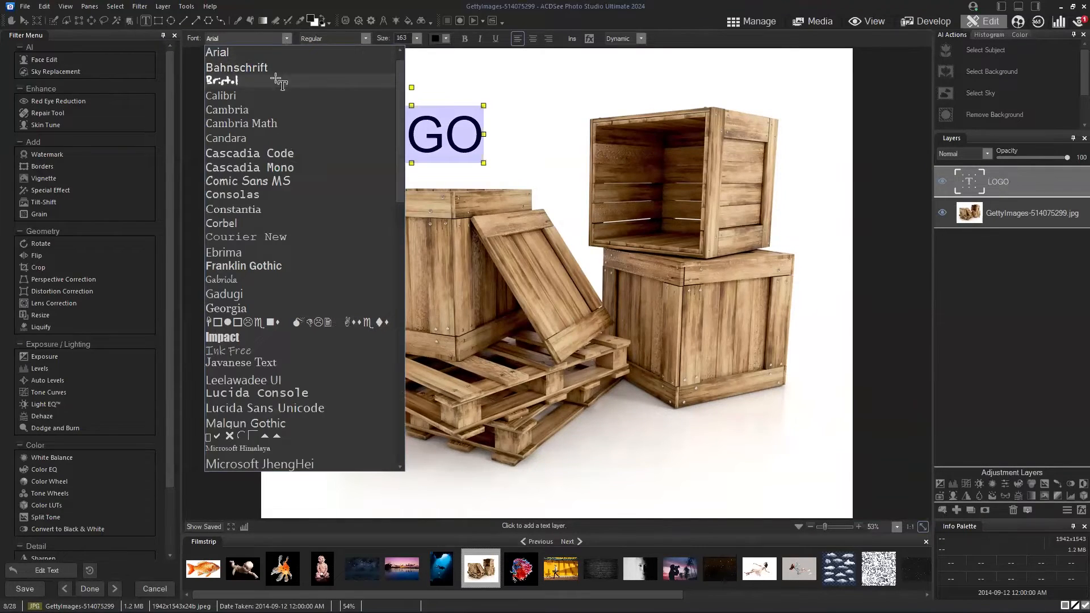
pyautogui.click(276, 80)
pyautogui.click(288, 37)
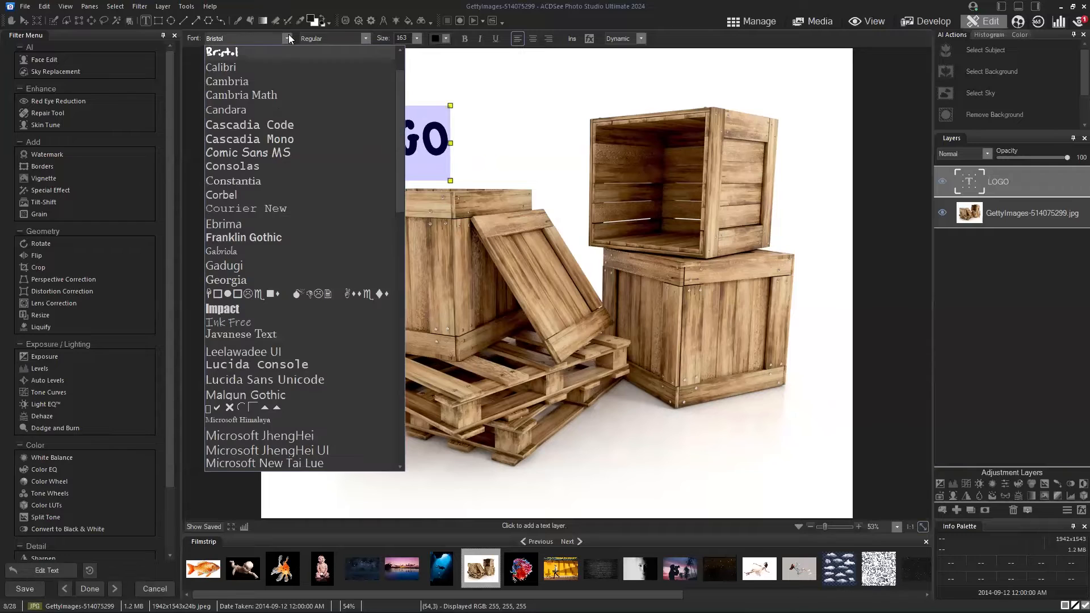
pyautogui.click(270, 237)
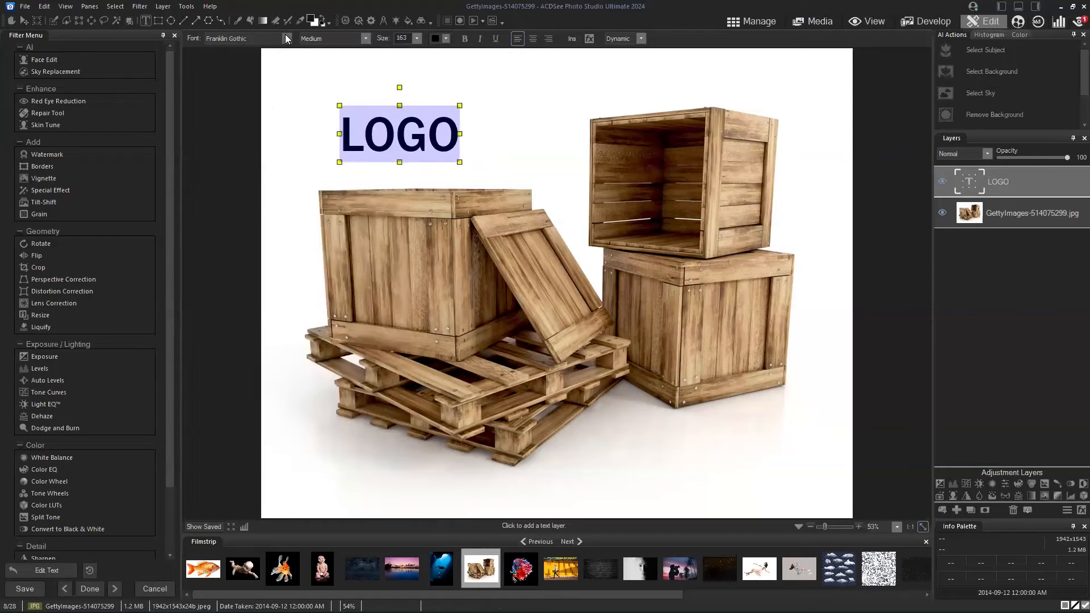
pyautogui.click(286, 37)
pyautogui.moveTo(396, 167); pyautogui.dragTo(397, 91)
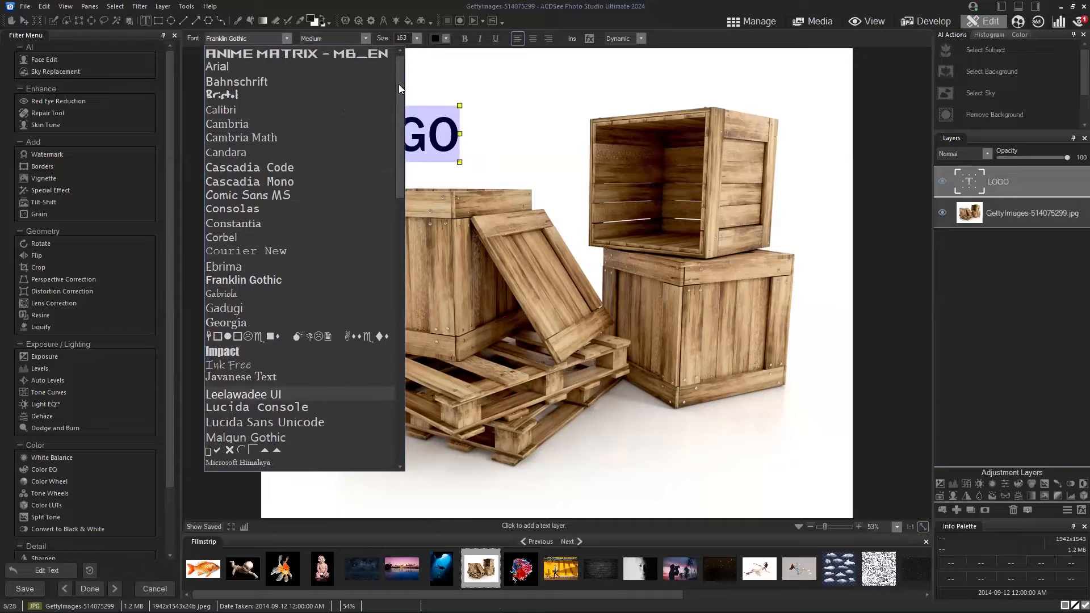
pyautogui.scroll(-11, 389, 140)
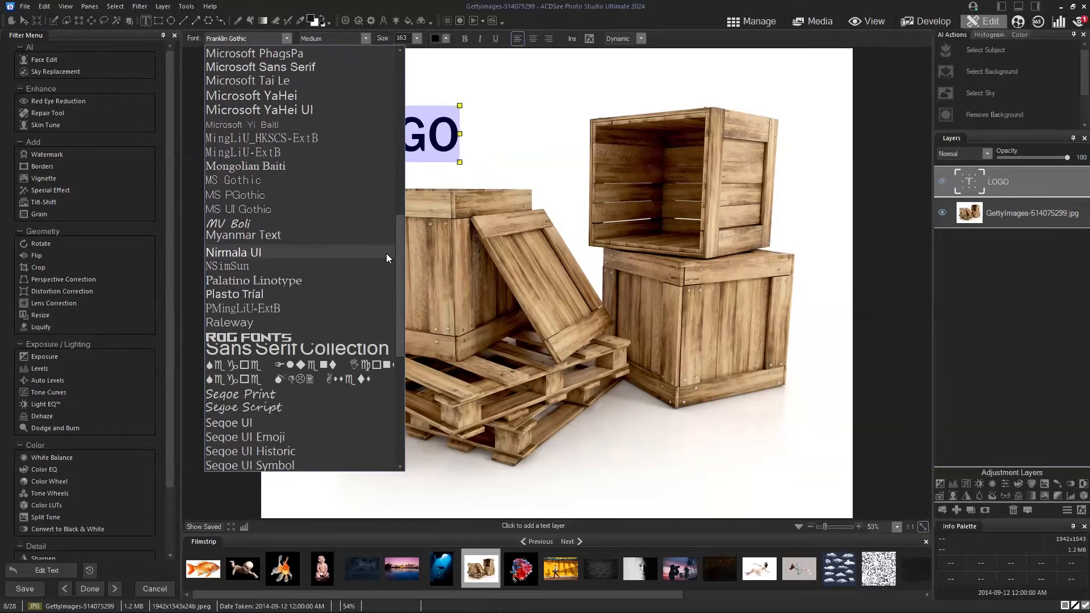
pyautogui.scroll(-2, 390, 270)
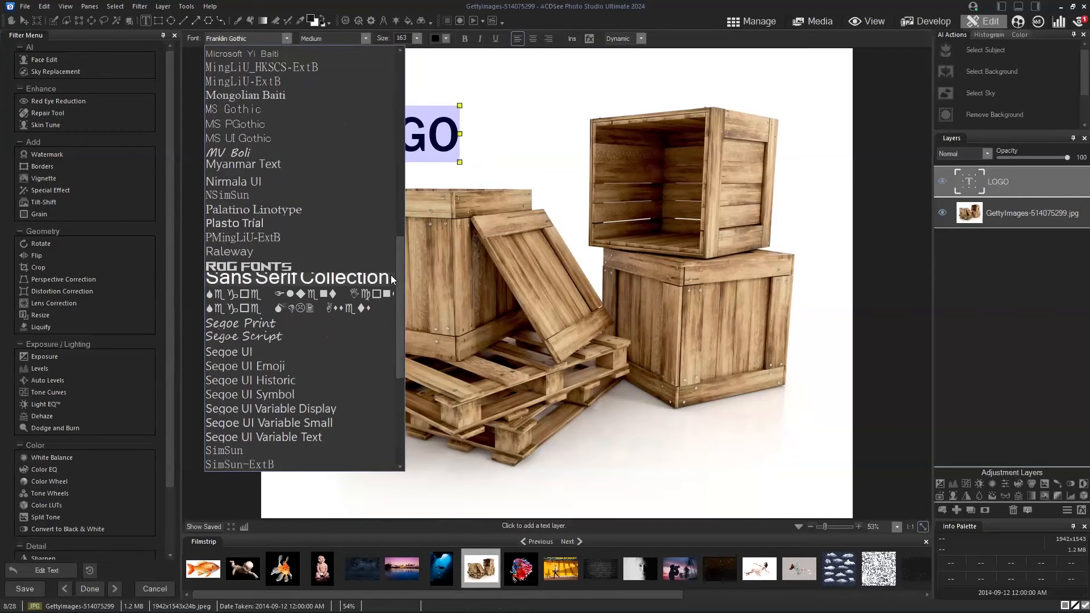
pyautogui.click(360, 265)
# Set the LOGO text's font to Sitka Small in the Bold style.
pyautogui.click(283, 38)
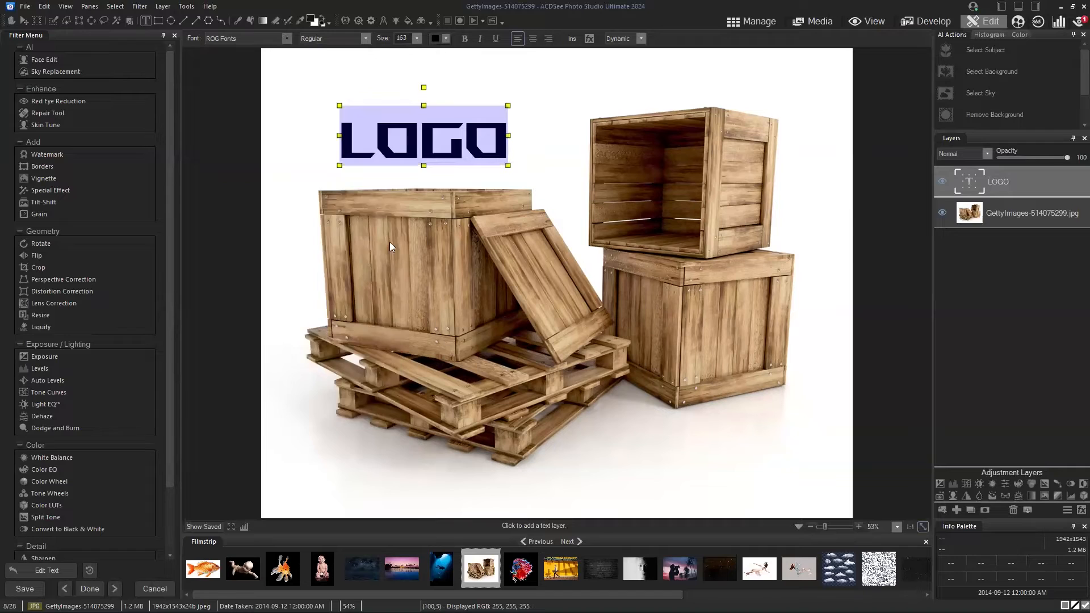
pyautogui.scroll(-2, 399, 335)
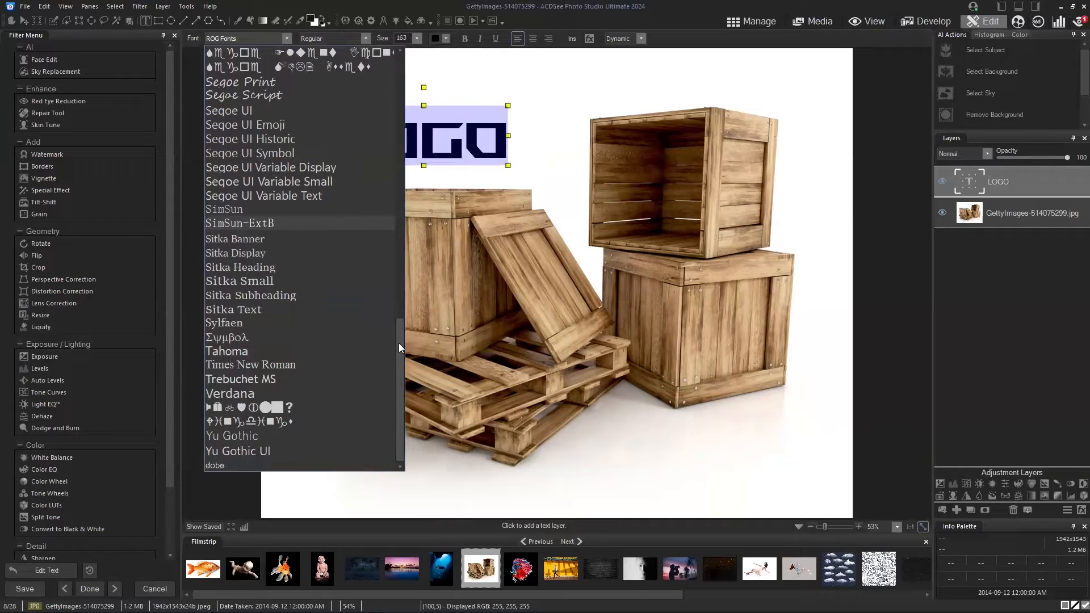
pyautogui.click(325, 282)
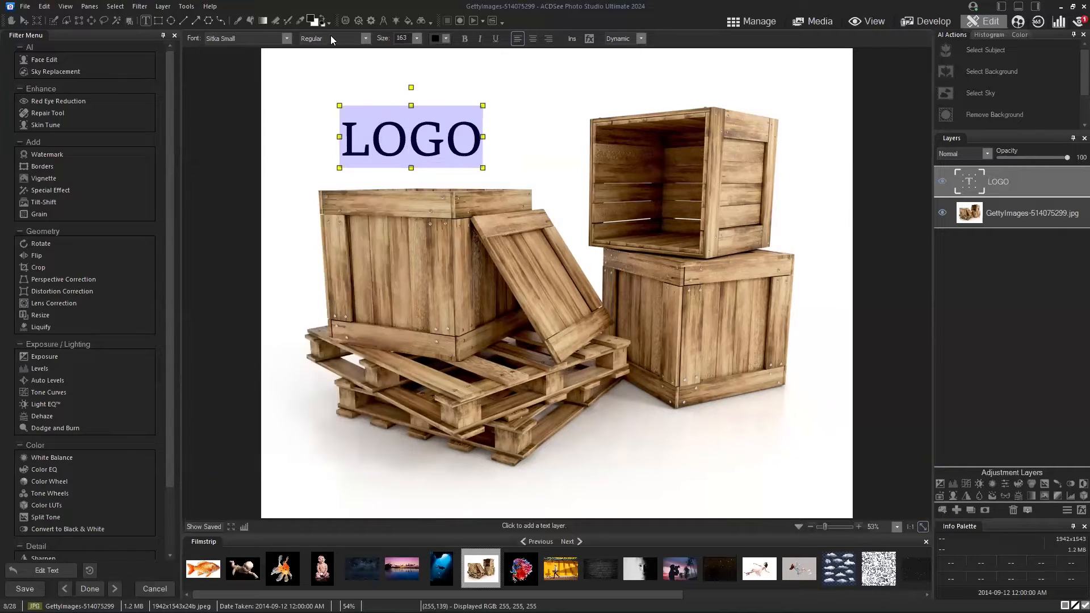
pyautogui.click(331, 38)
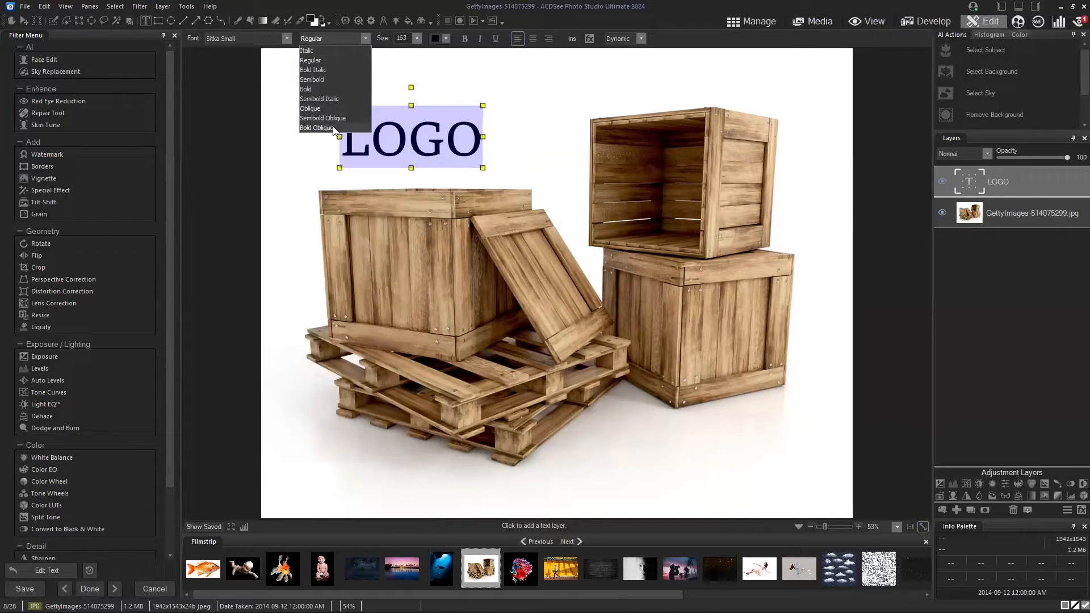
pyautogui.click(329, 90)
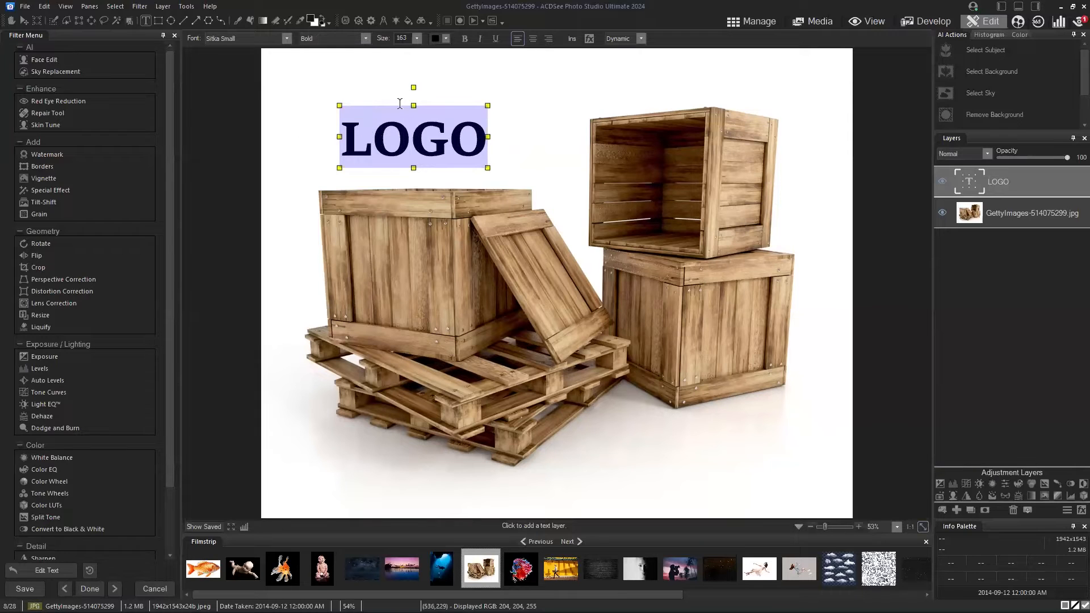
# Move the LOGO text onto the front of the left crate, shrink it to fit the planks, and commit the placement.
pyautogui.click(24, 21)
pyautogui.moveTo(433, 139); pyautogui.dragTo(421, 265)
pyautogui.moveTo(477, 236)
pyautogui.mouseDown()
pyautogui.moveTo(446, 244)
pyautogui.moveTo(481, 227)
pyautogui.mouseUp()
pyautogui.moveTo(450, 270); pyautogui.dragTo(524, 202)
pyautogui.moveTo(476, 234); pyautogui.dragTo(431, 254)
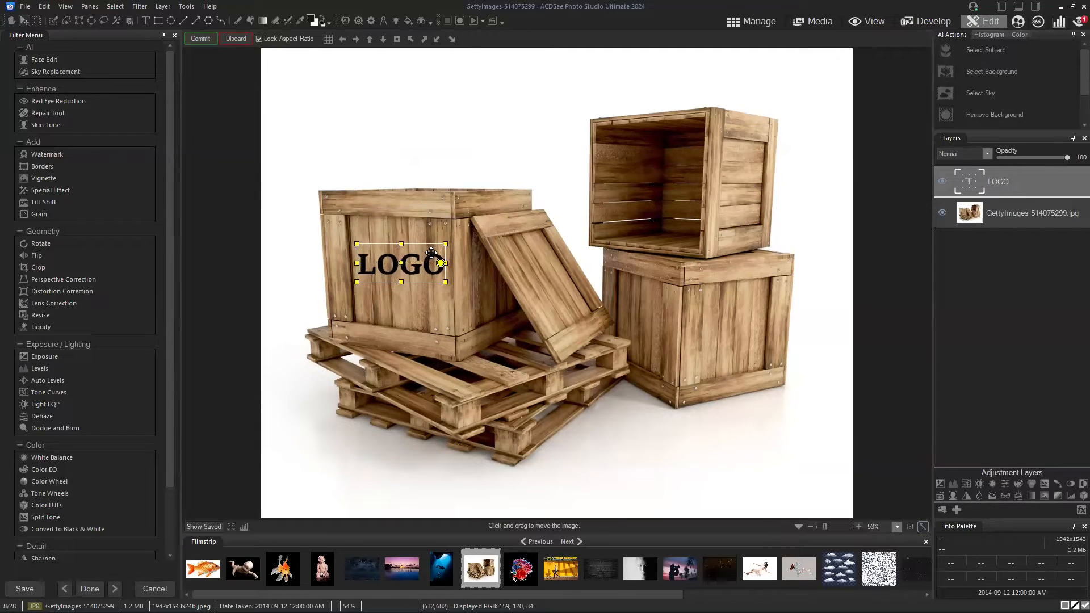
pyautogui.click(200, 39)
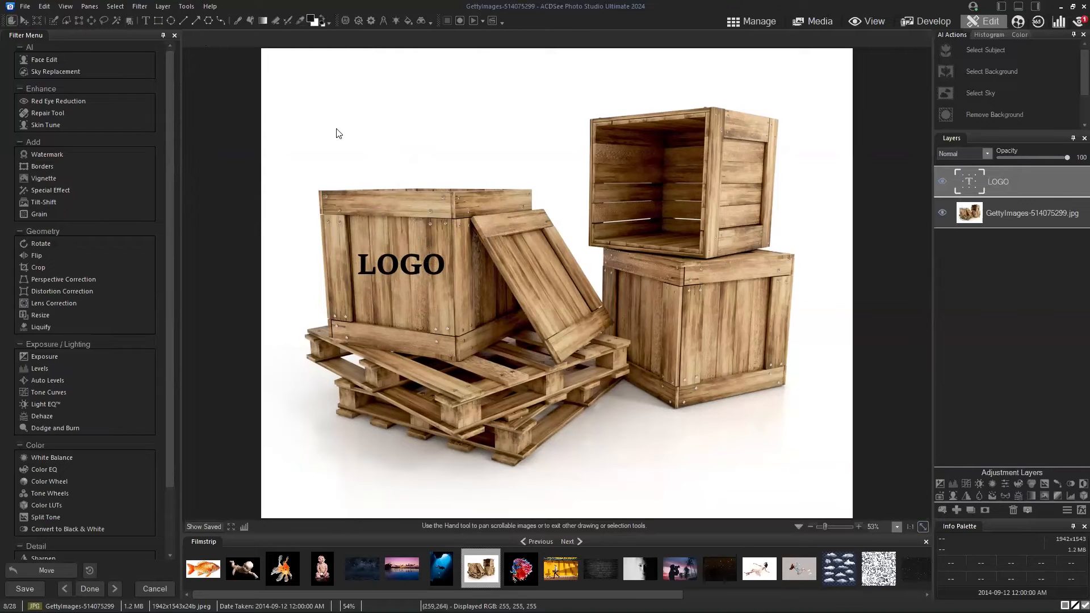
# Select the LOGO text on the left crate and change its colour to light blue.
pyautogui.click(146, 21)
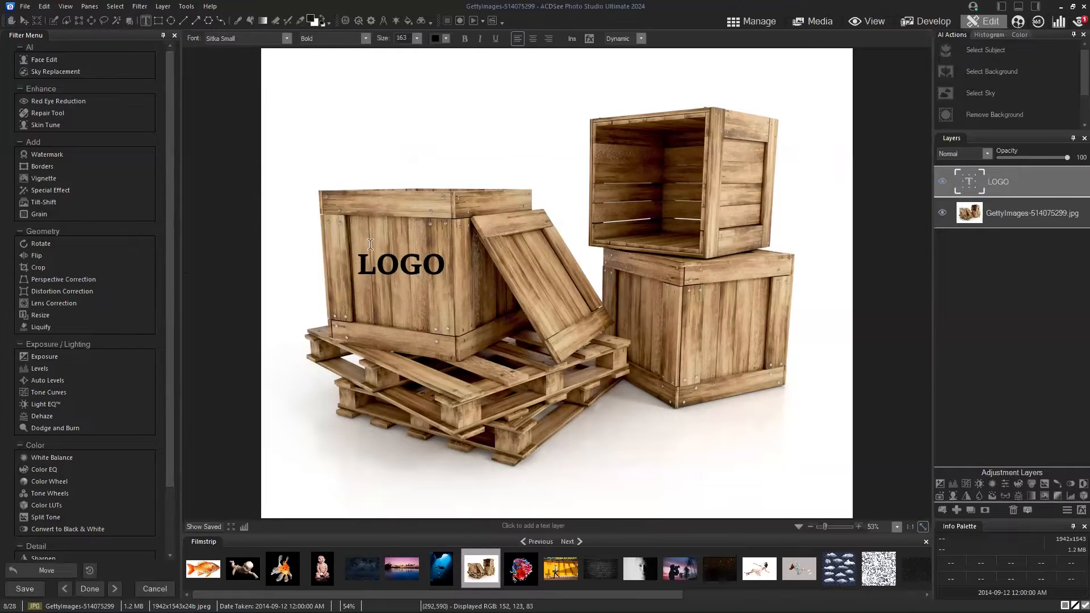
pyautogui.click(389, 261)
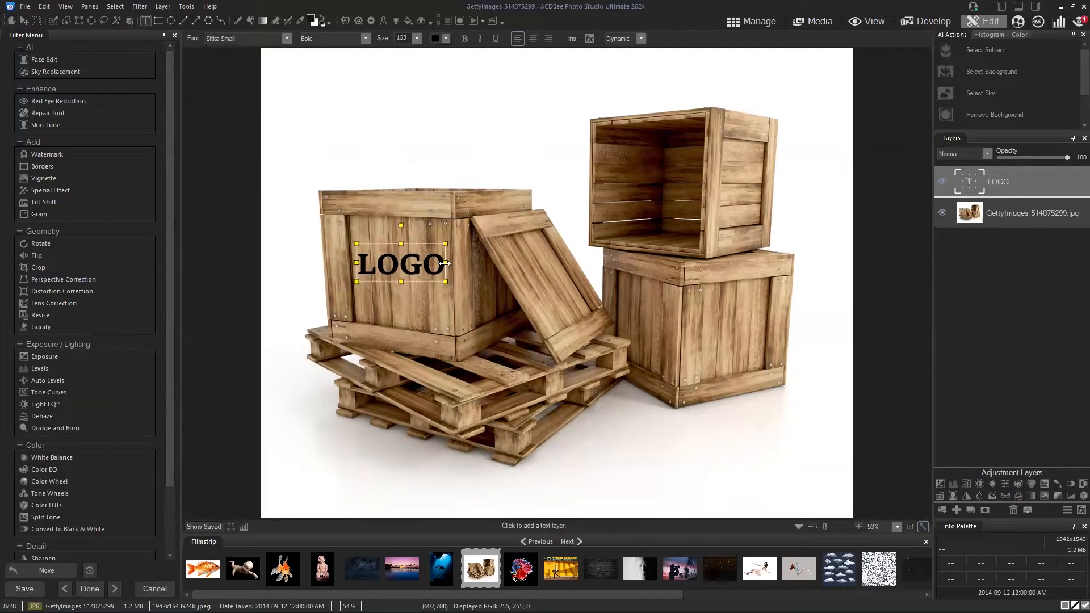
pyautogui.doubleClick(366, 264)
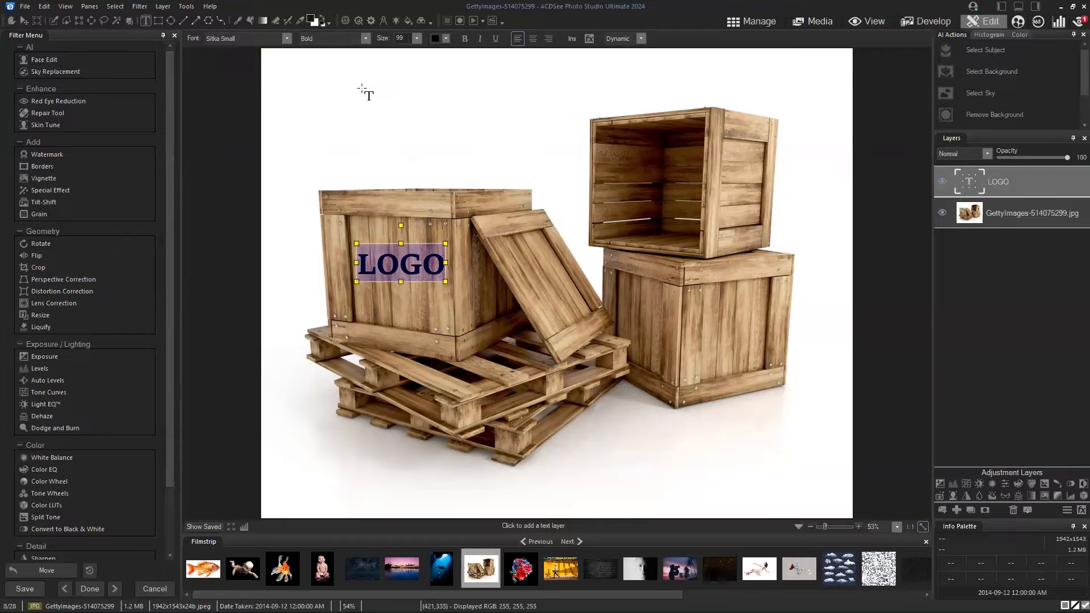
pyautogui.click(440, 38)
pyautogui.click(499, 267)
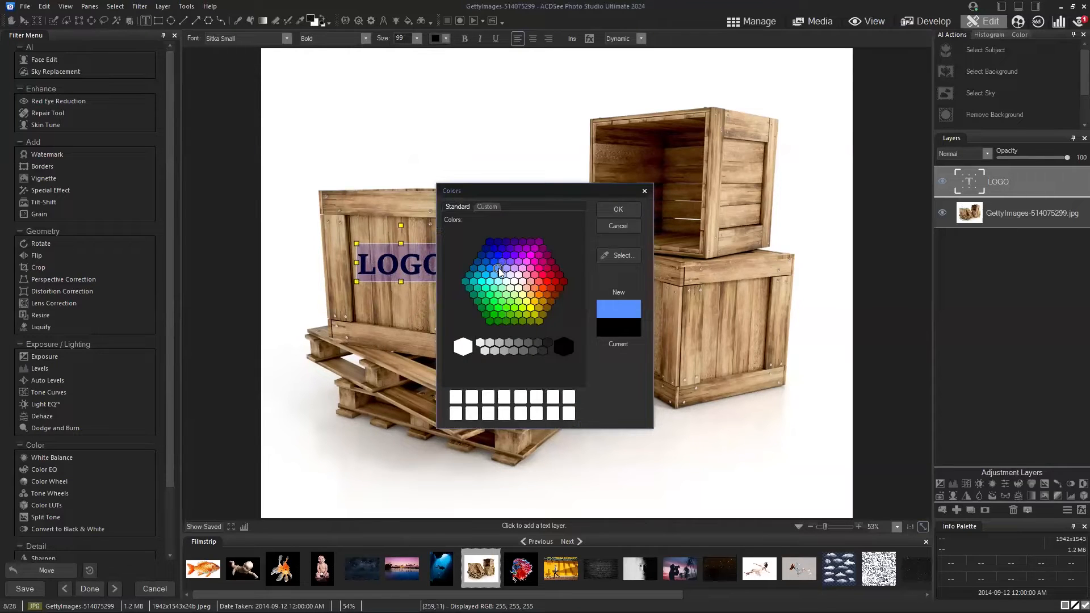
pyautogui.click(618, 210)
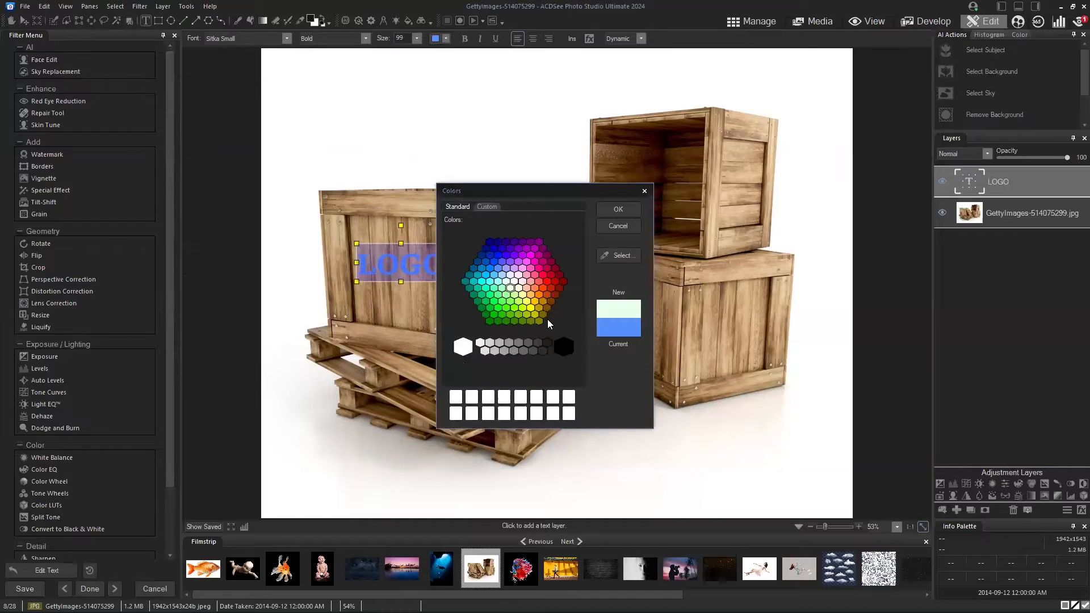
# Recolour the selected LOGO text red and commit the edit.
pyautogui.click(553, 281)
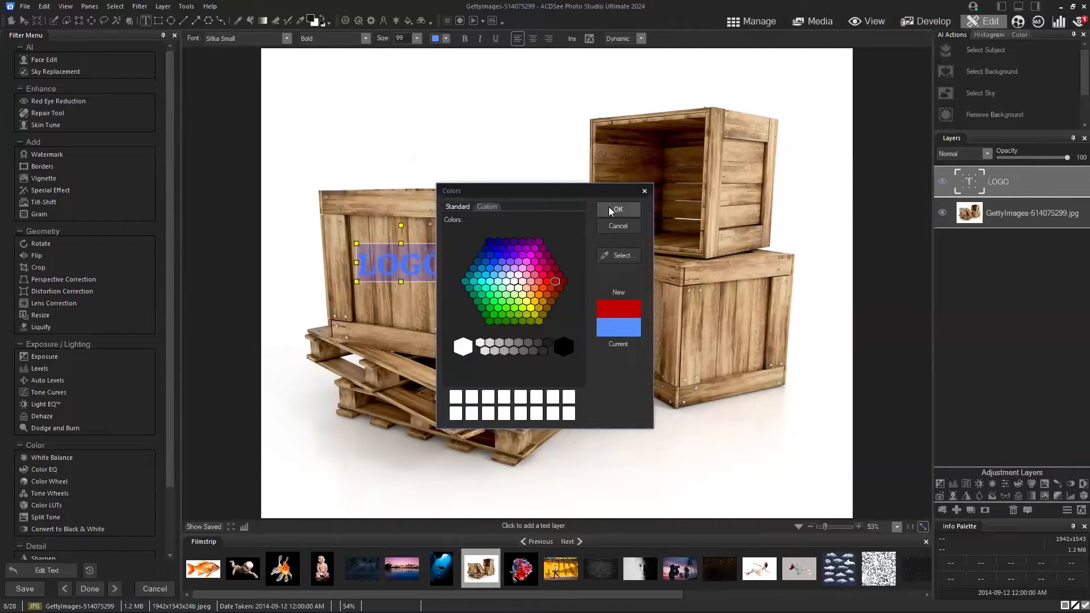
pyautogui.click(608, 206)
pyautogui.click(23, 21)
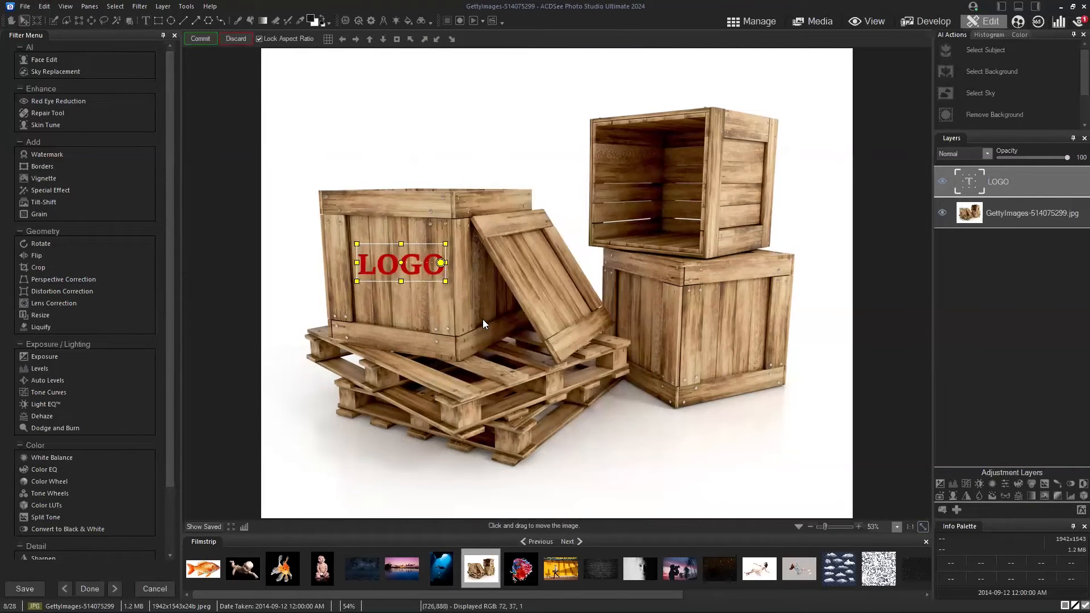
pyautogui.click(208, 38)
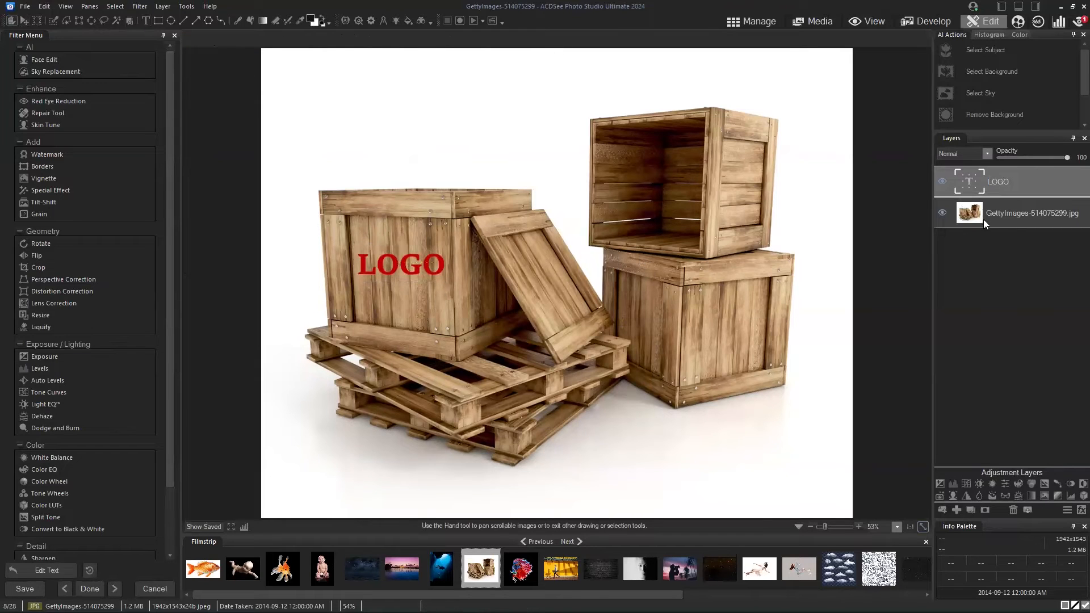
# Try the Screen and Overlay blend modes on the LOGO text layer.
pyautogui.click(1006, 214)
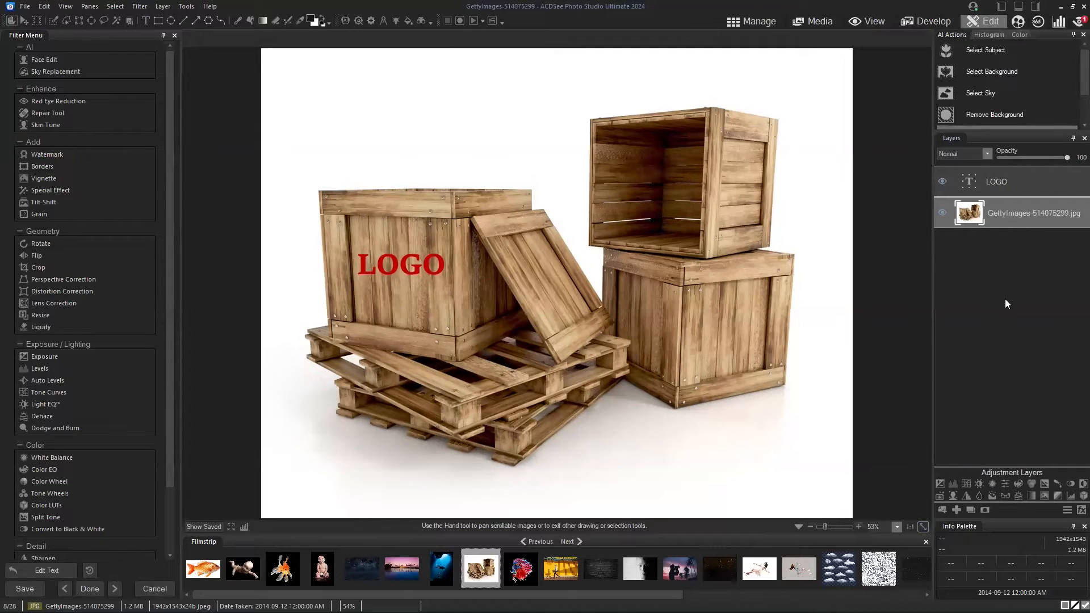
pyautogui.click(999, 177)
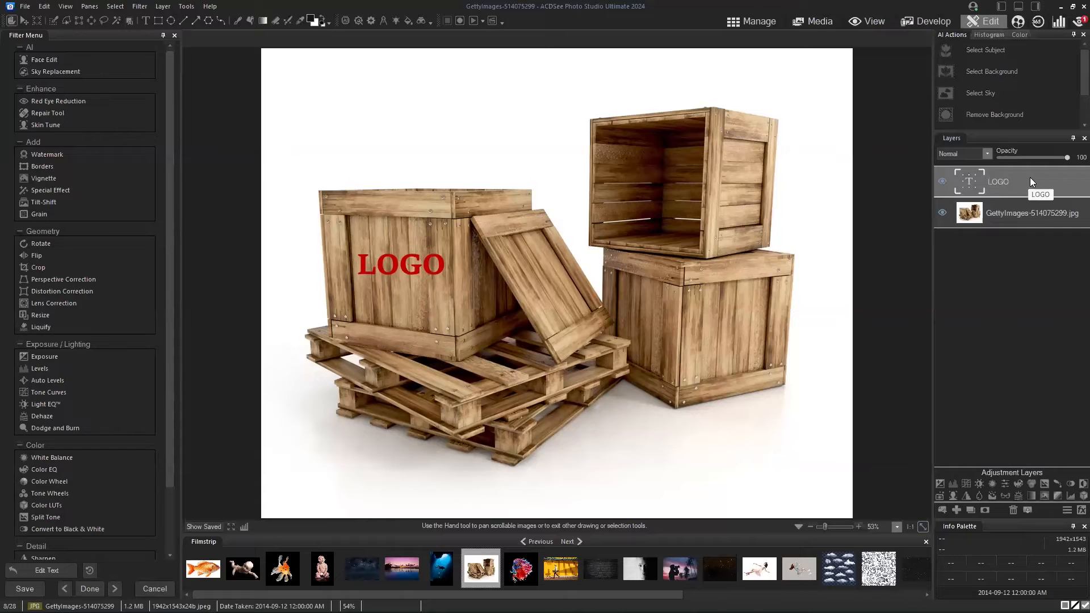
pyautogui.click(986, 154)
pyautogui.click(980, 172)
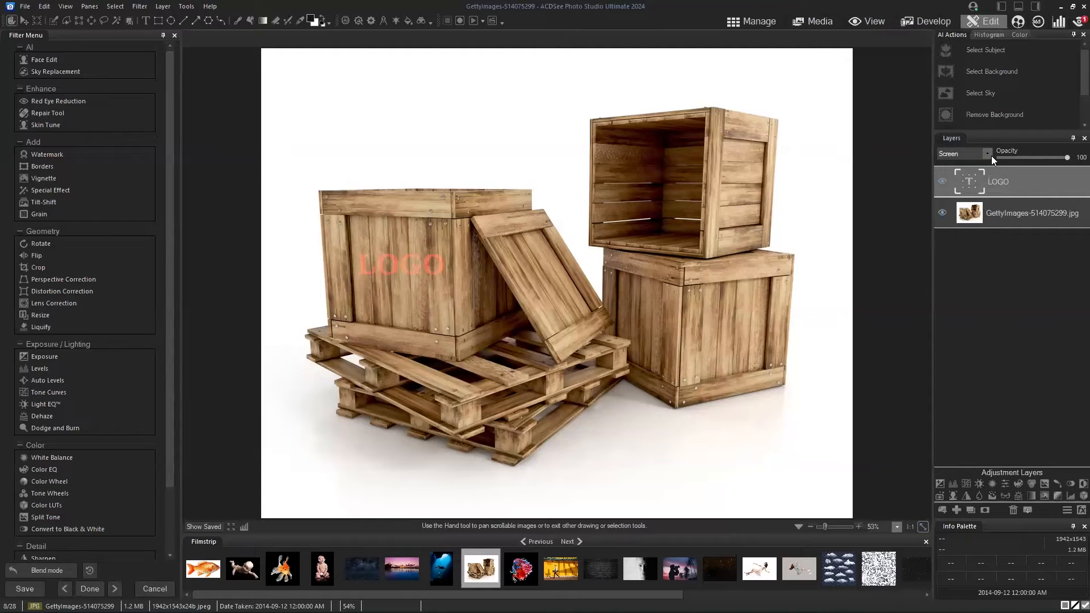
pyautogui.scroll(-3, 990, 156)
pyautogui.scroll(3, 991, 156)
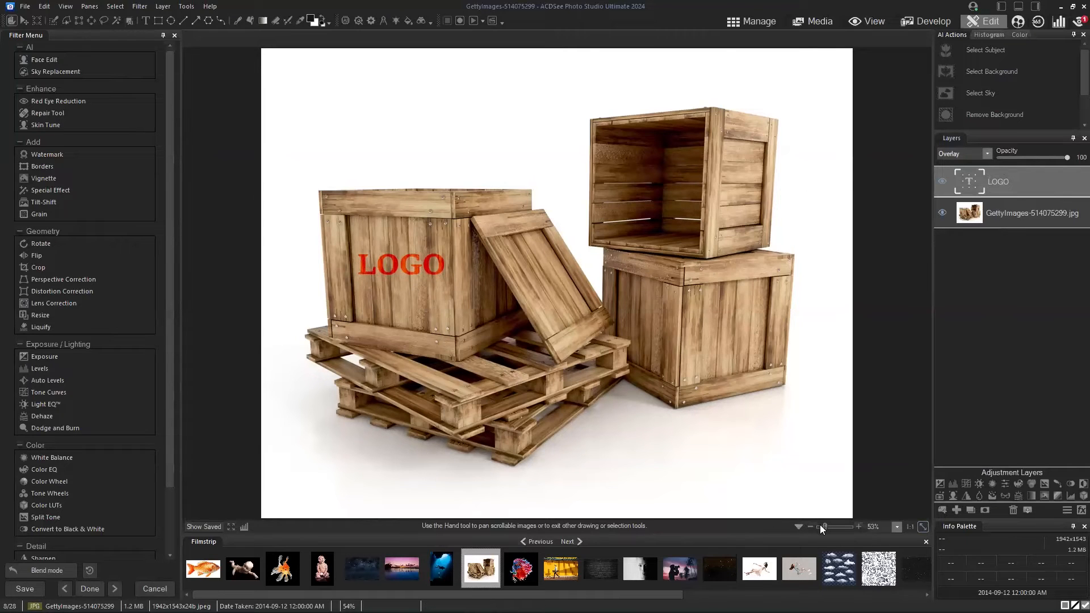
# Compare the Darken, Soft light, Dissolve, Linear Light and Hard Mix blend modes on the LOGO layer against a close-up of the crate.
pyautogui.scroll(5, 820, 527)
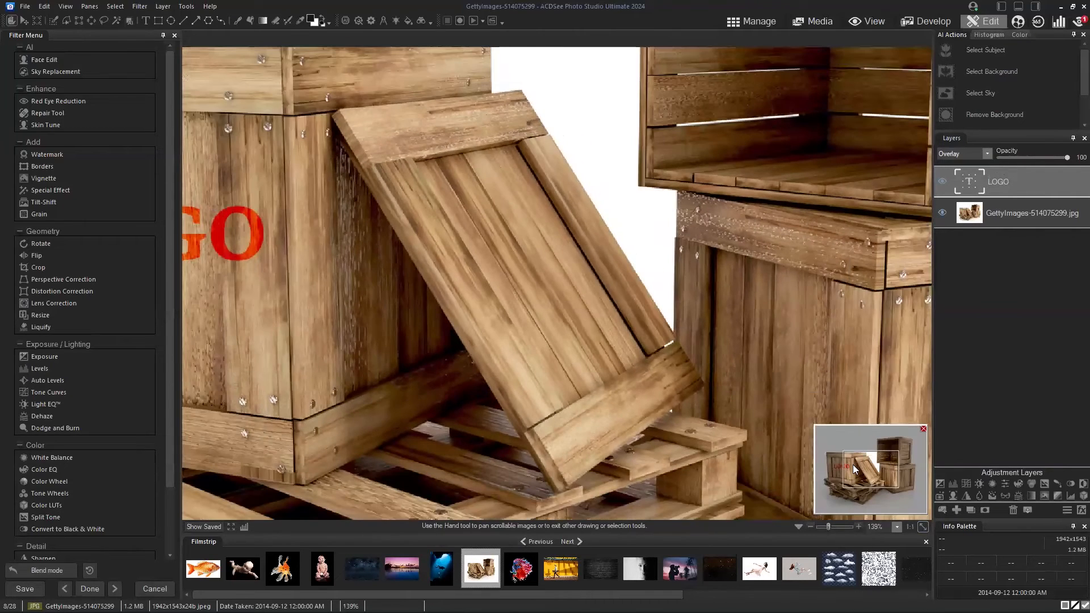
pyautogui.click(819, 470)
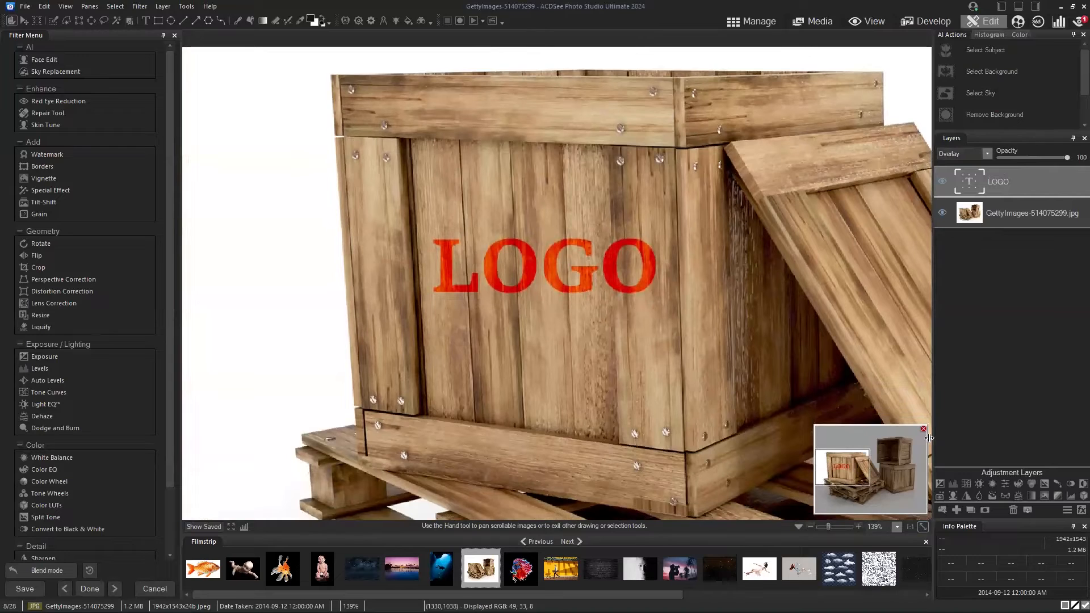
pyautogui.click(989, 155)
pyautogui.click(959, 242)
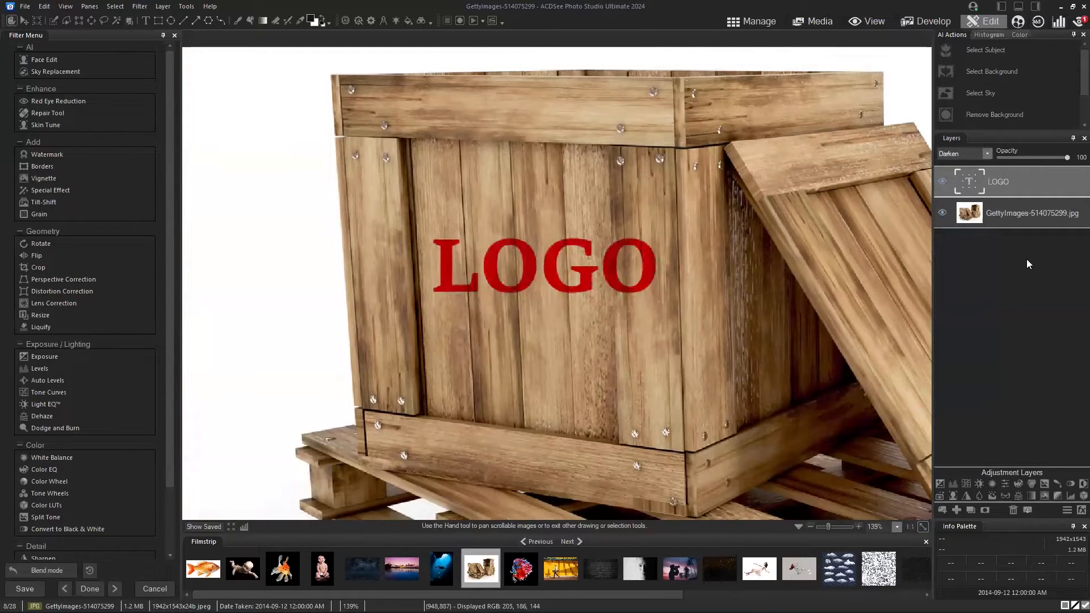
pyautogui.press('Down')
pyautogui.press('Down')
pyautogui.press('Down')
pyautogui.press('Up')
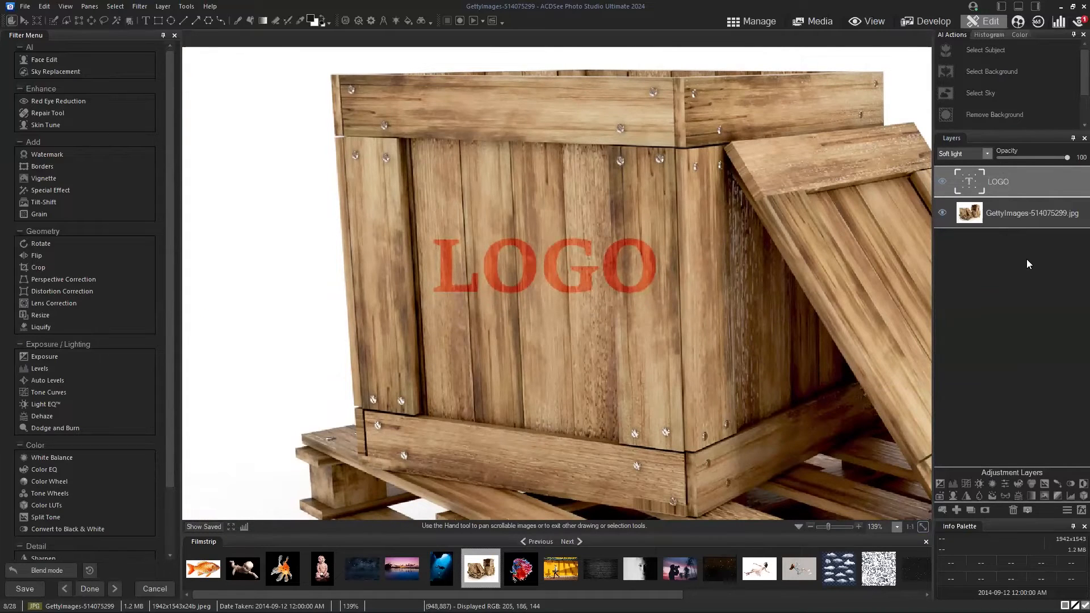
pyautogui.press('Up')
pyautogui.press('Up')
pyautogui.press('Up')
pyautogui.press('Up')
pyautogui.press('Up')
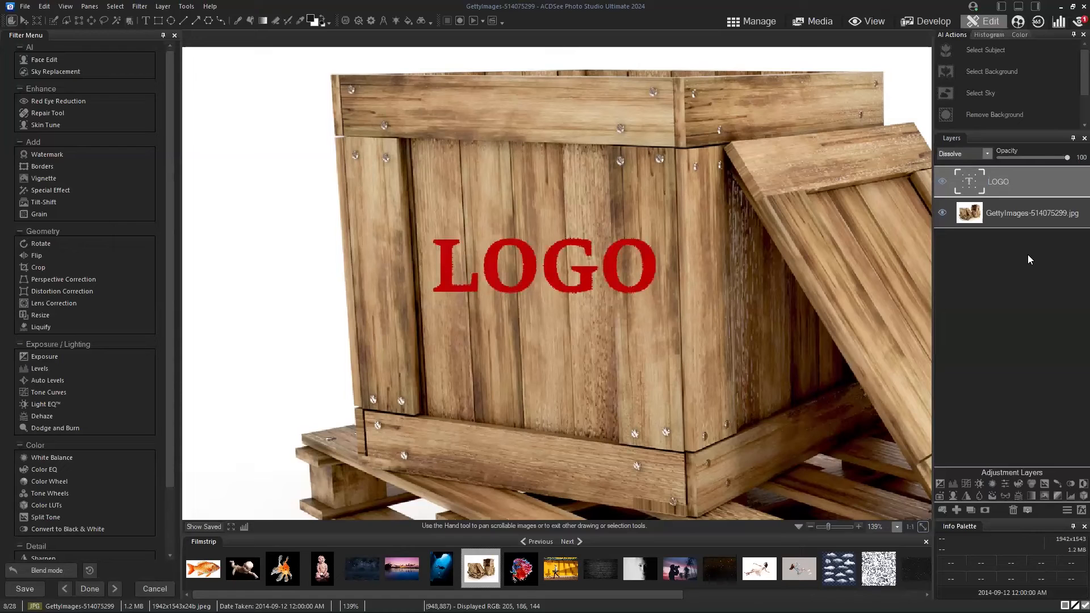
pyautogui.press('Down')
pyautogui.press('Down')
pyautogui.press('Down')
pyautogui.press('Down')
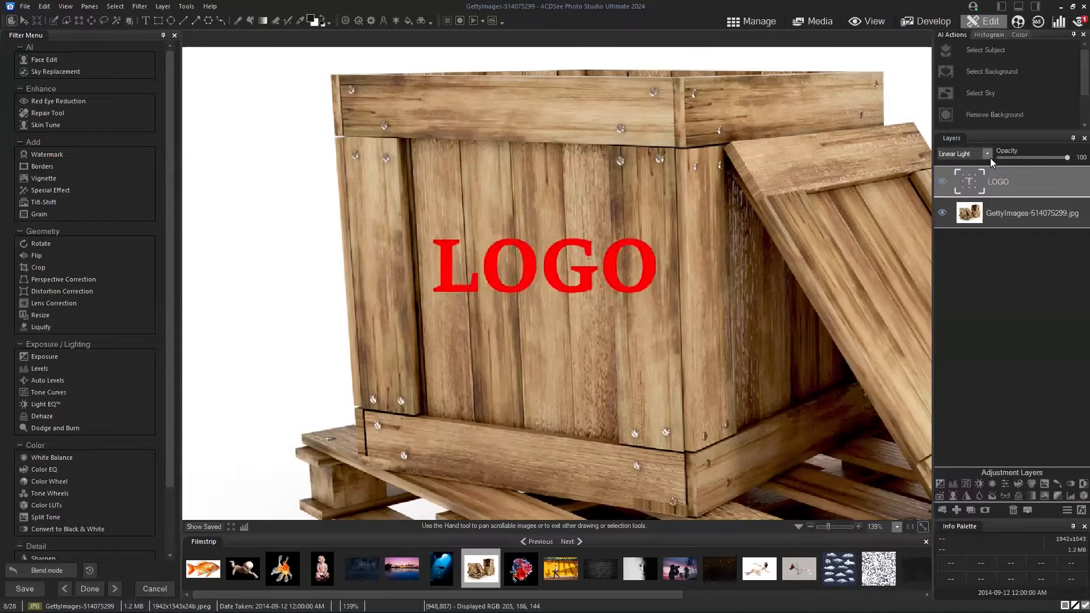
pyautogui.press('Down')
pyautogui.press('Down')
# Set the LOGO layer's blend mode to Multiply and recolour its text dark red.
pyautogui.click(986, 159)
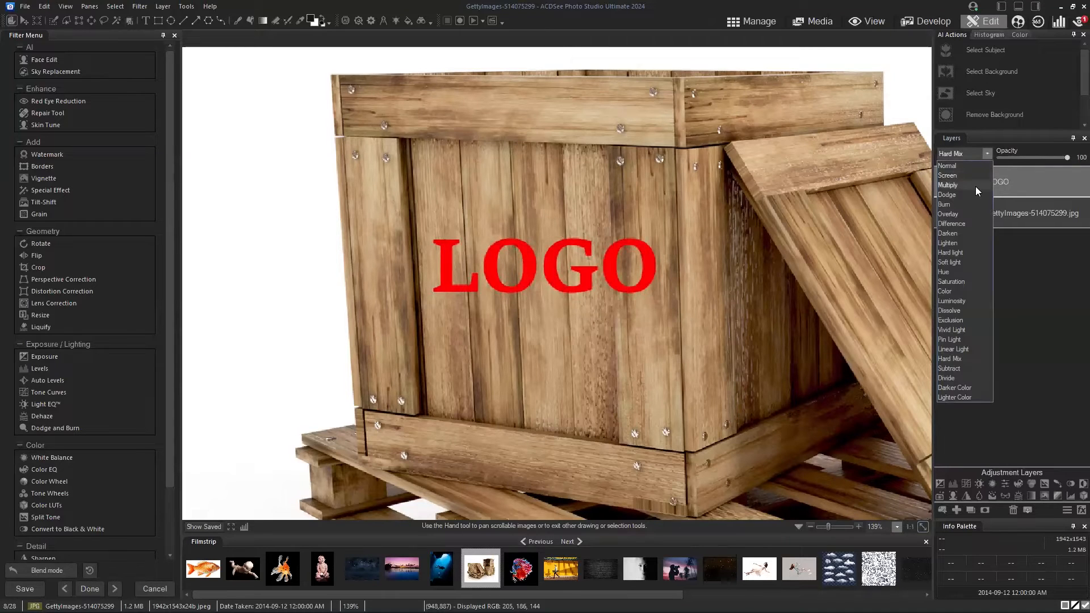
pyautogui.click(965, 185)
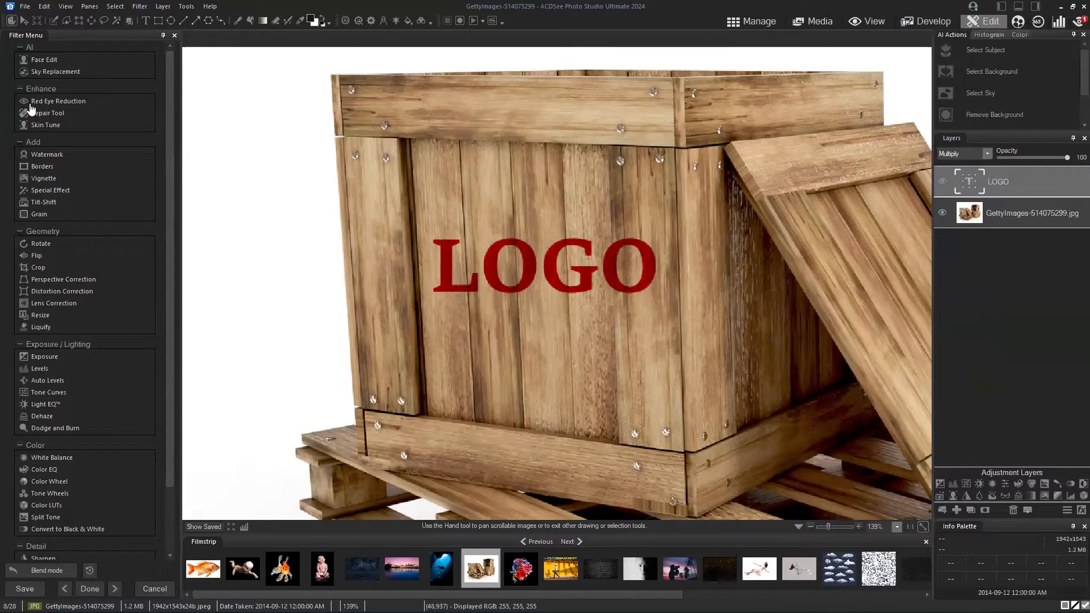
pyautogui.click(146, 21)
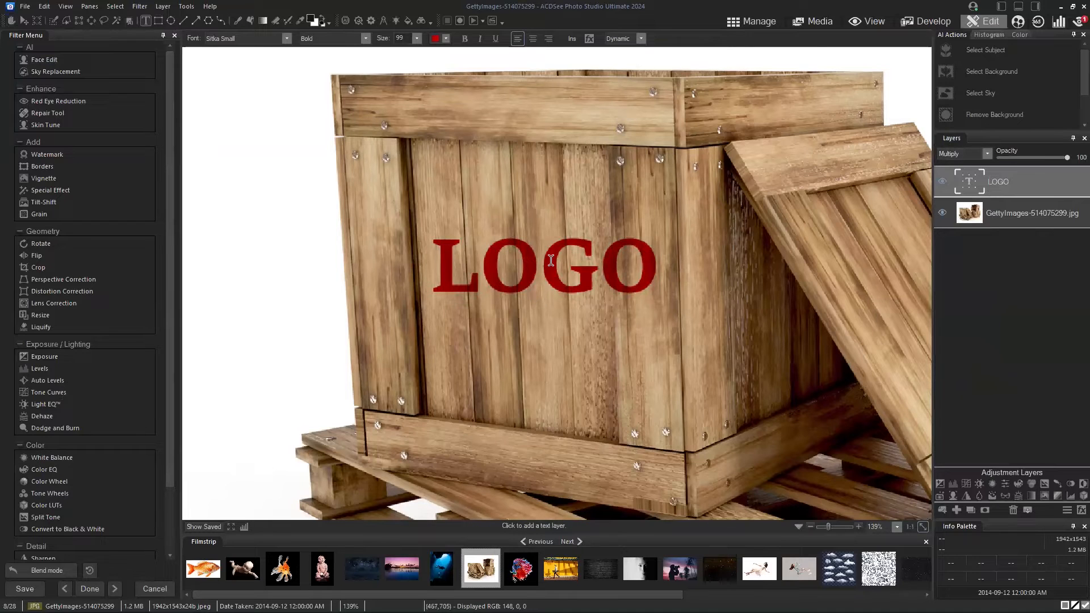
pyautogui.moveTo(443, 267); pyautogui.dragTo(670, 261)
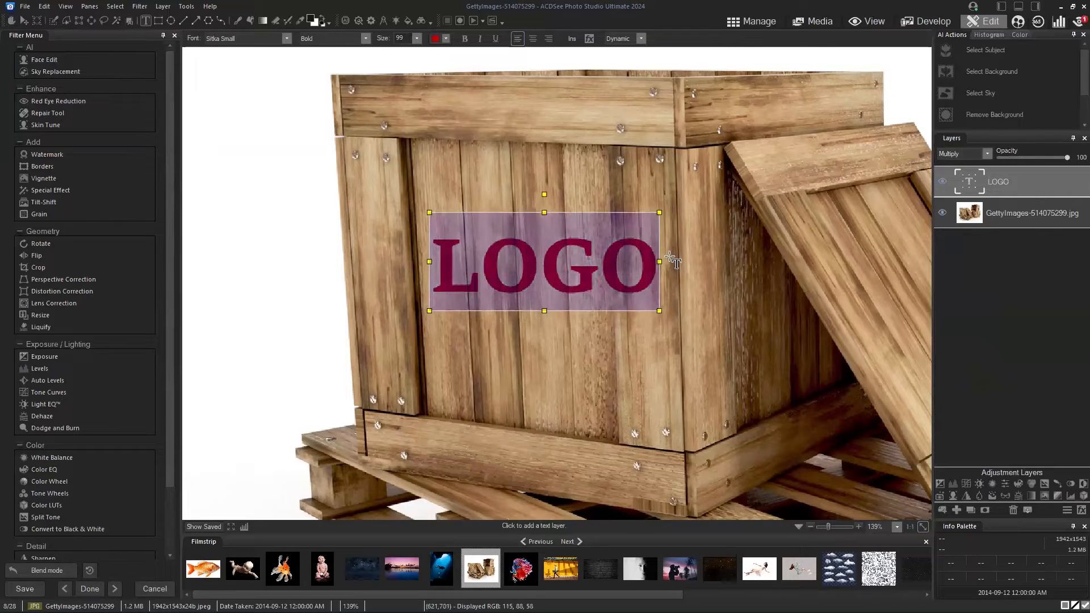
pyautogui.click(545, 281)
pyautogui.click(564, 282)
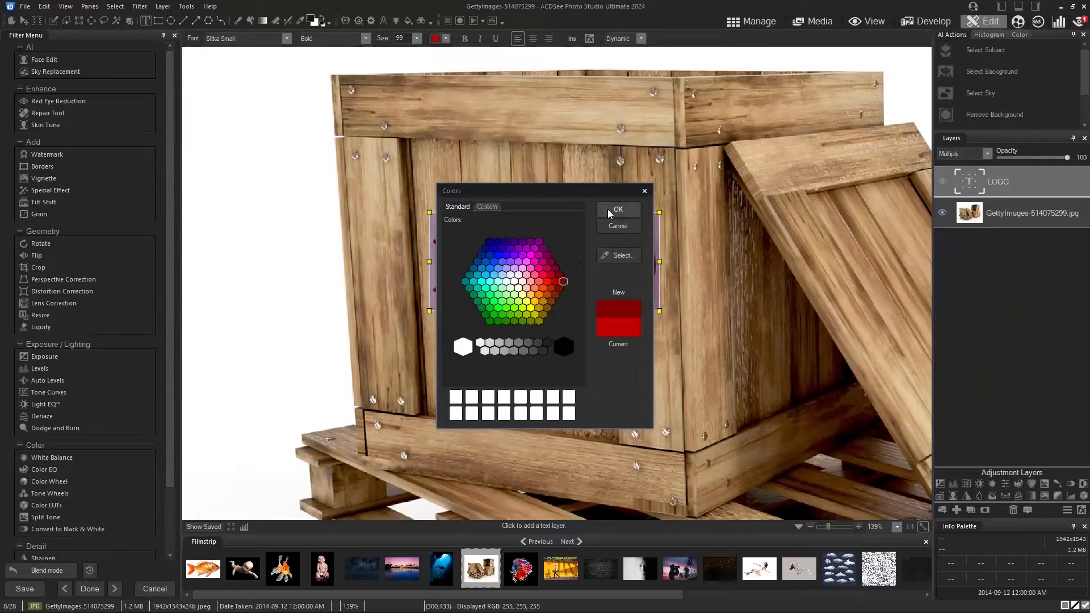
pyautogui.click(608, 209)
pyautogui.click(565, 278)
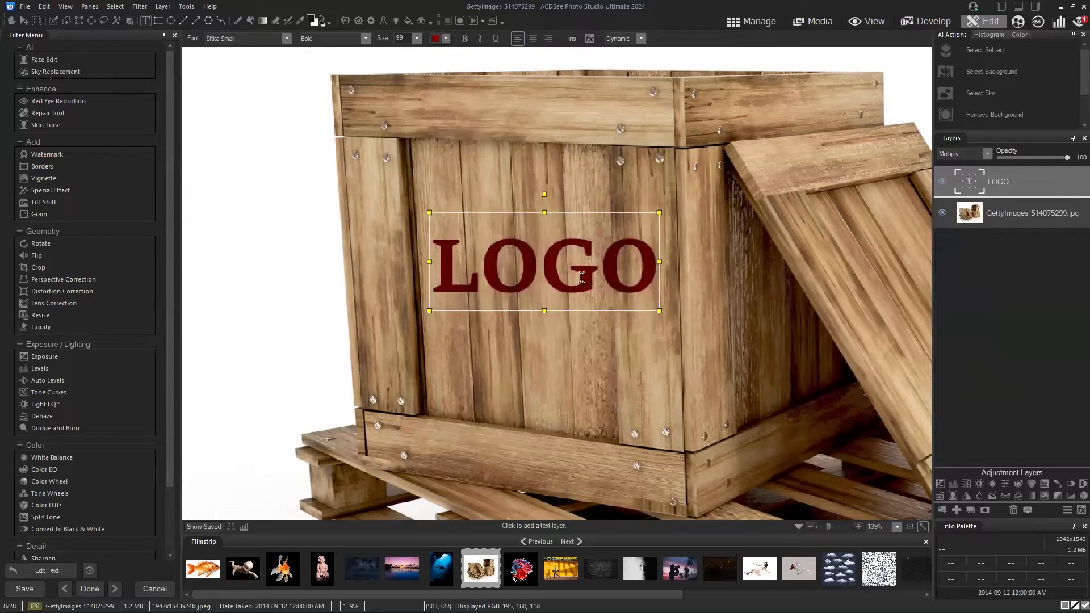
# Set the LOGO layer's blend mode to Overlay and commit the text layer.
pyautogui.click(24, 21)
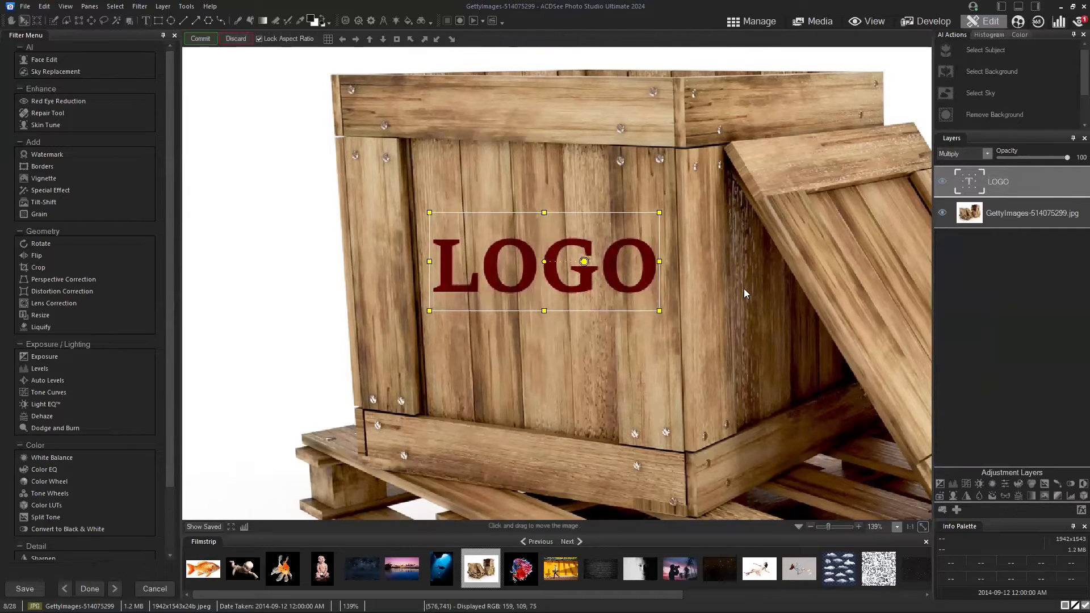
pyautogui.click(987, 155)
pyautogui.click(964, 214)
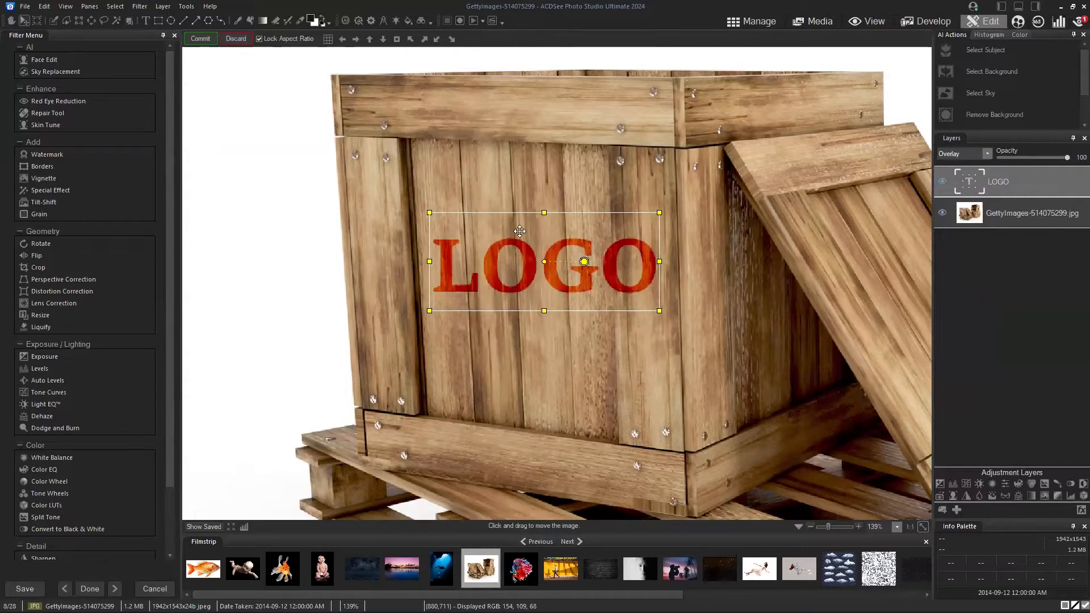
pyautogui.click(200, 38)
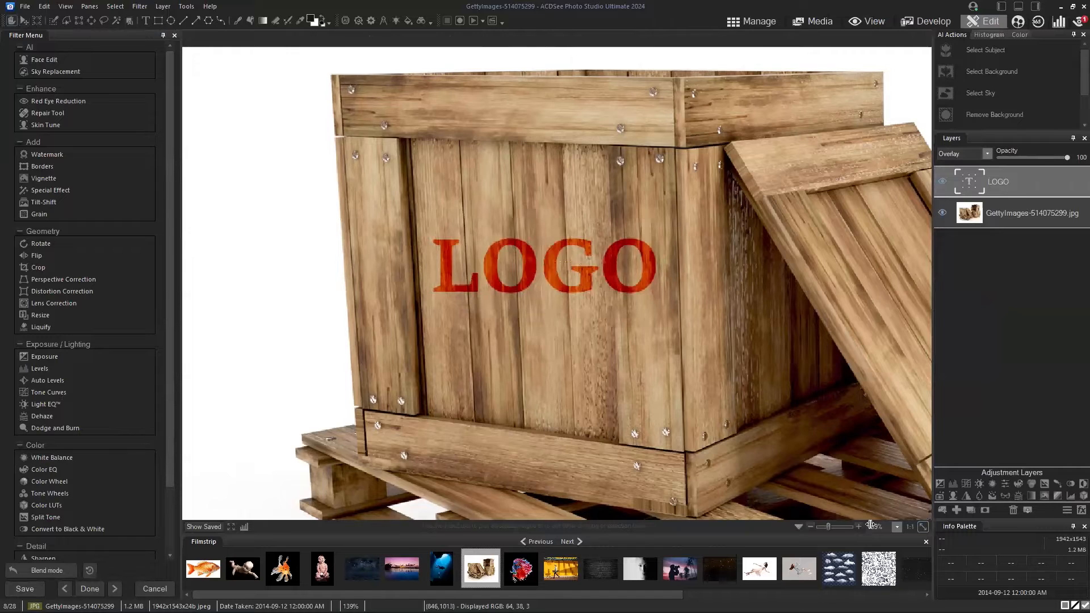
# Nudge the LOGO text slightly left and down on the left crate's front, committing the placement.
pyautogui.click(922, 527)
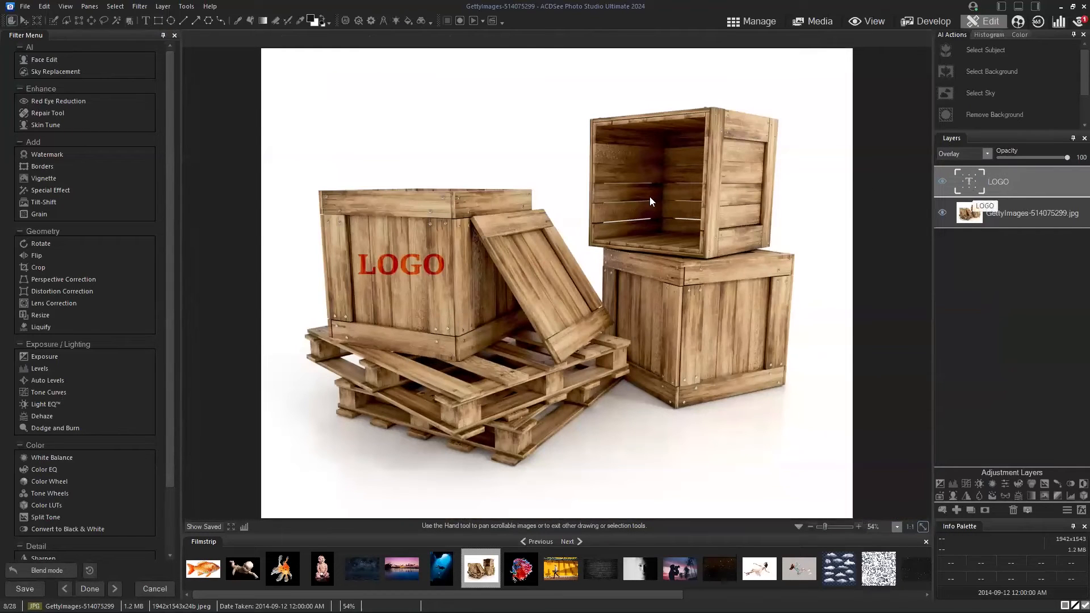
pyautogui.click(23, 24)
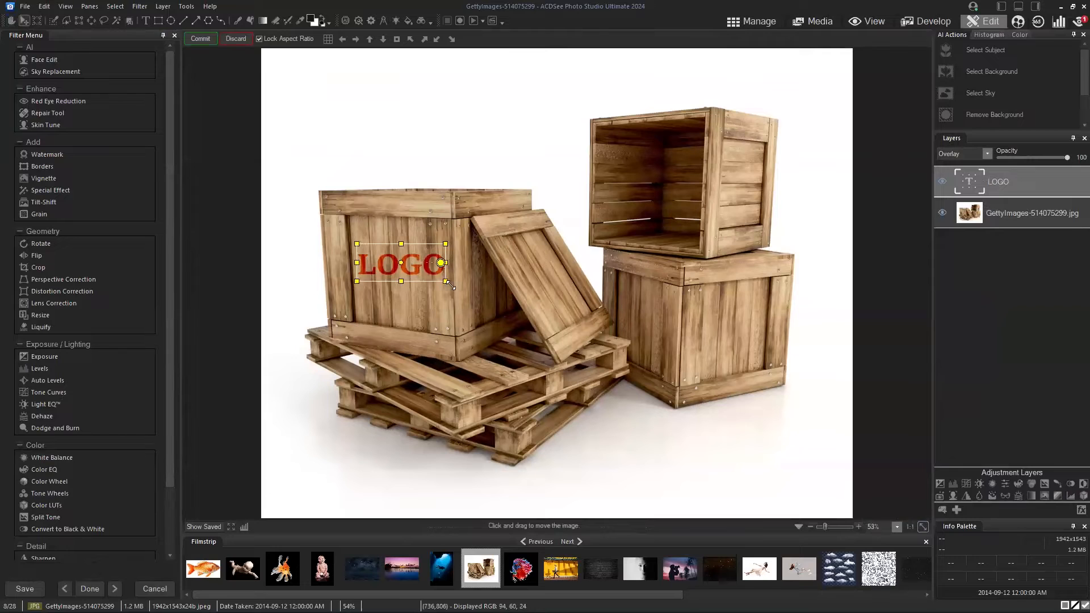
pyautogui.moveTo(424, 270)
pyautogui.mouseDown()
pyautogui.moveTo(442, 275)
pyautogui.moveTo(624, 206)
pyautogui.moveTo(647, 153)
pyautogui.moveTo(778, 182)
pyautogui.moveTo(743, 254)
pyautogui.moveTo(738, 310)
pyautogui.moveTo(753, 336)
pyautogui.moveTo(555, 321)
pyautogui.moveTo(488, 299)
pyautogui.moveTo(454, 230)
pyautogui.moveTo(449, 134)
pyautogui.moveTo(397, 88)
pyautogui.moveTo(359, 107)
pyautogui.moveTo(375, 131)
pyautogui.moveTo(517, 107)
pyautogui.moveTo(454, 105)
pyautogui.moveTo(428, 124)
pyautogui.moveTo(399, 205)
pyautogui.moveTo(401, 250)
pyautogui.moveTo(422, 275)
pyautogui.moveTo(411, 287)
pyautogui.moveTo(423, 270)
pyautogui.mouseUp()
pyautogui.click(200, 38)
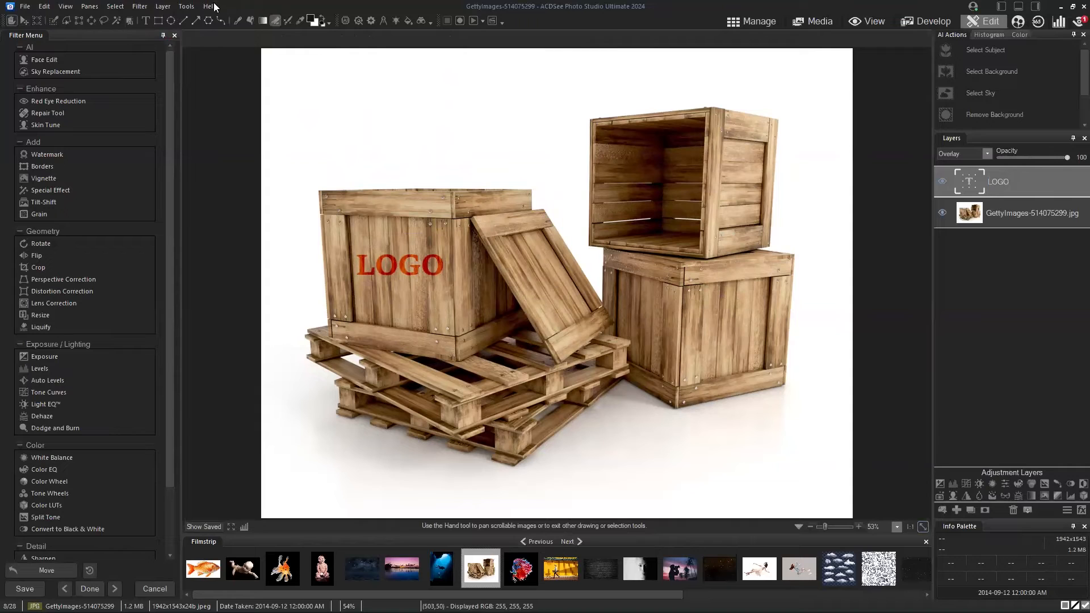
pyautogui.click(24, 20)
pyautogui.click(427, 276)
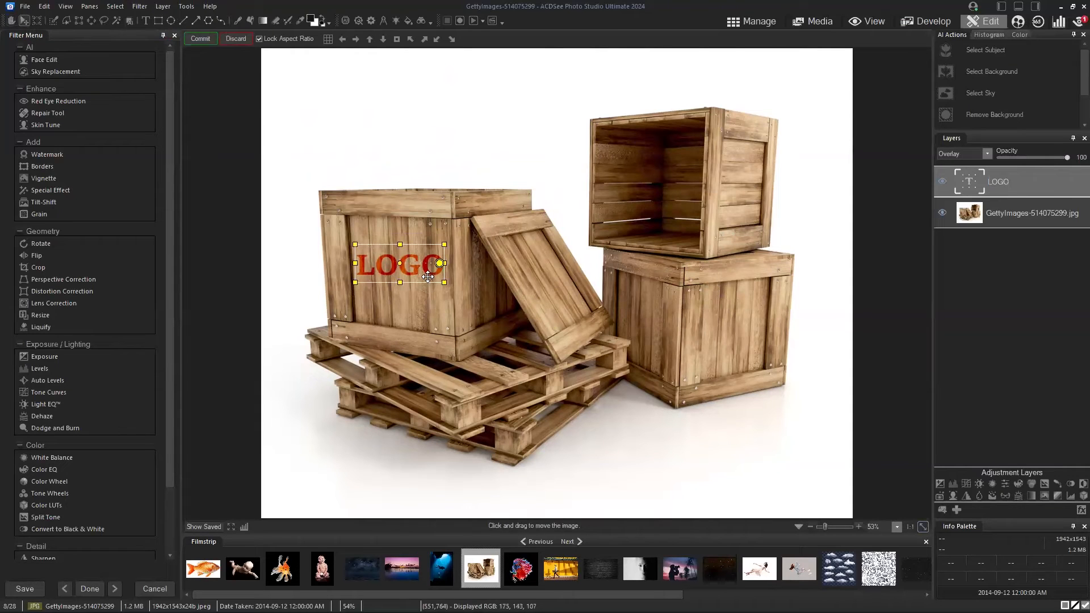
pyautogui.click(196, 36)
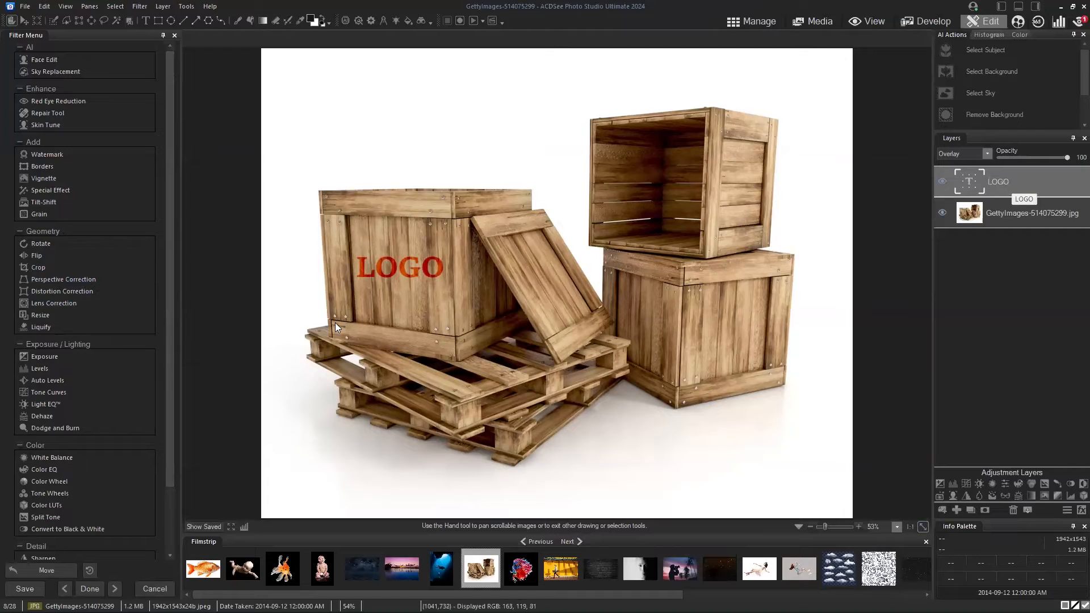
# Start Perspective Correction on the LOGO layer, agreeing to rasterize the text.
pyautogui.click(67, 283)
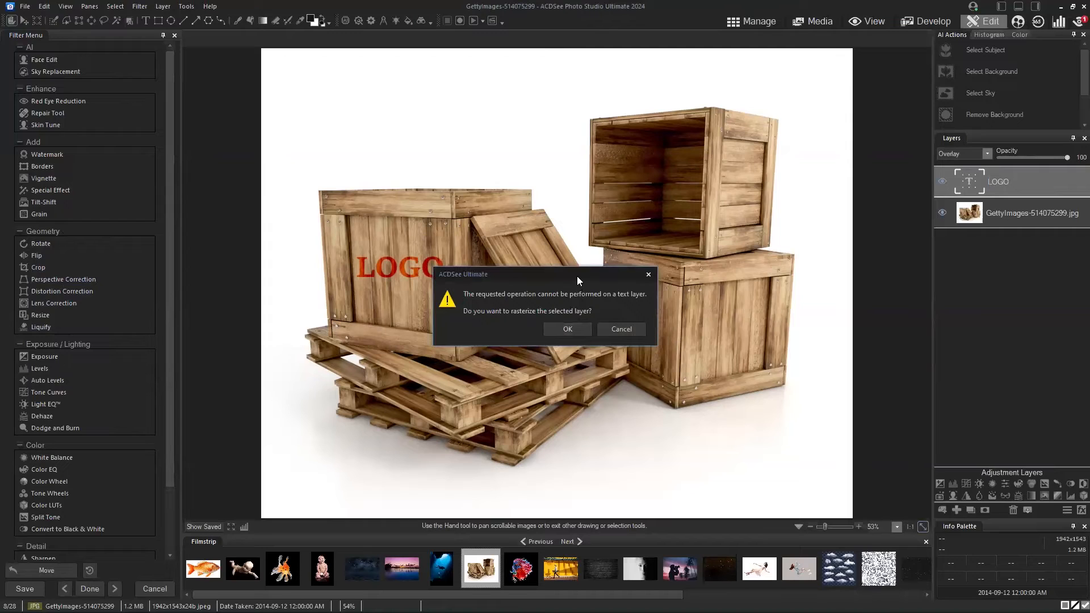
pyautogui.moveTo(576, 277); pyautogui.dragTo(621, 96)
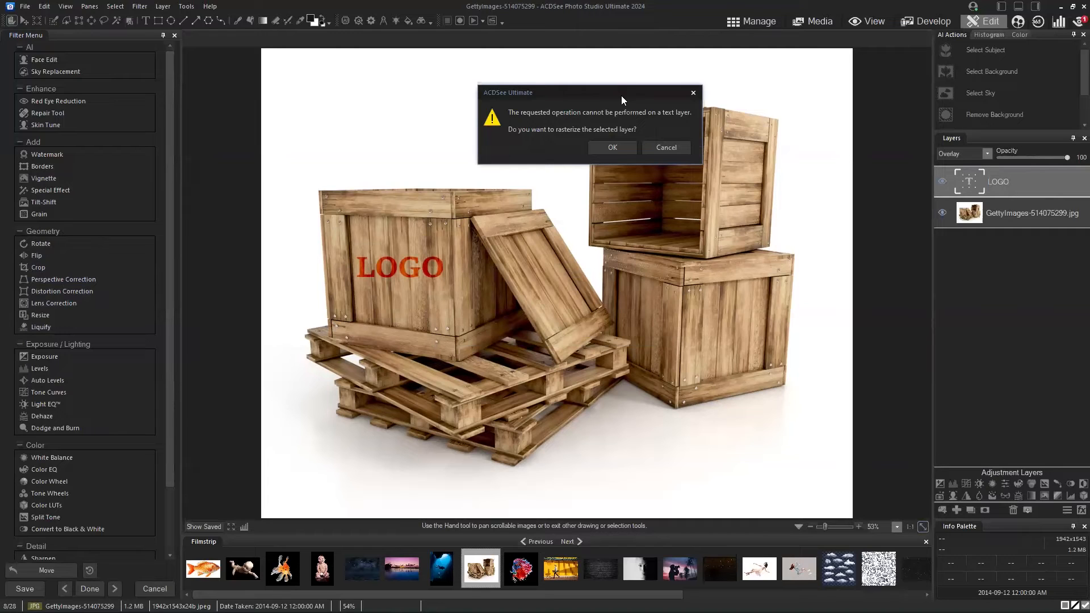
pyautogui.click(609, 151)
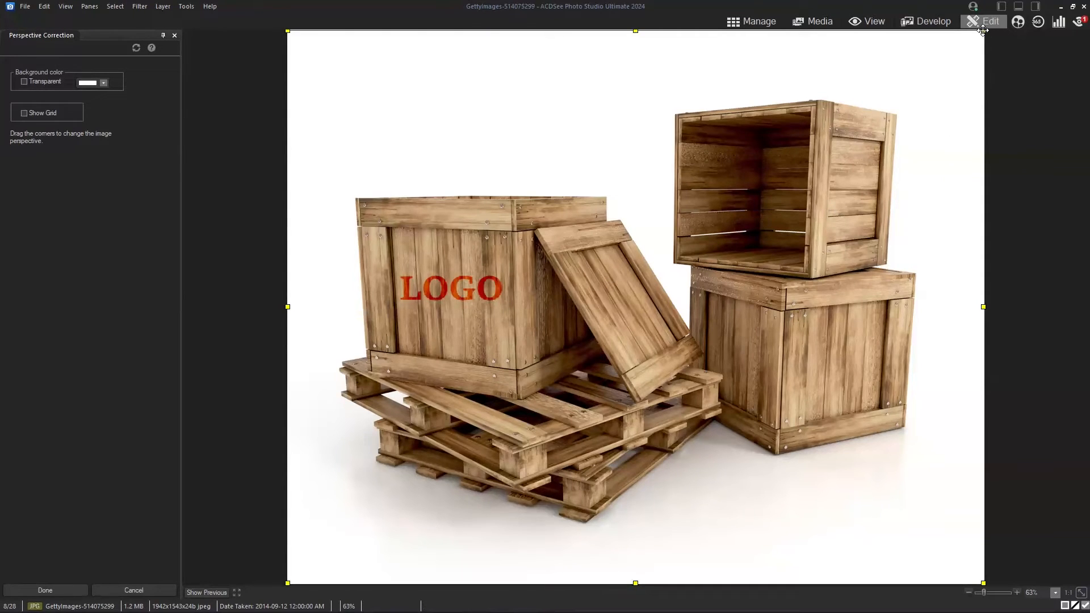
# Distort the LOGO layer's perspective by pulling its corners and sides inward so the text follows the left crate's front face.
pyautogui.moveTo(982, 30); pyautogui.dragTo(851, 76)
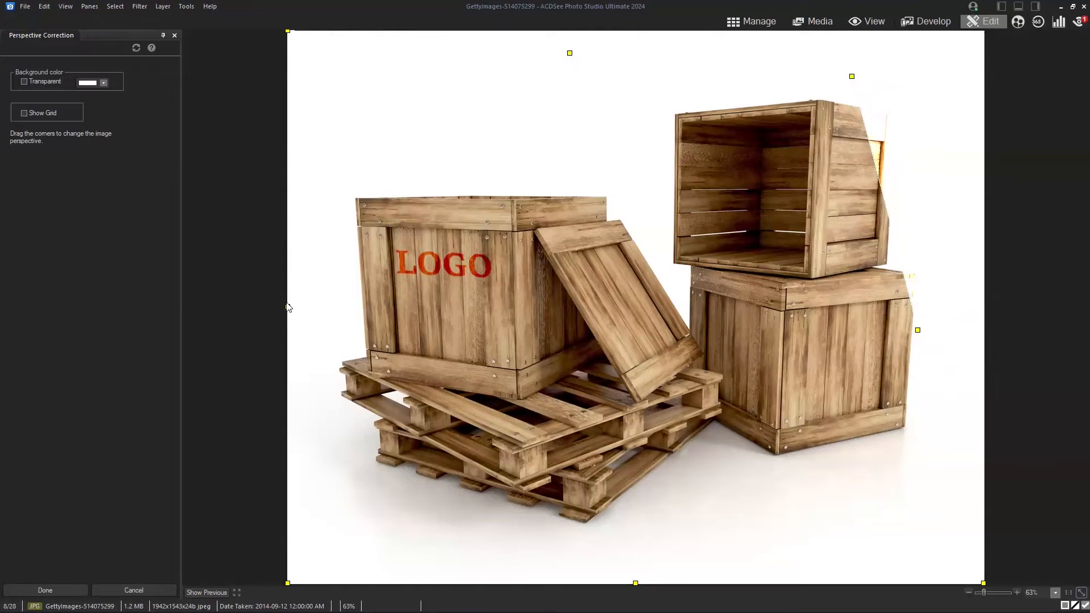
pyautogui.moveTo(289, 308)
pyautogui.mouseDown()
pyautogui.moveTo(314, 309)
pyautogui.moveTo(299, 316)
pyautogui.mouseUp()
pyautogui.moveTo(917, 330); pyautogui.dragTo(881, 330)
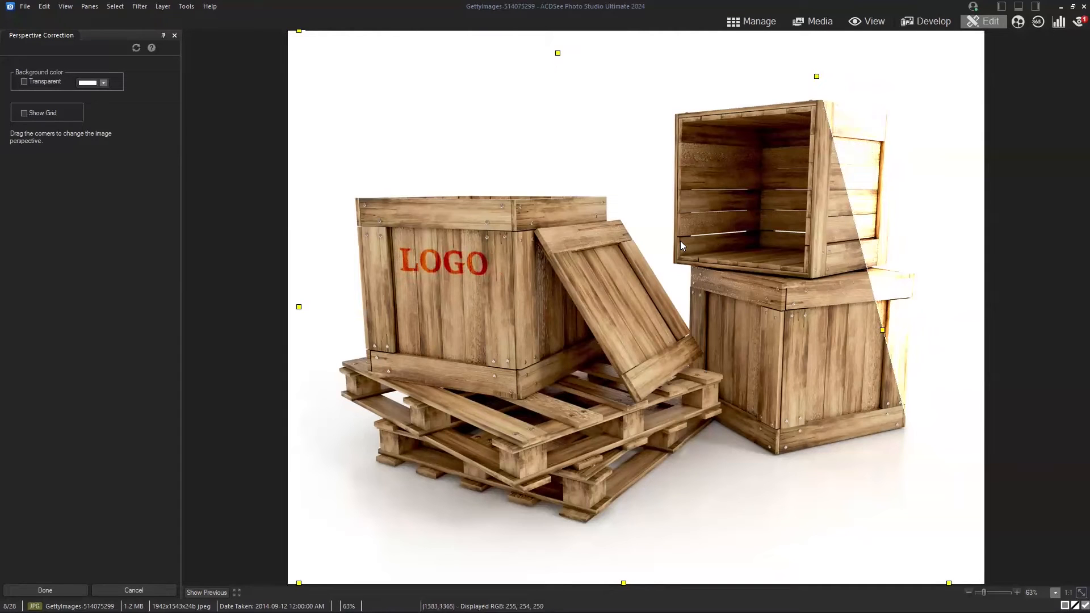
pyautogui.moveTo(948, 583); pyautogui.dragTo(982, 591)
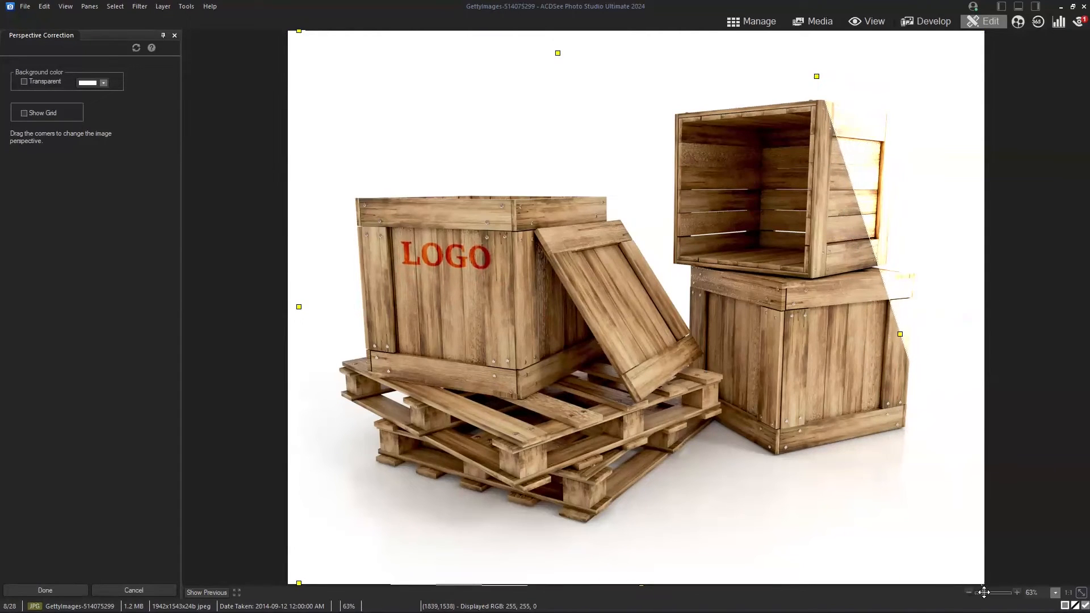
pyautogui.moveTo(299, 583); pyautogui.dragTo(316, 573)
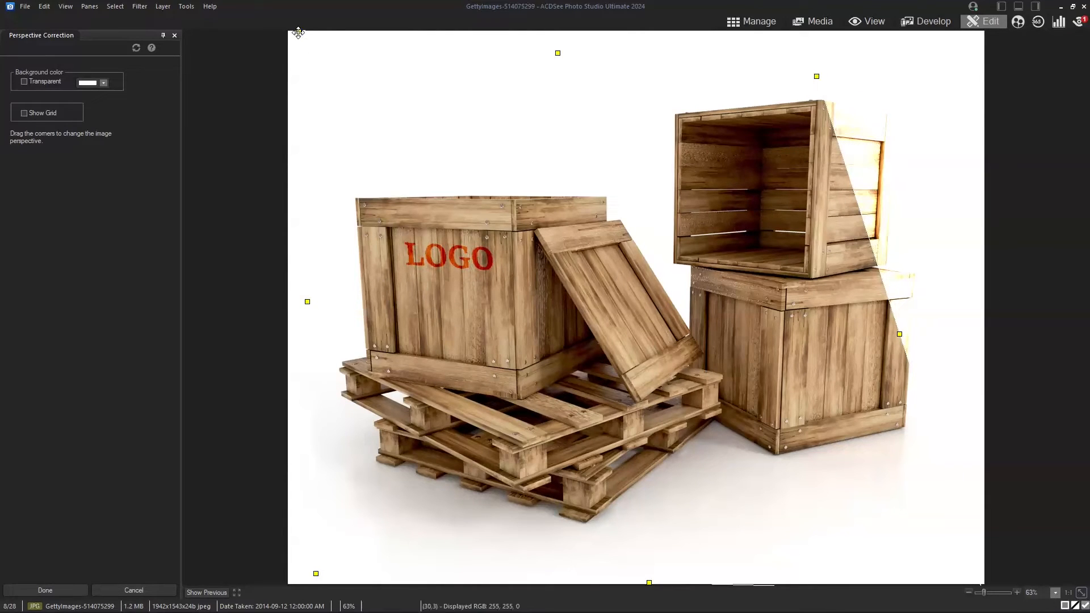
pyautogui.moveTo(297, 33); pyautogui.dragTo(313, 44)
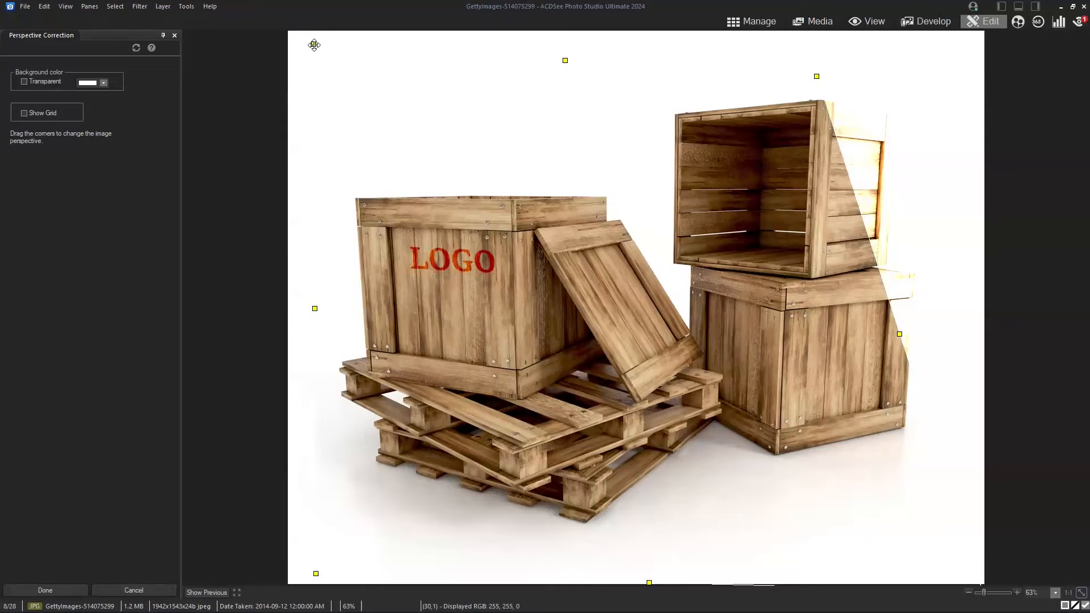
pyautogui.moveTo(817, 76)
pyautogui.mouseDown()
pyautogui.moveTo(844, 68)
pyautogui.moveTo(807, 97)
pyautogui.moveTo(766, 86)
pyautogui.moveTo(793, 53)
pyautogui.moveTo(812, 72)
pyautogui.mouseUp()
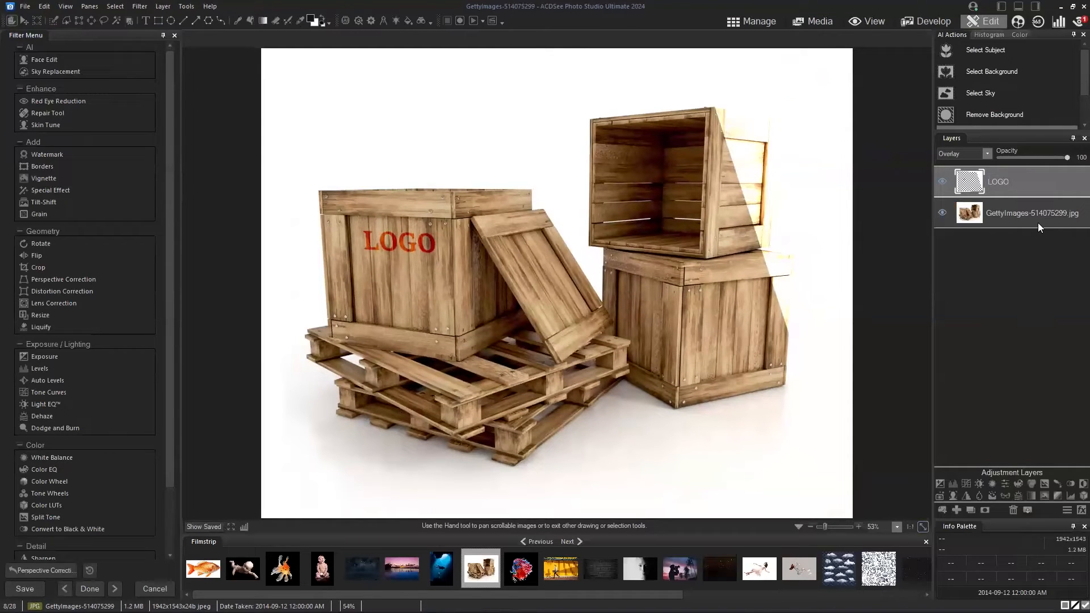
# Move the skewed LOGO layer so the text sits centred on the left crate's front, and commit the placement.
pyautogui.click(24, 21)
pyautogui.moveTo(428, 242); pyautogui.dragTo(398, 298)
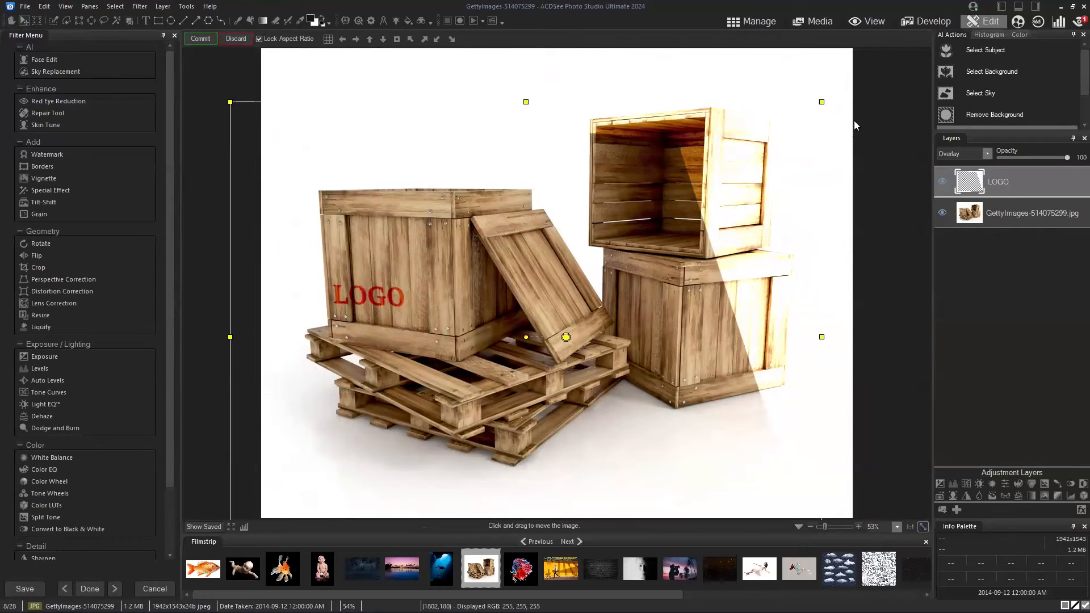
pyautogui.moveTo(651, 219); pyautogui.dragTo(701, 244)
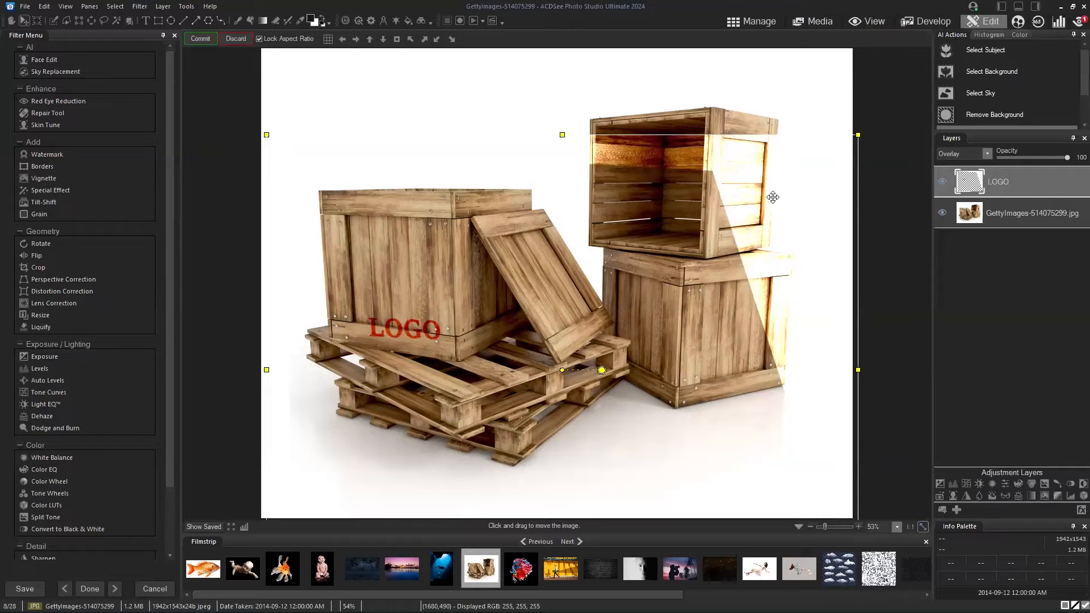
pyautogui.moveTo(642, 256); pyautogui.dragTo(680, 188)
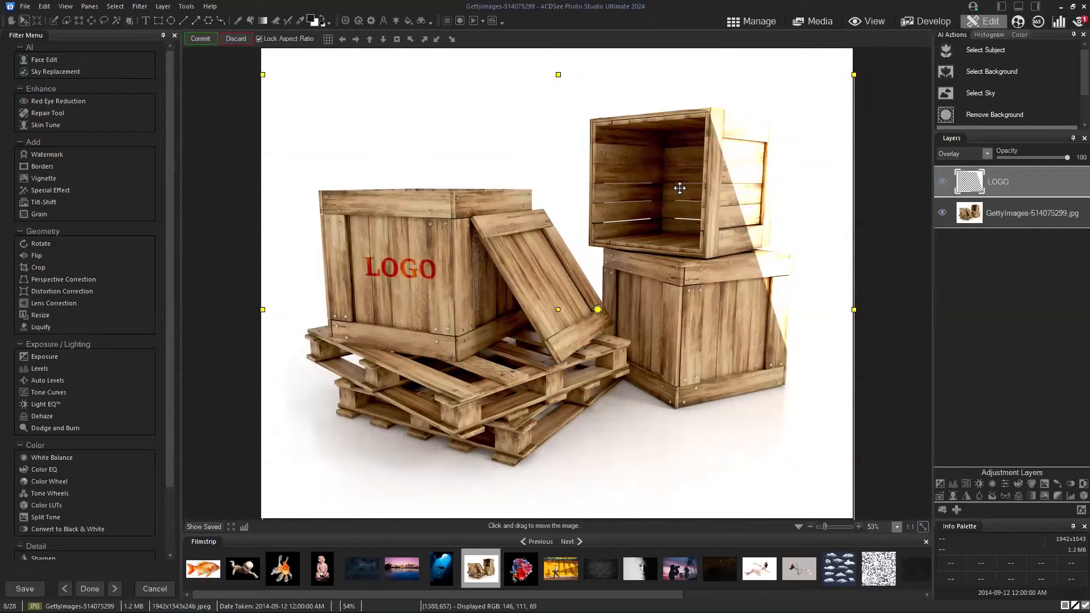
pyautogui.click(198, 39)
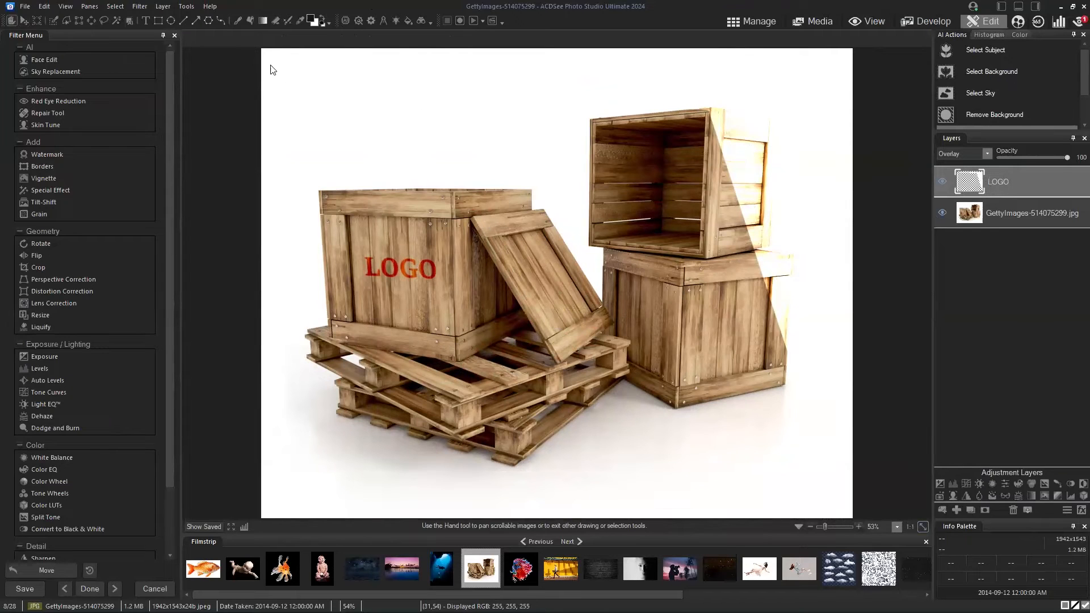
# Erase the leftover brightened wedge of the LOGO layer over the upper stacked crate.
pyautogui.click(277, 21)
pyautogui.moveTo(790, 160); pyautogui.dragTo(732, 194)
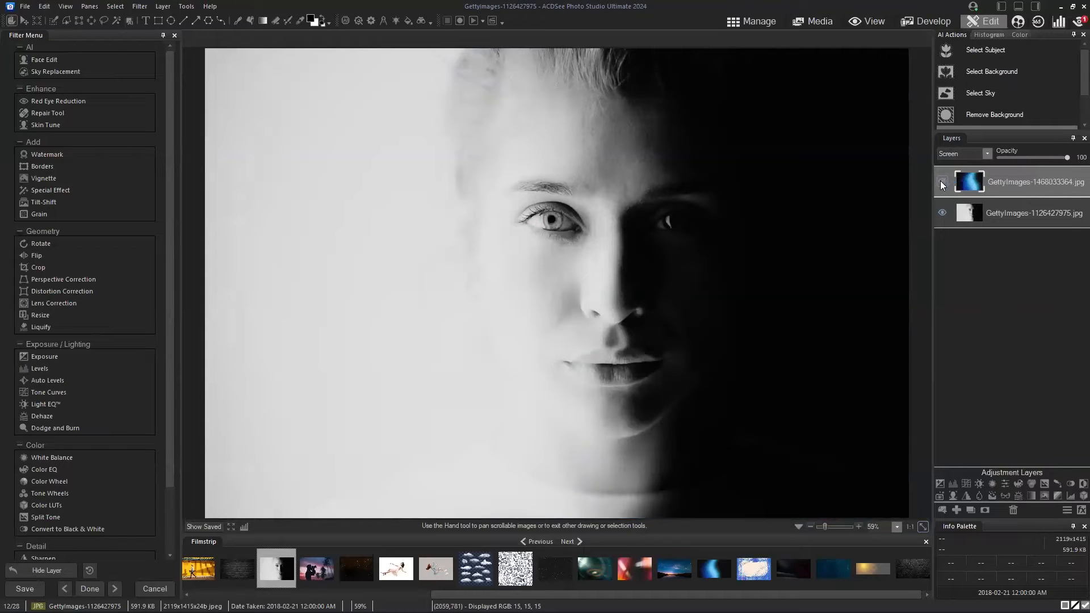
# Show the blue light layer over the face portrait and cycle its blend mode through Multiply, Dodge and Overlay to Difference.
pyautogui.click(940, 181)
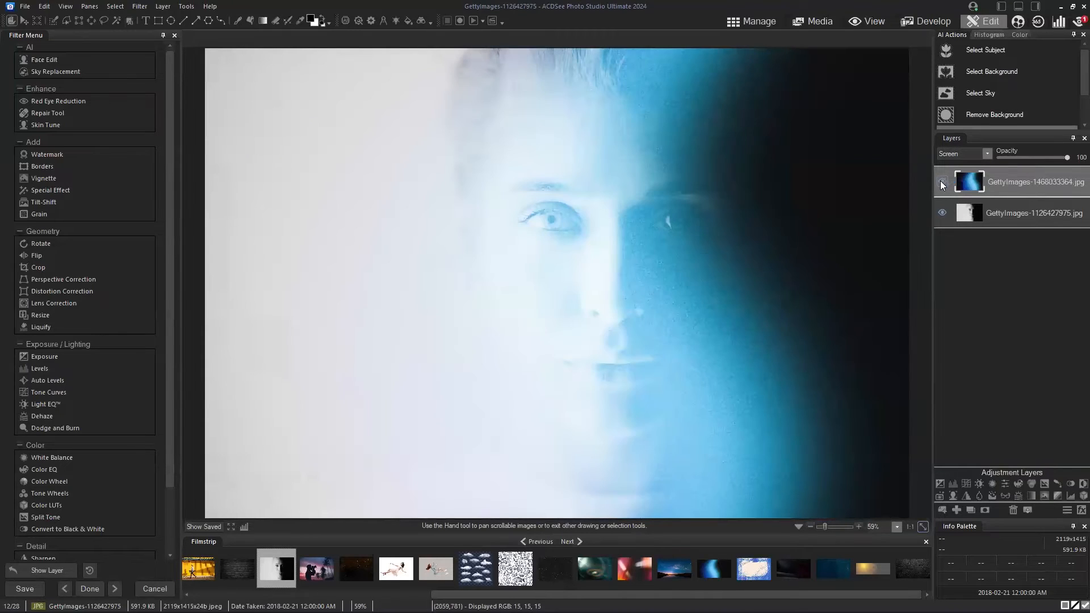
pyautogui.click(984, 157)
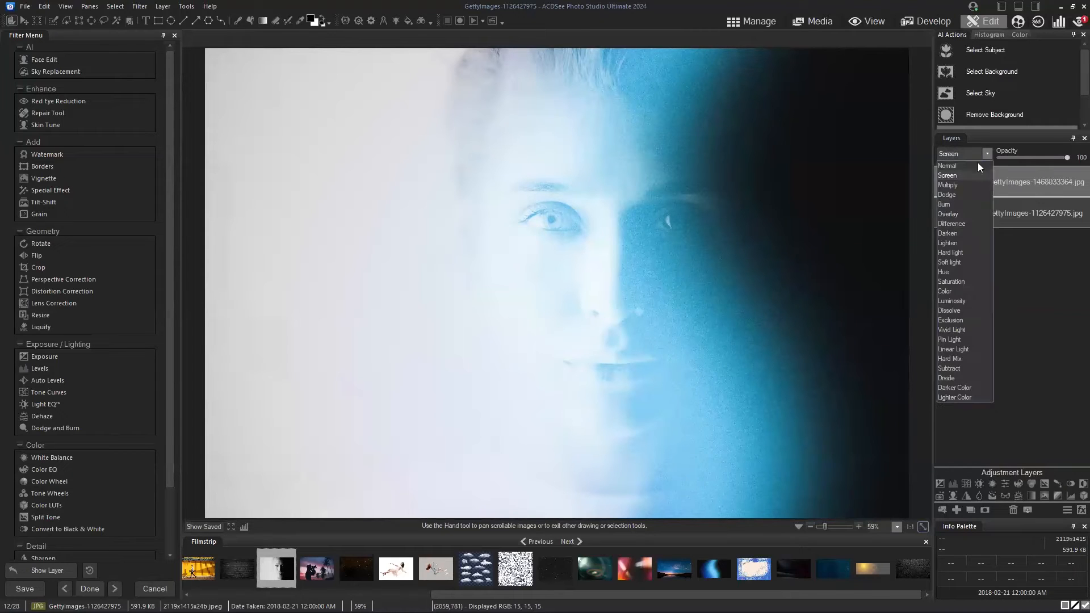
pyautogui.click(973, 180)
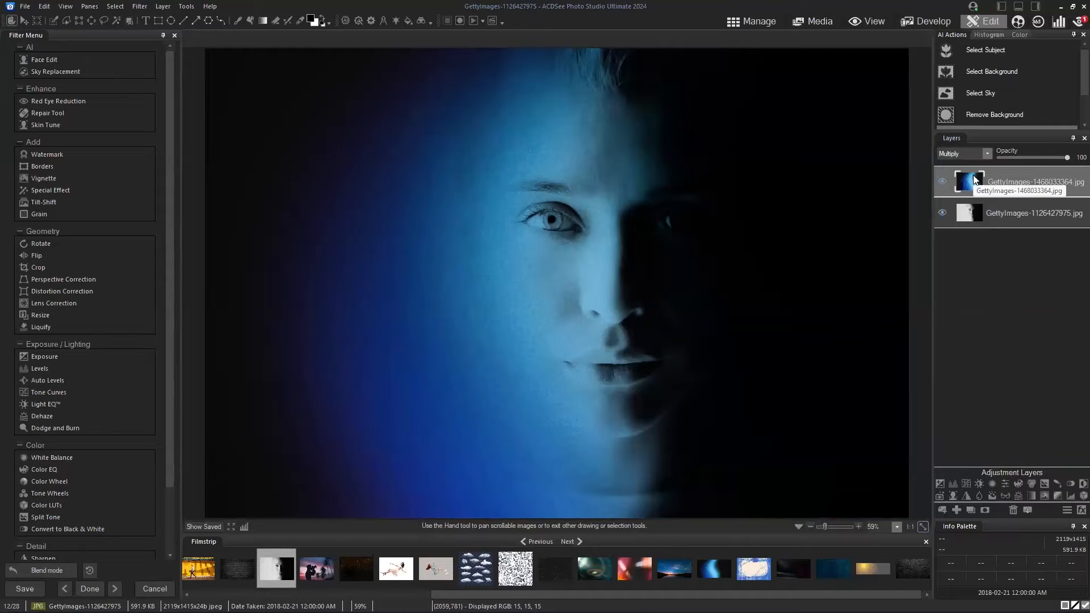
pyautogui.press('Down')
pyautogui.press('Down')
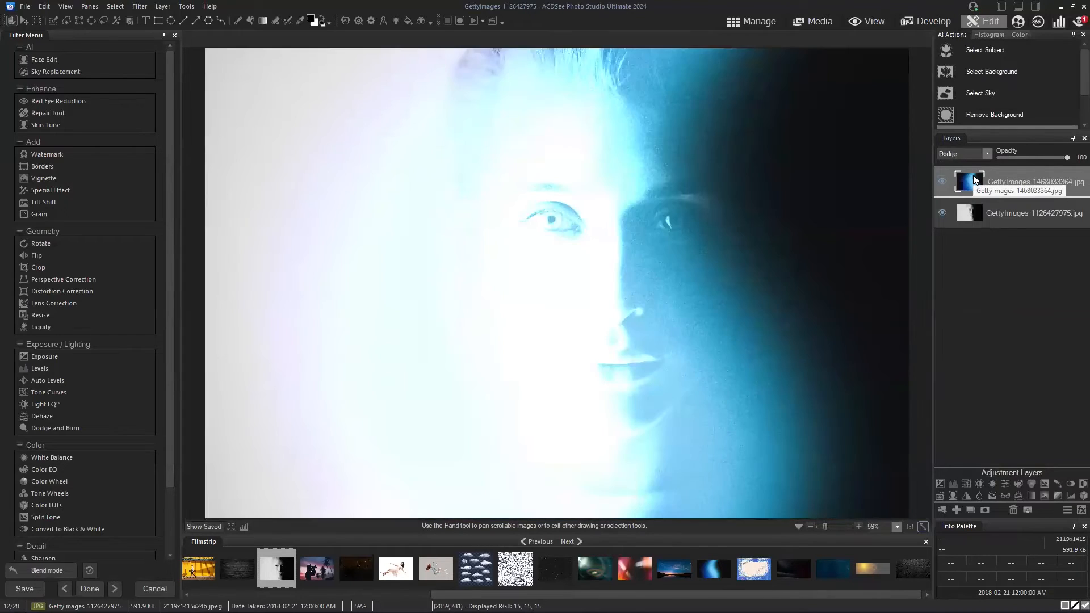
pyautogui.press('Down')
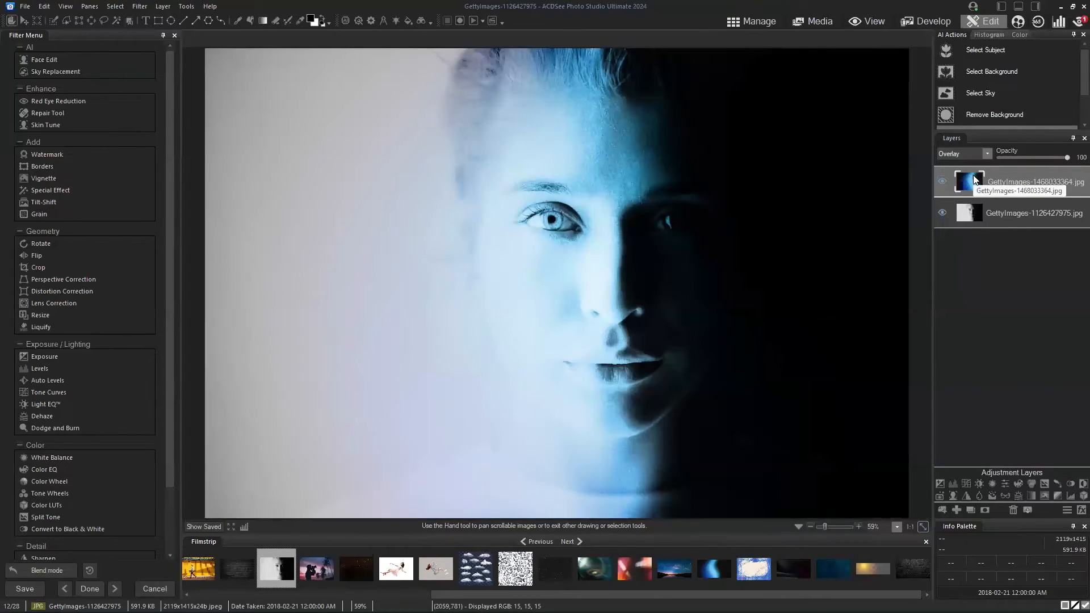
pyautogui.press('Down')
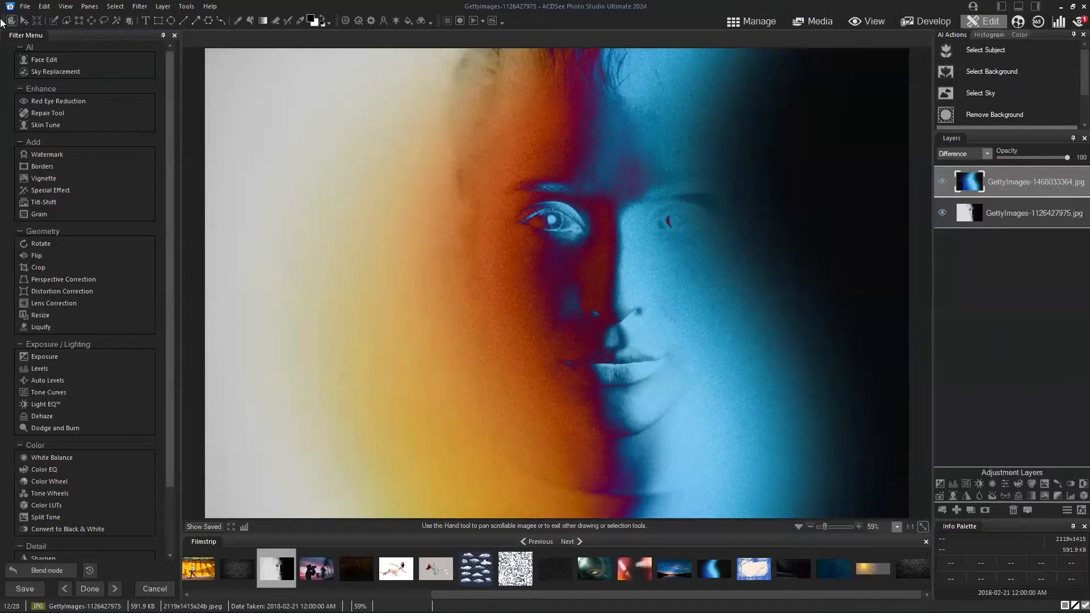
# Move the blue light layer slightly left over the portrait to adjust where its colours fall on the face.
pyautogui.click(24, 21)
pyautogui.moveTo(720, 385); pyautogui.dragTo(685, 382)
pyautogui.moveTo(547, 299)
pyautogui.mouseDown()
pyautogui.moveTo(518, 316)
pyautogui.moveTo(579, 316)
pyautogui.moveTo(540, 316)
pyautogui.mouseUp()
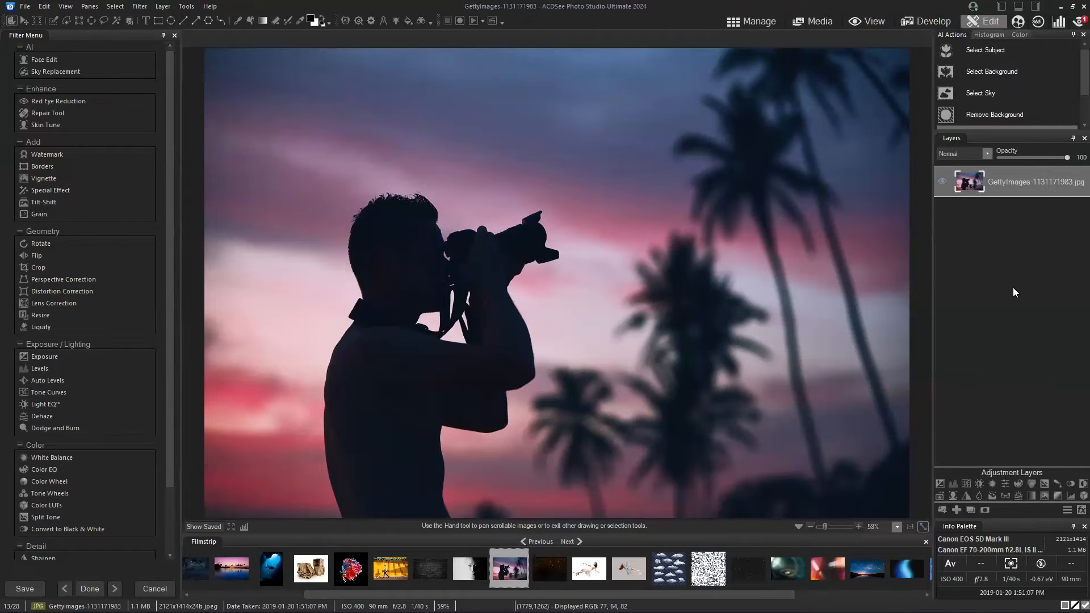
# Add the dust-and-scratches image GettyImages-1273852653.jpg as a layer above the photographer silhouette, enlarge it to cover the canvas and commit.
pyautogui.click(994, 114)
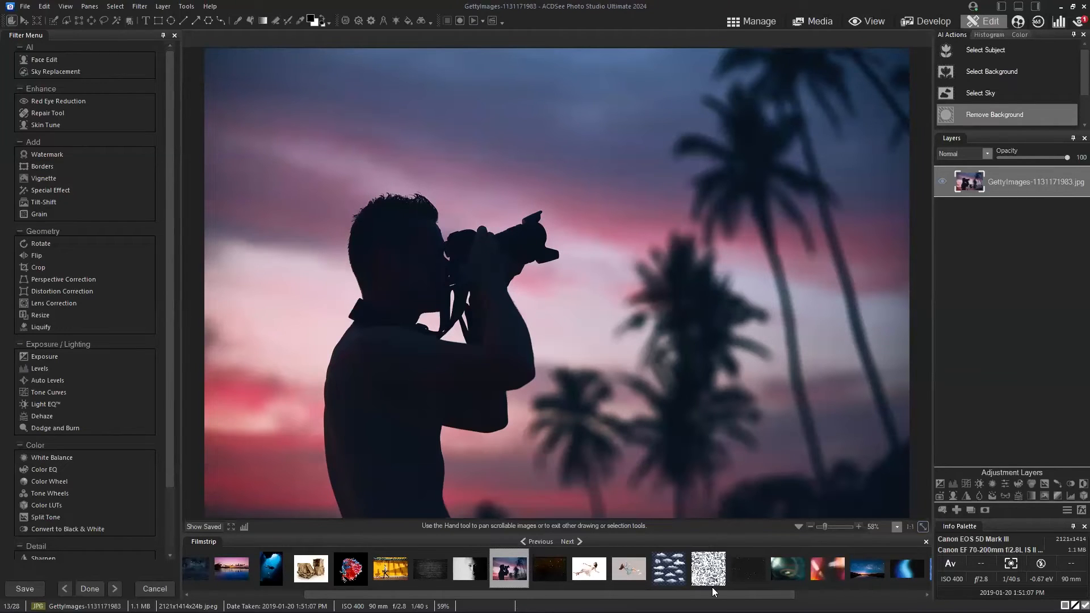
pyautogui.scroll(-5, 556, 568)
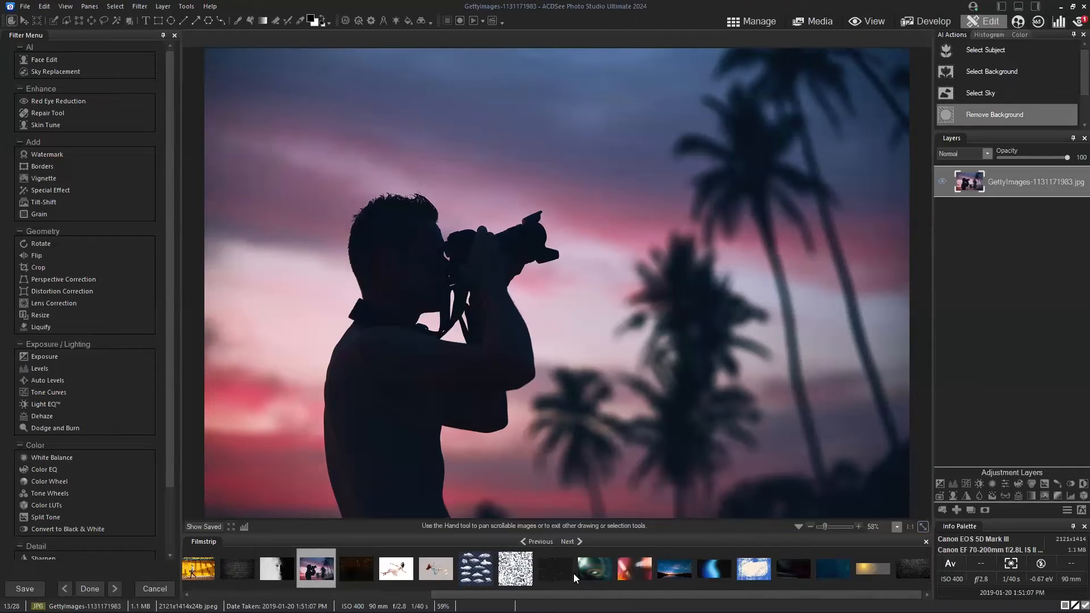
pyautogui.moveTo(552, 575); pyautogui.dragTo(963, 240)
pyautogui.moveTo(987, 172); pyautogui.dragTo(982, 176)
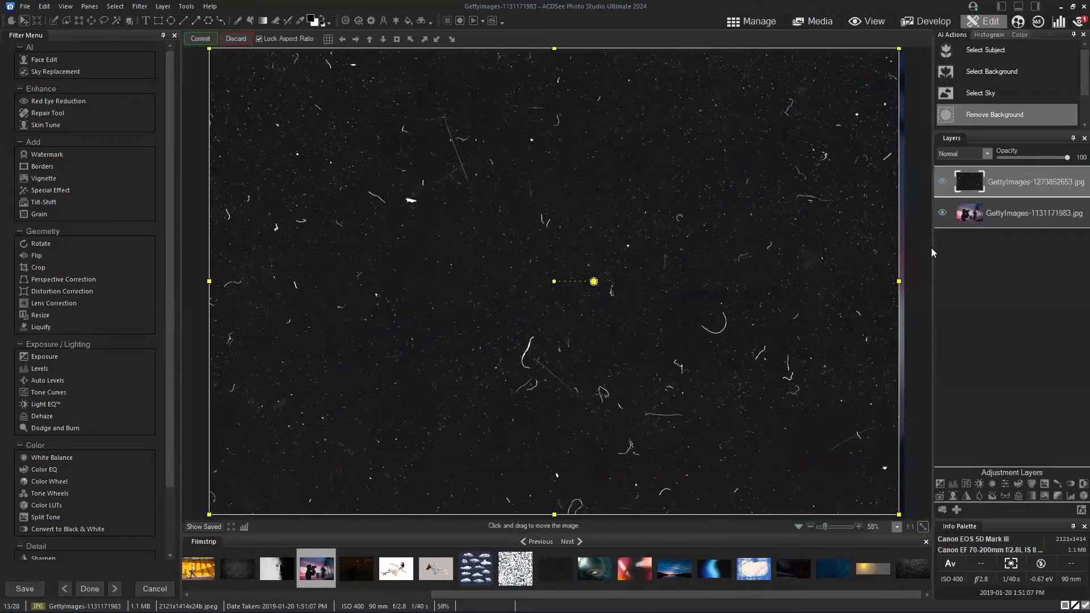
pyautogui.moveTo(897, 280); pyautogui.dragTo(873, 277)
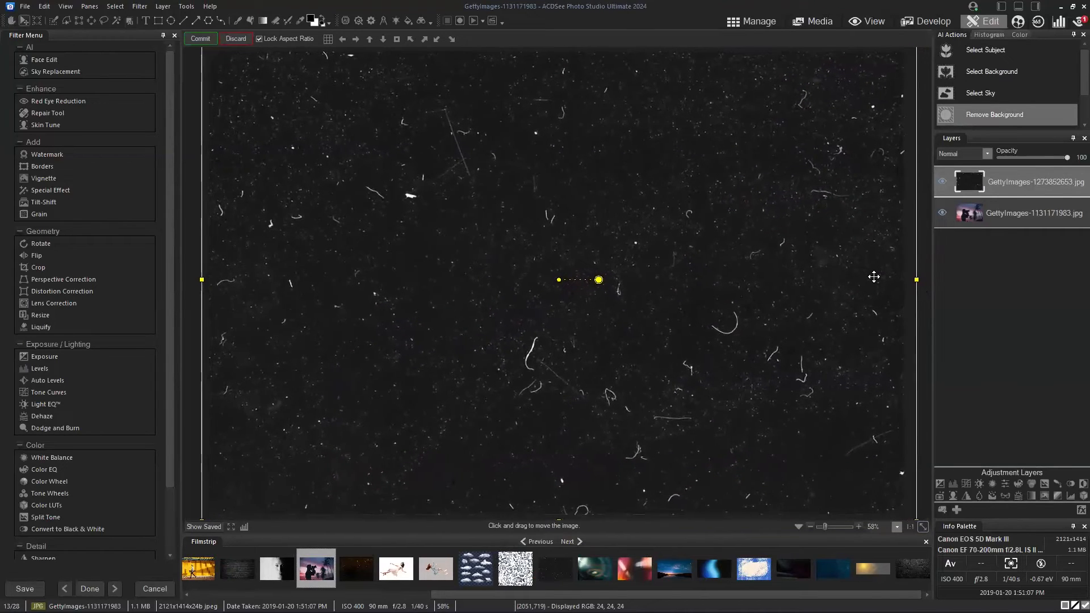
pyautogui.click(200, 39)
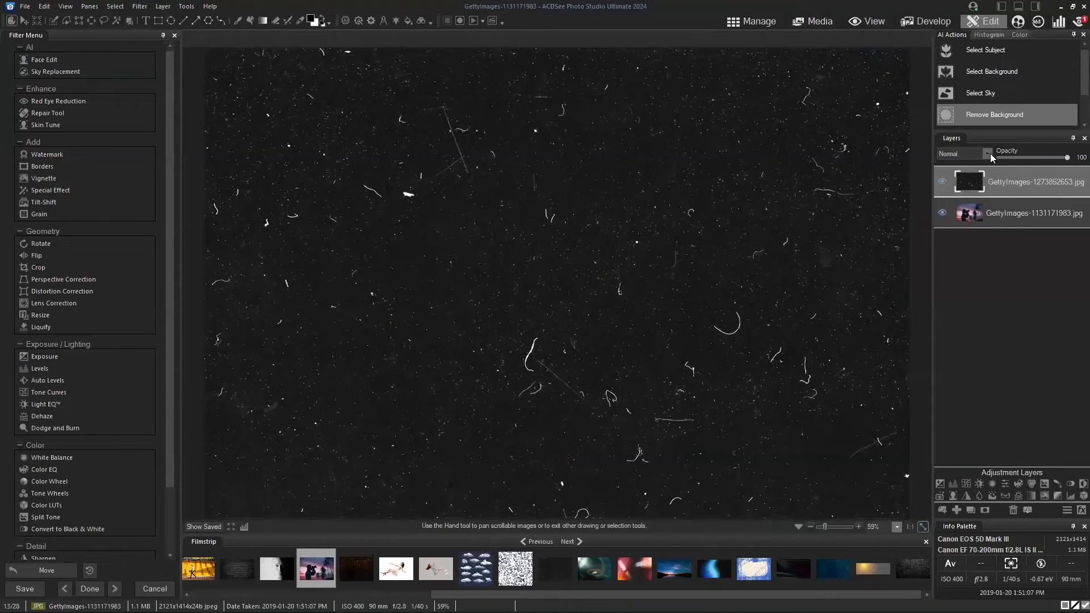
# Try the Screen, Multiply and Dodge blend modes in turn on the dust-and-scratches layer.
pyautogui.click(989, 153)
pyautogui.click(976, 174)
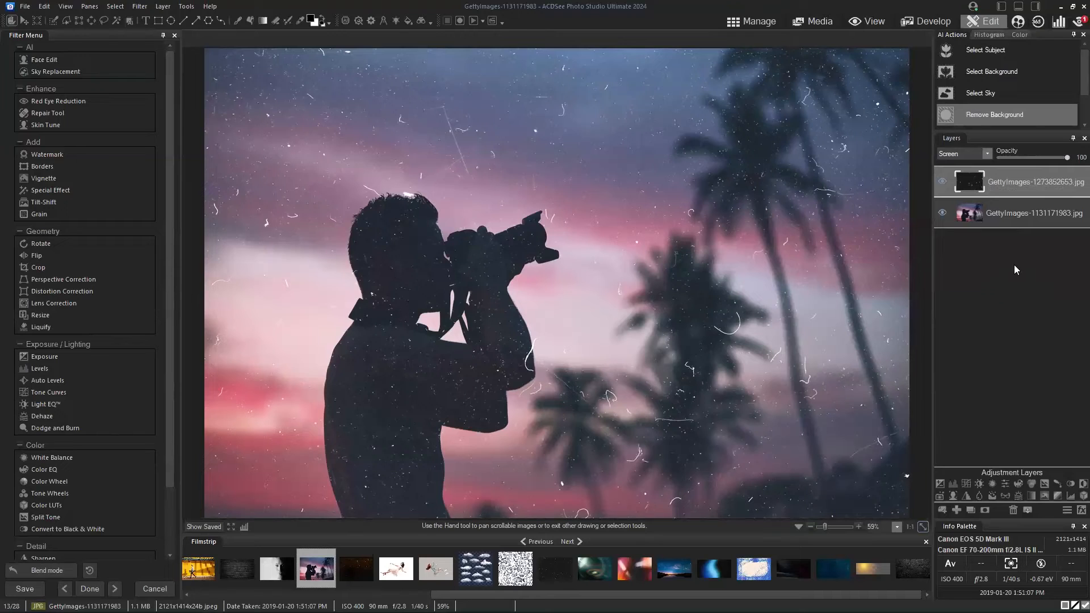
pyautogui.click(988, 156)
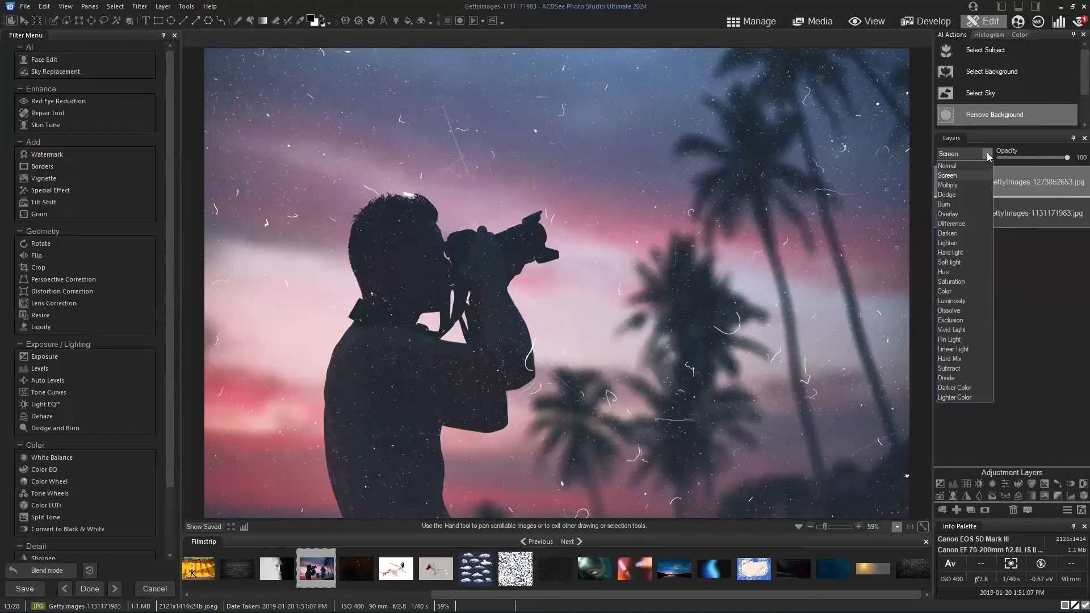
pyautogui.click(974, 183)
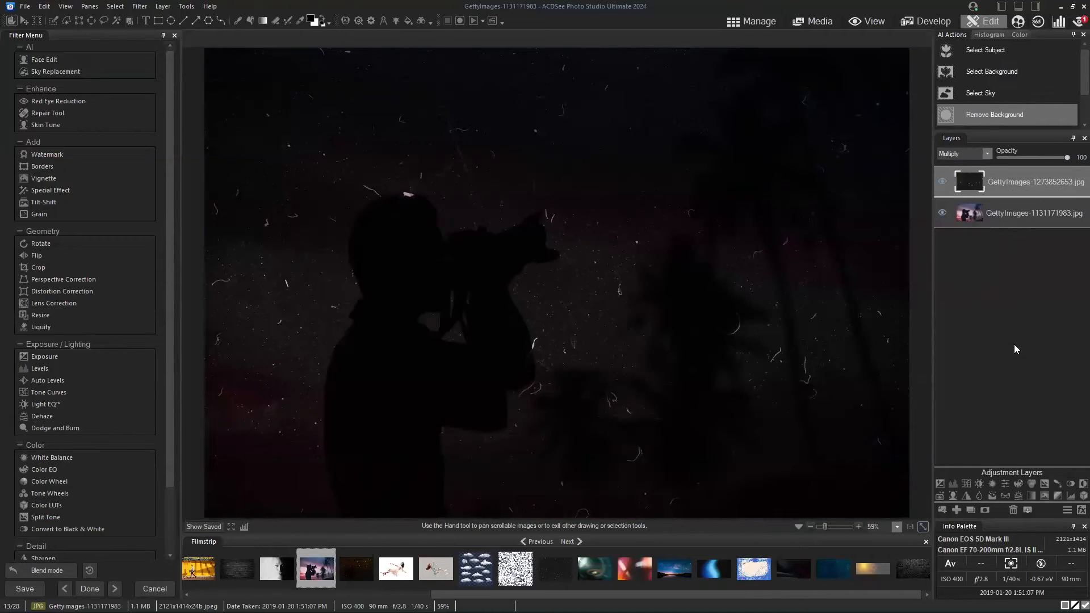
pyautogui.click(988, 156)
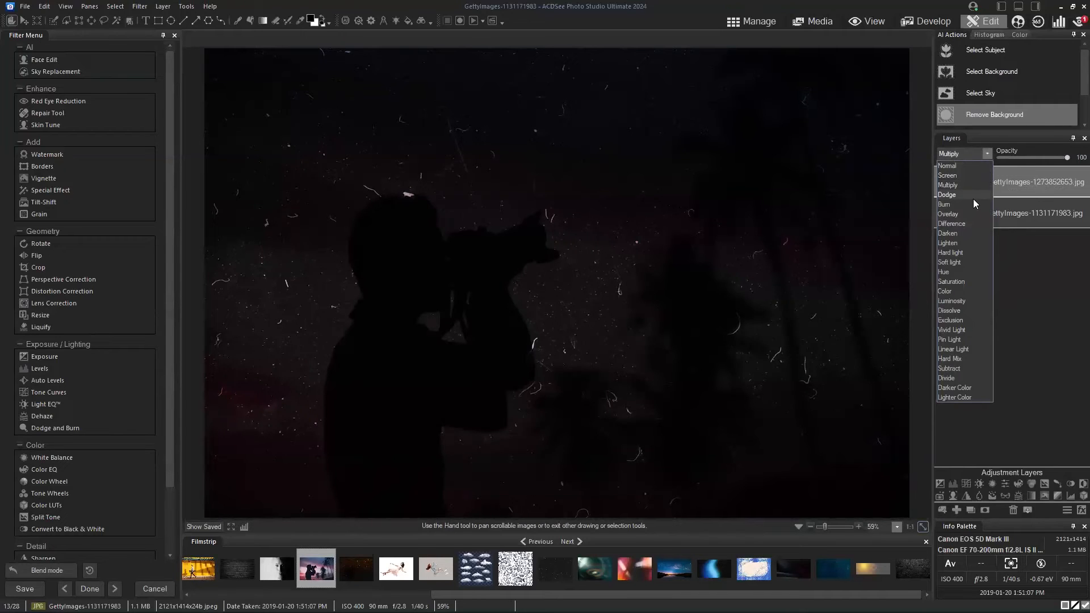
pyautogui.click(972, 197)
# Compare Screen with Dodge again on the dust-and-scratches layer, and try the Burn blend mode.
pyautogui.click(989, 152)
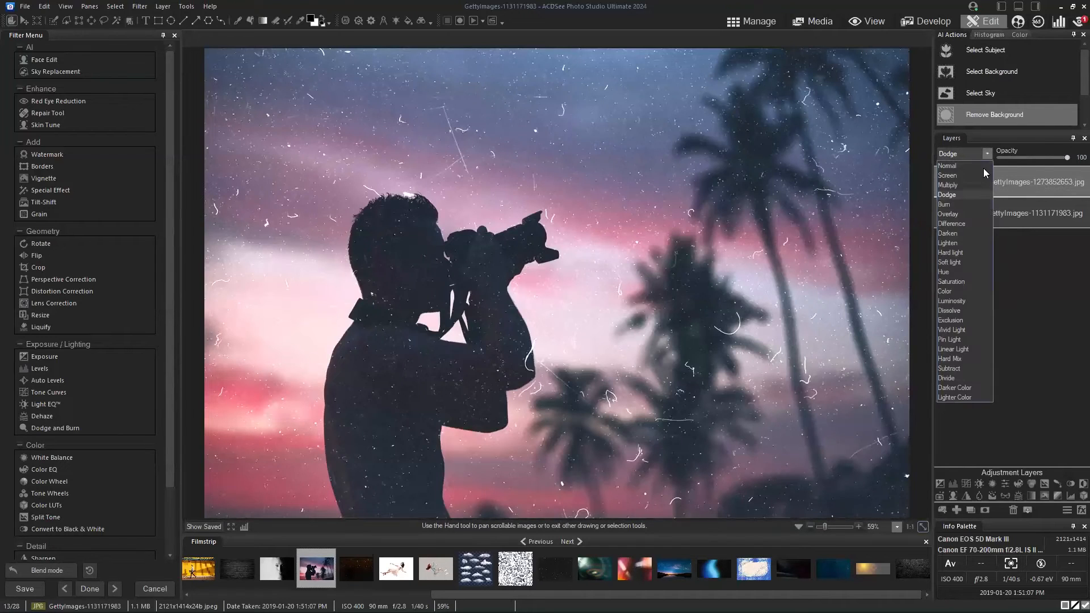
pyautogui.click(979, 175)
pyautogui.click(985, 154)
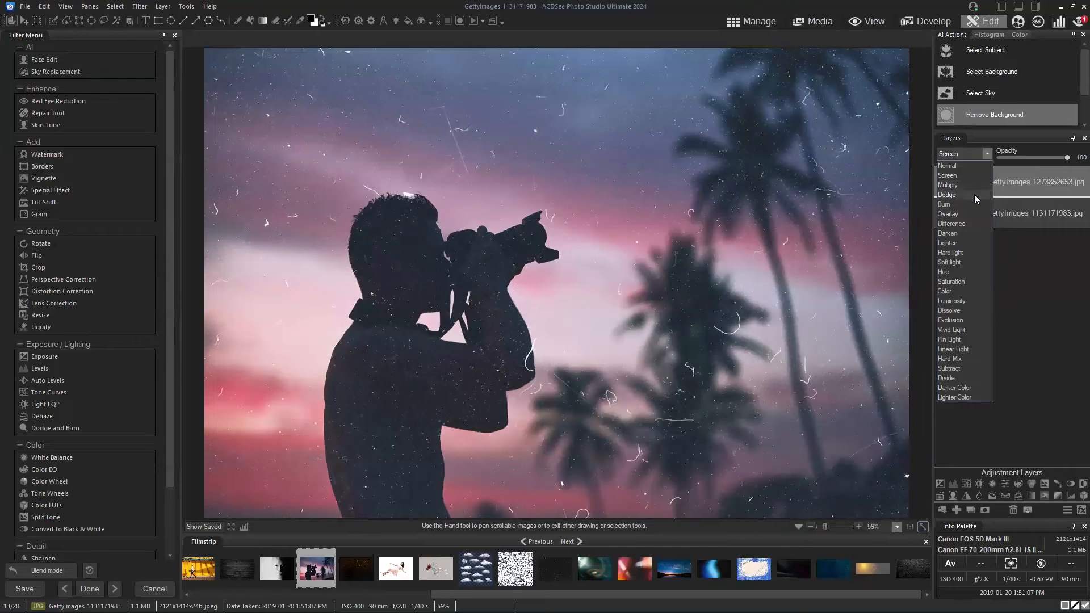
pyautogui.click(973, 194)
pyautogui.click(988, 158)
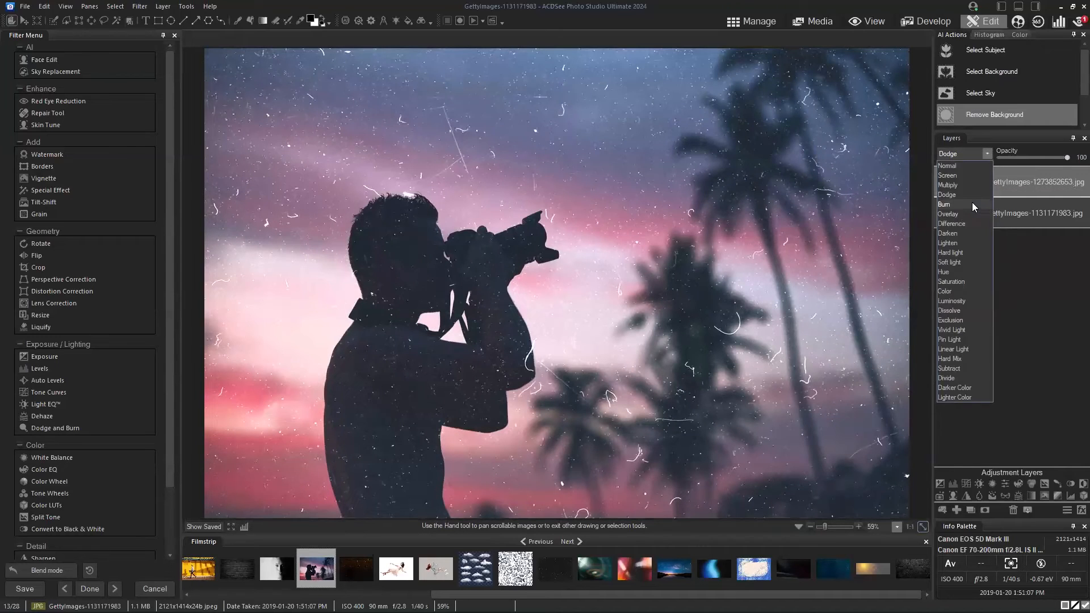
pyautogui.click(972, 203)
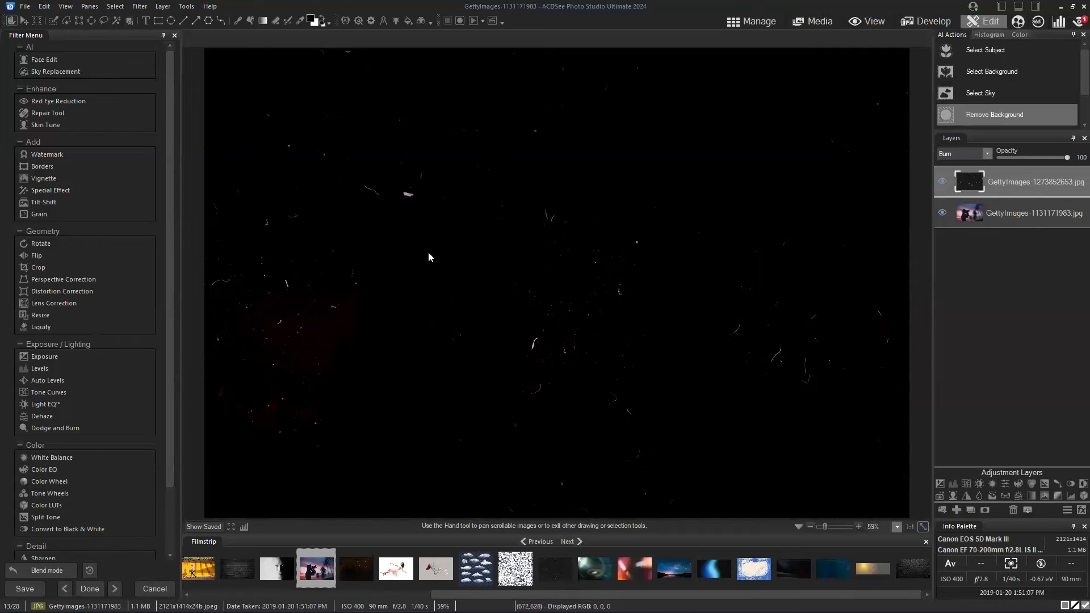
# Switch the dust-and-scratches layer's blend mode to Overlay, Difference and finally Darken.
pyautogui.click(987, 154)
pyautogui.click(966, 216)
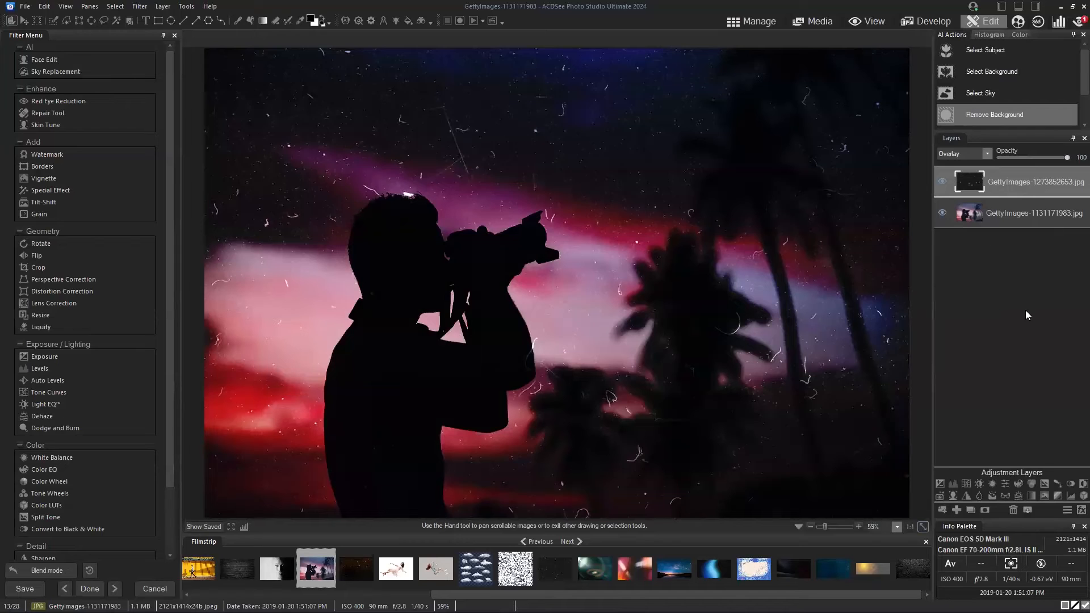
pyautogui.click(987, 153)
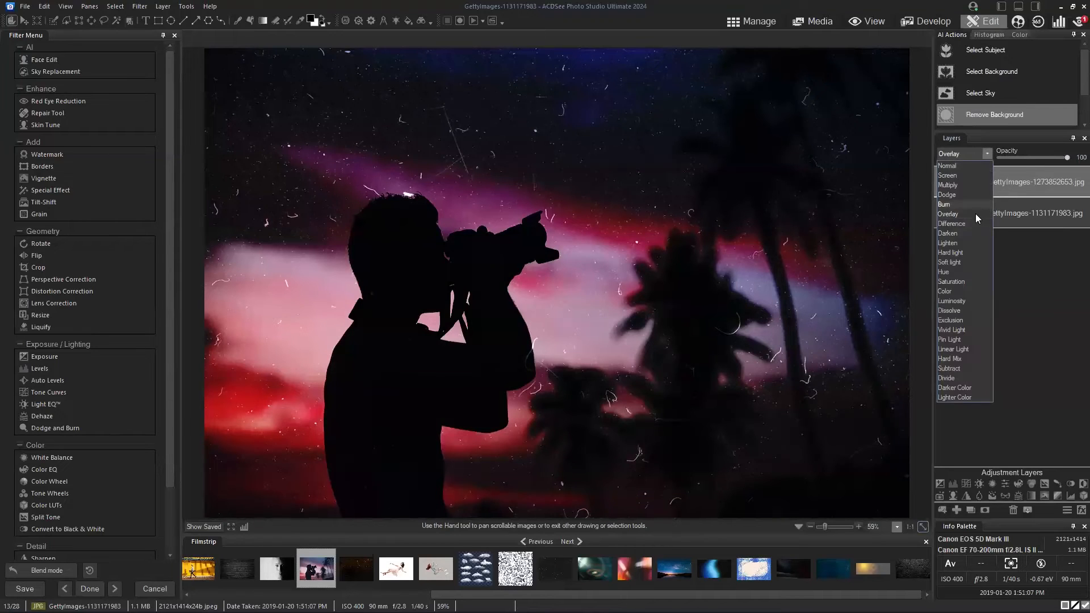
pyautogui.click(971, 225)
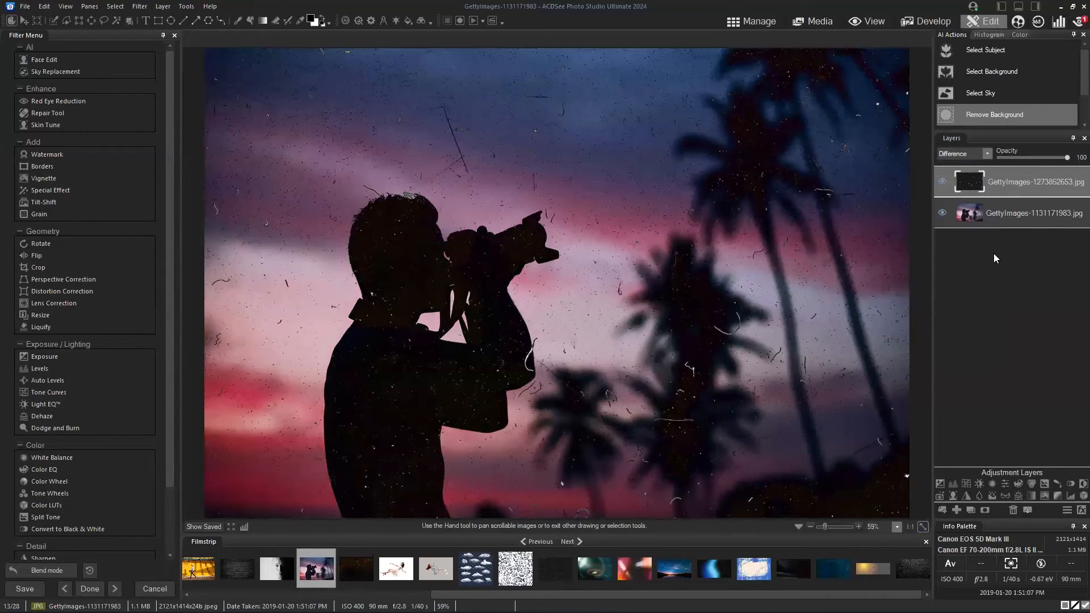
pyautogui.press('Down')
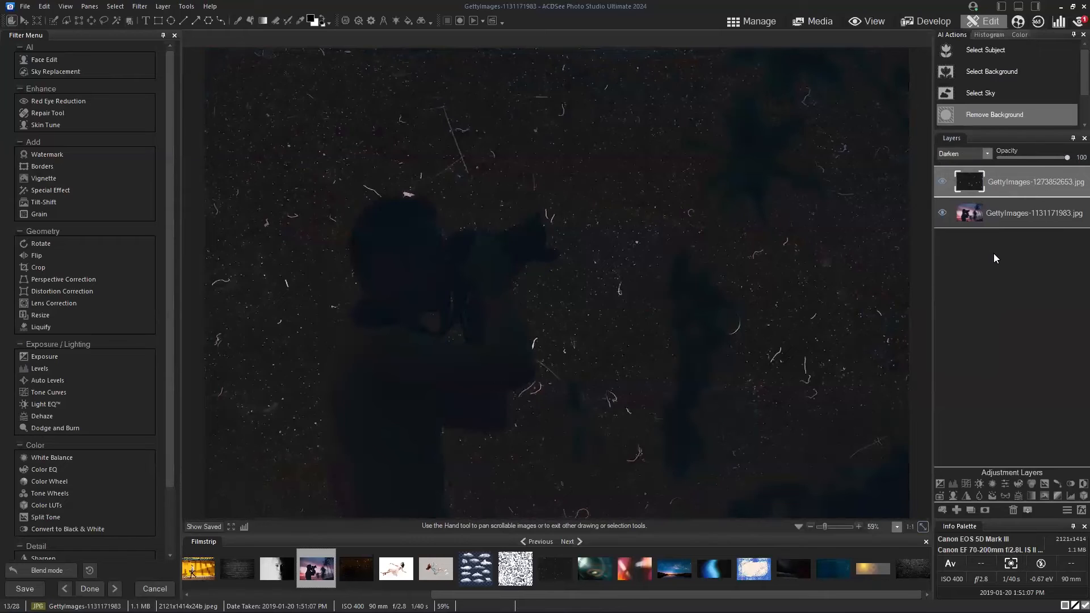
# Compare Lighten with Screen on the dust-and-scratches layer, then keep Lighten and leave its opacity at 100.
pyautogui.press('Down')
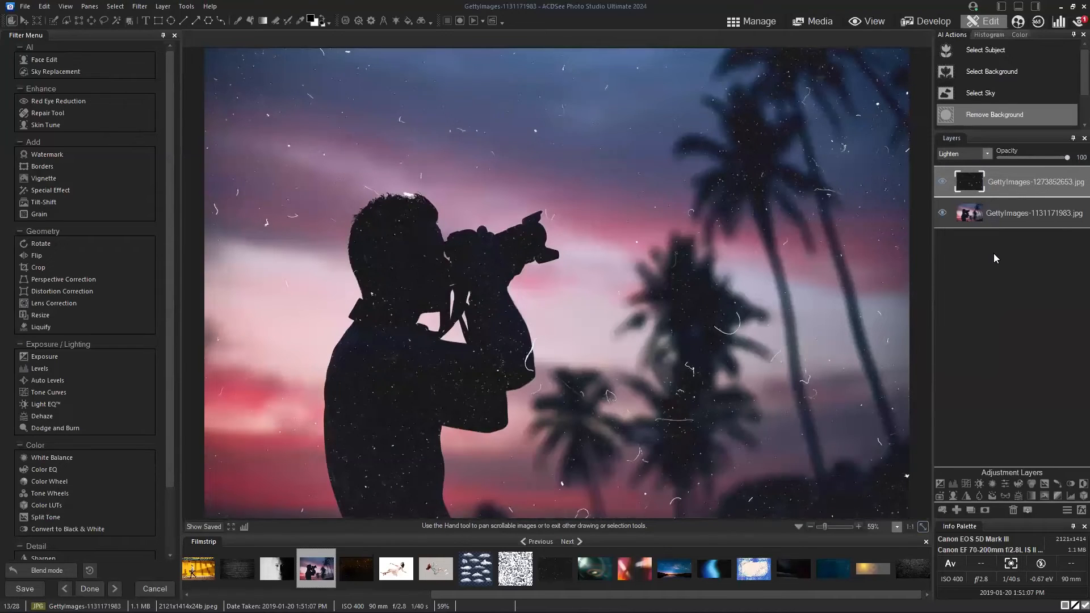
pyautogui.click(990, 154)
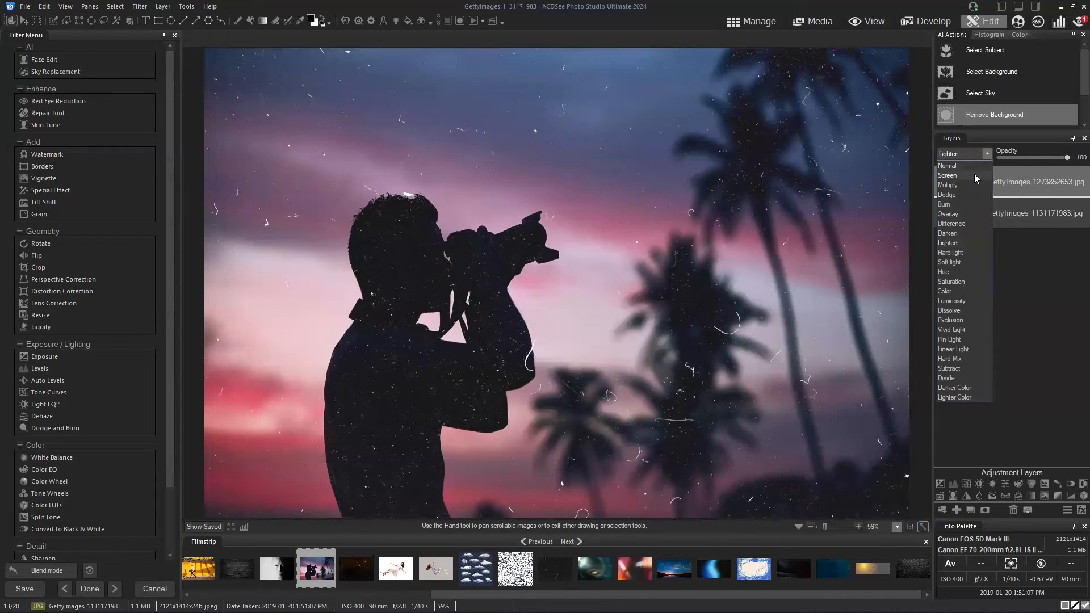
pyautogui.click(974, 174)
pyautogui.click(986, 154)
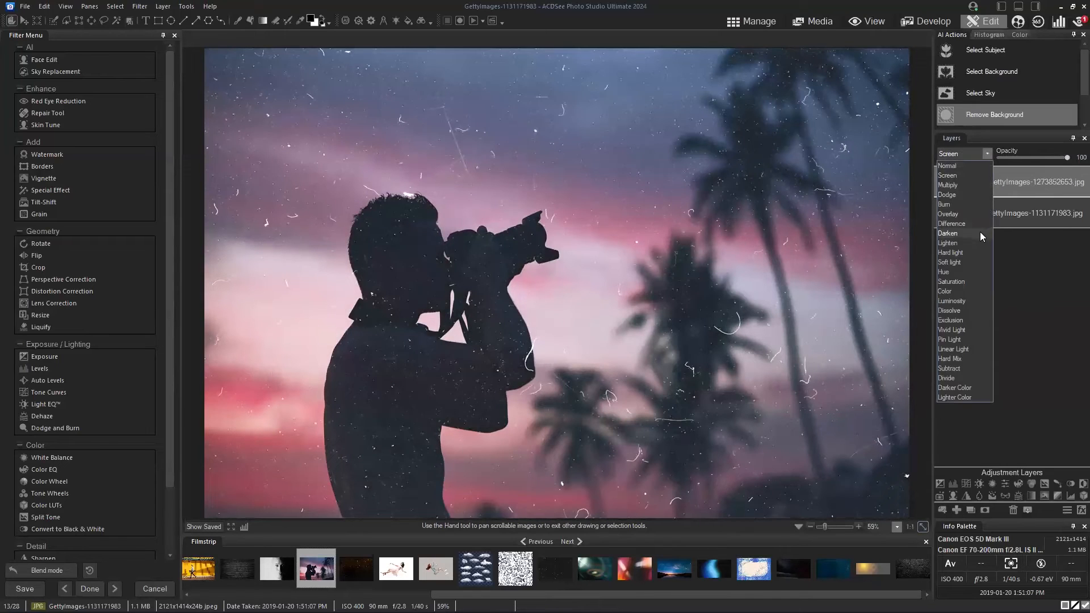
pyautogui.click(975, 242)
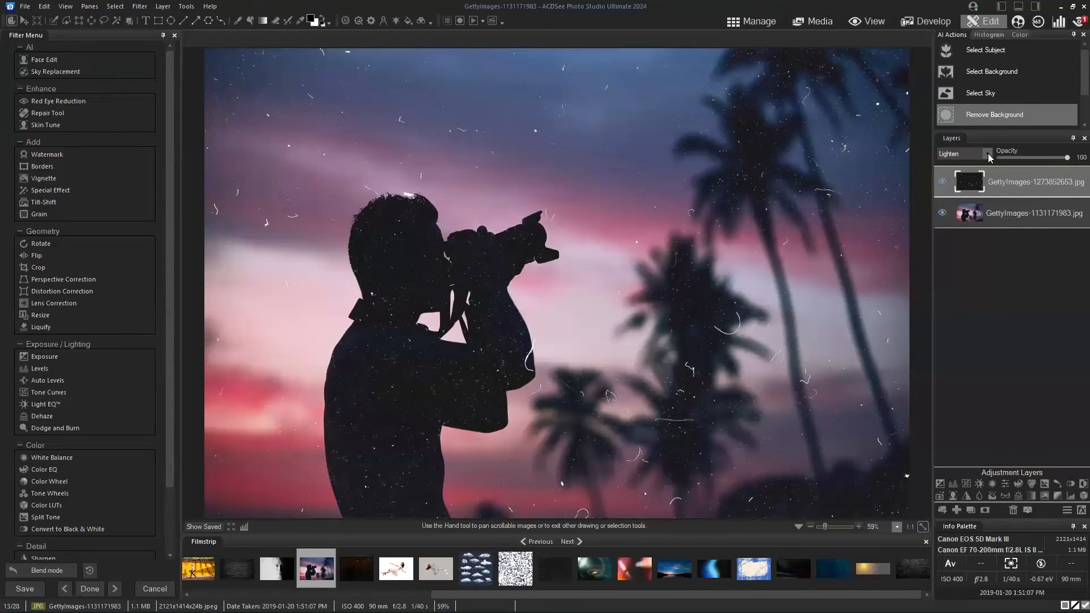
pyautogui.moveTo(1032, 157); pyautogui.dragTo(1074, 170)
# Add the light-leak image GettyImages-1307373869.jpg as the top layer and set its blend mode to Screen.
pyautogui.moveTo(595, 573); pyautogui.dragTo(980, 190)
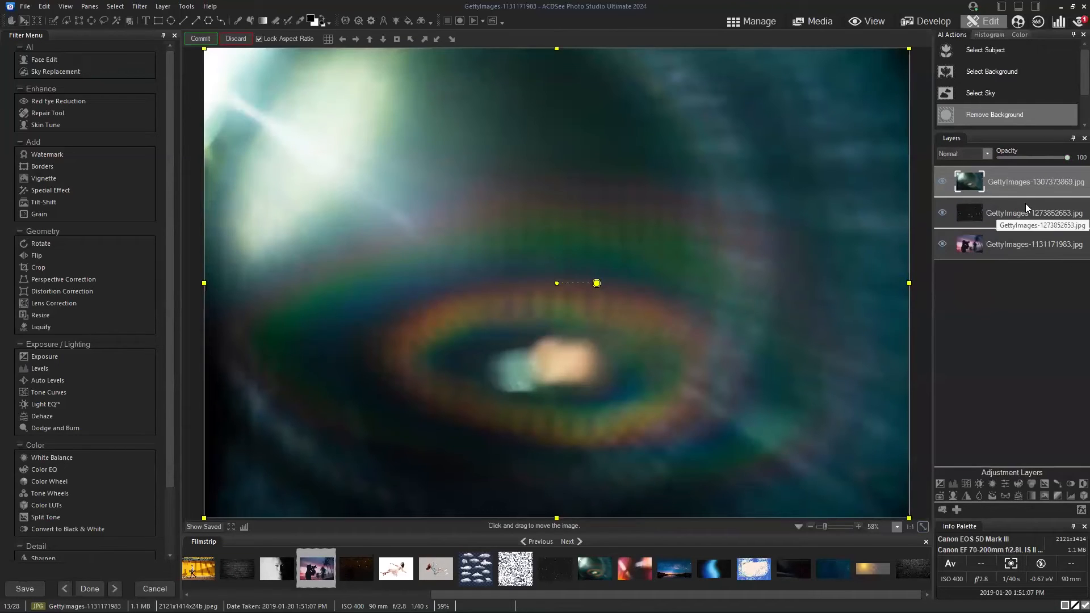
pyautogui.click(987, 152)
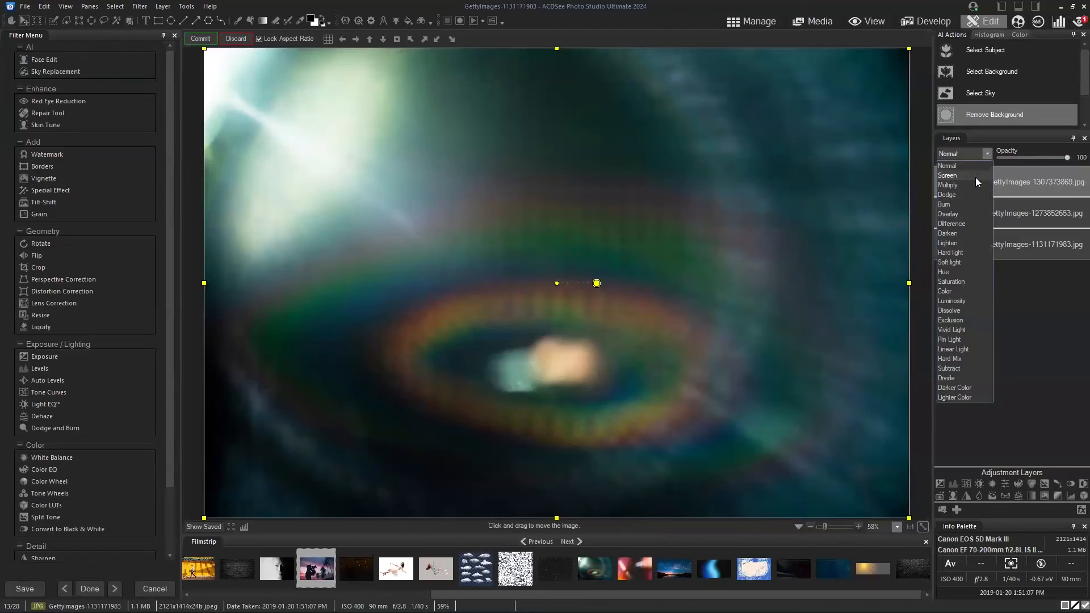
pyautogui.click(975, 177)
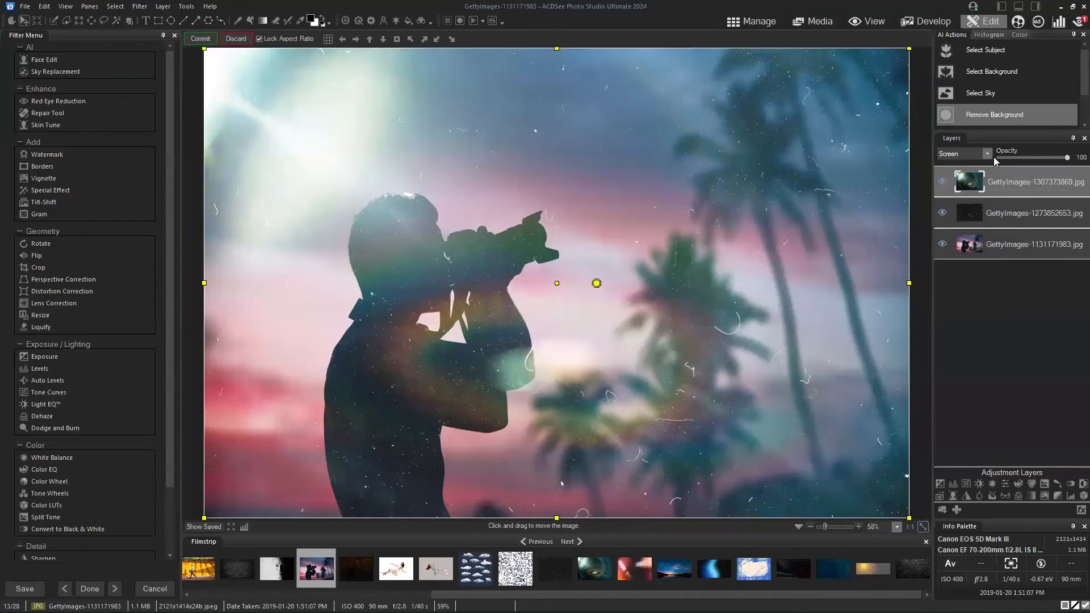
# Try the Burn and Dodge blend modes on the light-leak layer.
pyautogui.press('Up')
pyautogui.press('Down')
pyautogui.press('Down')
pyautogui.press('Down')
pyautogui.press('Down')
pyautogui.press('Down')
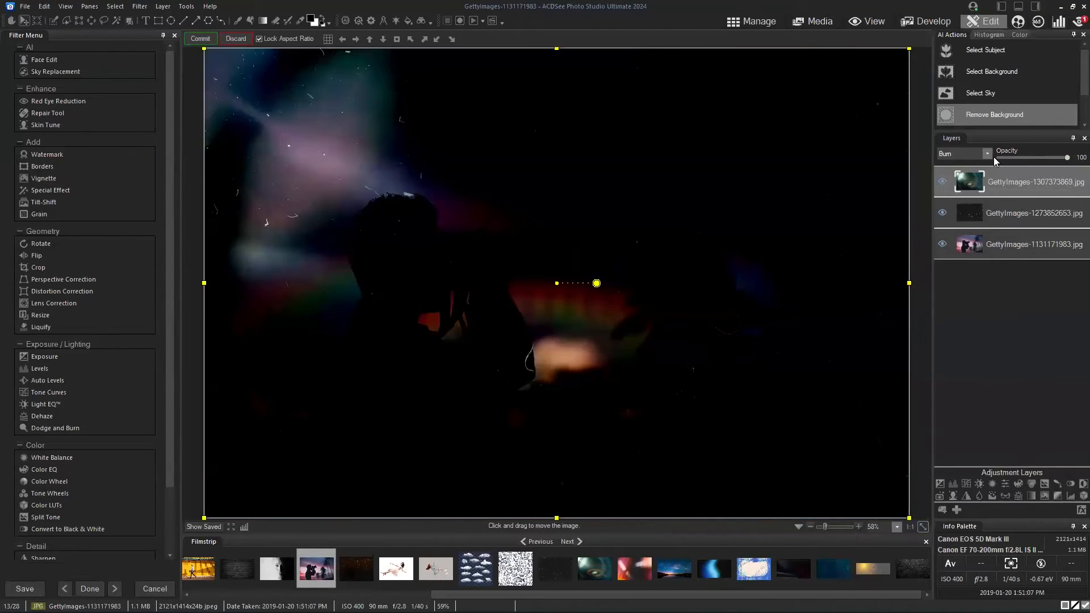
pyautogui.press('Down')
pyautogui.press('Up')
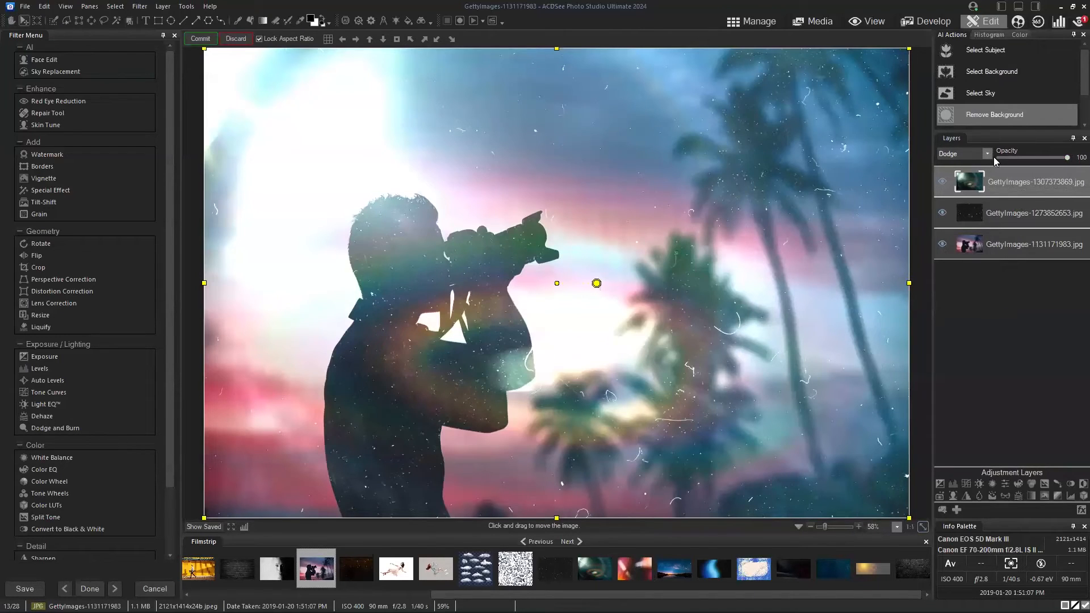
# Step the light-leak layer through Overlay, Darken and Hard light, ending on the Soft light blend mode.
pyautogui.press('Up')
pyautogui.press('Up')
pyautogui.press('Up')
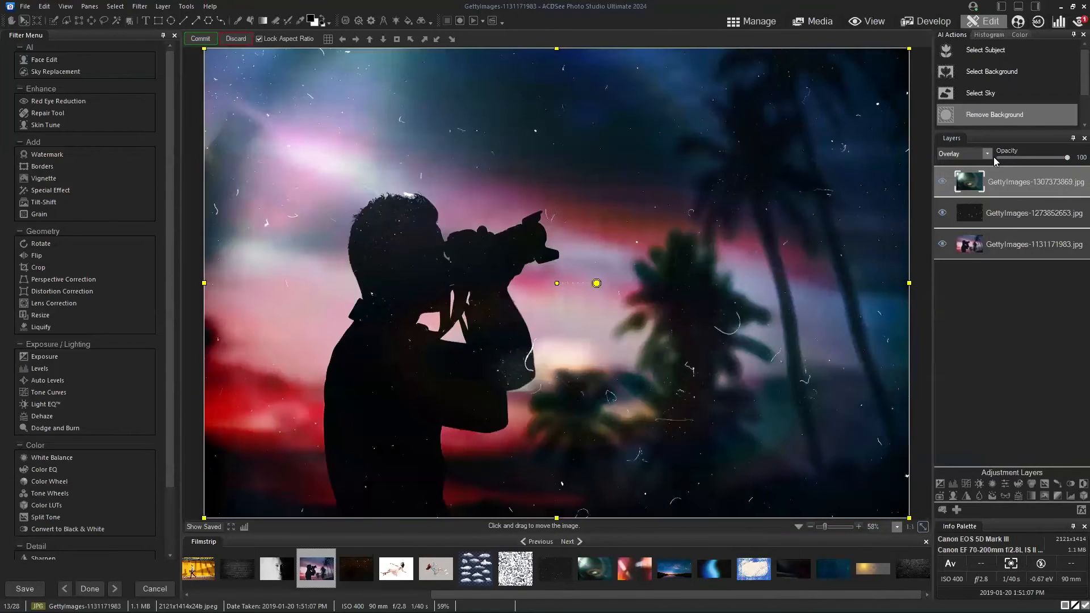
pyautogui.press('Up')
pyautogui.press('Up')
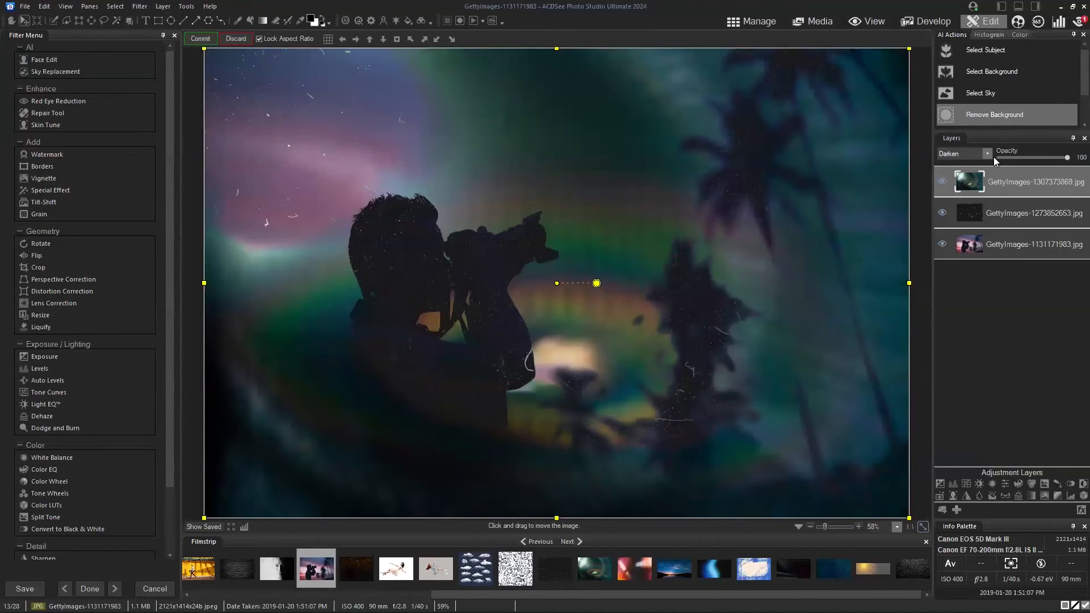
pyautogui.press('Up')
pyautogui.press('Up')
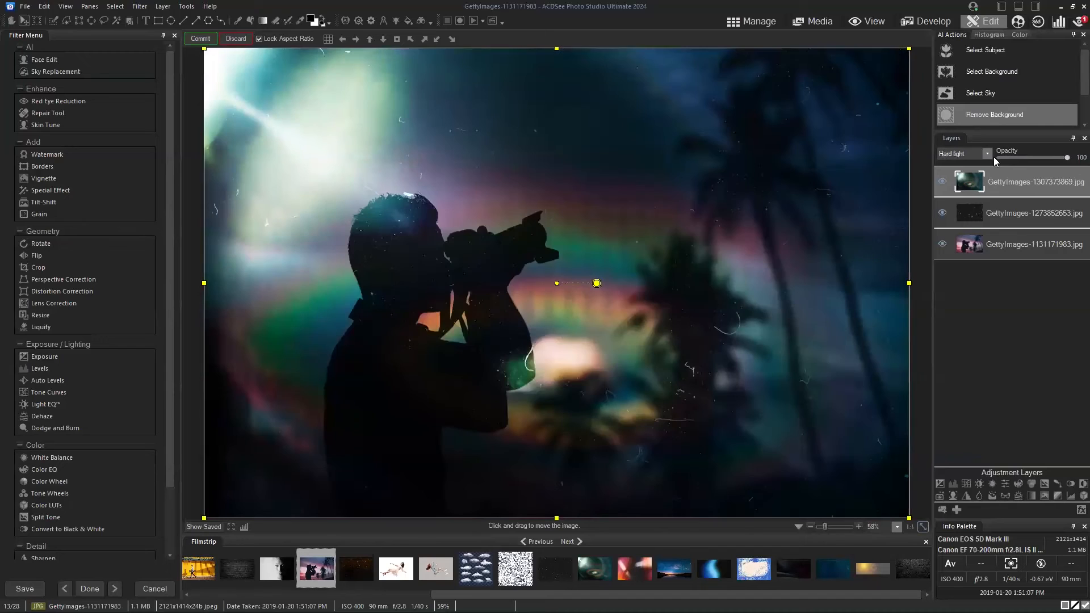
pyautogui.press('Up')
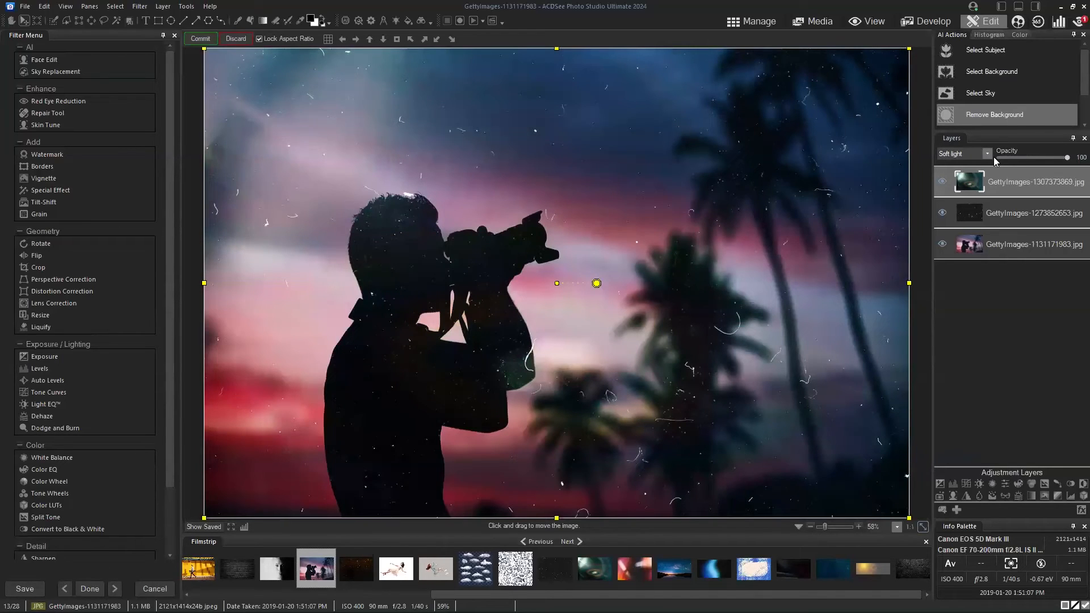
# Compare the image with and without the light-leak layer, then reduce that layer's opacity to 88.
pyautogui.click(943, 182)
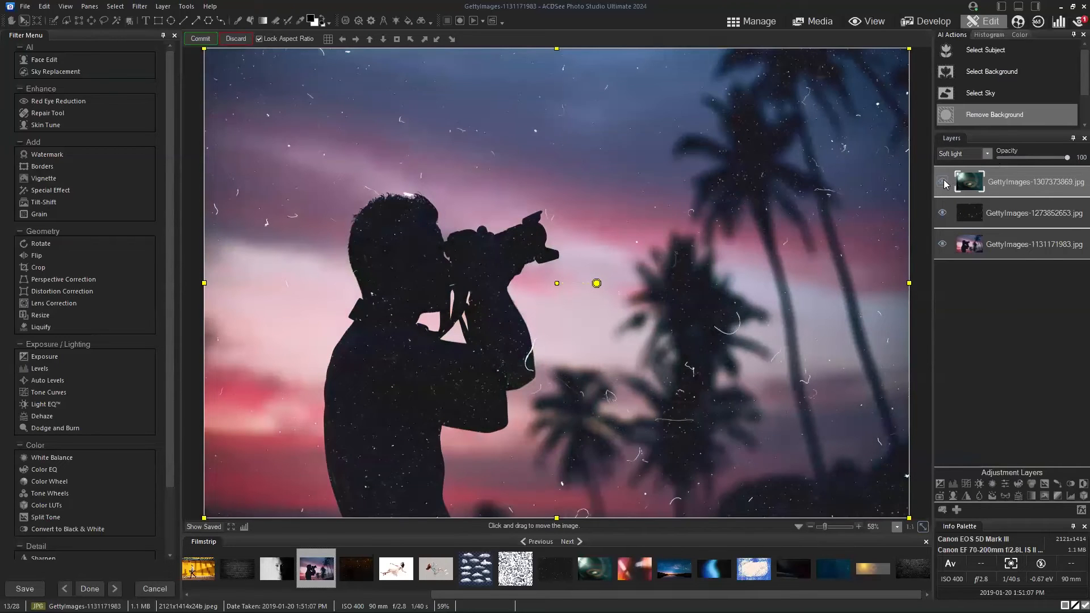
pyautogui.click(944, 182)
pyautogui.click(943, 182)
pyautogui.click(943, 182)
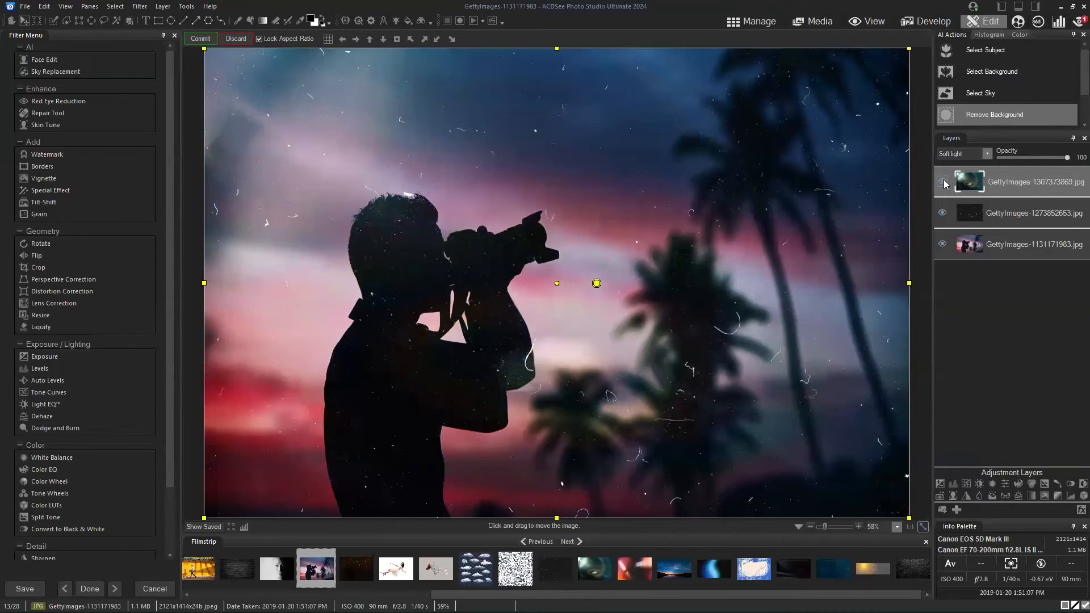
pyautogui.moveTo(1066, 157)
pyautogui.mouseDown()
pyautogui.moveTo(1048, 158)
pyautogui.moveTo(1058, 162)
pyautogui.mouseUp()
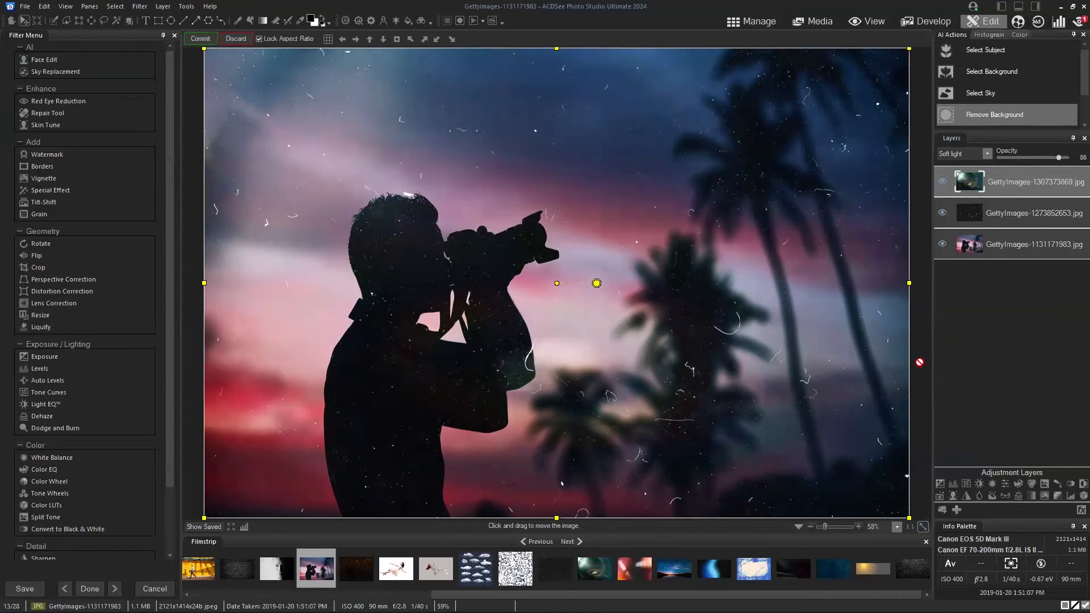
# Add the blue halftone texture GettyImages-1900048938.jpg as the top layer and enlarge it to cover the canvas.
pyautogui.click(999, 180)
pyautogui.moveTo(560, 53); pyautogui.dragTo(560, 42)
pyautogui.moveTo(628, 182); pyautogui.dragTo(616, 182)
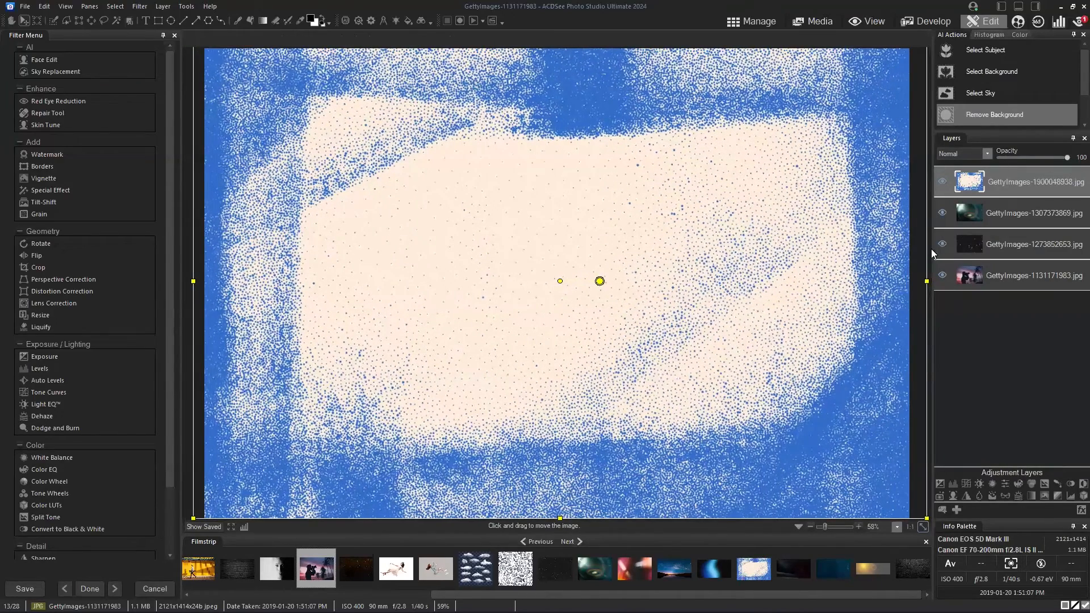
# Hide the light-leak layer GettyImages-1307373869.jpg and delete it.
pyautogui.click(943, 213)
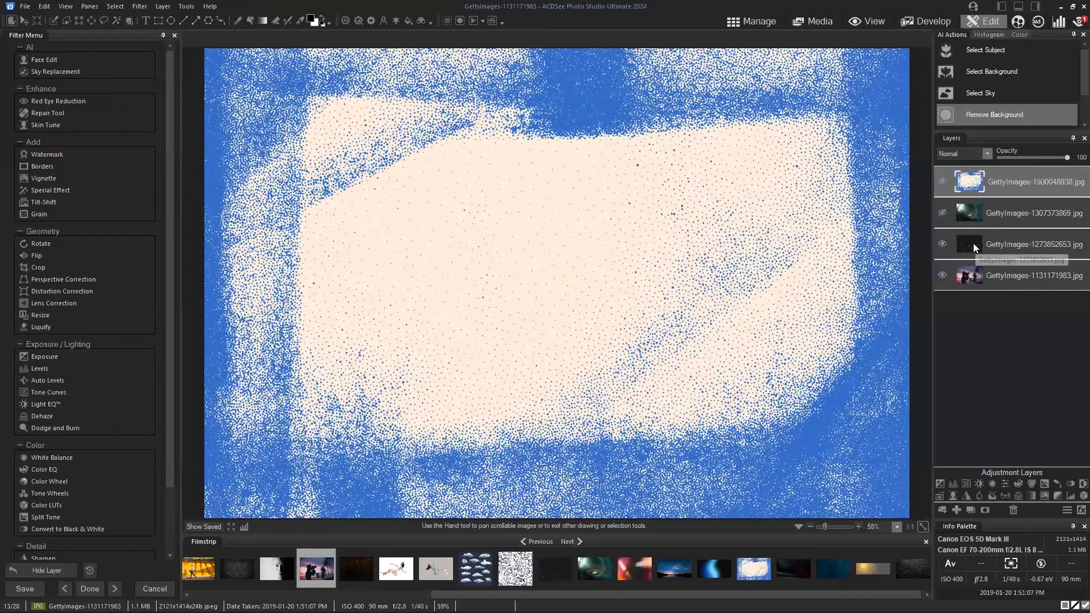
pyautogui.click(965, 212)
pyautogui.press('Delete')
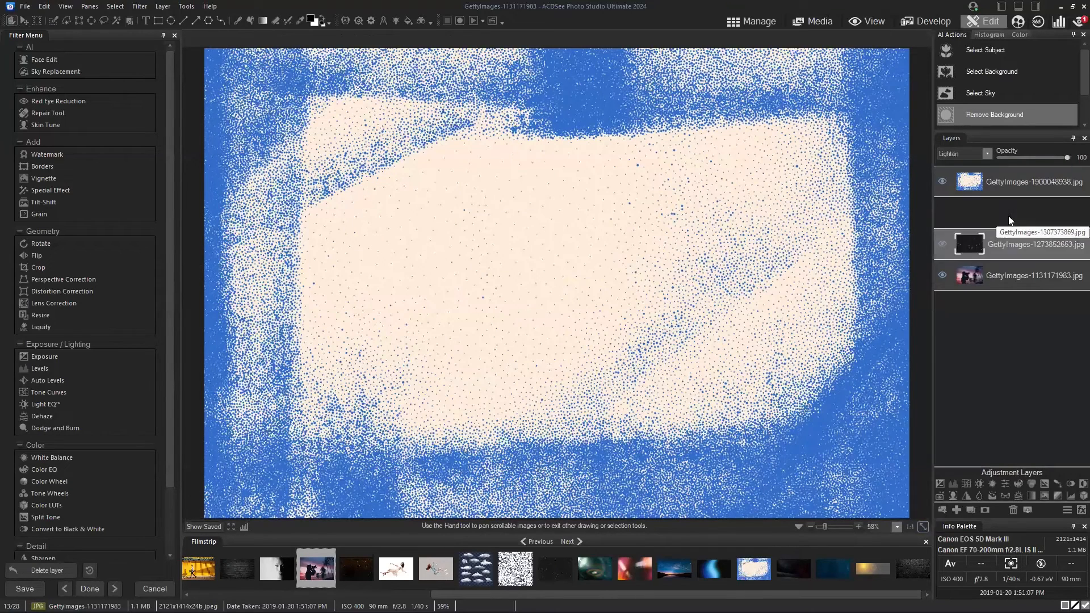
# Hide the halftone texture layer to view the dusty silhouette beneath, then show and select the texture again.
pyautogui.click(973, 187)
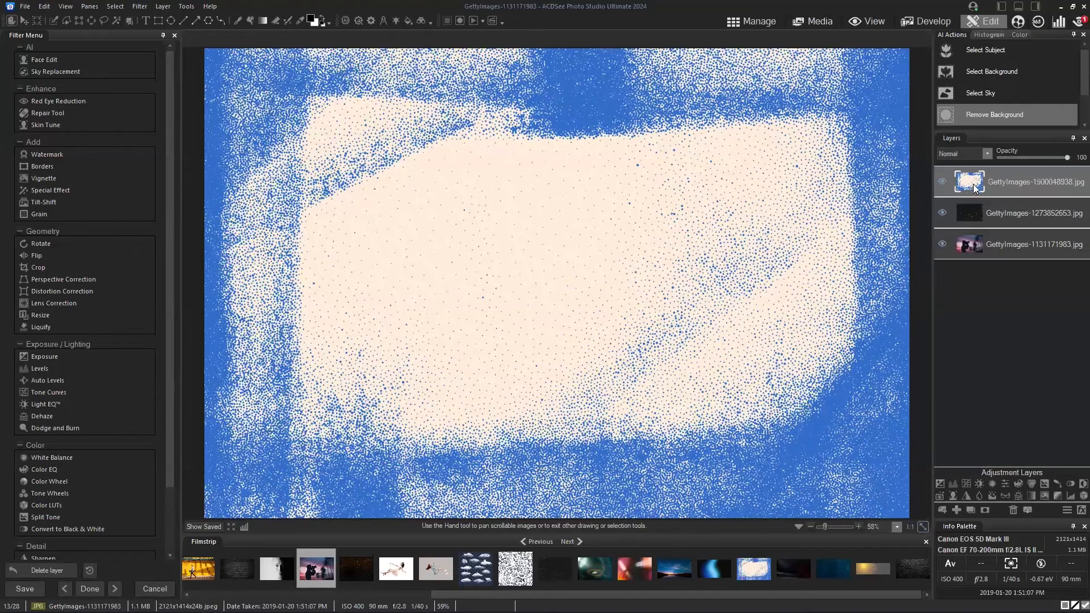
pyautogui.click(944, 182)
pyautogui.click(959, 225)
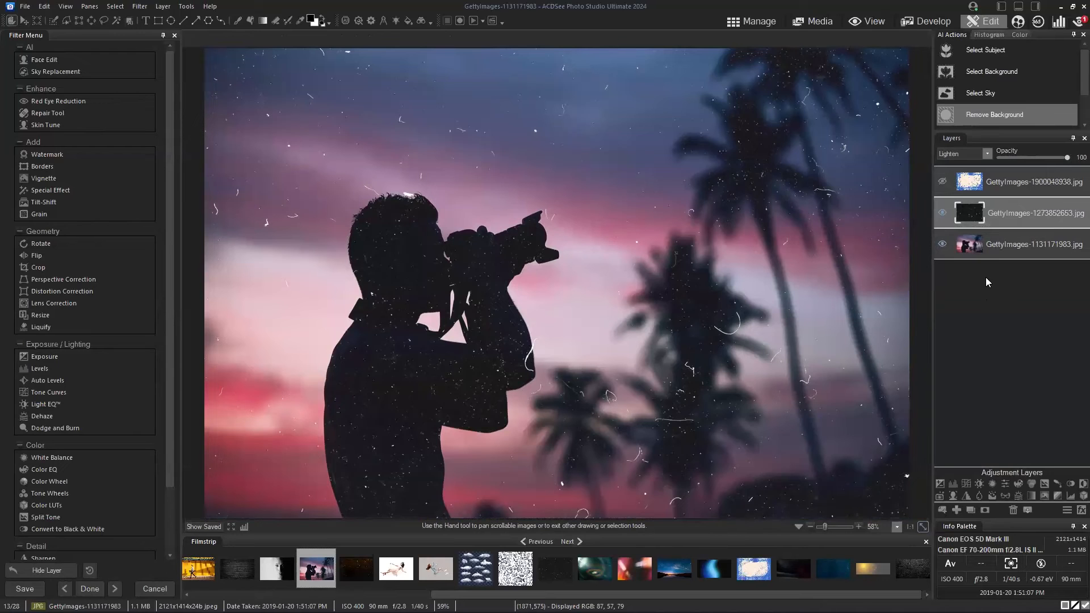
pyautogui.click(964, 185)
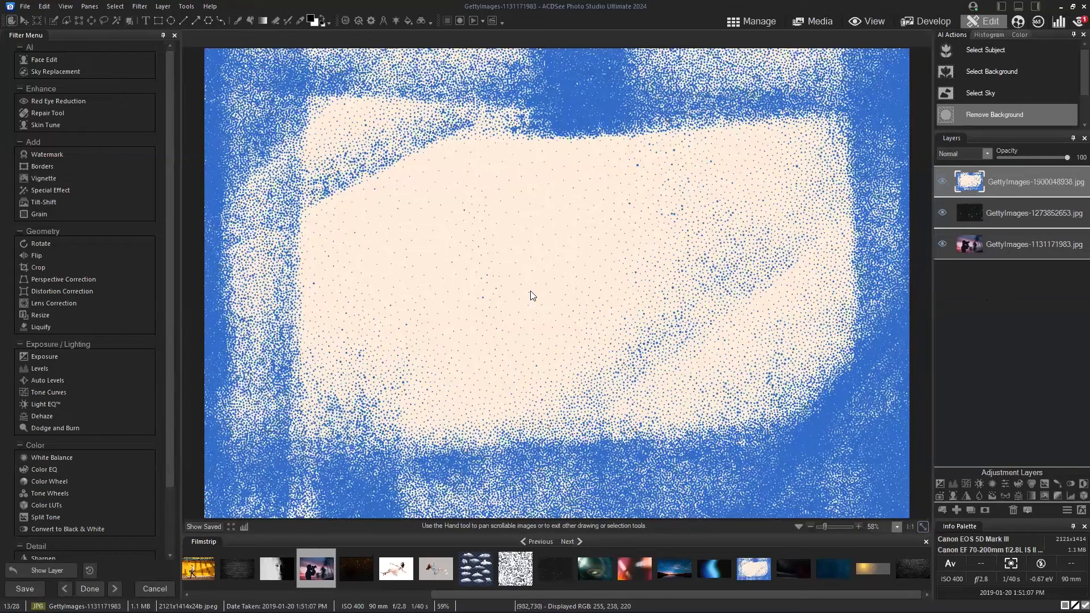
# Try the Lighten and Screen blend modes on the halftone texture layer.
pyautogui.click(991, 156)
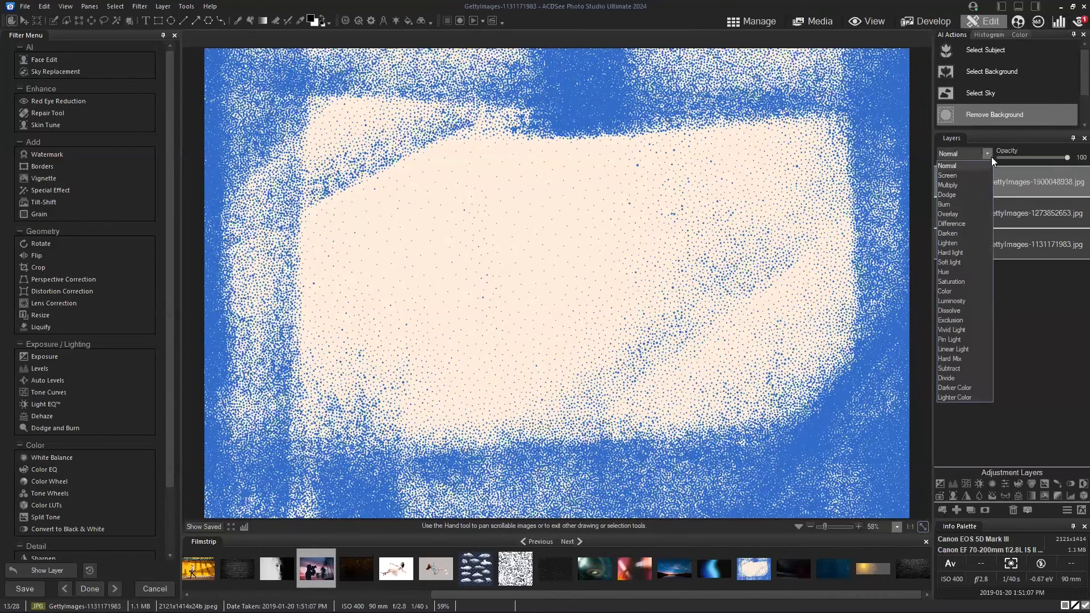
pyautogui.click(958, 244)
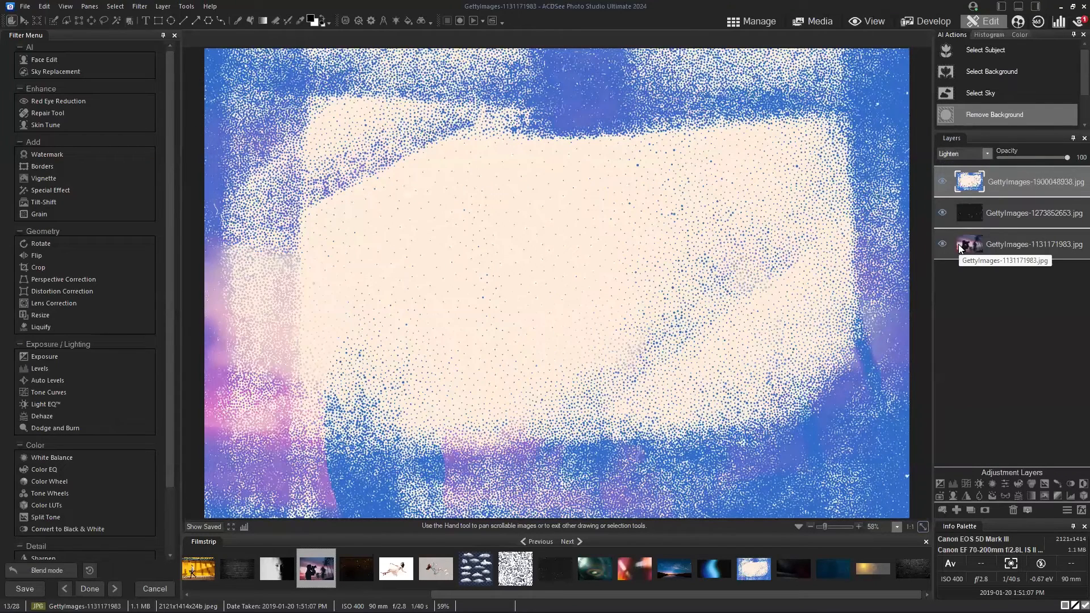
pyautogui.click(987, 154)
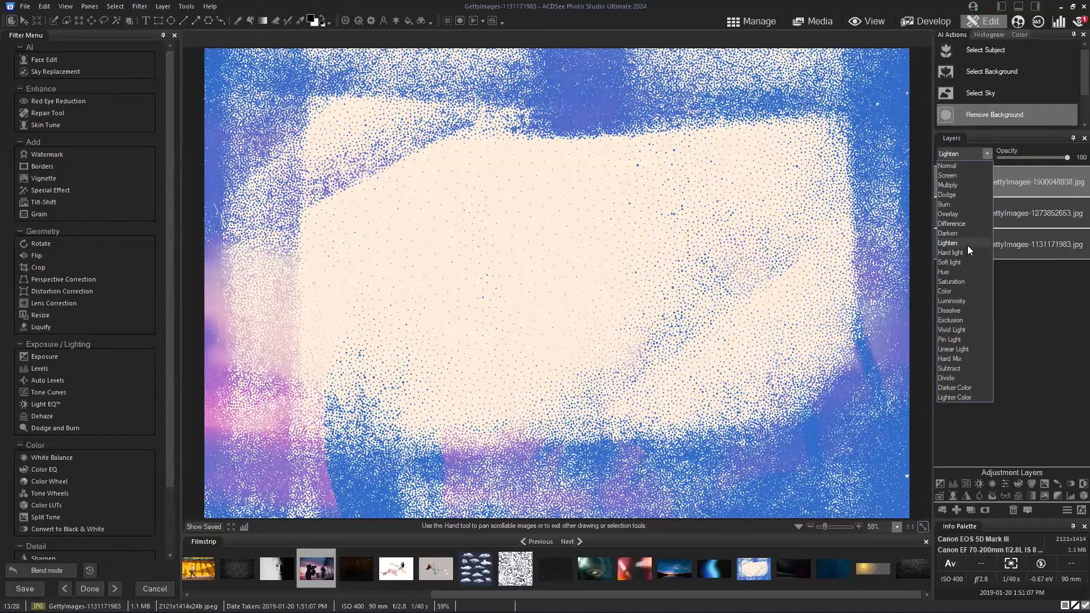
pyautogui.click(966, 243)
pyautogui.click(989, 152)
pyautogui.click(972, 175)
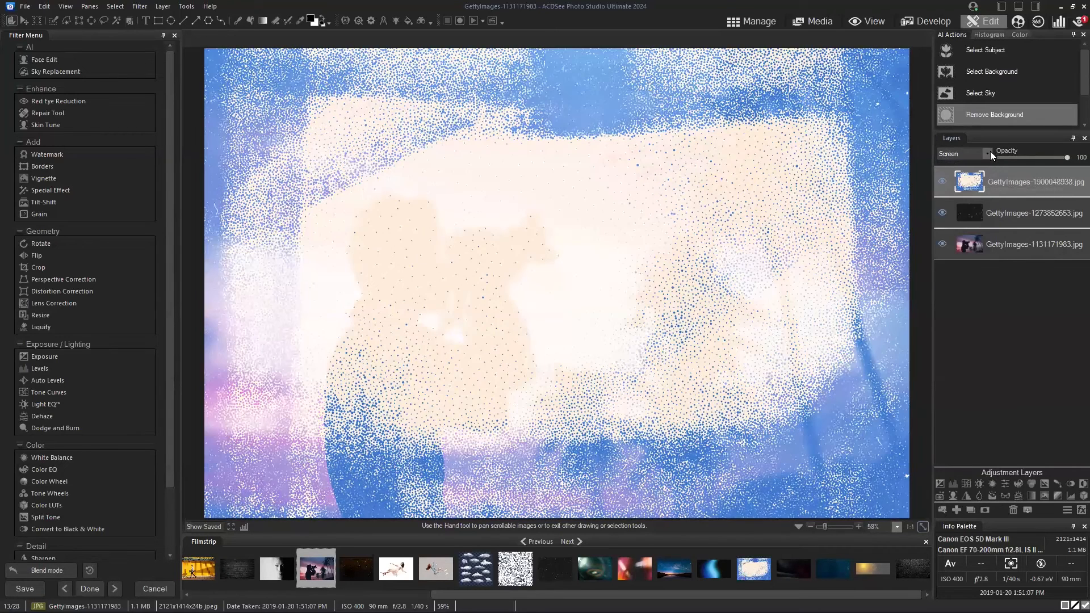
# Try the Darken and Multiply blend modes on the halftone texture layer.
pyautogui.click(990, 151)
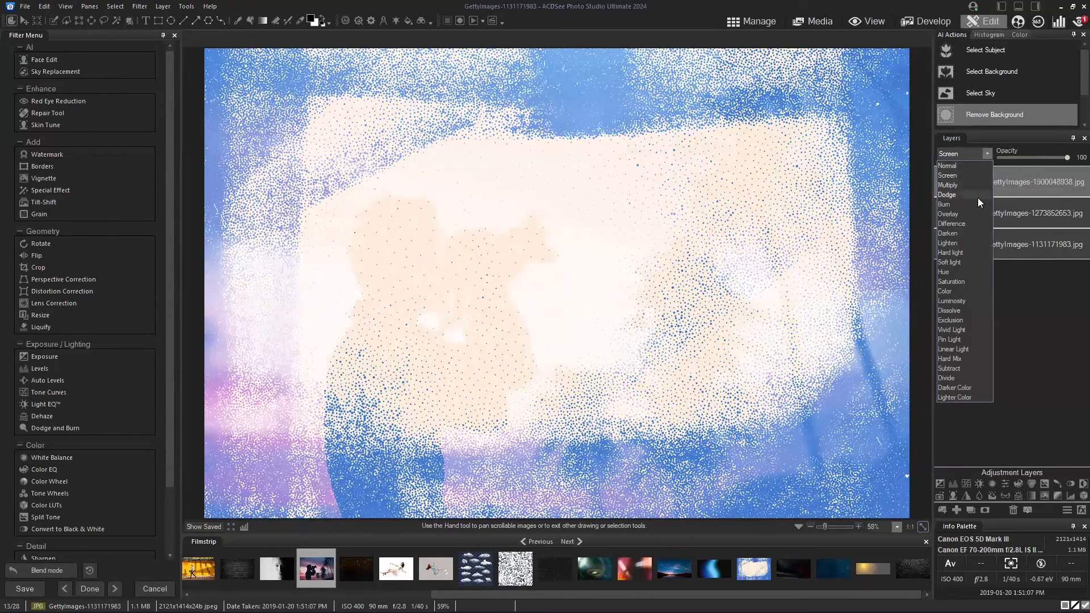
pyautogui.click(964, 235)
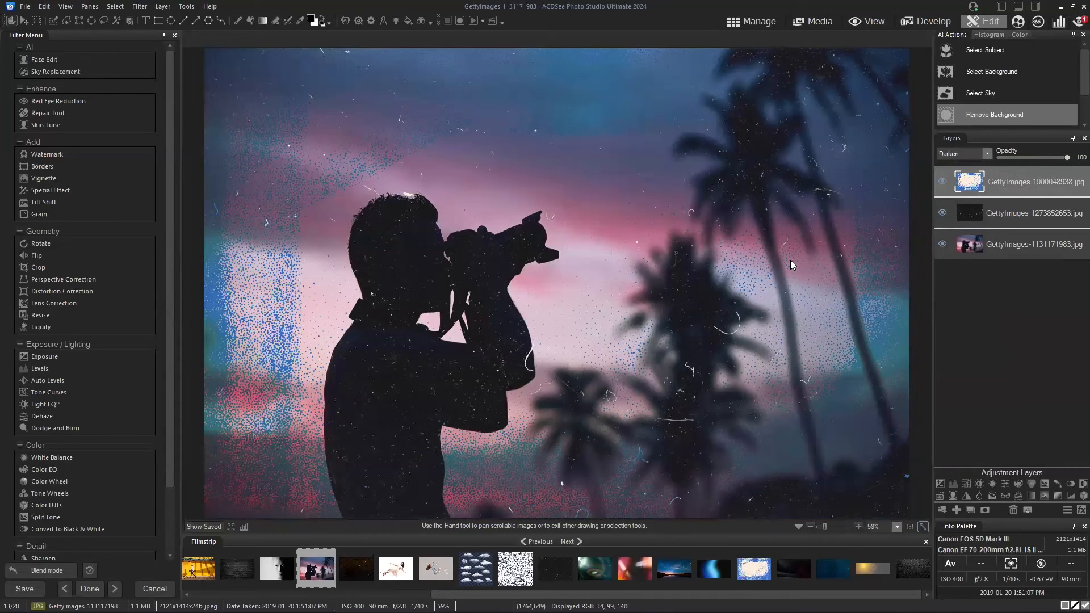
pyautogui.click(987, 153)
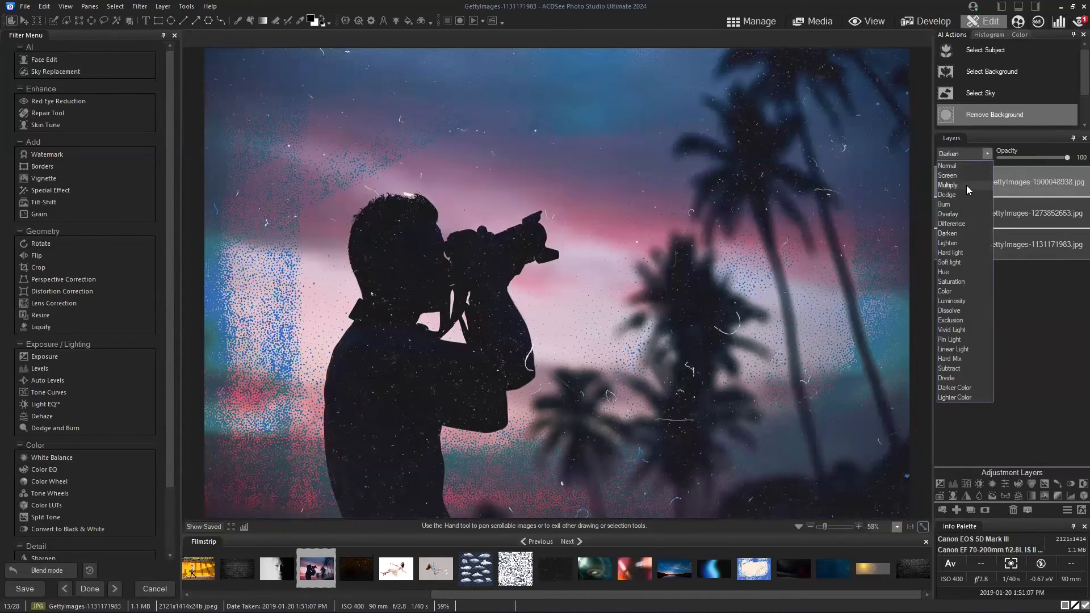
pyautogui.click(971, 186)
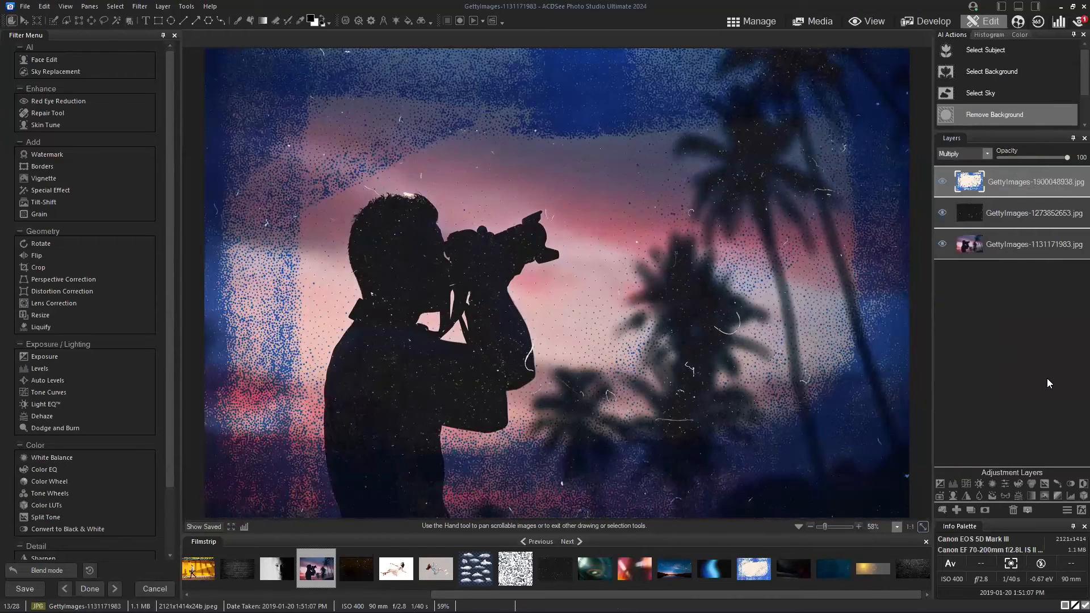
# Set the halftone texture layer's blend mode to Overlay and its opacity to 100.
pyautogui.click(990, 154)
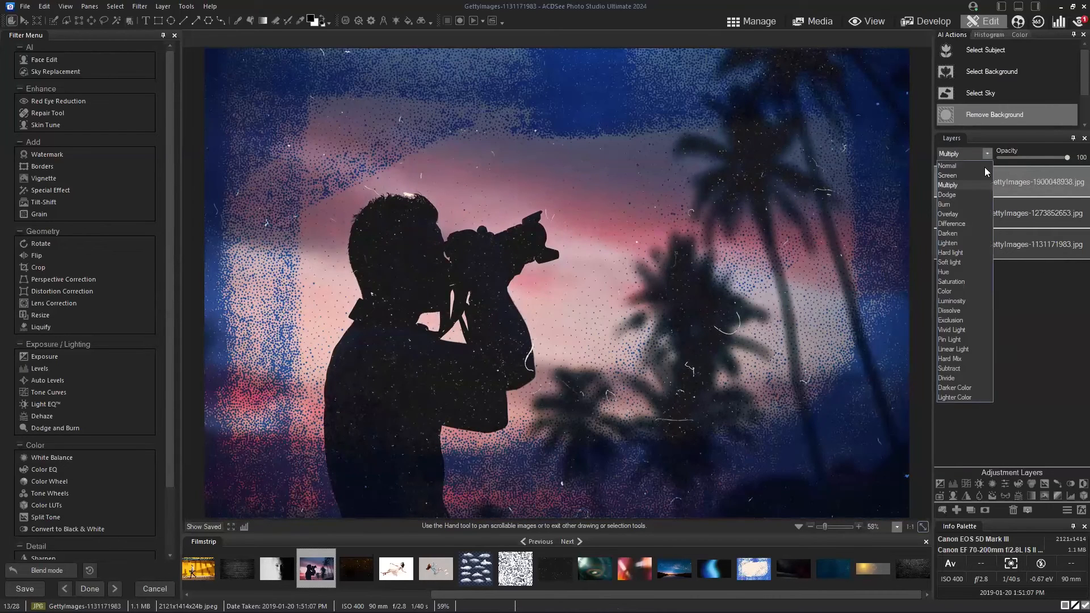
pyautogui.click(961, 214)
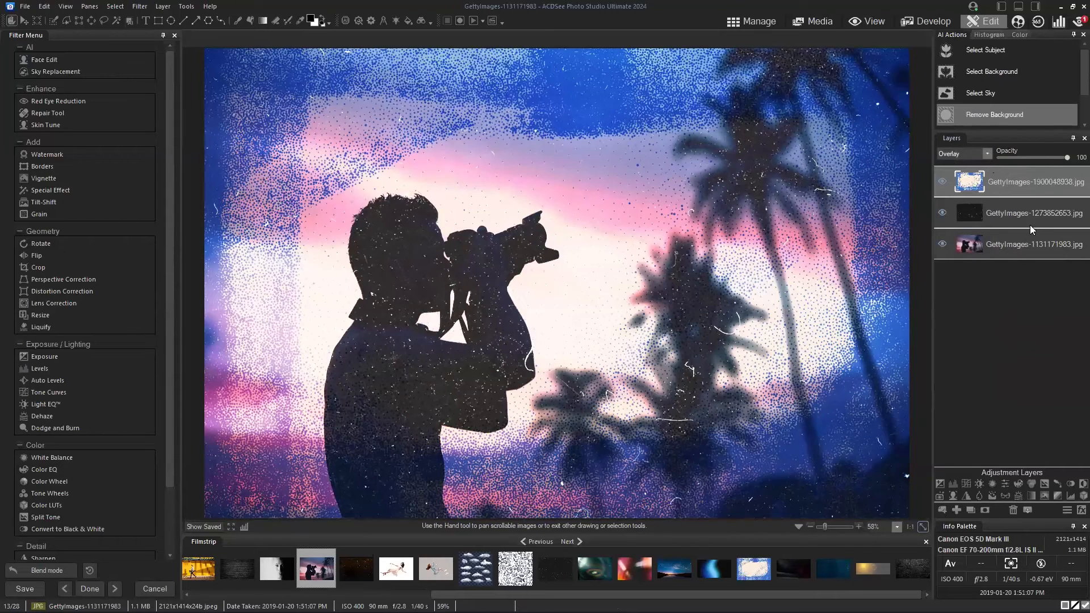
pyautogui.moveTo(1055, 157)
pyautogui.mouseDown()
pyautogui.moveTo(1042, 157)
pyautogui.moveTo(1071, 157)
pyautogui.mouseUp()
# Hide the dust and halftone layers to view the original photo, then show both layers again.
pyautogui.click(943, 212)
pyautogui.click(943, 183)
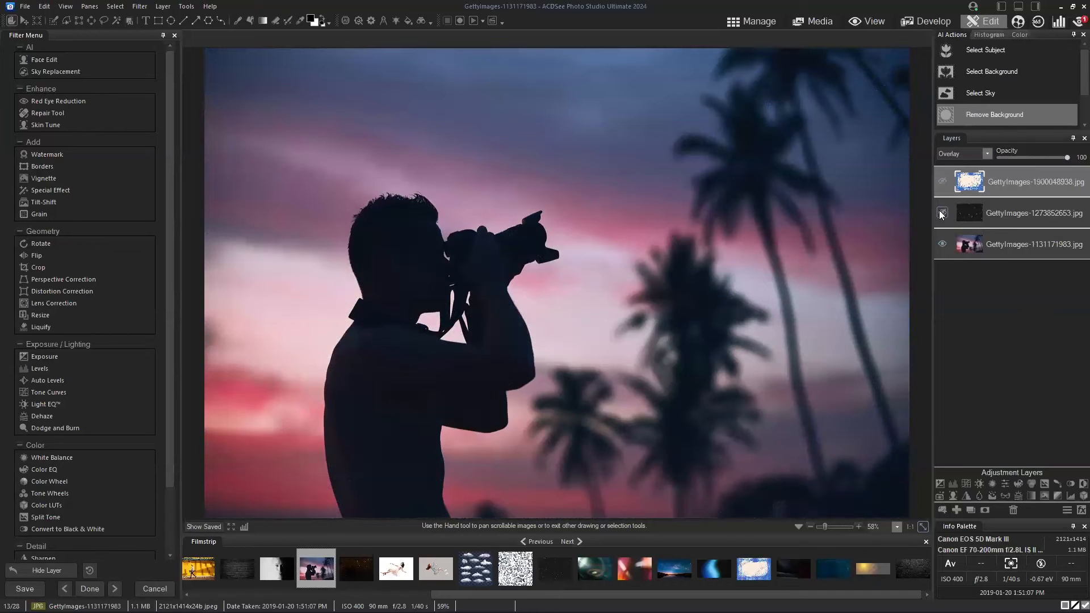
pyautogui.click(942, 213)
pyautogui.click(943, 182)
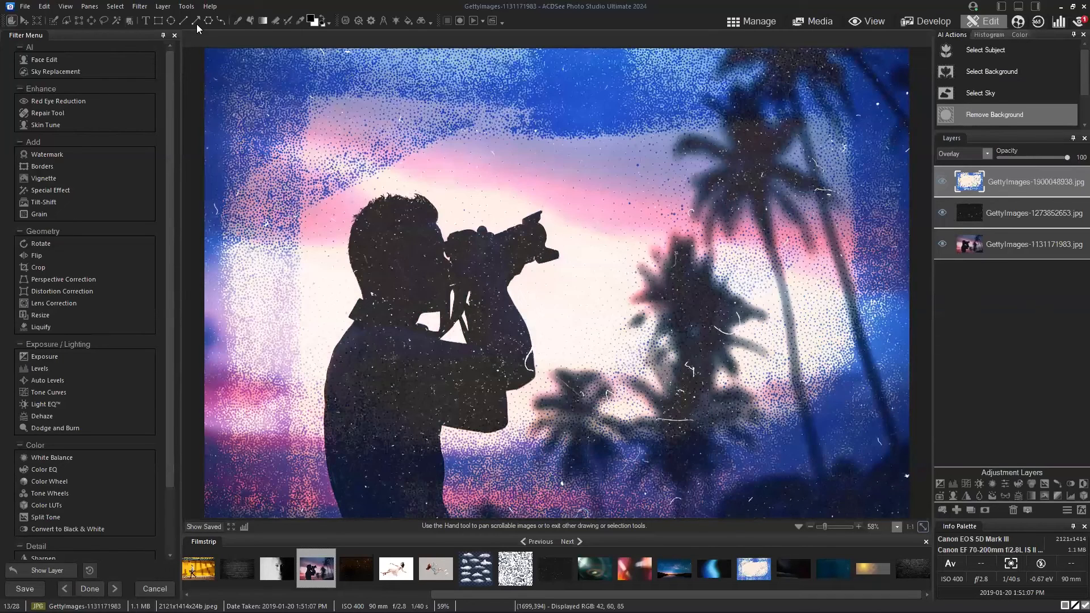
# Add a text layer reading "Sunsets" over the sky above the photographer's camera.
pyautogui.click(146, 21)
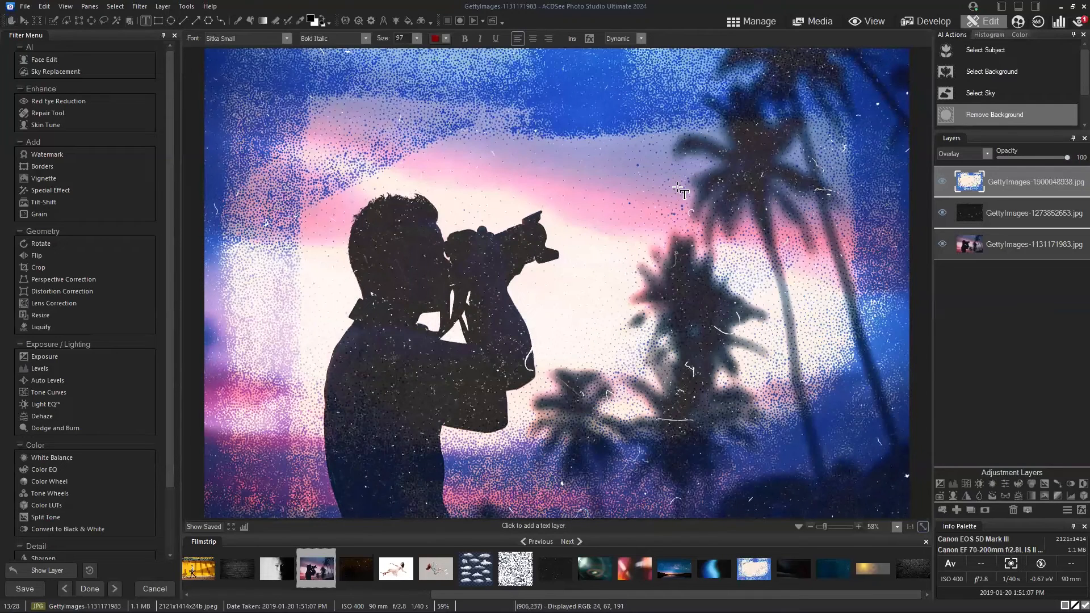
pyautogui.moveTo(506, 127); pyautogui.dragTo(678, 222)
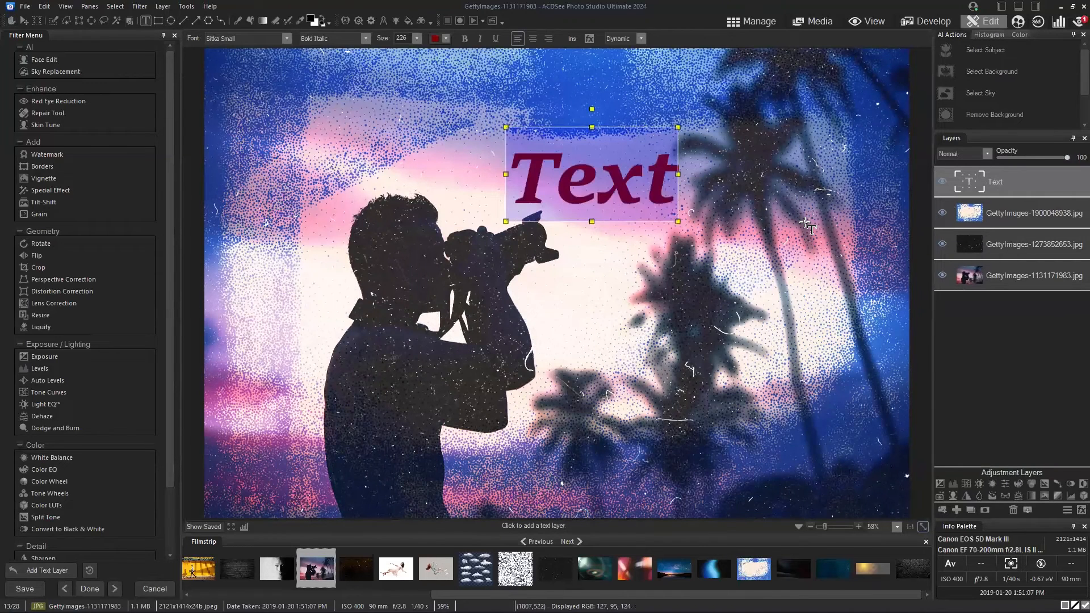
pyautogui.write('Sunsets')
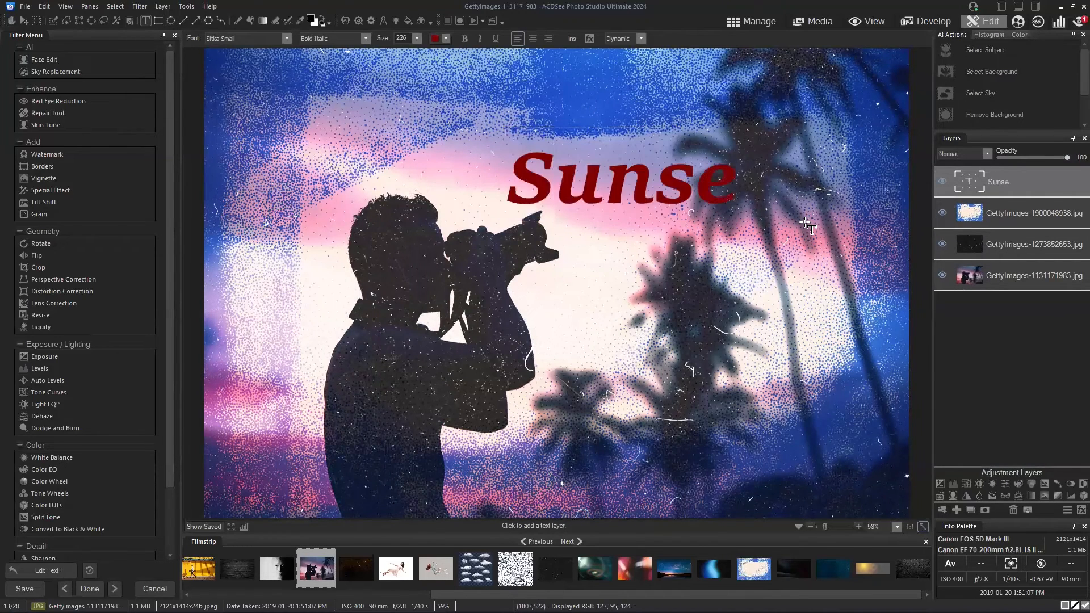
# Recolour all letters of the "Sunsets" text to white.
pyautogui.doubleClick(536, 174)
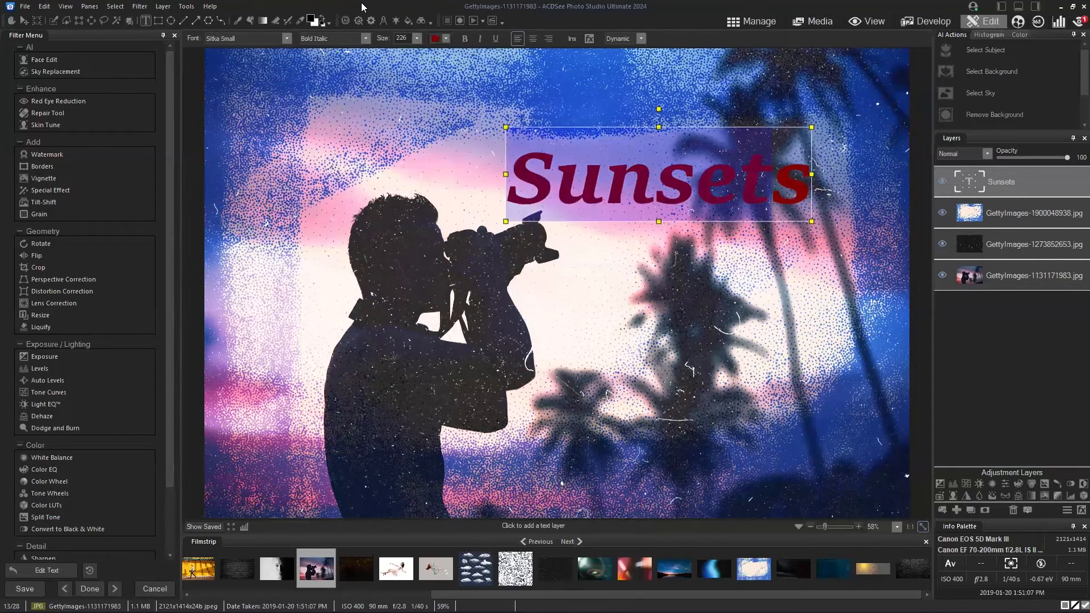
pyautogui.click(436, 39)
pyautogui.click(617, 209)
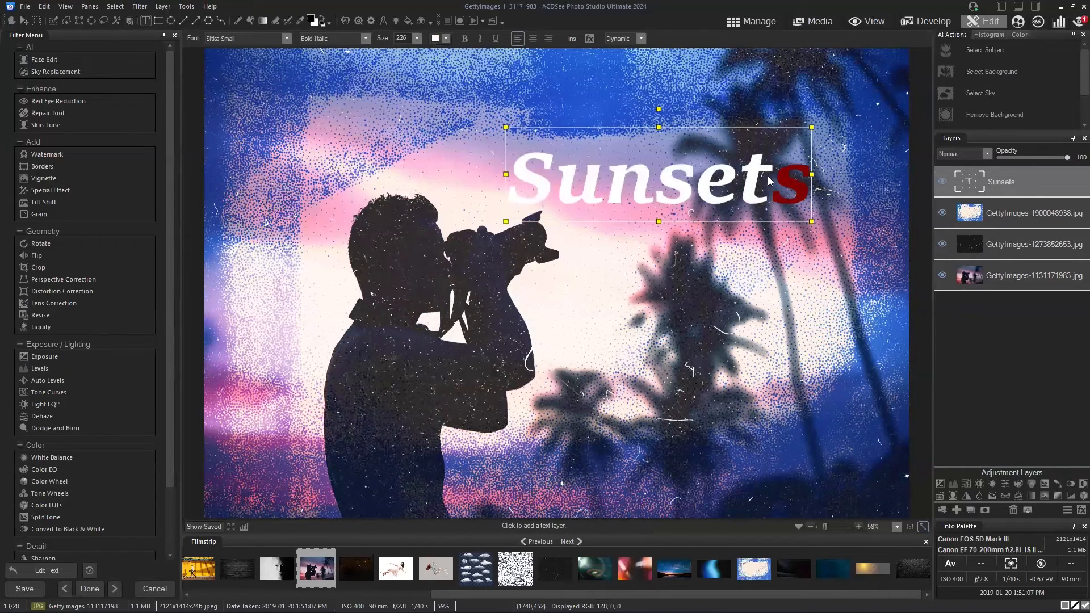
pyautogui.moveTo(770, 181); pyautogui.dragTo(817, 187)
pyautogui.click(436, 38)
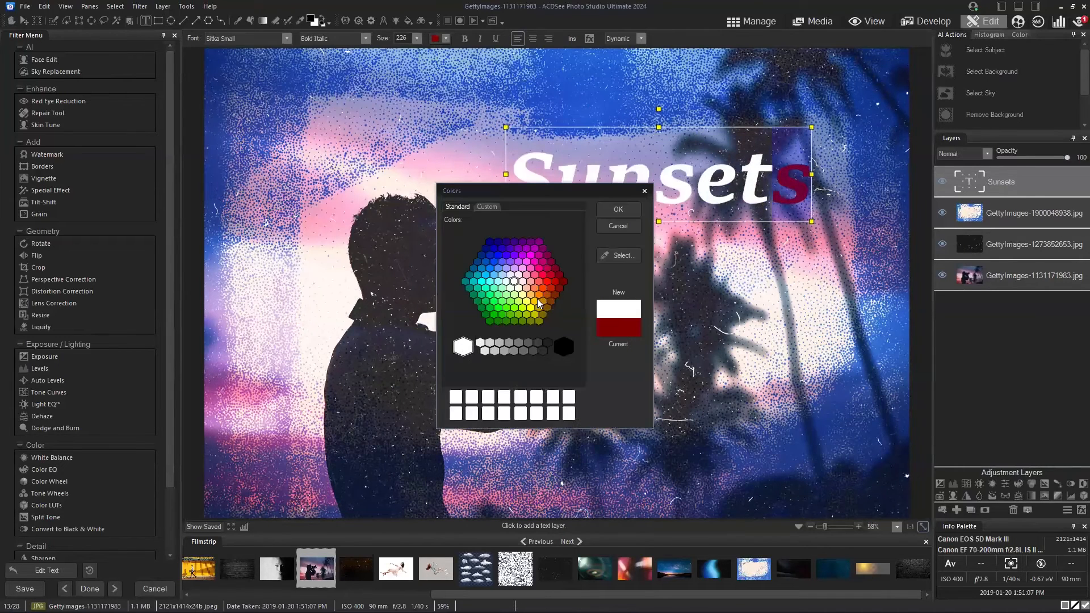
pyautogui.click(622, 208)
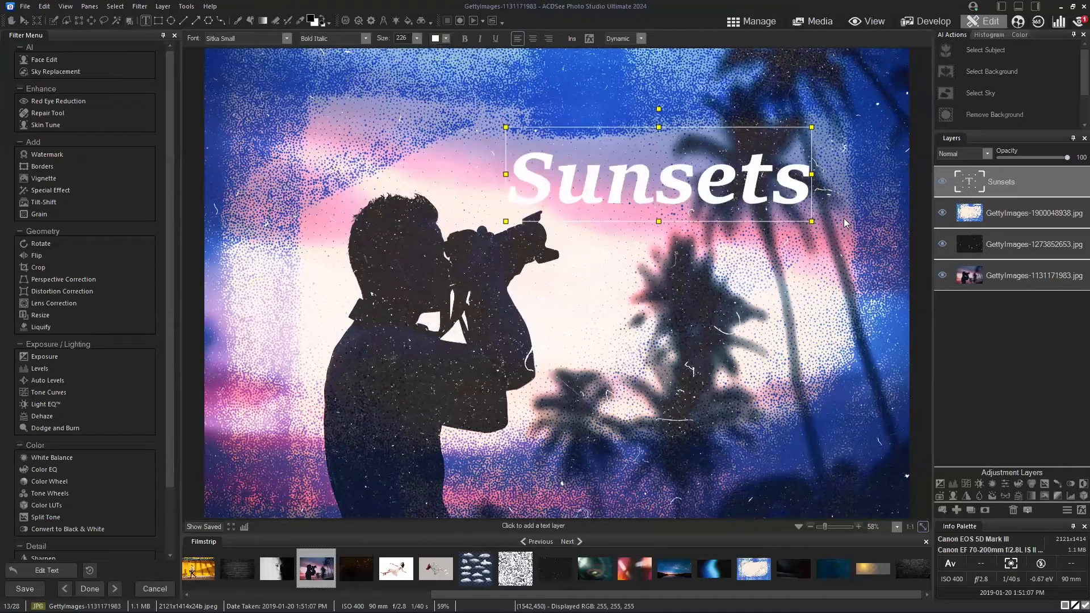
# Enlarge the "Sunsets" text slightly and place it in the photo's lower-right corner.
pyautogui.click(23, 20)
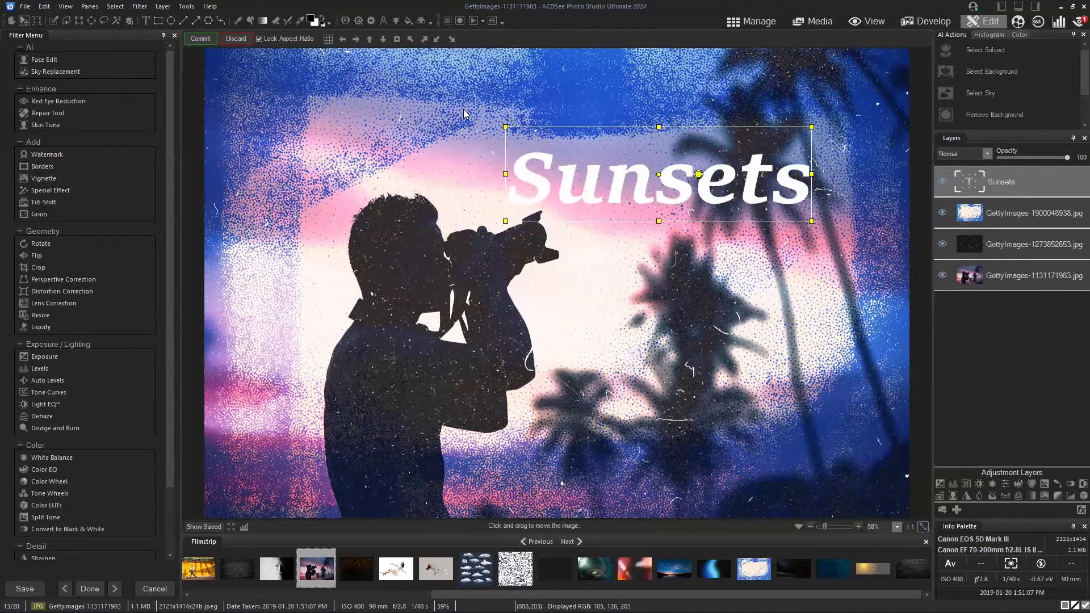
pyautogui.moveTo(648, 176); pyautogui.dragTo(630, 147)
pyautogui.moveTo(792, 191); pyautogui.dragTo(834, 206)
pyautogui.moveTo(735, 165); pyautogui.dragTo(815, 499)
pyautogui.click(199, 40)
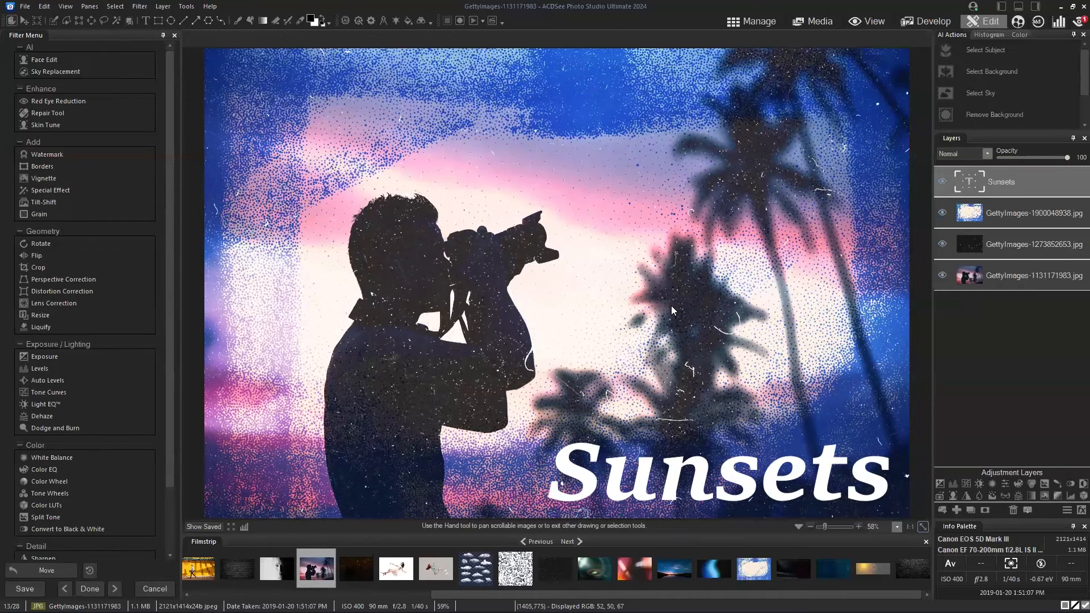
# Try the Burn, Overlay, Difference and following blend modes on the "Sunsets" text layer, going back to Difference.
pyautogui.click(976, 213)
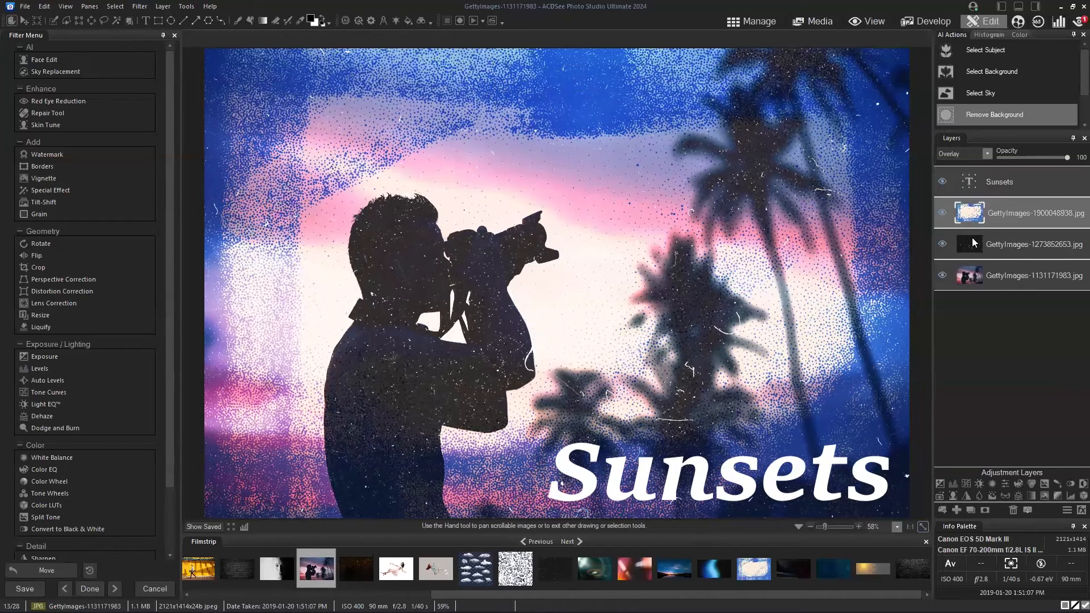
pyautogui.click(971, 179)
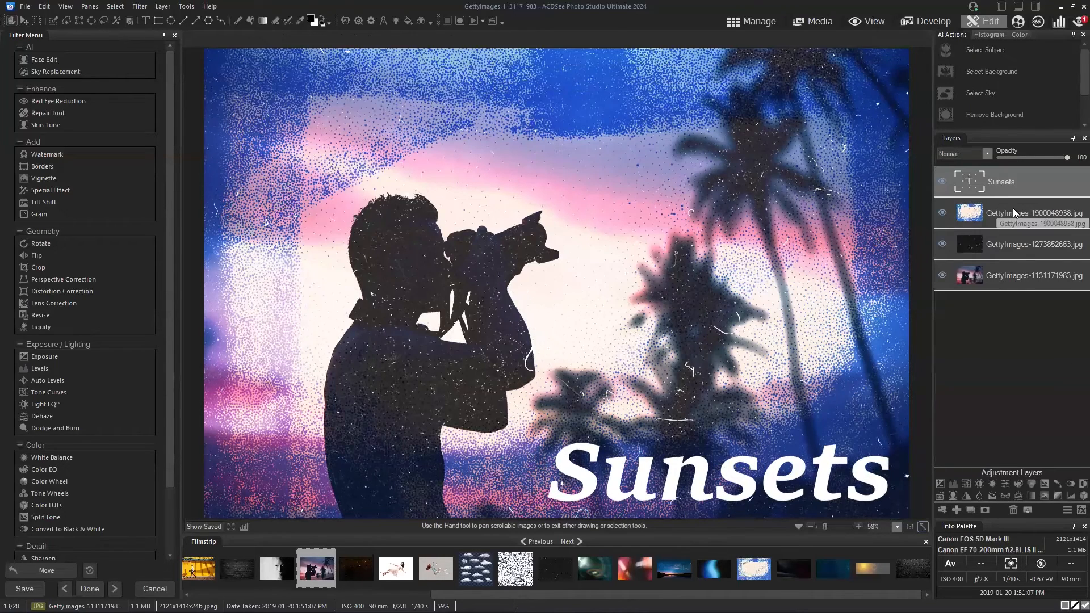
pyautogui.click(983, 153)
pyautogui.click(982, 204)
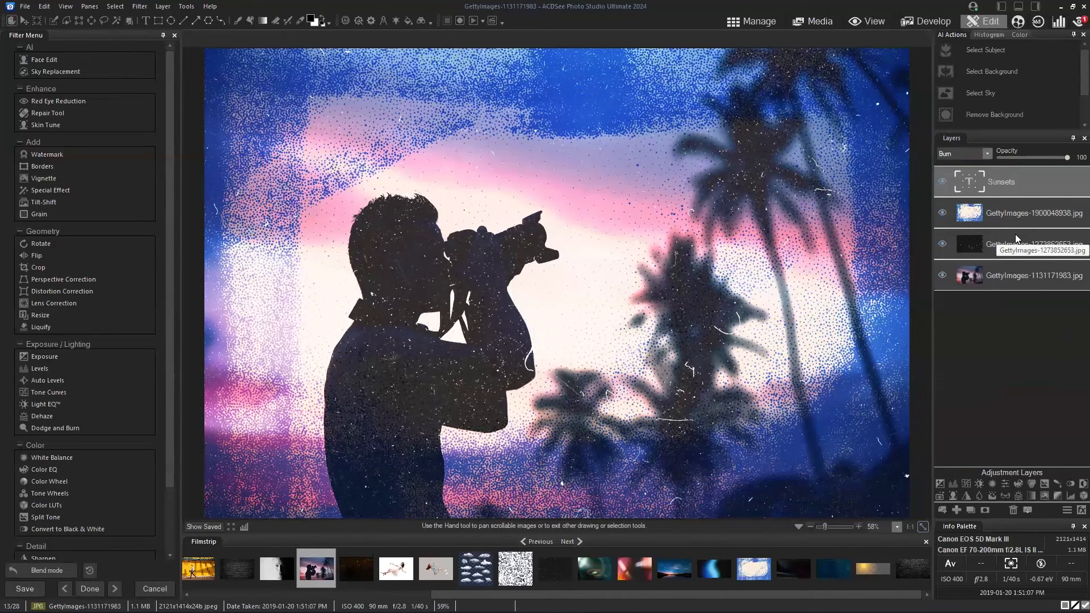
pyautogui.press('Down')
pyautogui.press('Down')
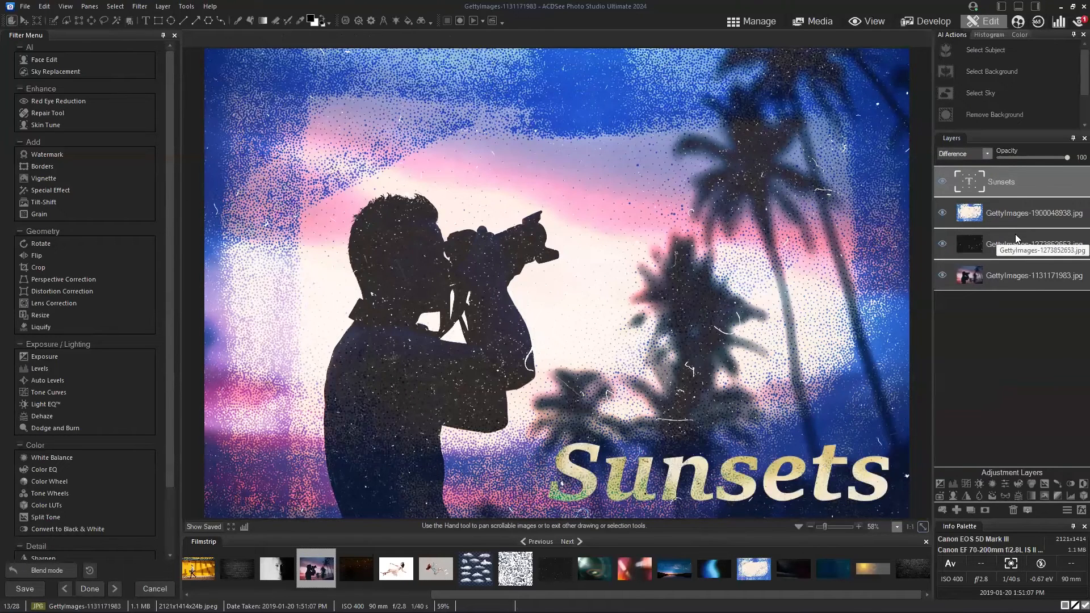
pyautogui.press('Down')
pyautogui.press('Down')
pyautogui.press('Up')
pyautogui.press('Up')
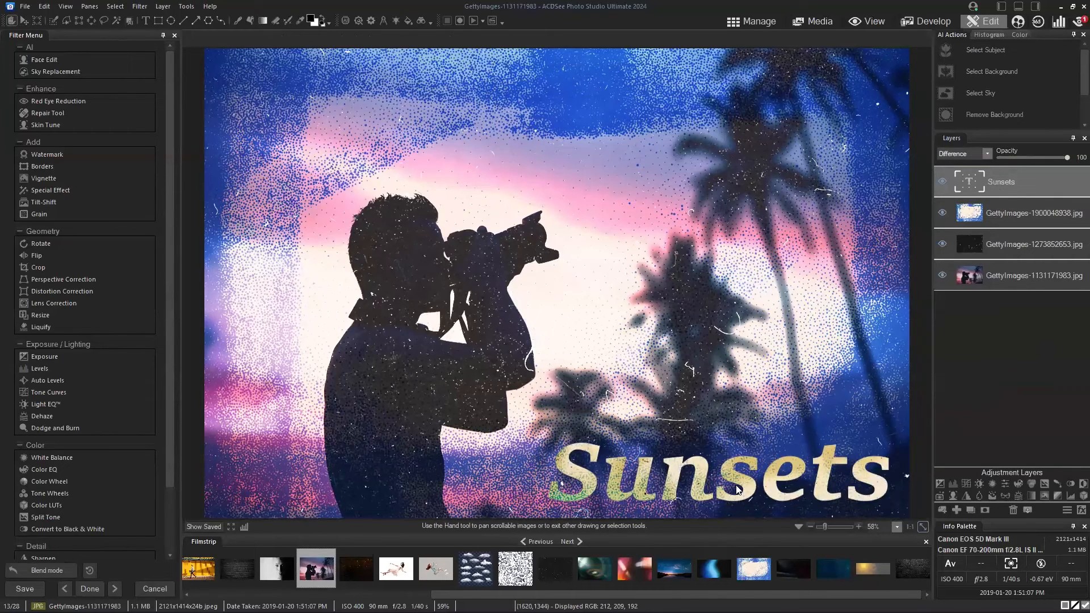
# Try the blend modes from Difference through Exclusion on the "Sunsets" text layer.
pyautogui.press('Down')
pyautogui.press('Down')
pyautogui.press('Down')
pyautogui.press('Down')
pyautogui.press('Down')
pyautogui.press('Down')
pyautogui.press('Up')
pyautogui.press('Up')
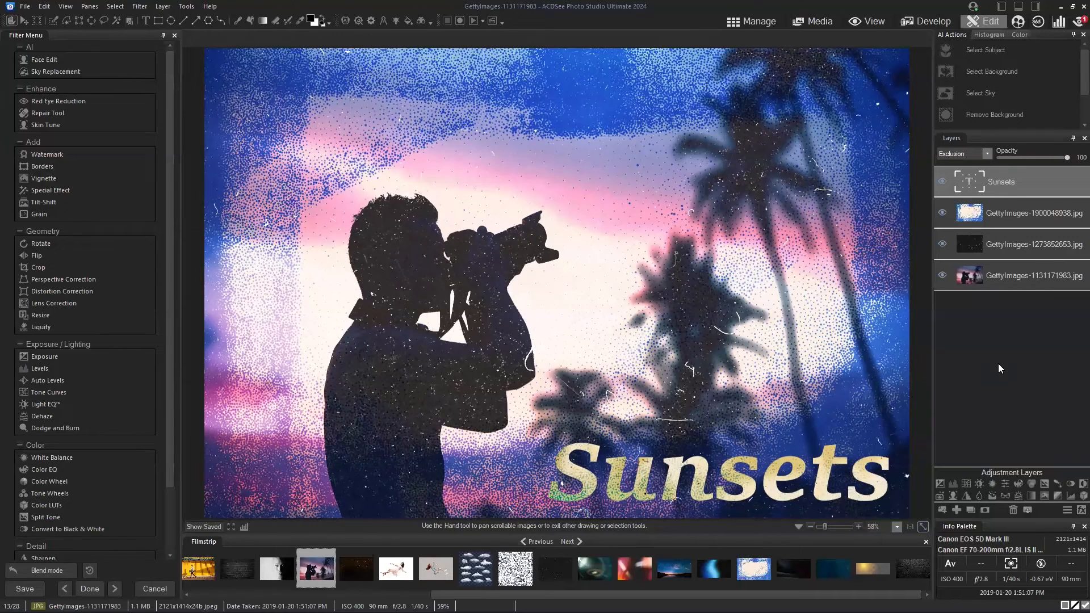
# Try the blend modes from Vivid Light through Darker Color on the "Sunsets" text layer.
pyautogui.click(987, 155)
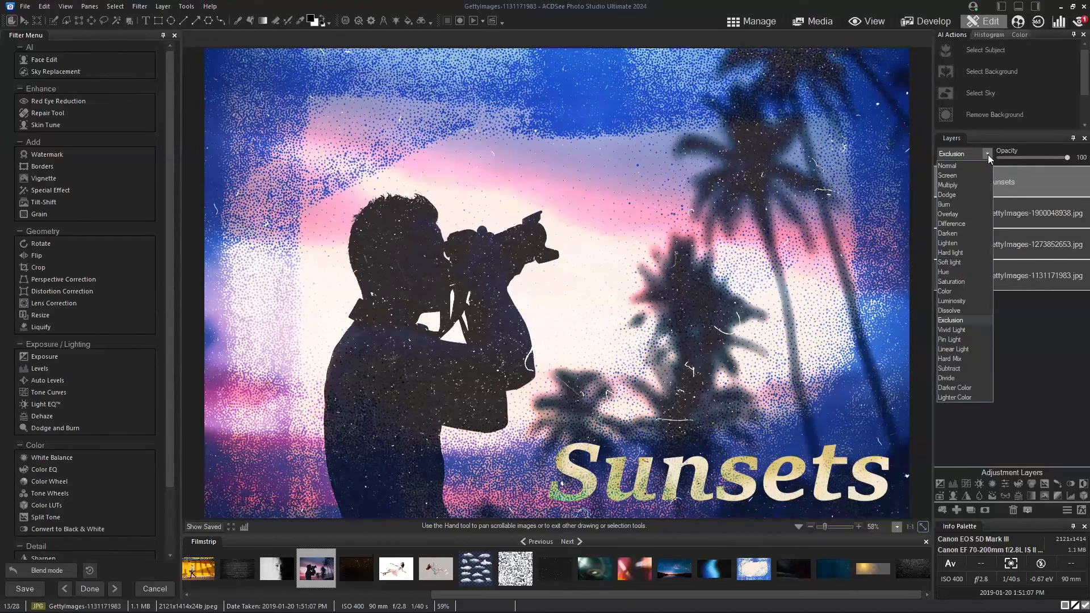
pyautogui.press('Down')
pyautogui.press('Return')
pyautogui.press('Down')
pyautogui.press('Down')
pyautogui.press('Down')
pyautogui.press('Down')
pyautogui.press('Down')
pyautogui.press('Down')
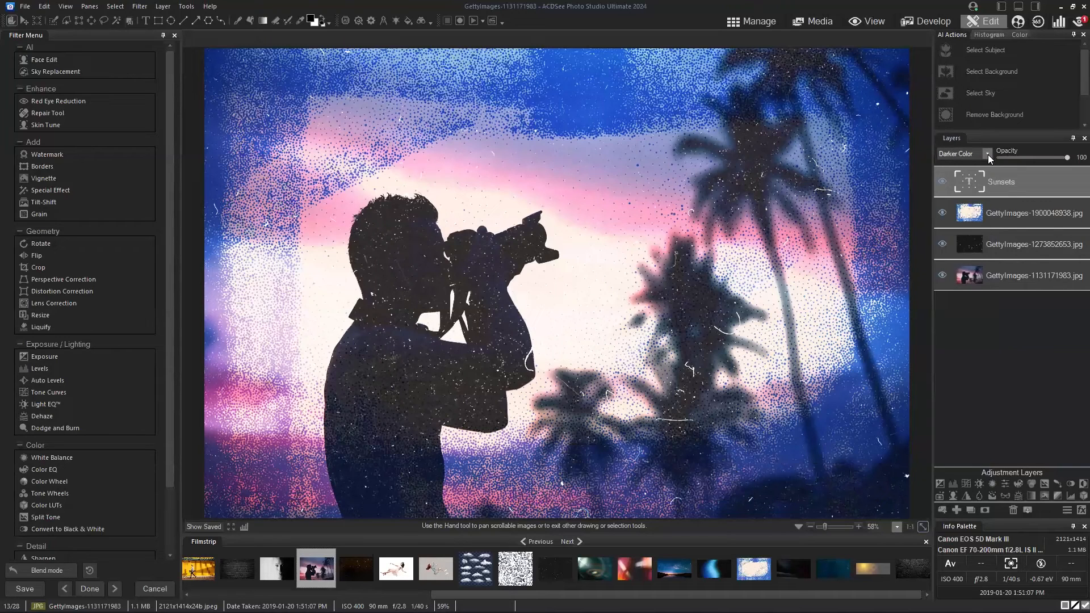
# Set the "Sunsets" text layer's blend mode to Difference and refit the text, slightly smaller, in the photo's lower-right corner.
pyautogui.click(987, 155)
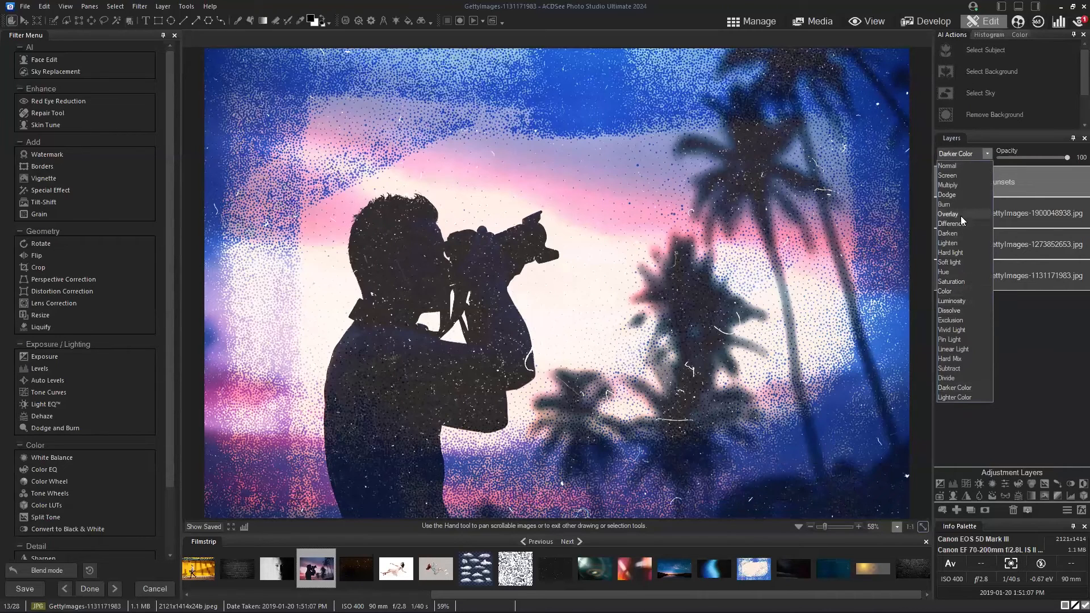
pyautogui.click(958, 224)
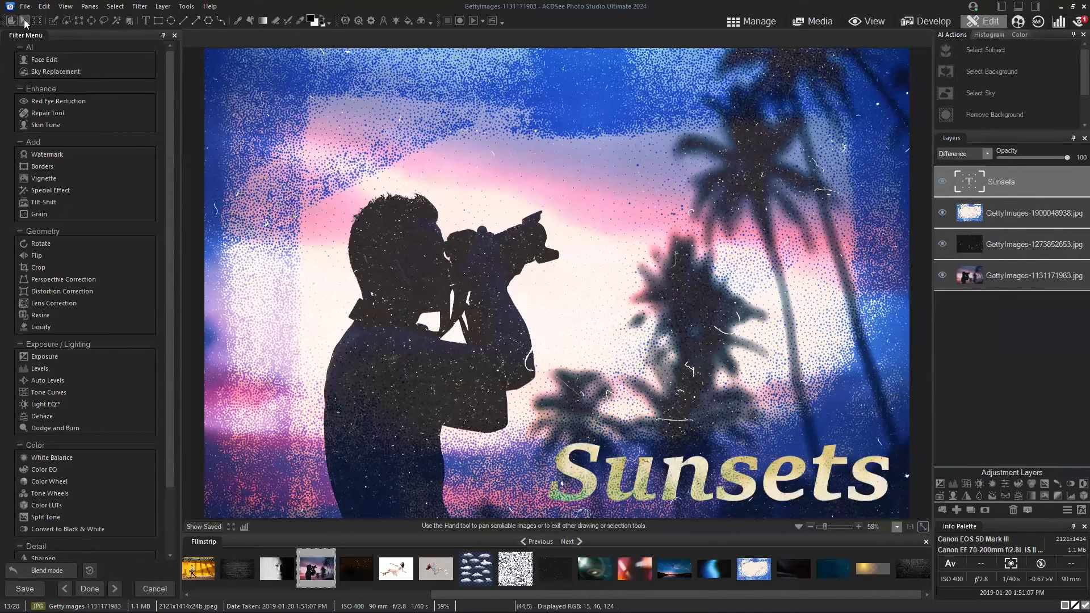
pyautogui.click(24, 21)
pyautogui.moveTo(674, 466); pyautogui.dragTo(757, 277)
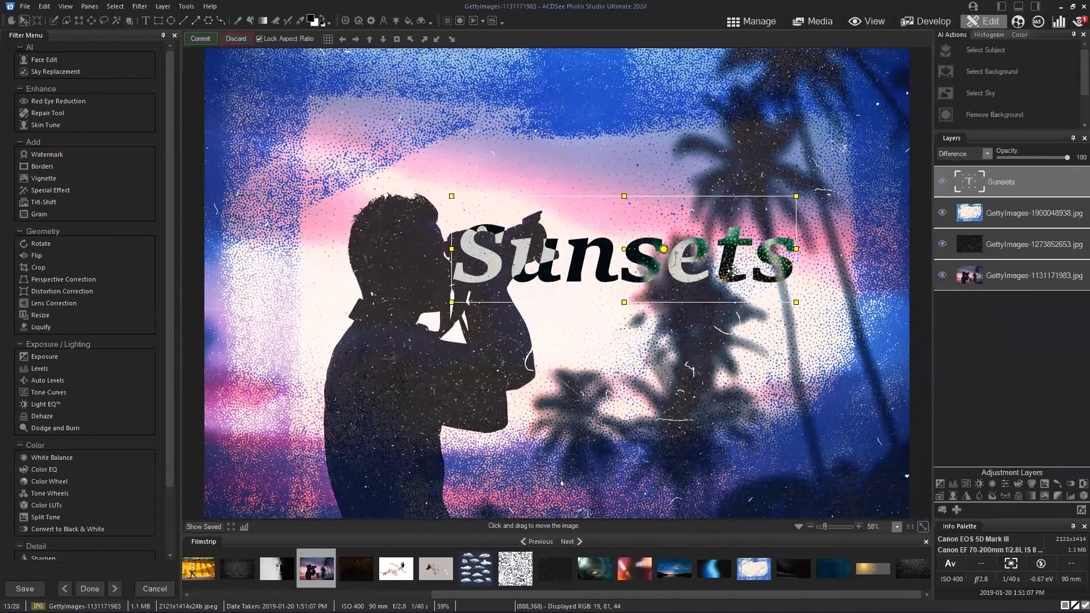
pyautogui.moveTo(634, 283); pyautogui.dragTo(791, 339)
pyautogui.moveTo(707, 280); pyautogui.dragTo(860, 526)
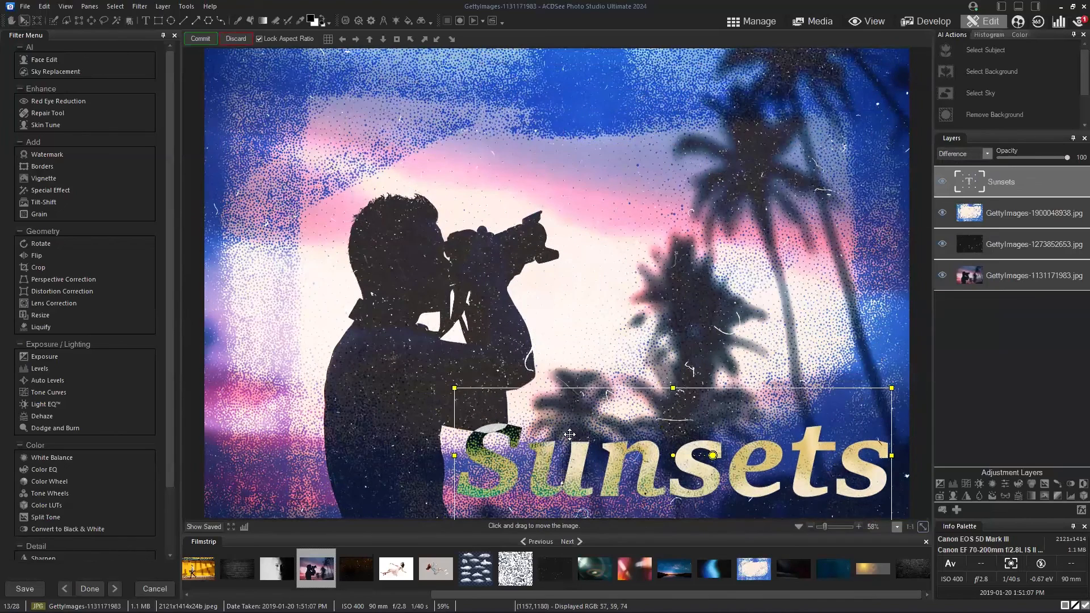
pyautogui.moveTo(455, 387); pyautogui.dragTo(563, 381)
pyautogui.click(200, 39)
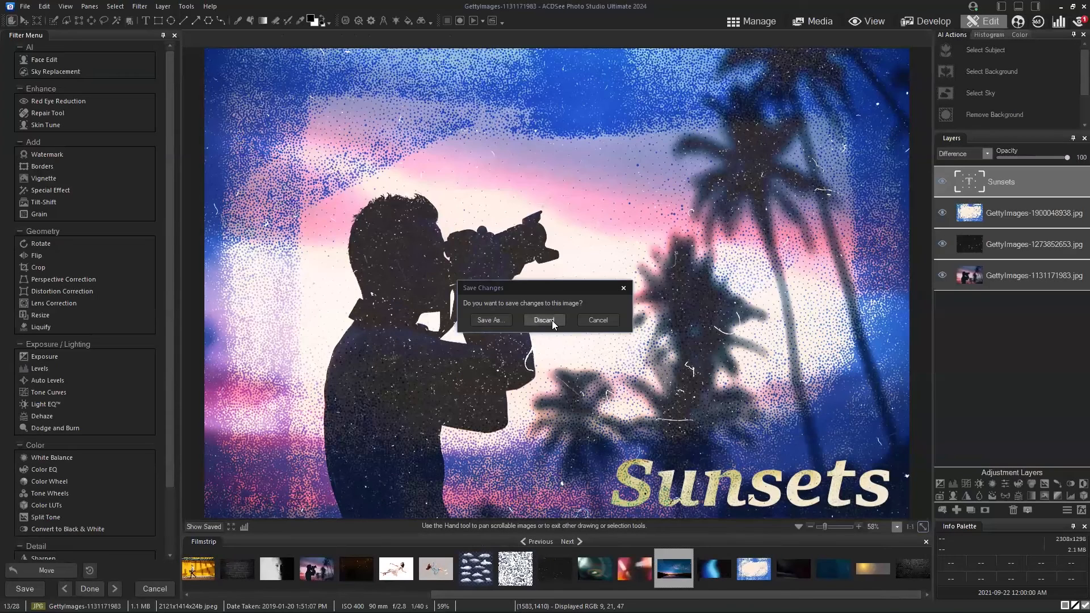
# Open the starry lake photo, discarding the silhouette photo's edits, and add the seated baby photo as a layer on it.
pyautogui.click(552, 320)
pyautogui.moveTo(676, 595); pyautogui.dragTo(437, 594)
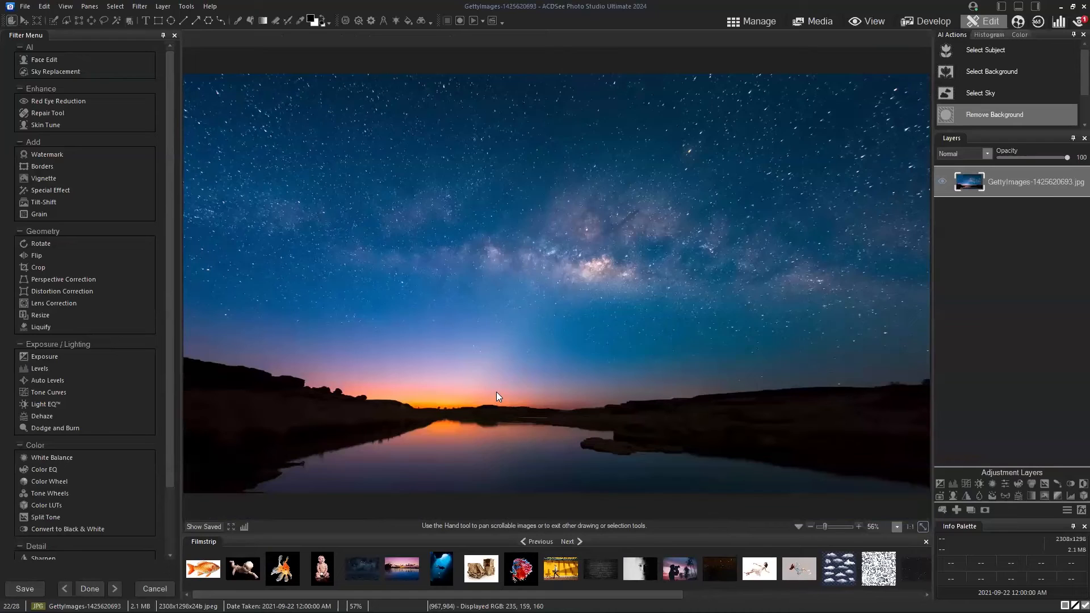
pyautogui.moveTo(327, 570); pyautogui.dragTo(1031, 186)
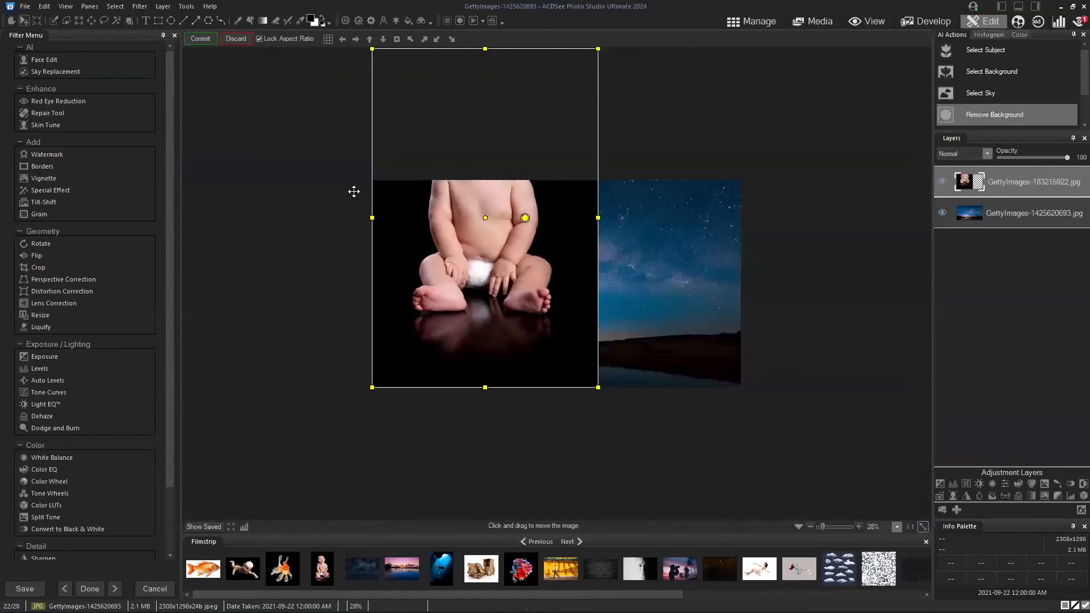
# Scale down the baby layer and move it so the whole figure fits within the starry lake photo.
pyautogui.moveTo(372, 218); pyautogui.dragTo(469, 217)
pyautogui.moveTo(540, 219); pyautogui.dragTo(535, 349)
pyautogui.click(199, 39)
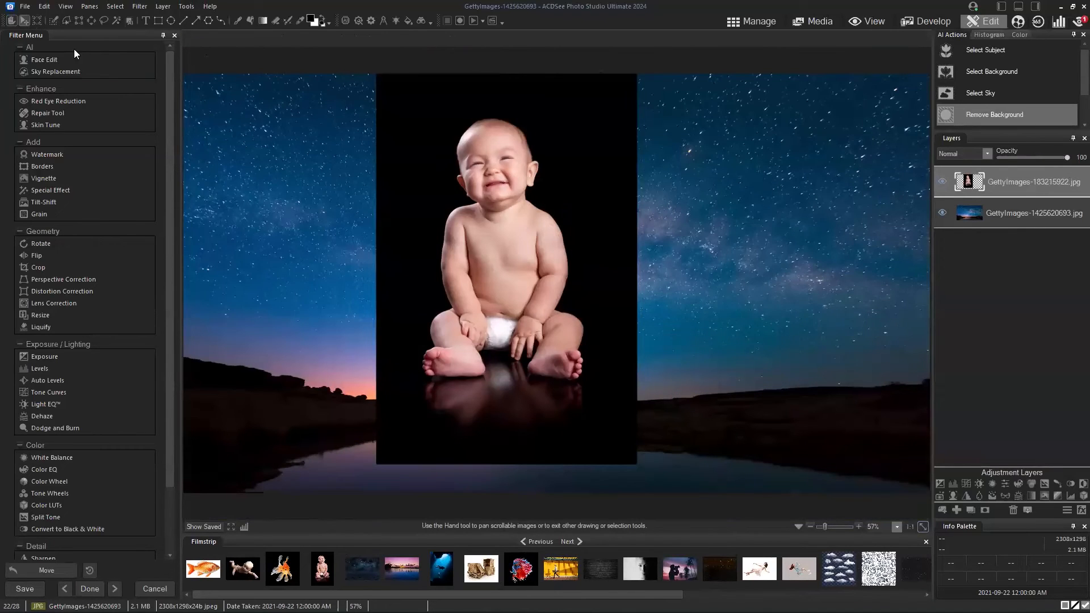
# Adjust the baby layer's size and place it left of centre, with the feet at the sunset horizon.
pyautogui.click(512, 225)
pyautogui.moveTo(512, 224); pyautogui.dragTo(485, 269)
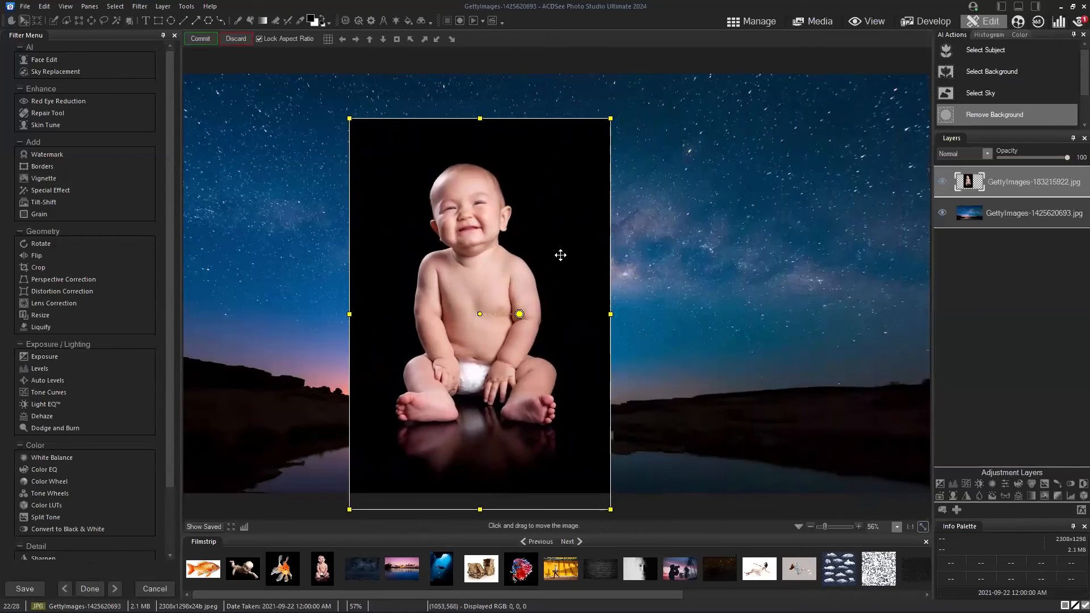
pyautogui.moveTo(611, 313); pyautogui.dragTo(626, 316)
pyautogui.moveTo(554, 275); pyautogui.dragTo(817, 198)
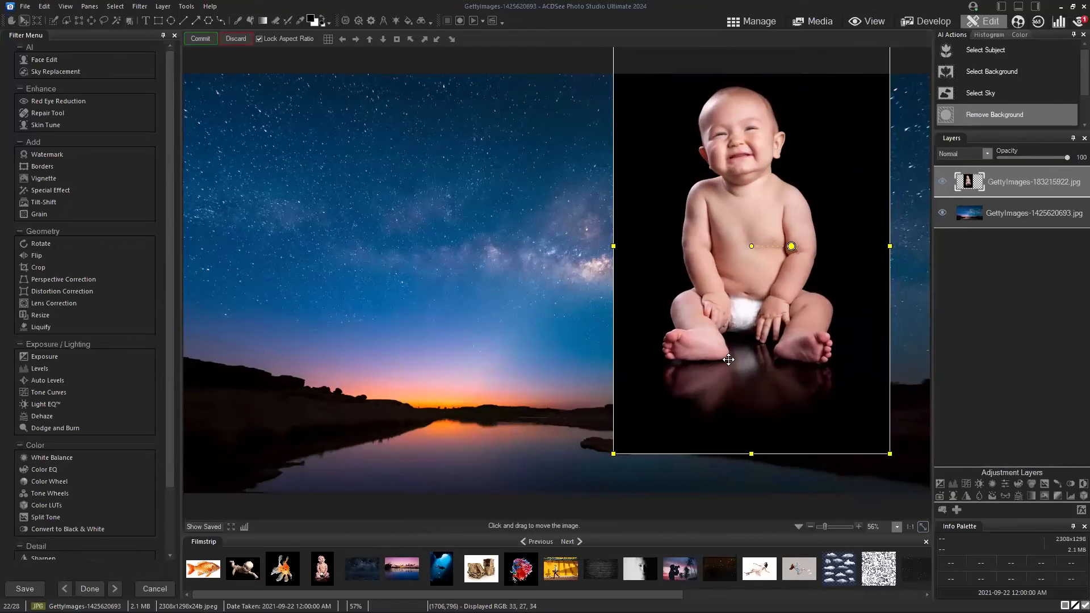
pyautogui.moveTo(750, 295); pyautogui.dragTo(459, 365)
pyautogui.hotkey('ctrl', 'z')
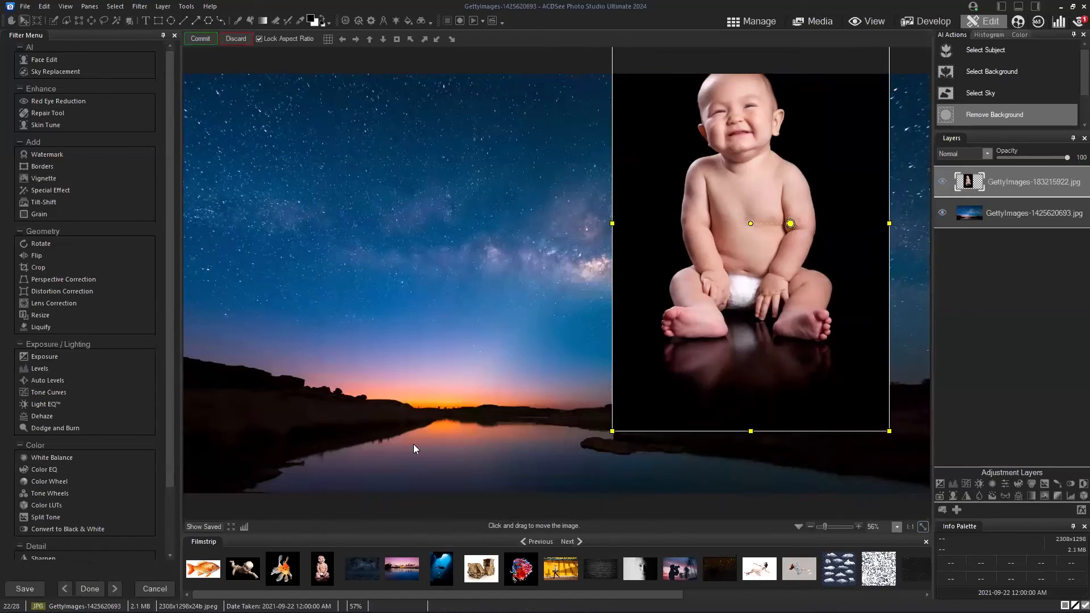
pyautogui.moveTo(611, 223); pyautogui.dragTo(623, 223)
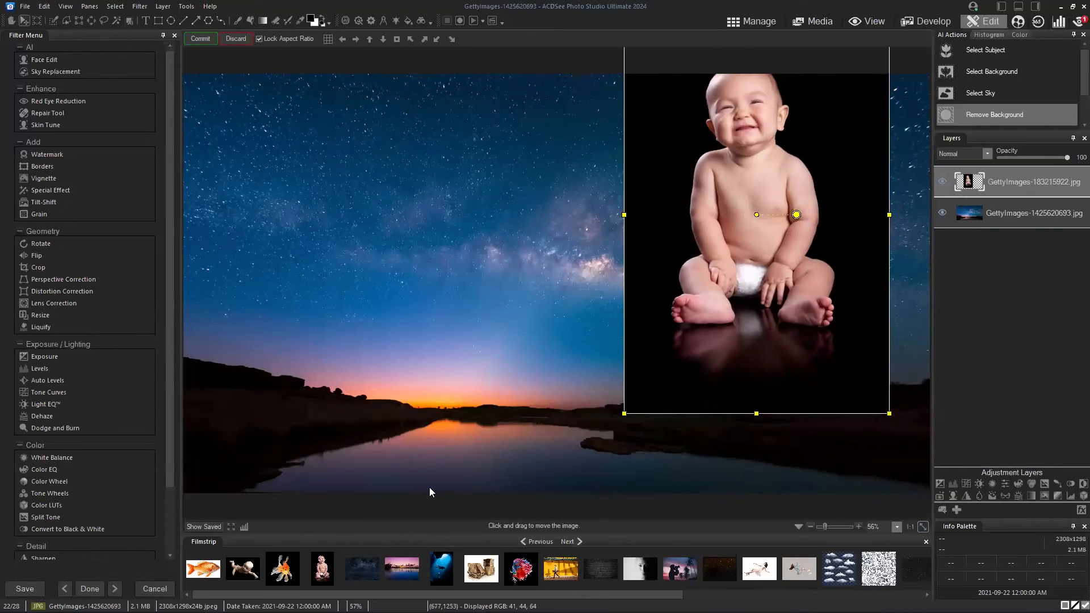
pyautogui.moveTo(731, 288); pyautogui.dragTo(455, 407)
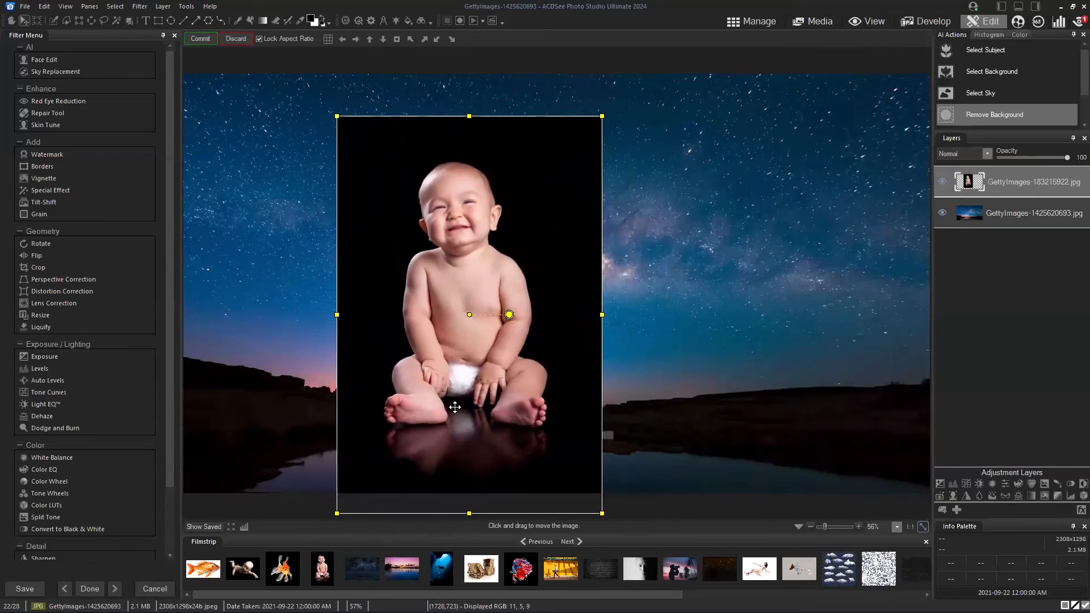
pyautogui.click(203, 41)
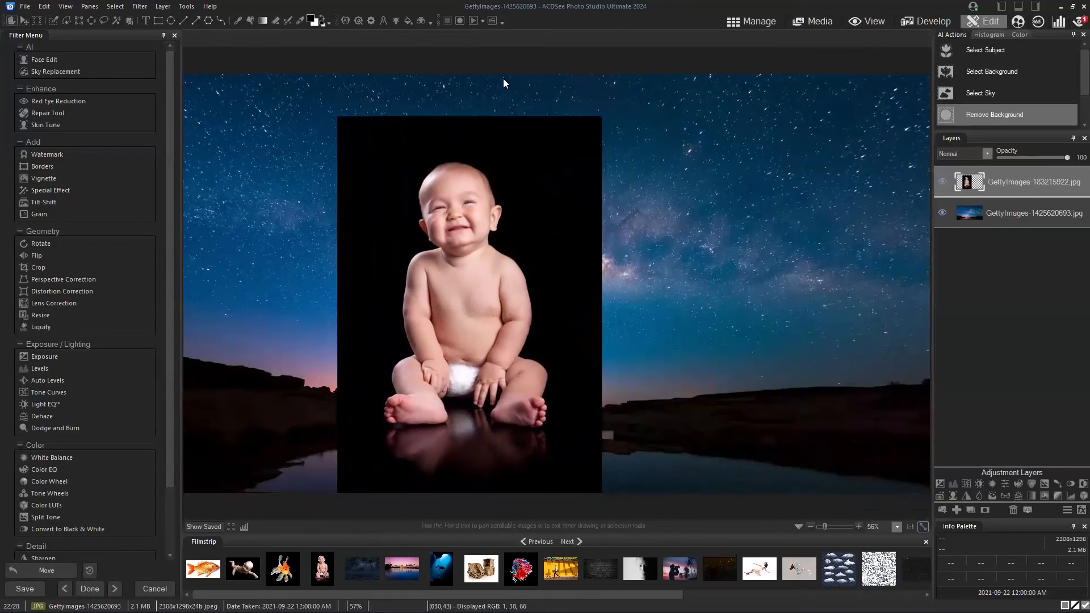
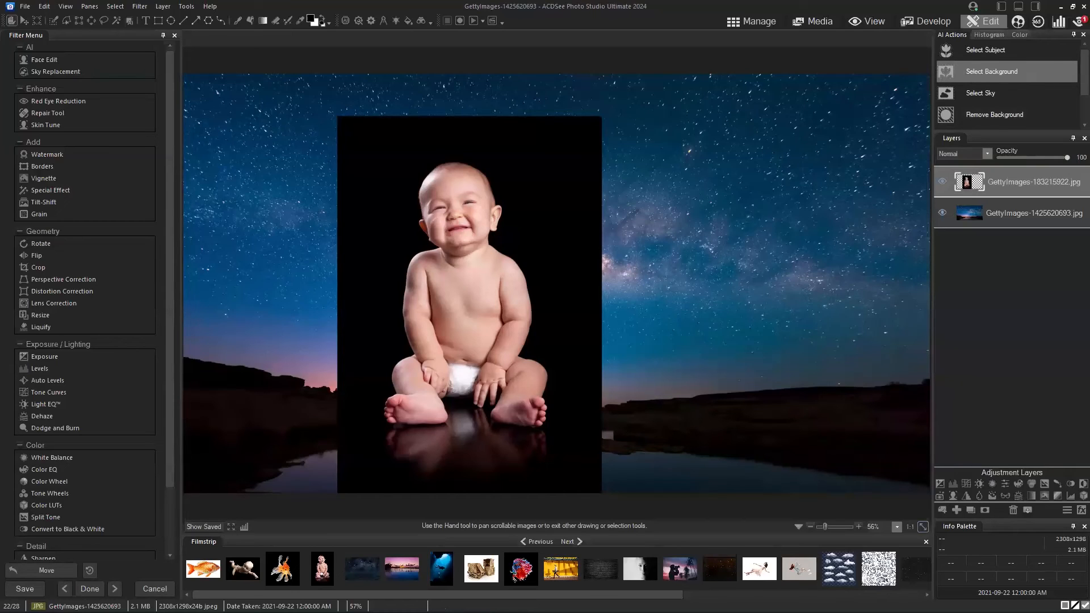
# Set the baby layer's blend mode to Screen.
pyautogui.moveTo(437, 594); pyautogui.dragTo(676, 594)
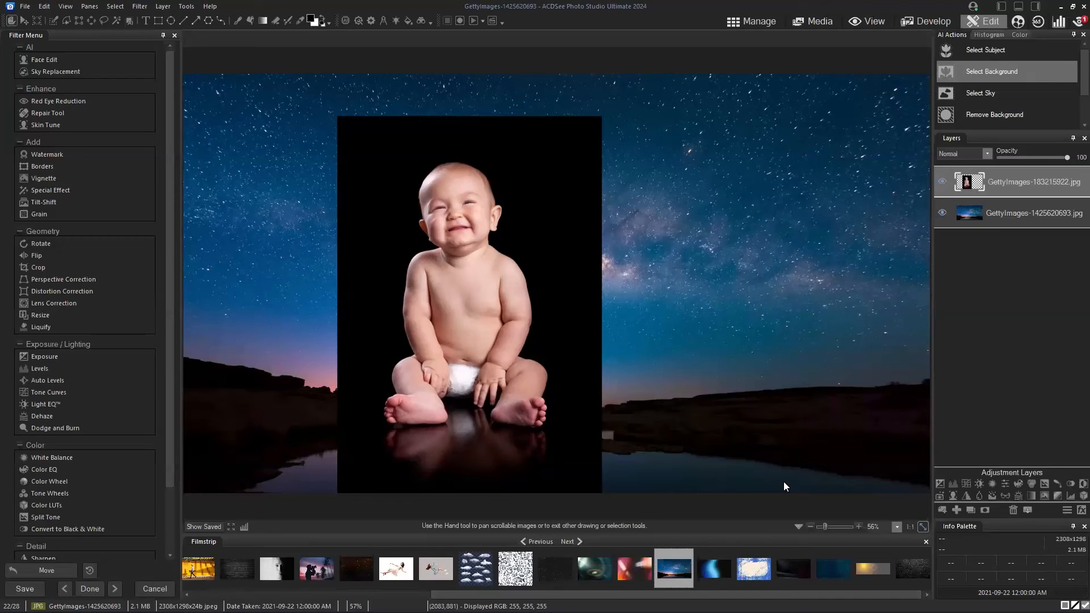
pyautogui.moveTo(596, 594); pyautogui.dragTo(521, 594)
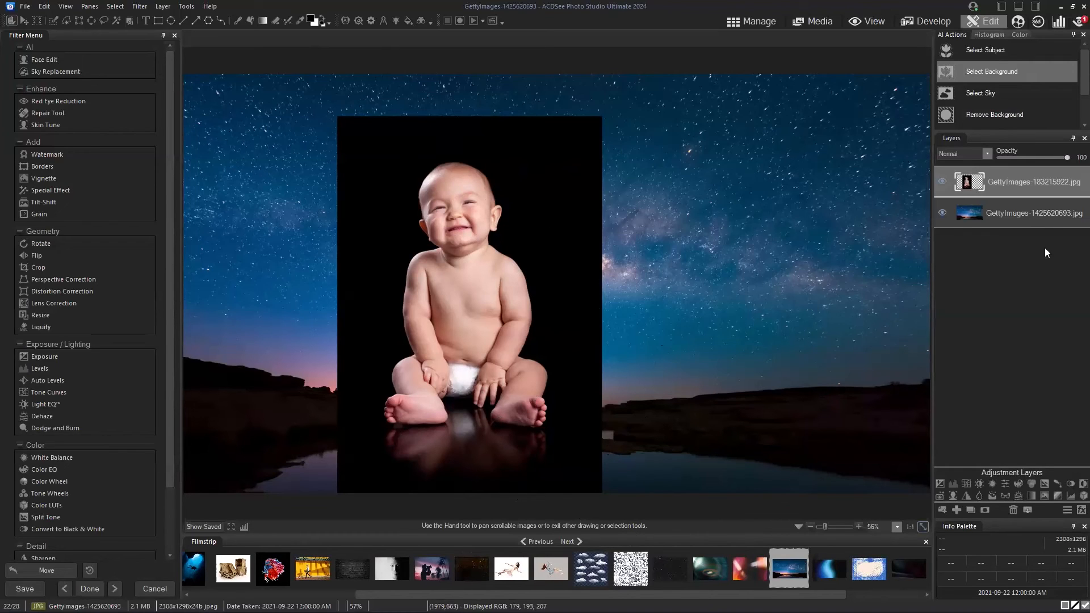
pyautogui.click(987, 154)
pyautogui.click(982, 174)
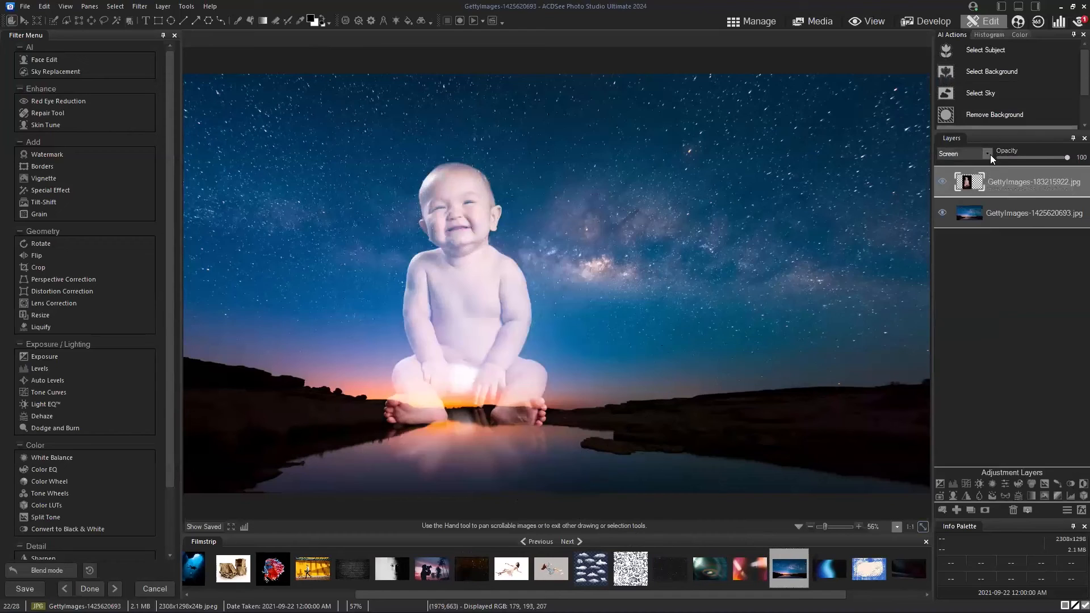
# Compare the Lighten blend mode against Screen on the seated baby layer.
pyautogui.click(988, 154)
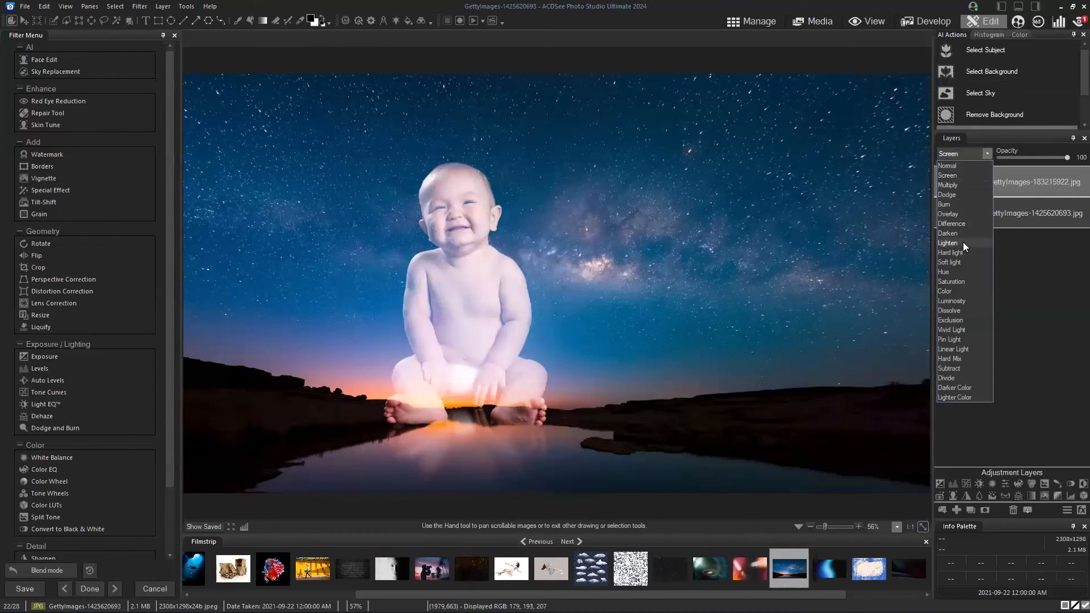
pyautogui.click(962, 243)
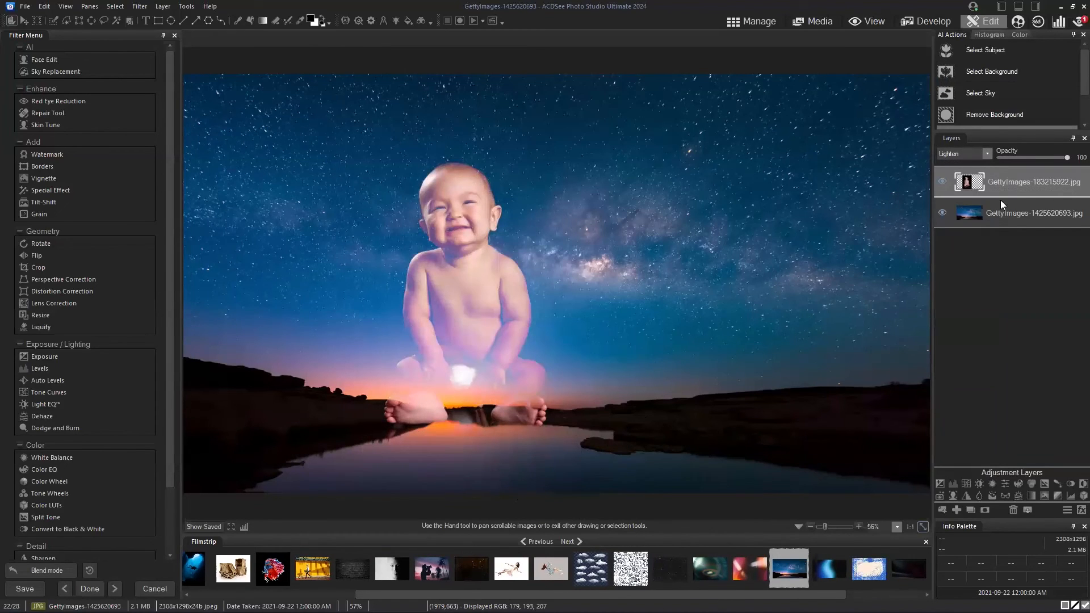
pyautogui.click(988, 154)
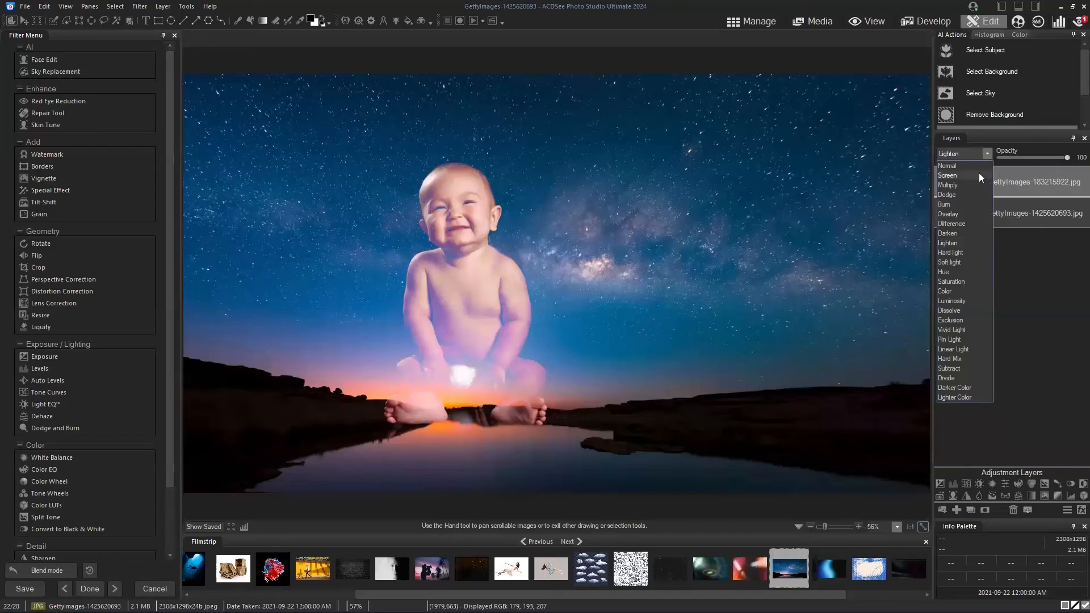
pyautogui.click(978, 174)
# Cycle the baby layer through every blend mode from Multiply to Lighter Color to preview each effect.
pyautogui.click(976, 157)
pyautogui.click(969, 184)
pyautogui.press('Down')
pyautogui.press('Down')
pyautogui.press('Down')
pyautogui.press('Down')
pyautogui.press('Down')
pyautogui.press('Down')
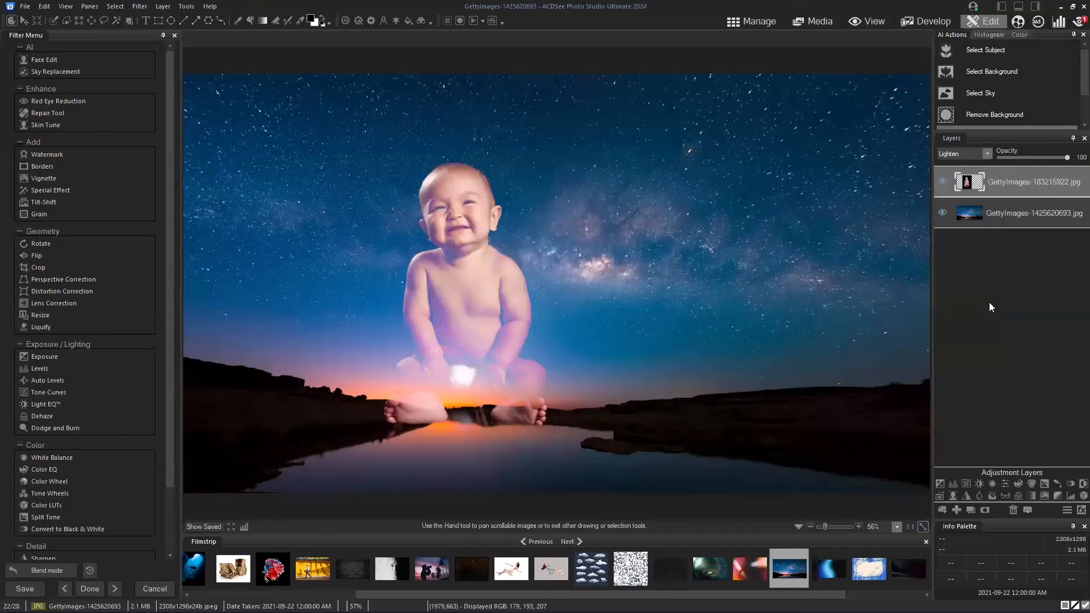
pyautogui.press('Down')
pyautogui.press('Down')
pyautogui.press('Down')
pyautogui.press('Down')
pyautogui.press('Down')
pyautogui.press('Down')
pyautogui.press('Down')
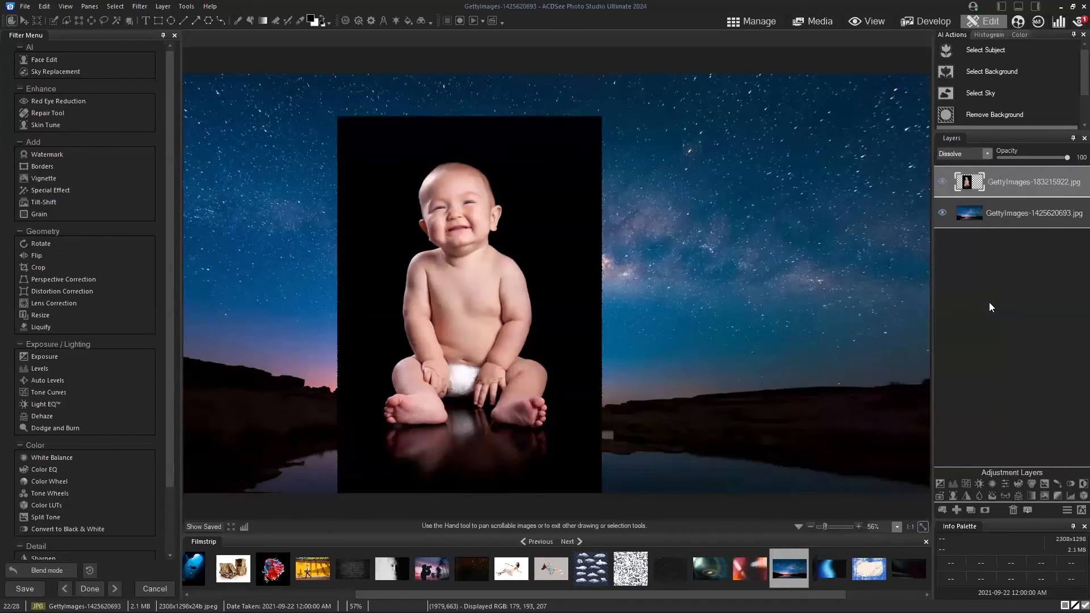
pyautogui.press('Down')
pyautogui.press('Down')
pyautogui.press('Down')
pyautogui.press('Down')
pyautogui.press('Down')
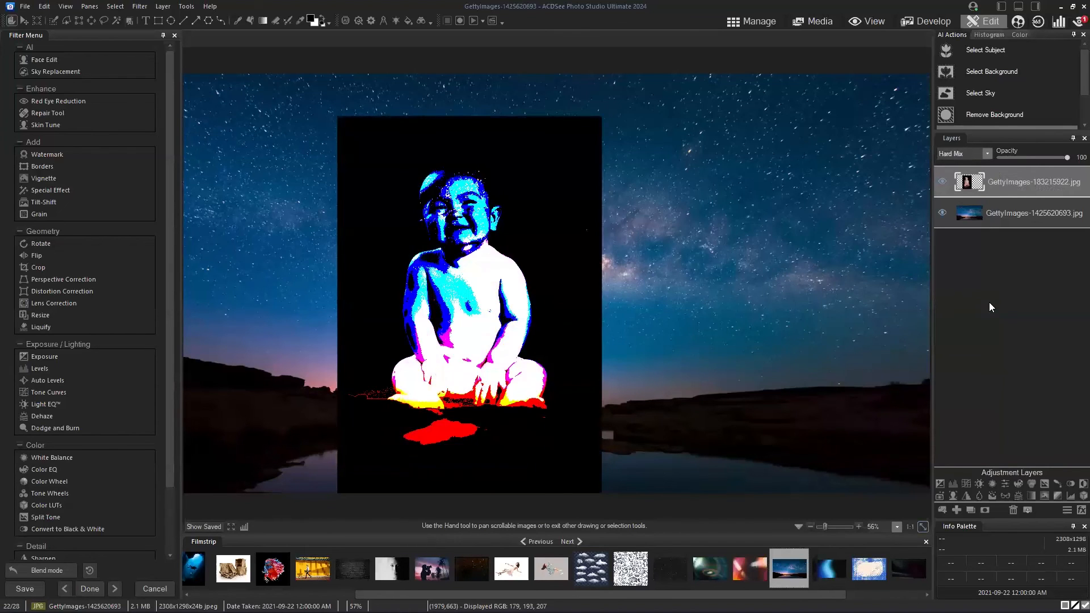
pyautogui.press('Down')
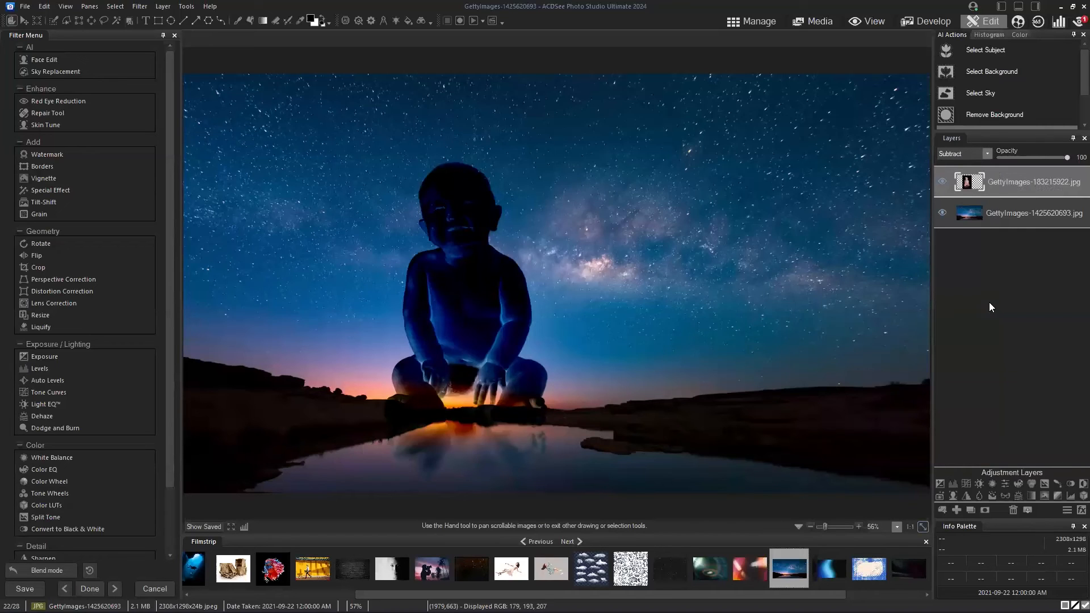
pyautogui.press('Down')
pyautogui.press('Down')
pyautogui.press('Down')
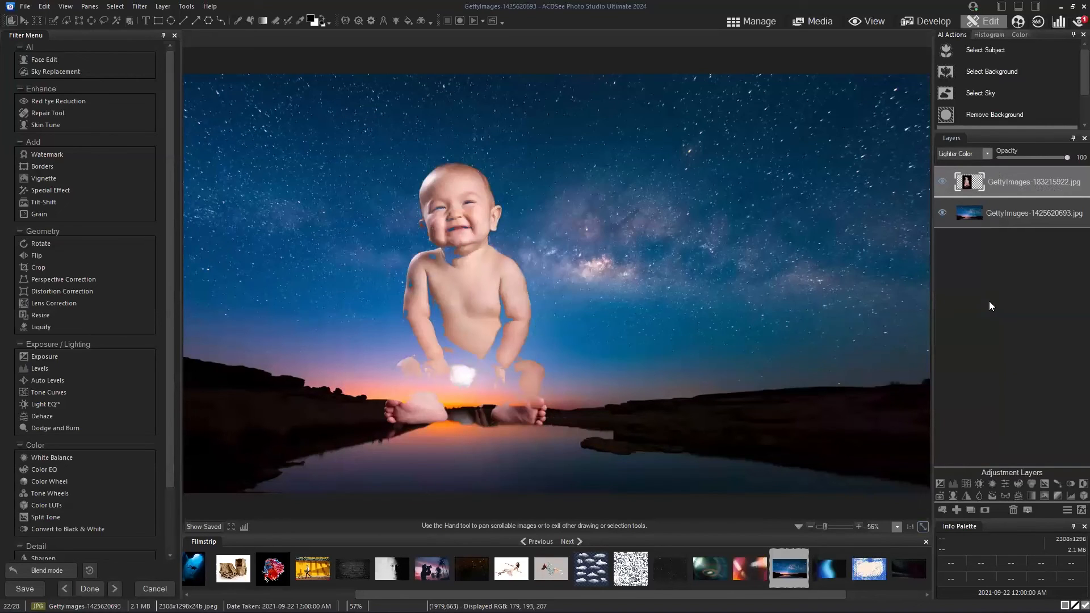
# Compare Screen and Lighten again on the baby layer and leave its blend mode at Lighten.
pyautogui.click(986, 153)
pyautogui.click(980, 175)
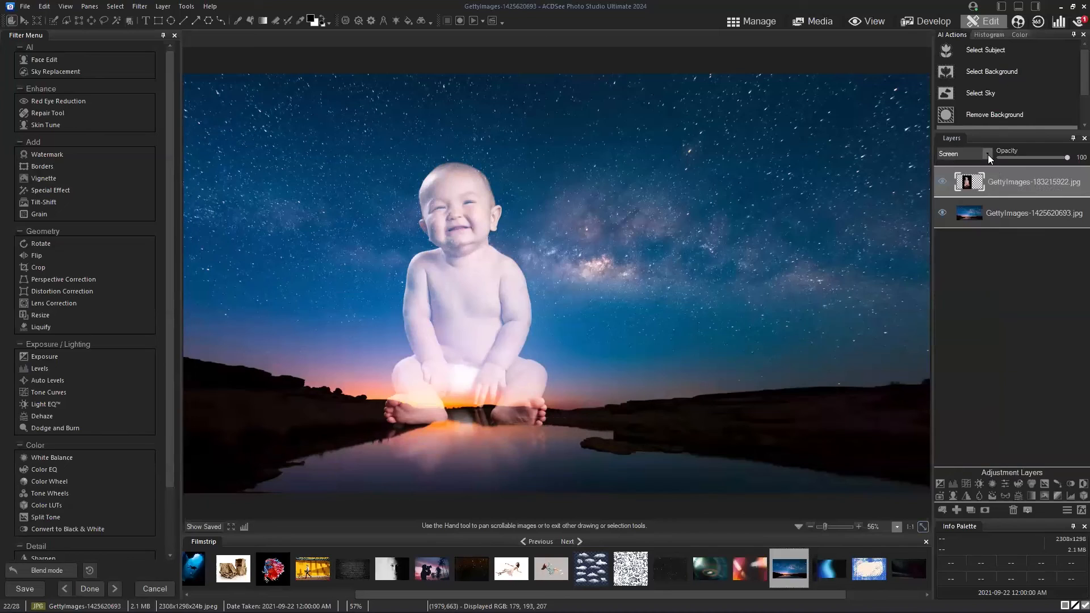
pyautogui.click(987, 154)
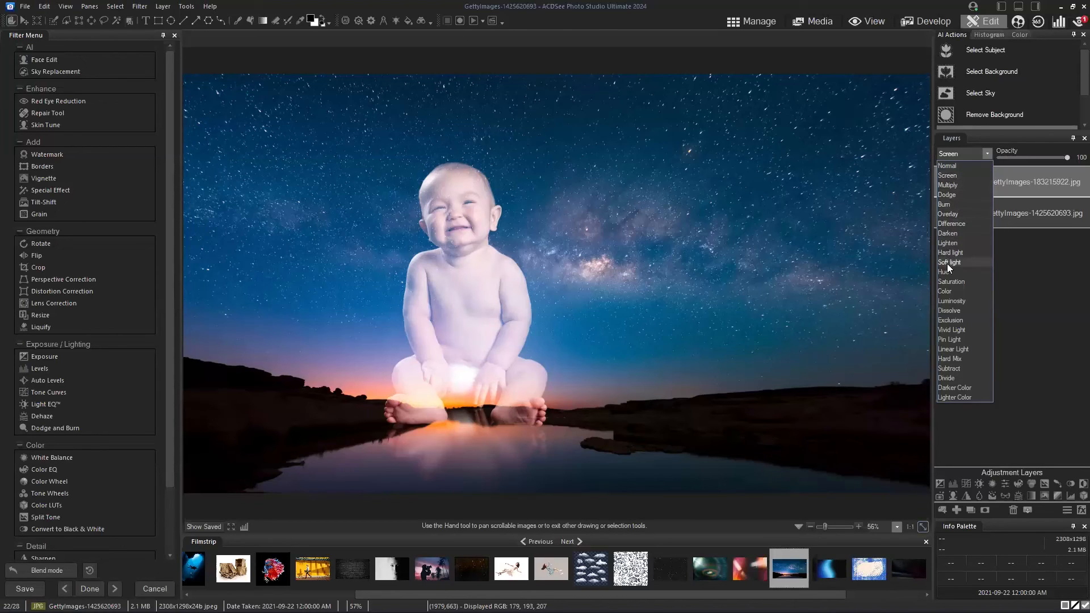
pyautogui.click(961, 242)
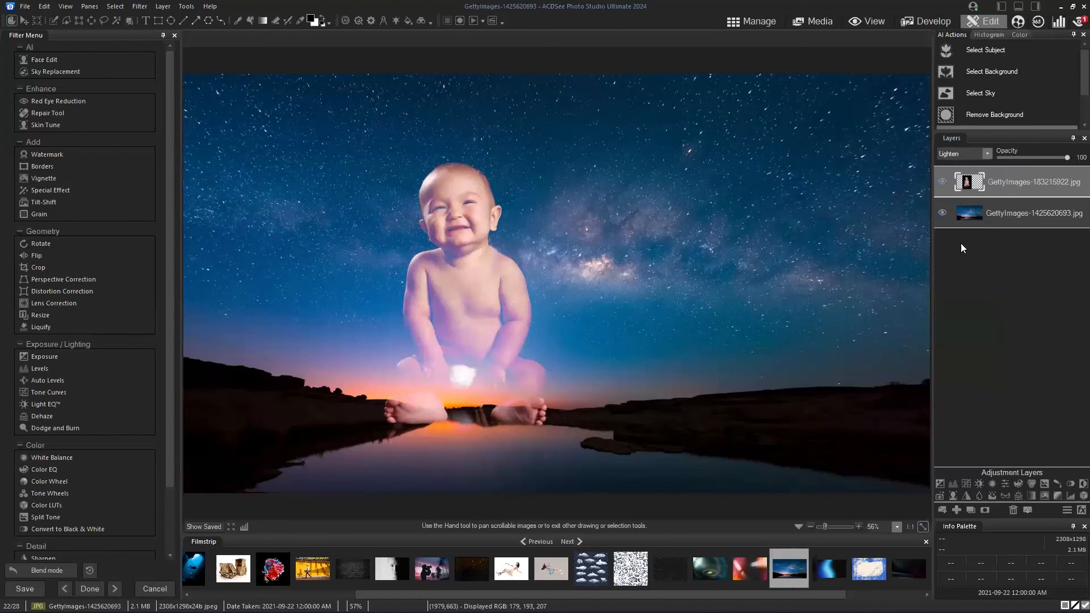
pyautogui.click(990, 151)
pyautogui.click(978, 175)
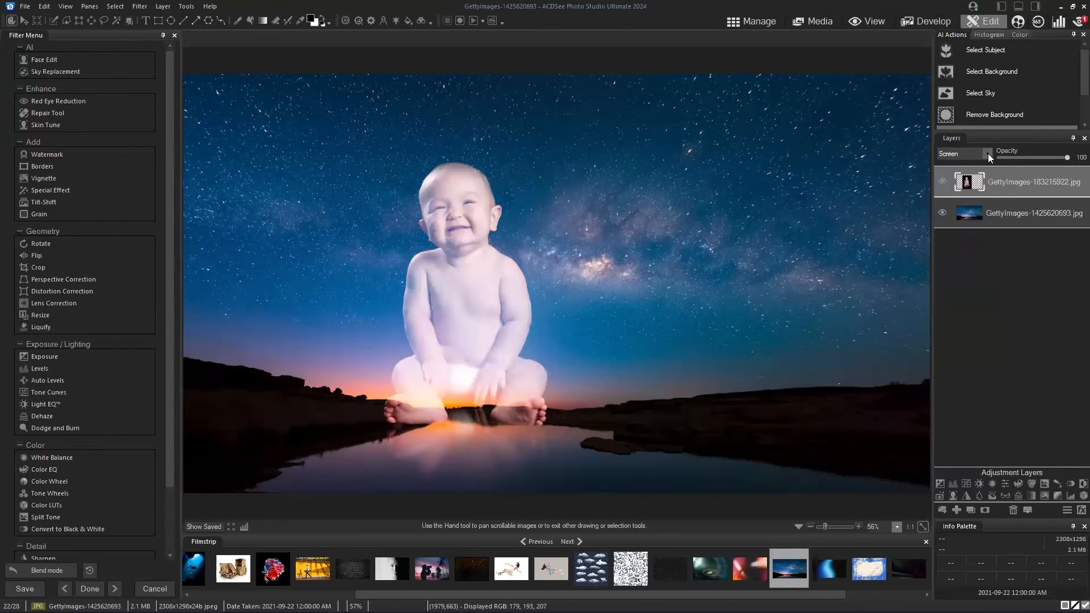
pyautogui.click(987, 153)
pyautogui.click(966, 242)
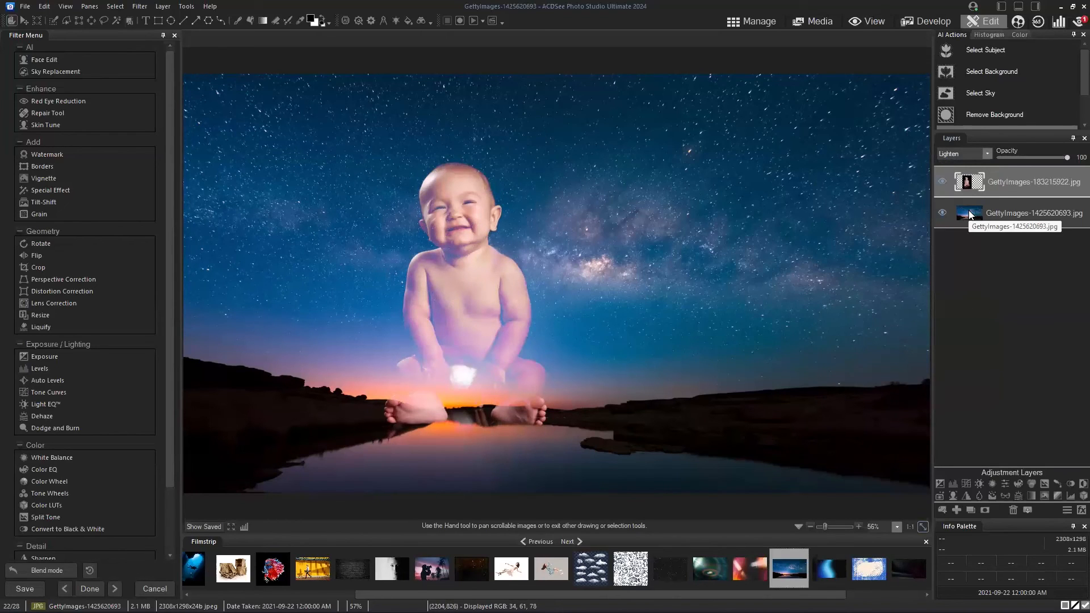
# Add a blank layer and place it between the baby layer and the starry lake layer.
pyautogui.click(957, 509)
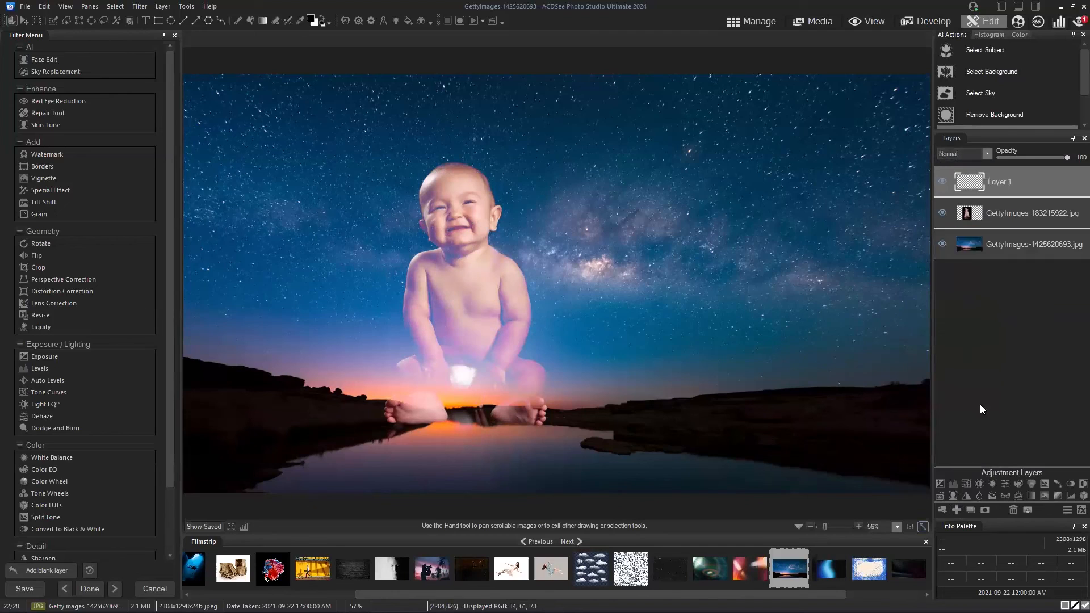
pyautogui.moveTo(982, 185); pyautogui.dragTo(988, 227)
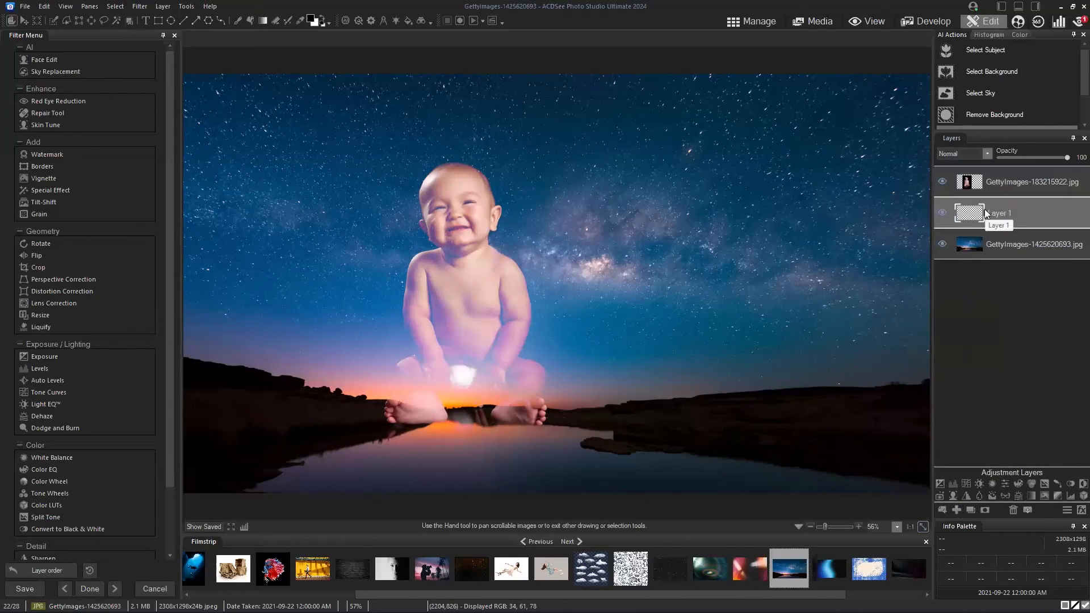
# Add an Exposure adjustment layer directly above the starry lake layer and lower its exposure to -1.14 eV.
pyautogui.click(964, 251)
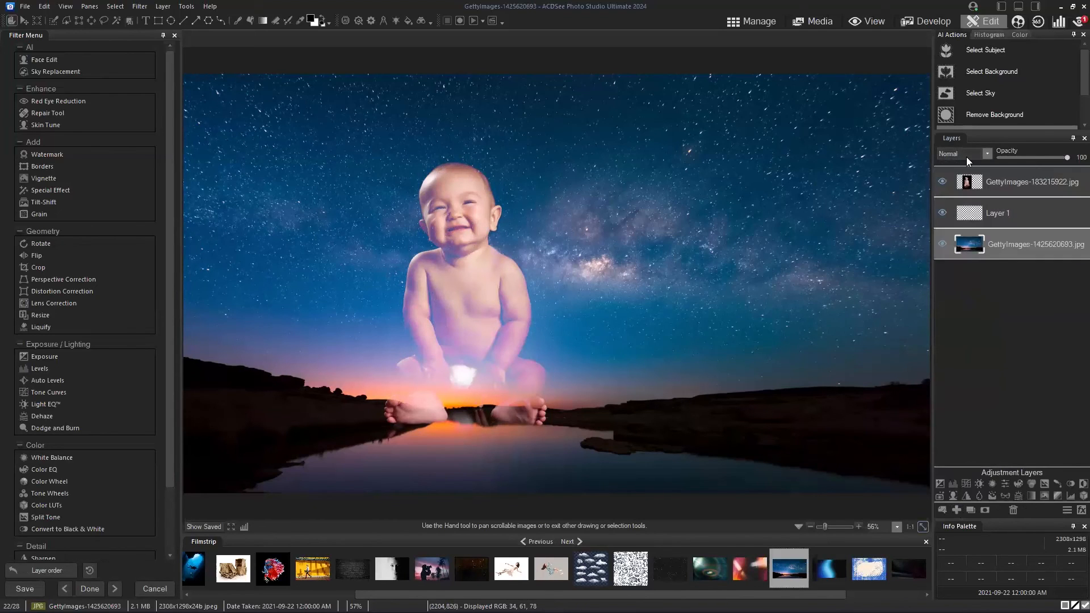
pyautogui.click(941, 484)
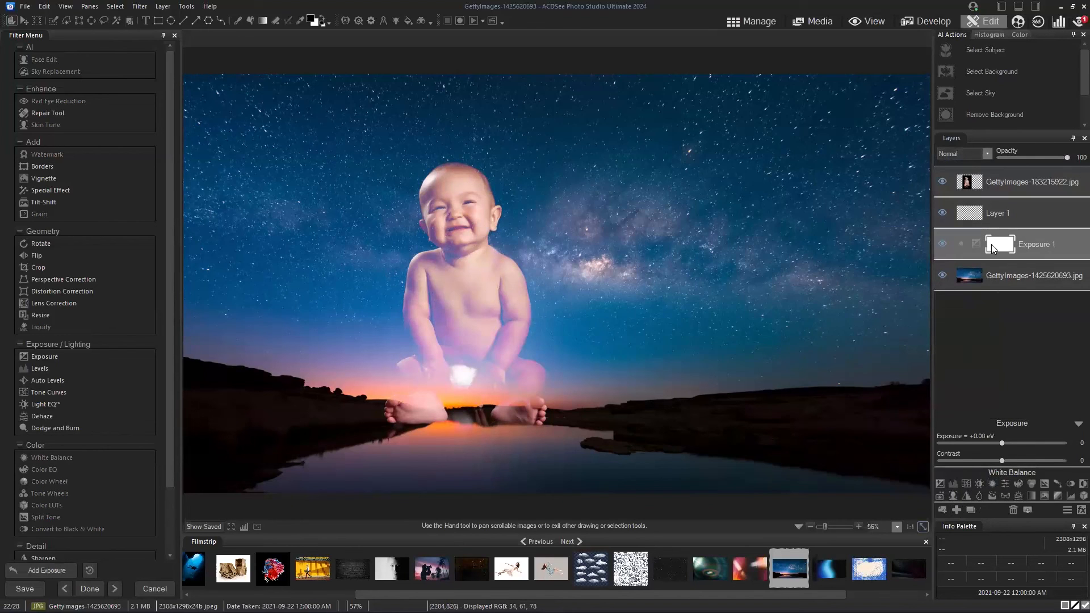
pyautogui.moveTo(1001, 442); pyautogui.dragTo(969, 444)
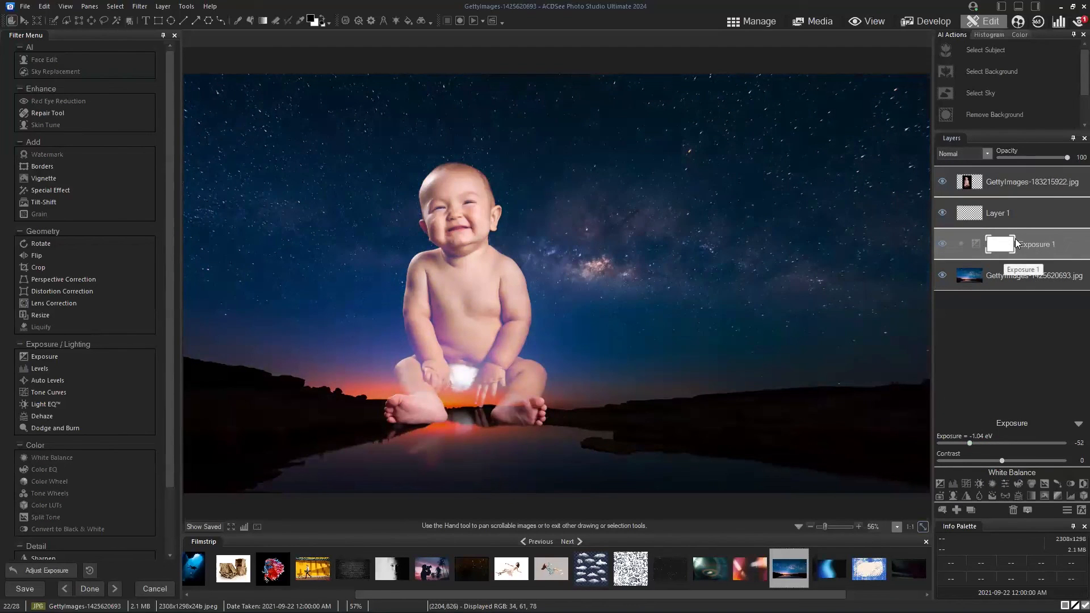
pyautogui.click(976, 280)
pyautogui.click(1000, 244)
pyautogui.moveTo(966, 443); pyautogui.dragTo(964, 443)
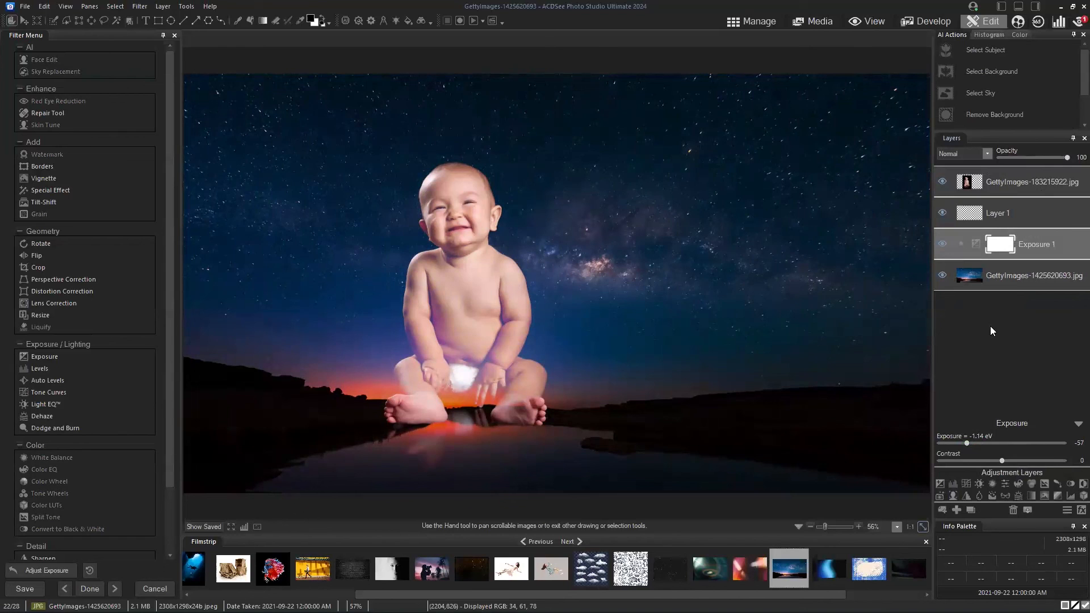
pyautogui.moveTo(967, 442)
pyautogui.mouseDown()
pyautogui.moveTo(1006, 446)
pyautogui.moveTo(948, 451)
pyautogui.moveTo(967, 454)
pyautogui.mouseUp()
# Move the blank layer below the Exposure adjustment, directly above the starry lake layer.
pyautogui.click(970, 277)
pyautogui.moveTo(979, 215); pyautogui.dragTo(978, 267)
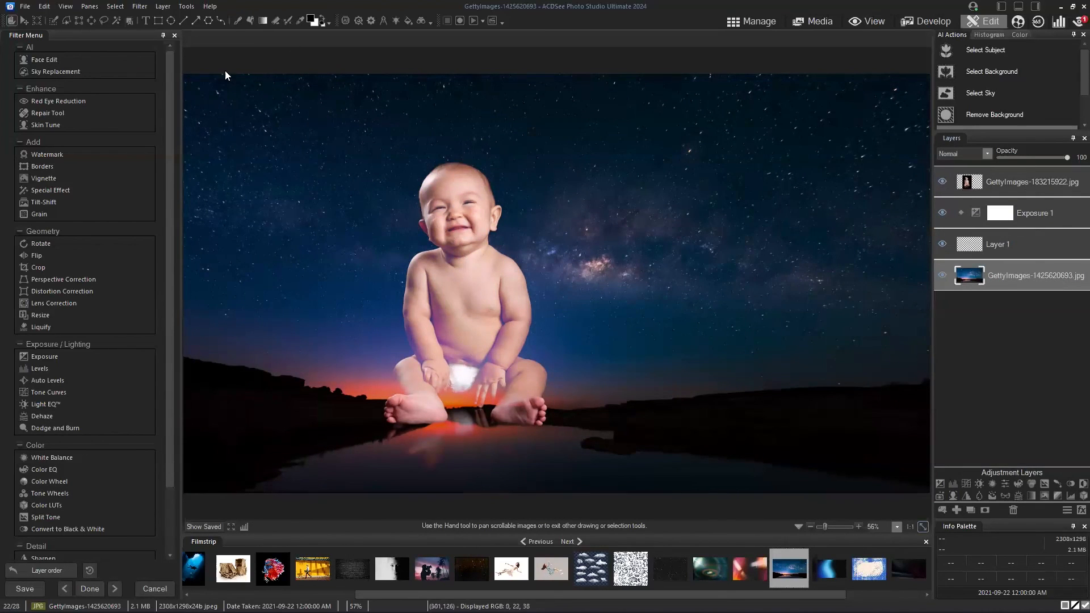
# Activate the Brush tool and sample a dark blue from the night sky as the foreground color.
pyautogui.click(236, 21)
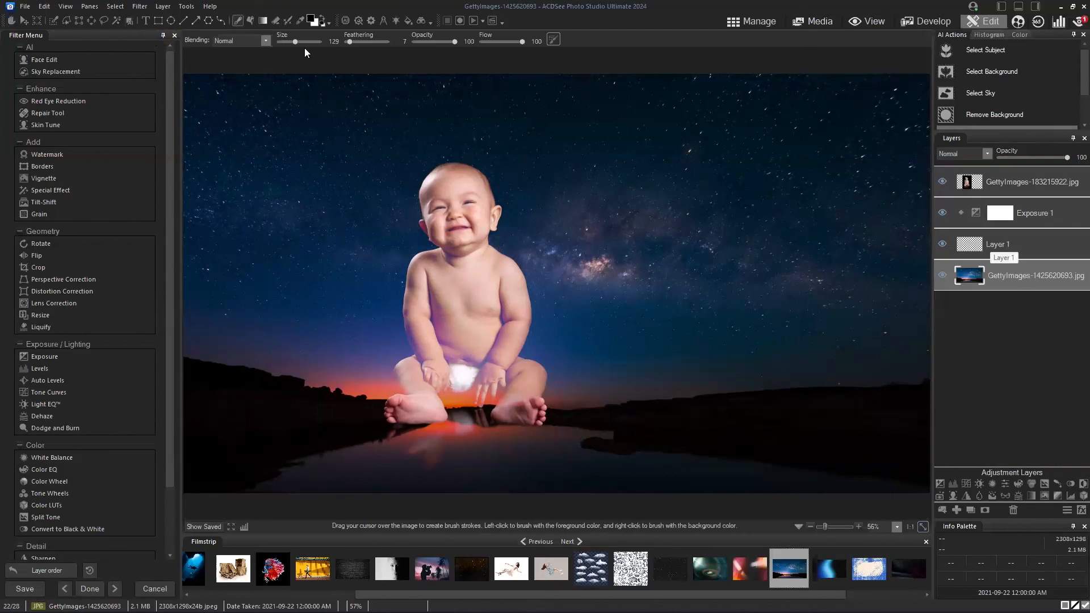
pyautogui.click(311, 23)
pyautogui.click(616, 256)
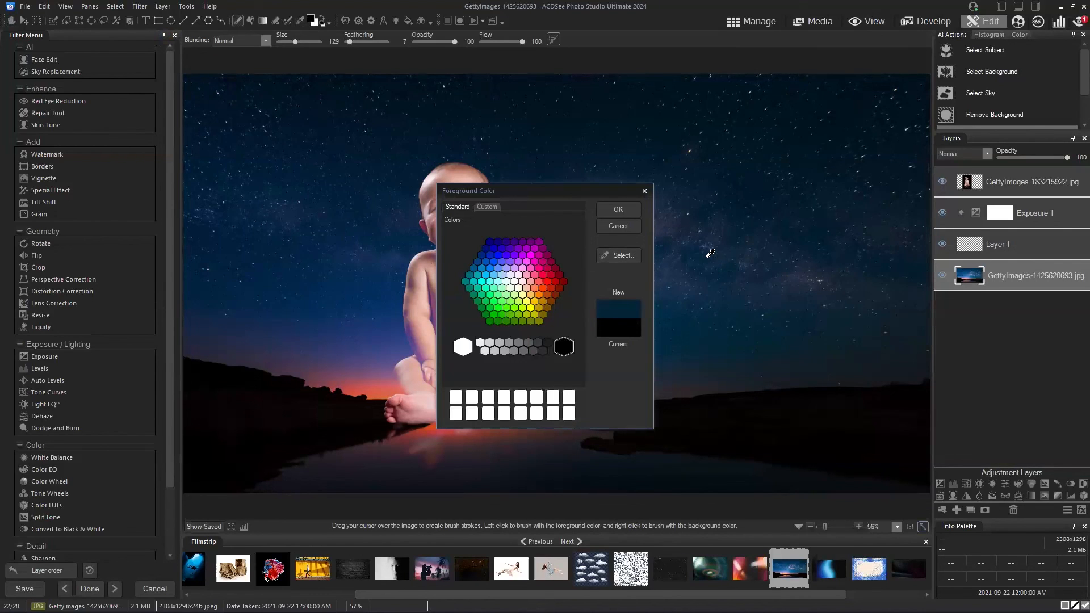
pyautogui.click(709, 262)
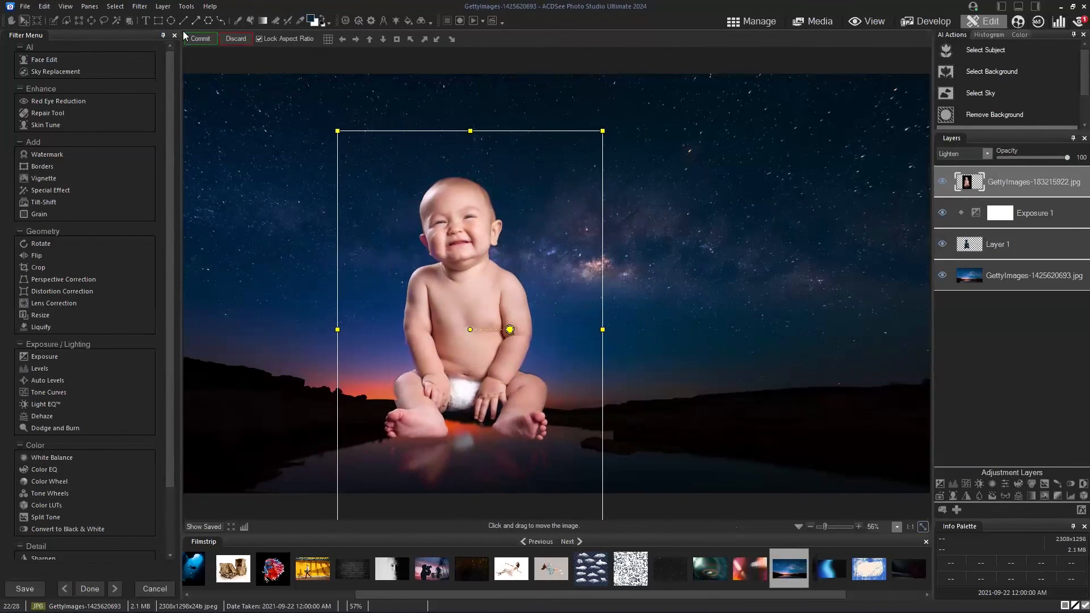
# Commit the baby layer's slightly lower position, with the feet over the water.
pyautogui.click(199, 38)
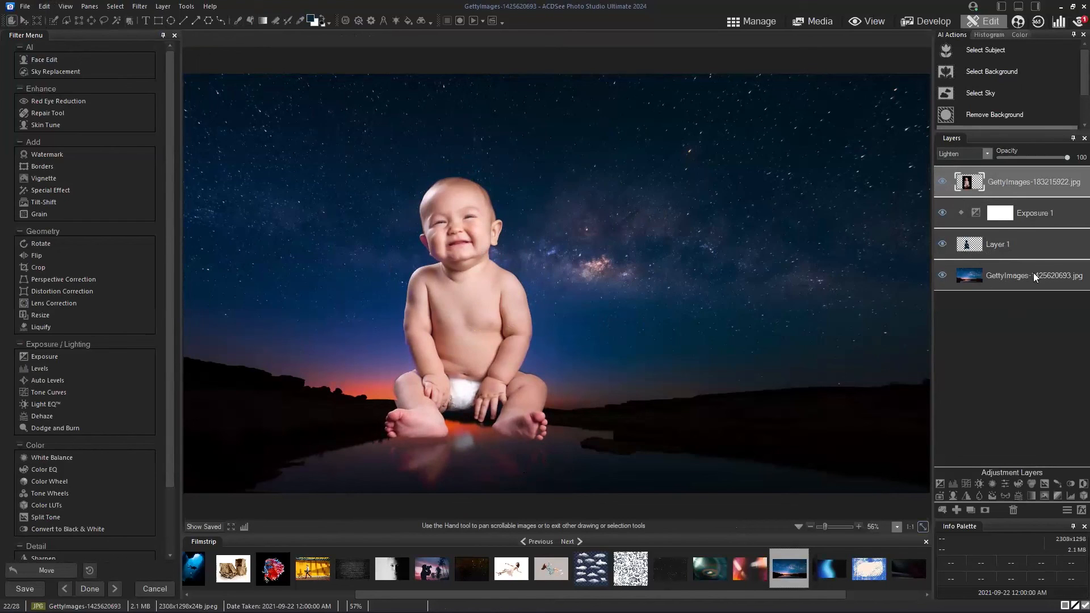
# Add an Exposure adjustment above the baby layer, clip it to that layer, and set its exposure to -0.10 eV.
pyautogui.click(939, 483)
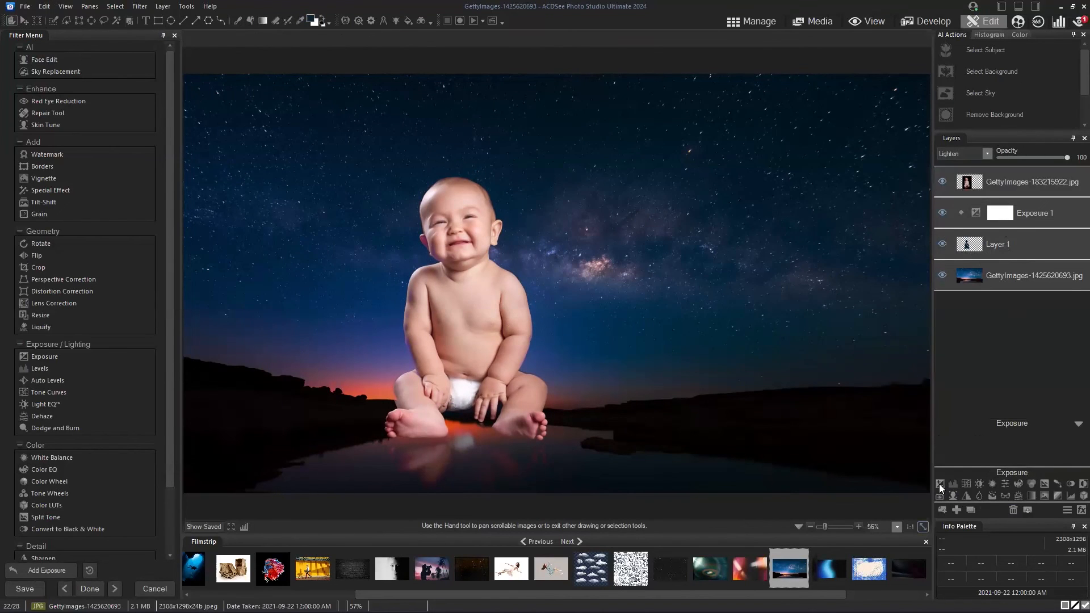
pyautogui.click(996, 445)
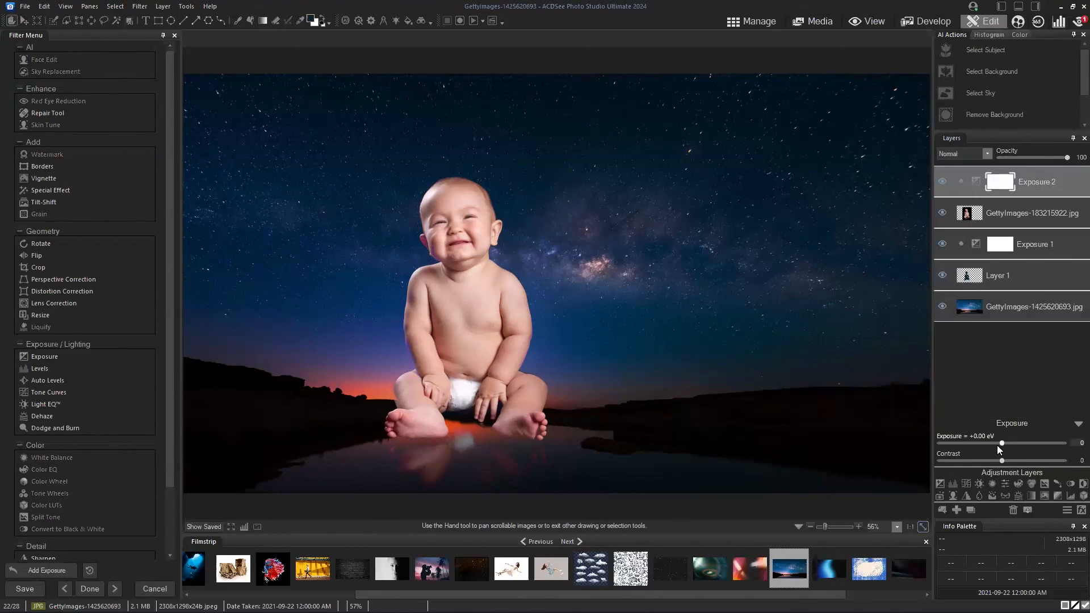
pyautogui.click(959, 181)
pyautogui.moveTo(998, 445)
pyautogui.mouseDown()
pyautogui.moveTo(977, 446)
pyautogui.moveTo(997, 450)
pyautogui.mouseUp()
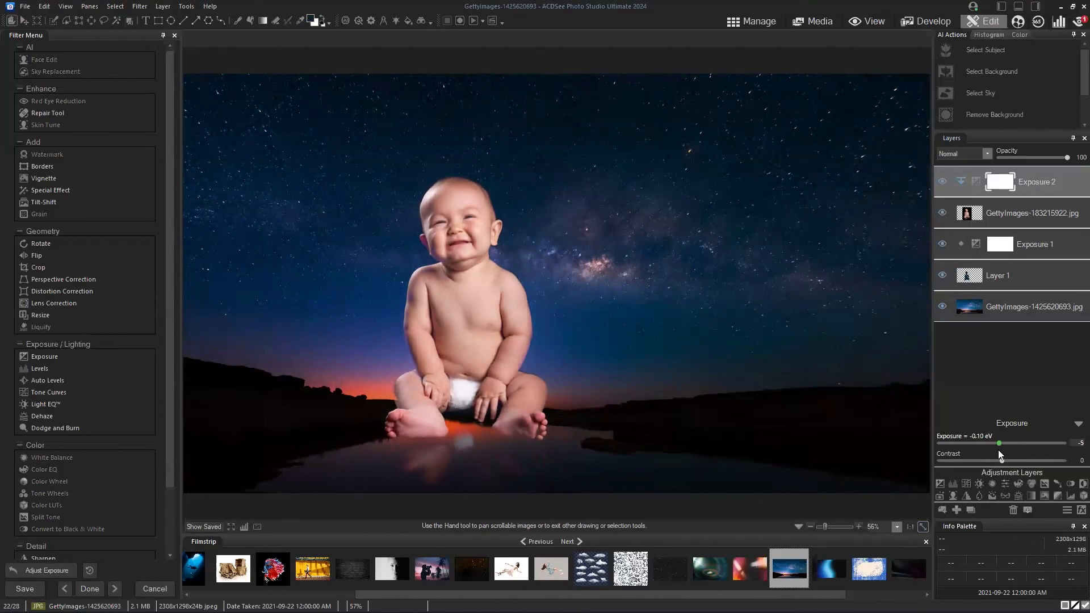
# Add an unclipped Color LUTs adjustment layer at the top of the layer stack.
pyautogui.click(997, 312)
pyautogui.click(1029, 176)
pyautogui.click(1072, 496)
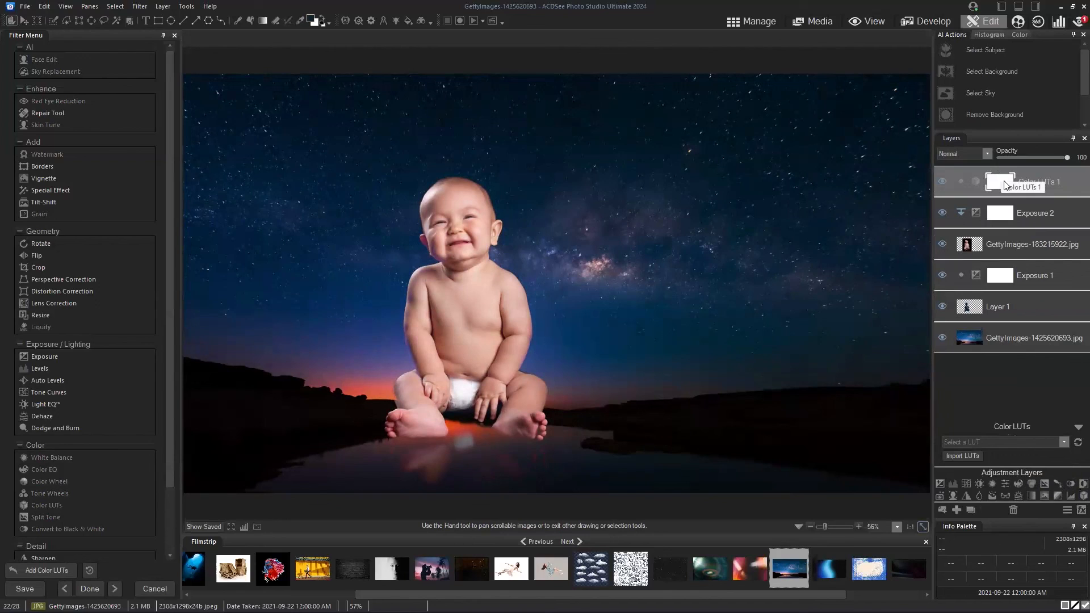
pyautogui.click(960, 184)
# Try the Beige, Dusk and Elegance LUTs on the Color LUTs layer, cancelling the request to save changes.
pyautogui.click(1062, 443)
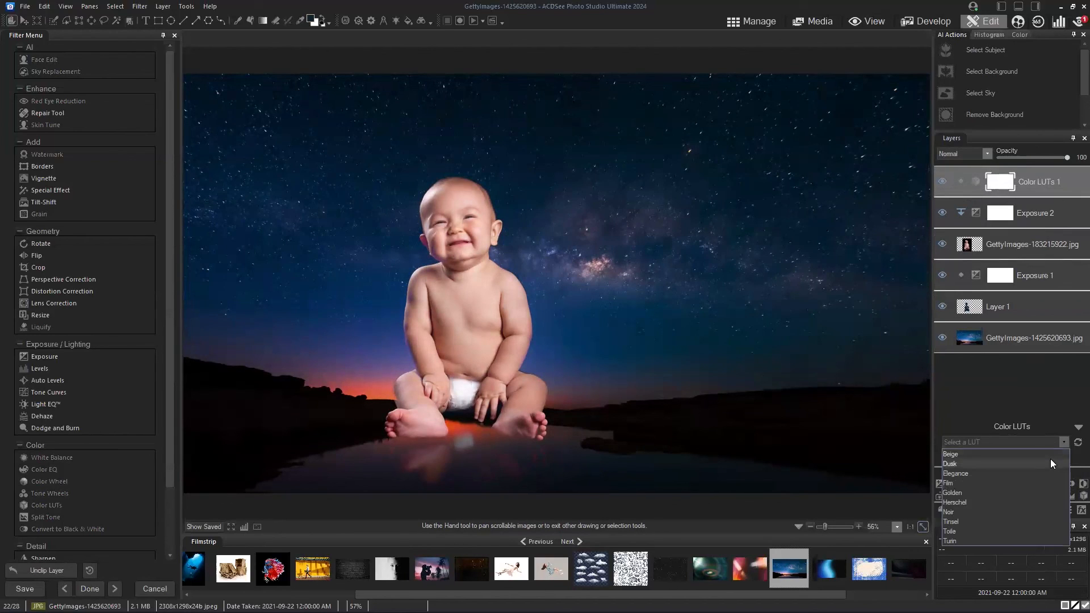
pyautogui.click(1048, 452)
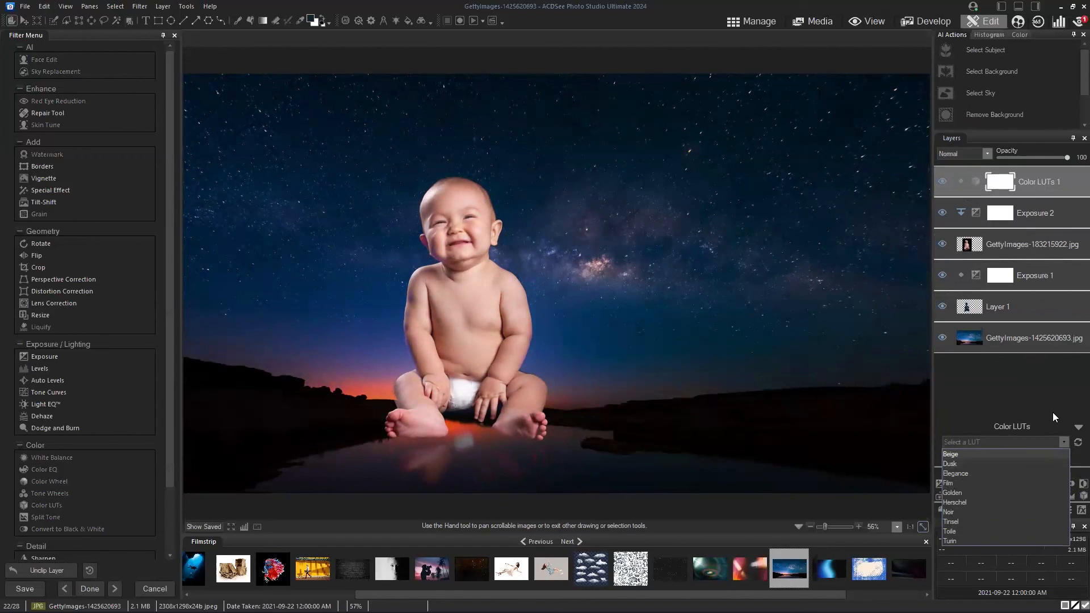
pyautogui.scroll(-1, 762, 396)
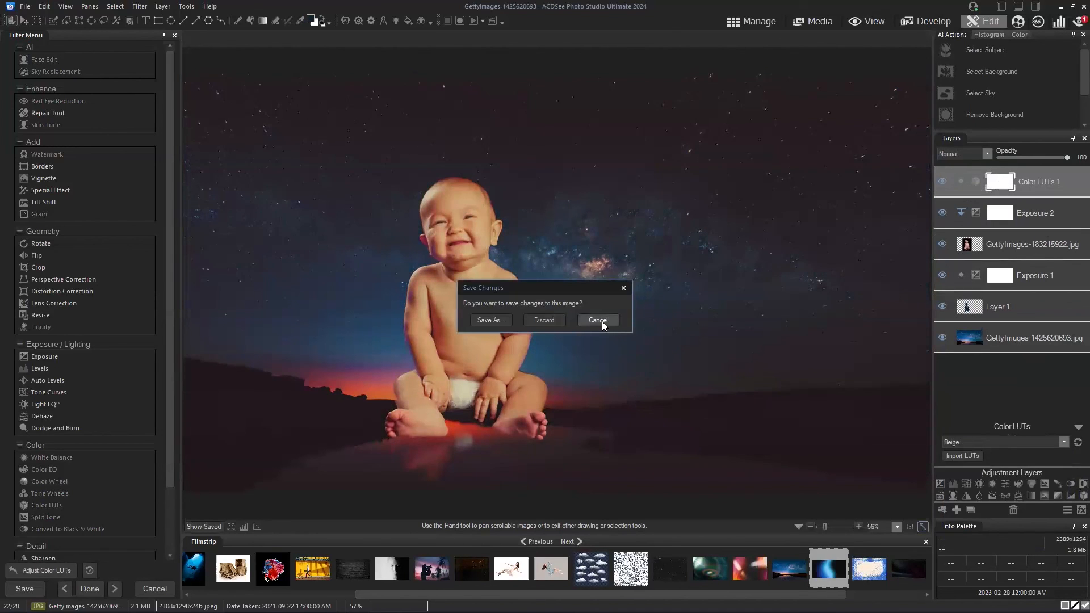
pyautogui.click(599, 319)
pyautogui.click(1000, 441)
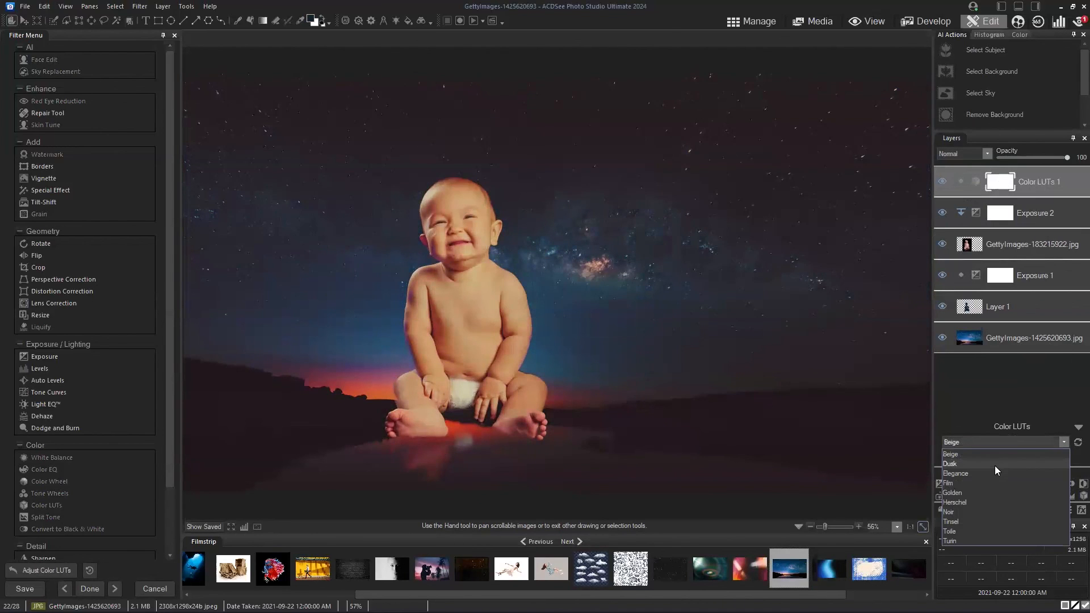
pyautogui.click(1039, 462)
pyautogui.click(1063, 443)
pyautogui.click(1048, 472)
# Apply the Film LUT to the Color LUTs layer and select the baby layer.
pyautogui.click(1062, 442)
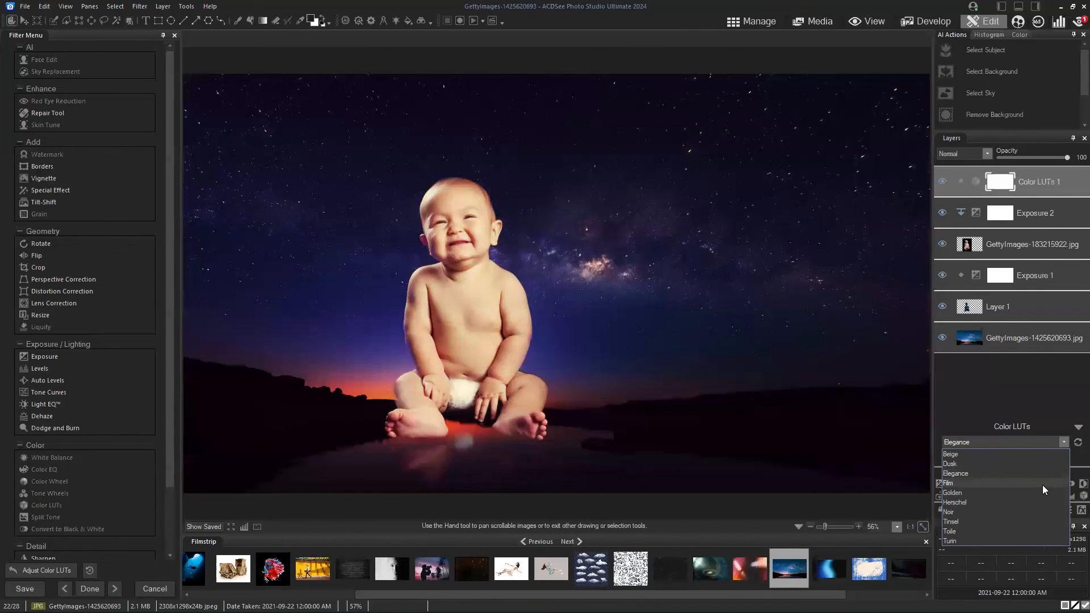
pyautogui.click(1042, 484)
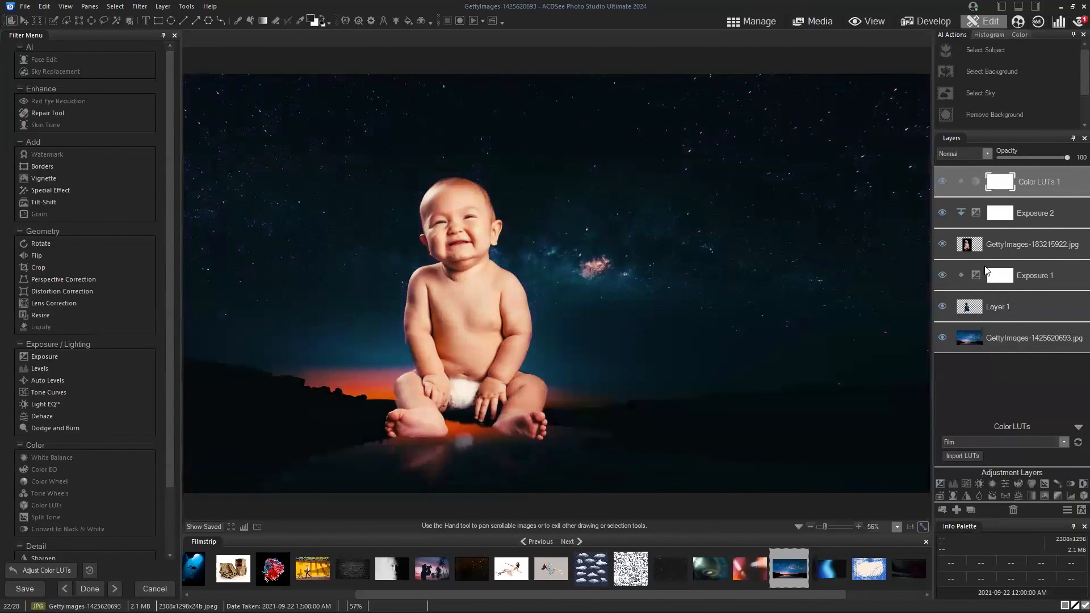
pyautogui.click(974, 243)
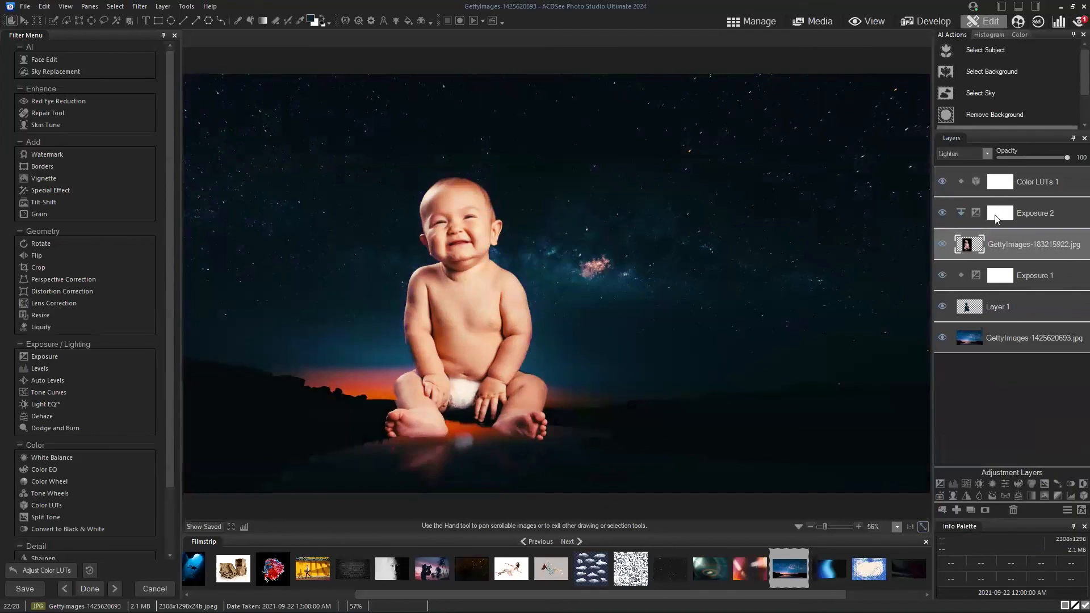
# Set the clipped Exposure adjustment above the baby layer to an exposure of -0.72 eV and a contrast of -40.
pyautogui.click(1000, 218)
pyautogui.click(963, 226)
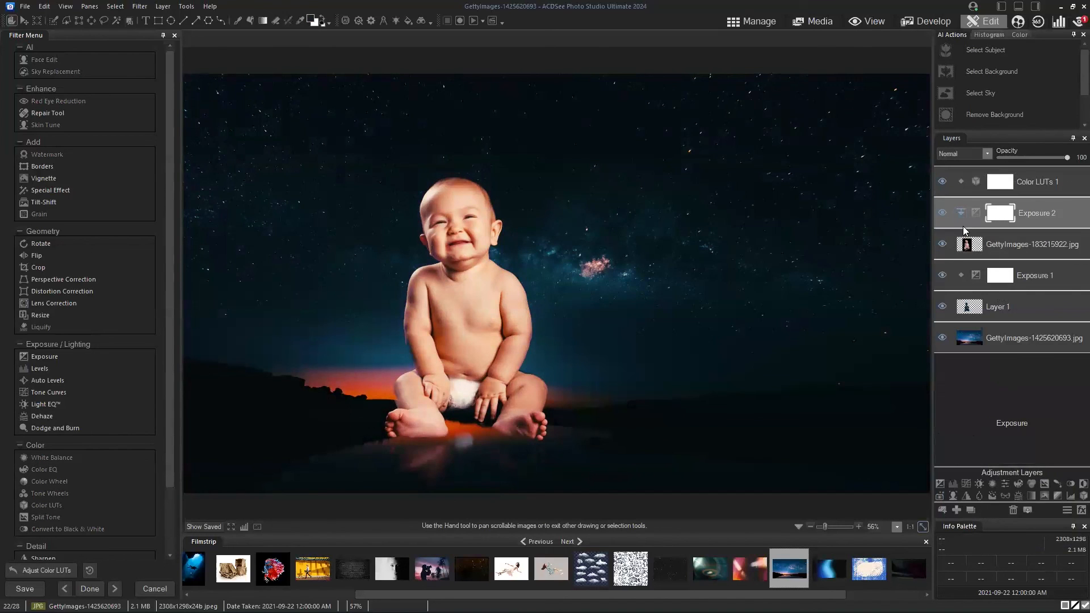
pyautogui.moveTo(1002, 458); pyautogui.dragTo(984, 441)
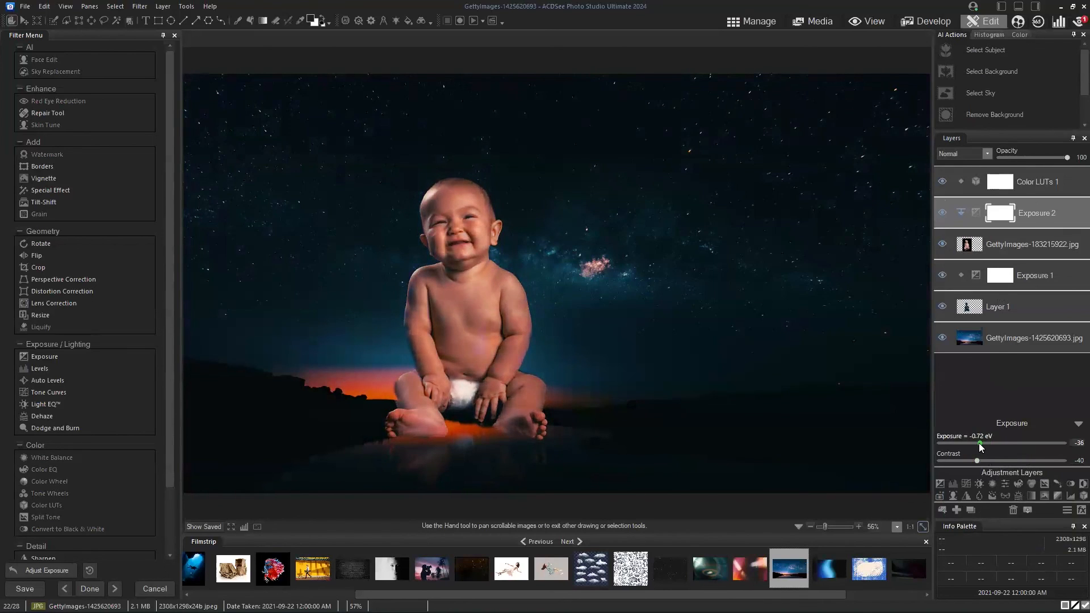
# Try the Golden and Herschel LUTs on the Color LUTs adjustment layer.
pyautogui.click(962, 189)
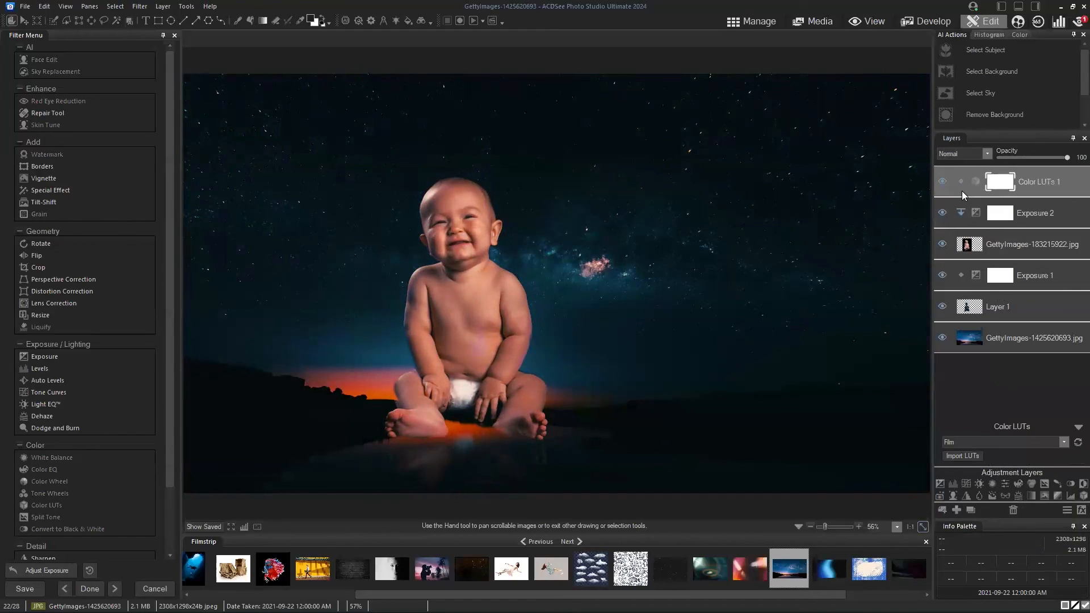
pyautogui.click(1062, 443)
pyautogui.click(1032, 491)
pyautogui.click(1061, 443)
pyautogui.click(1032, 501)
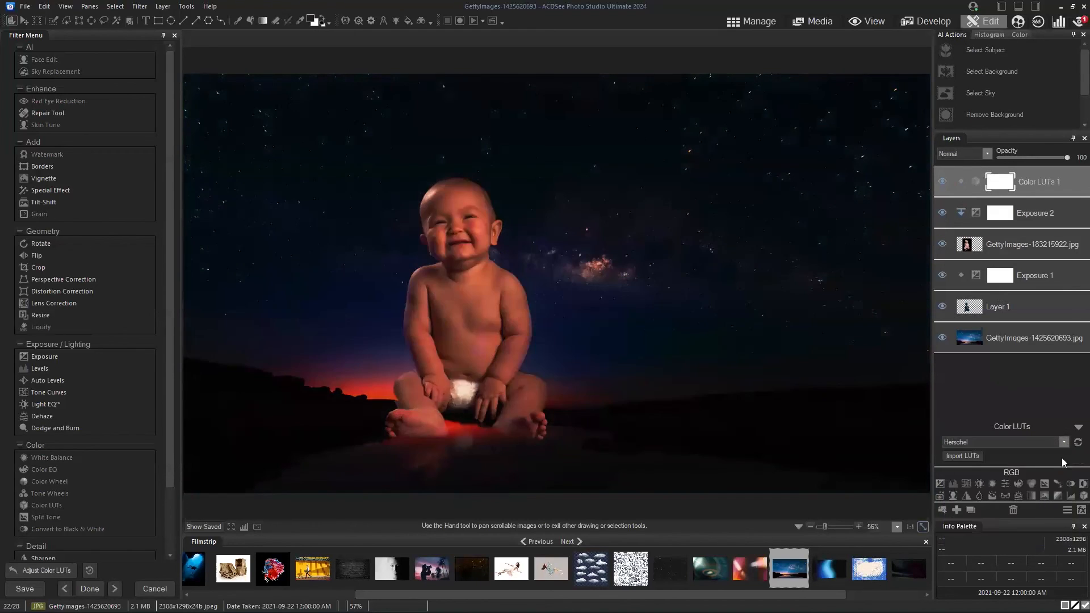
# Apply the Toile LUT to the Color LUTs adjustment layer at the top of the layer stack.
pyautogui.click(1065, 444)
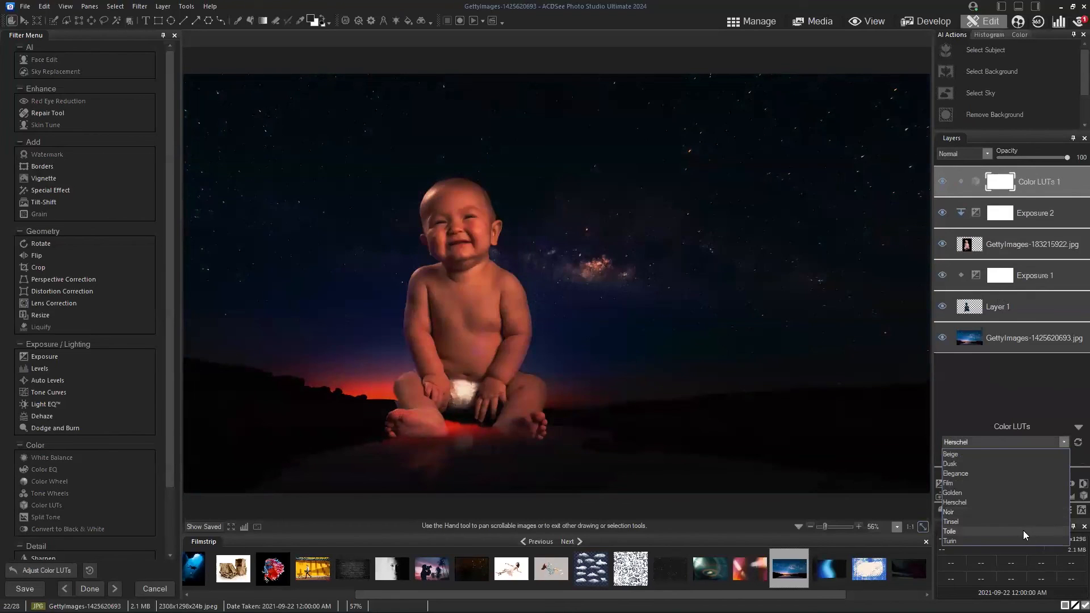
pyautogui.click(1023, 530)
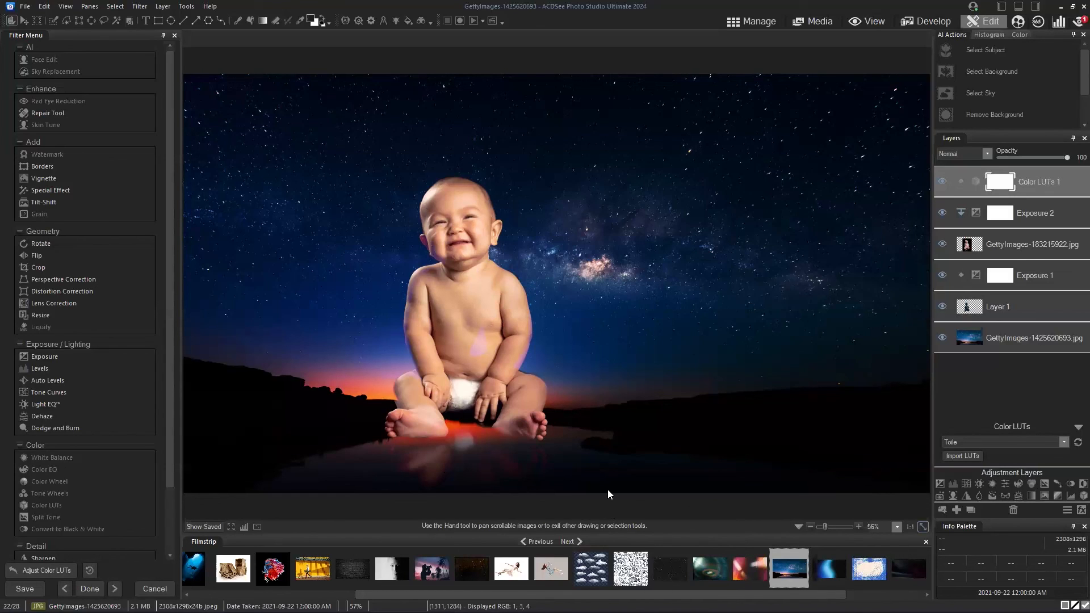
pyautogui.scroll(-3, 556, 568)
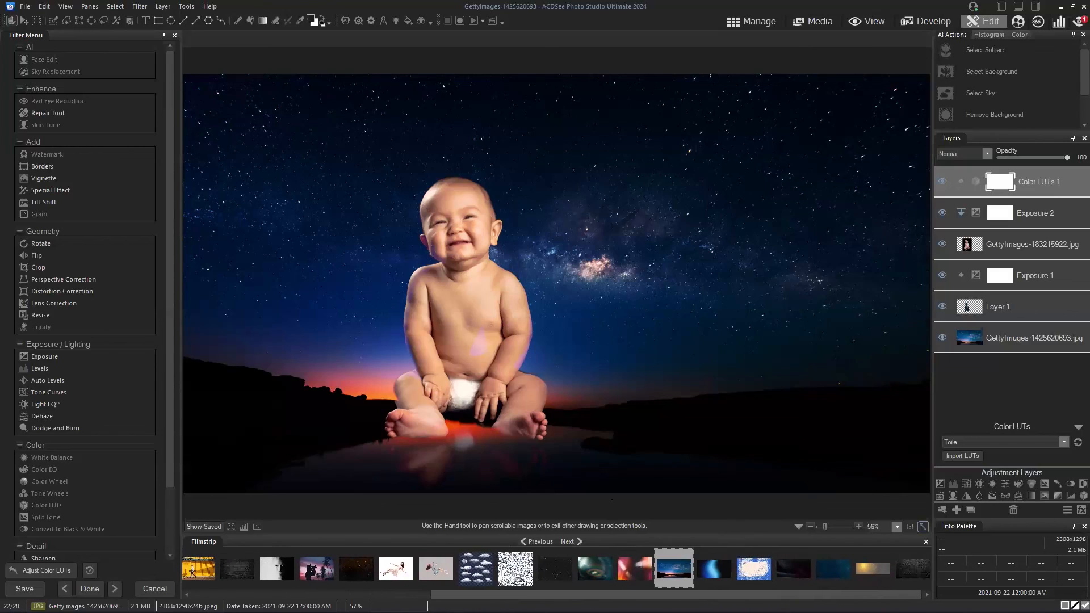